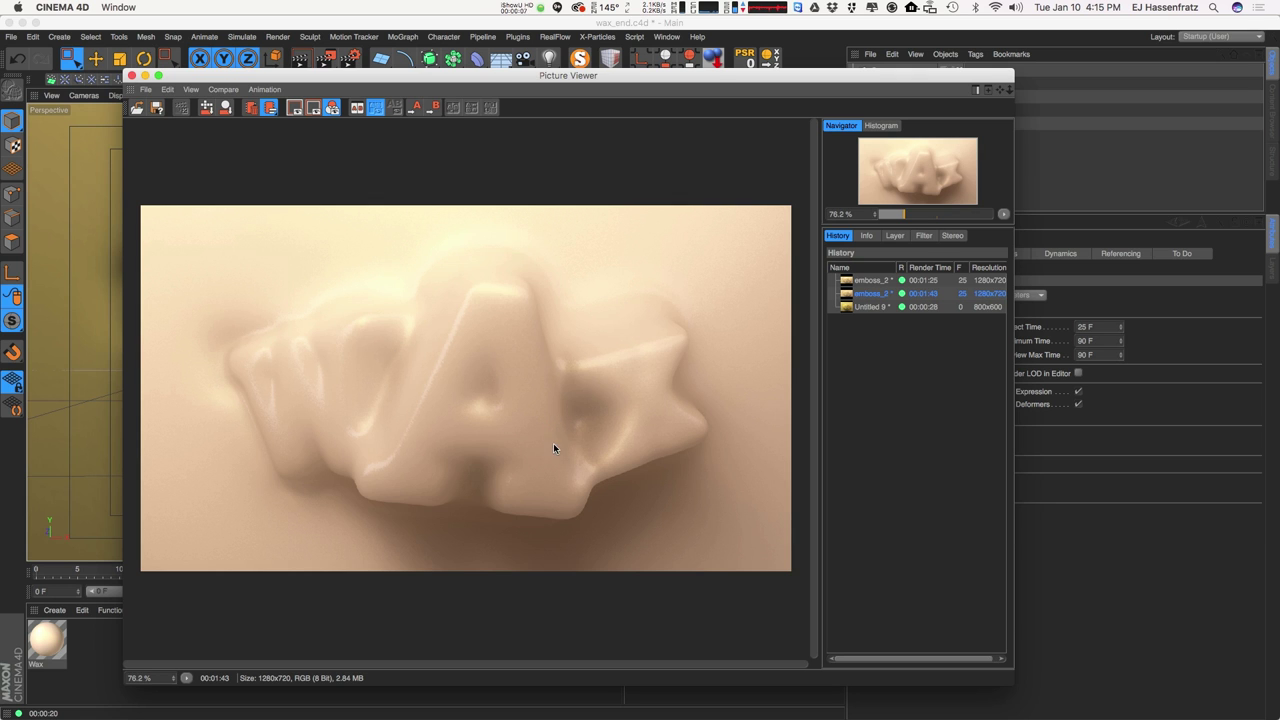
Close the rendered image viewer and create a new empty project.
{"action": "left_click", "coordinate": [132, 75]}
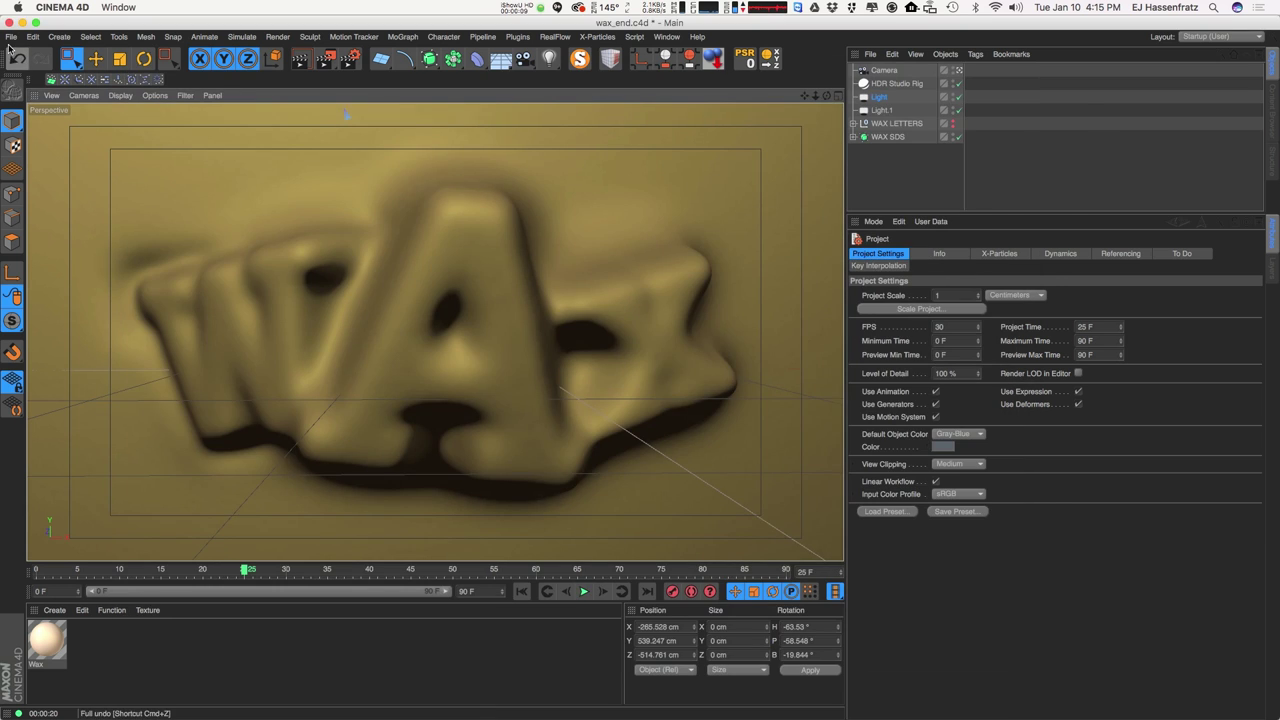
{"action": "left_click", "coordinate": [11, 37]}
{"action": "left_click", "coordinate": [18, 47]}
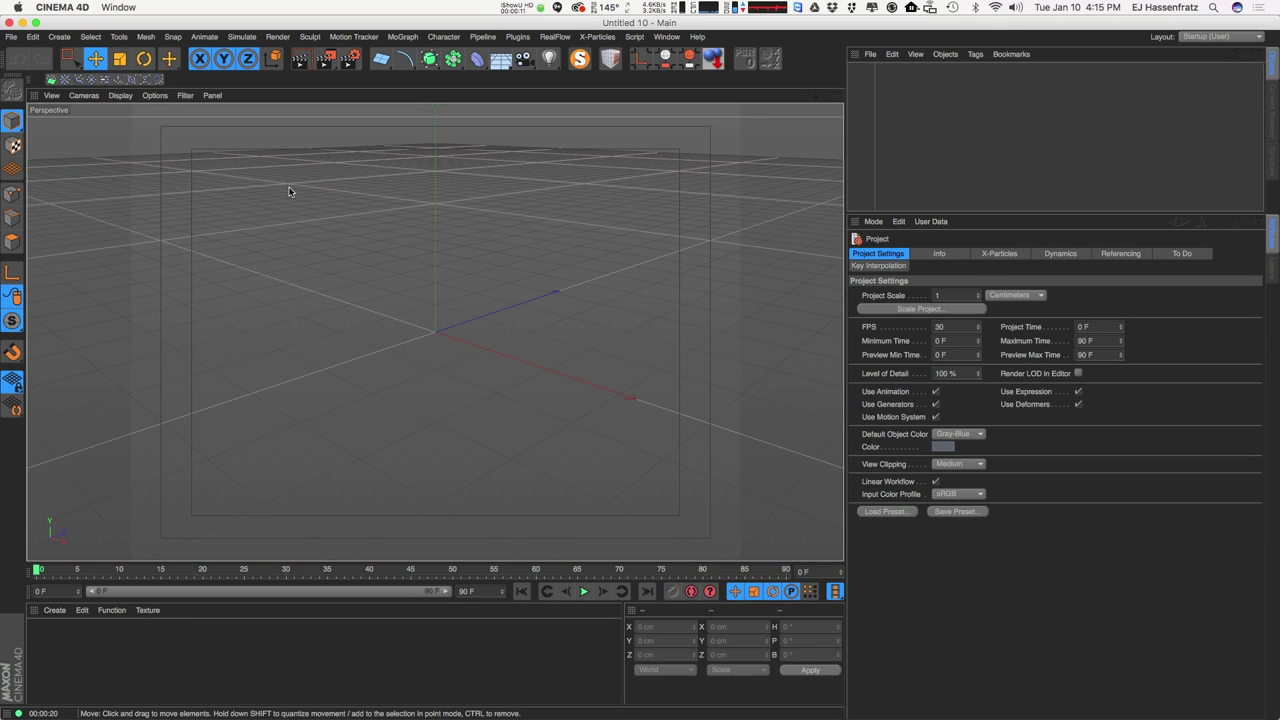
Add a MoText object, set its text to "A" and its alignment to Middle.
{"action": "left_click_drag", "start_coordinate": [405, 58], "coordinate": [440, 213]}
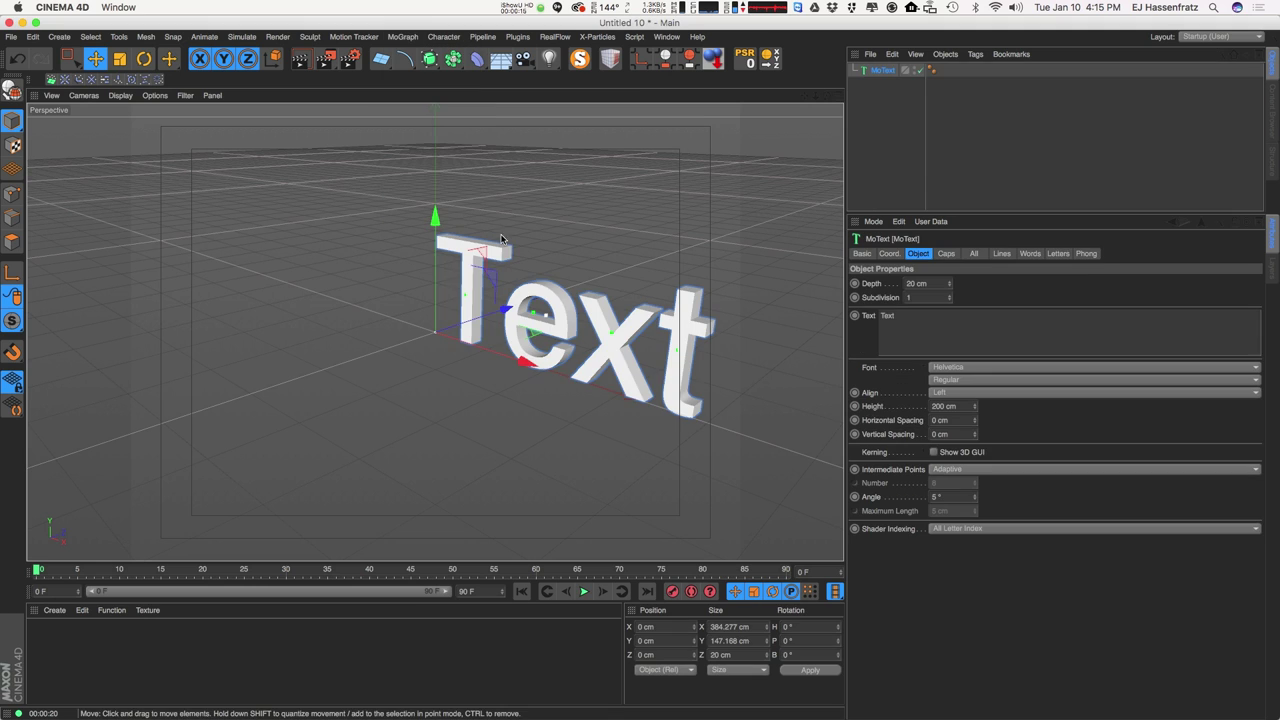
{"action": "double_click", "coordinate": [954, 330]}
{"action": "type", "text": "A"}
{"action": "left_click", "coordinate": [1042, 288]}
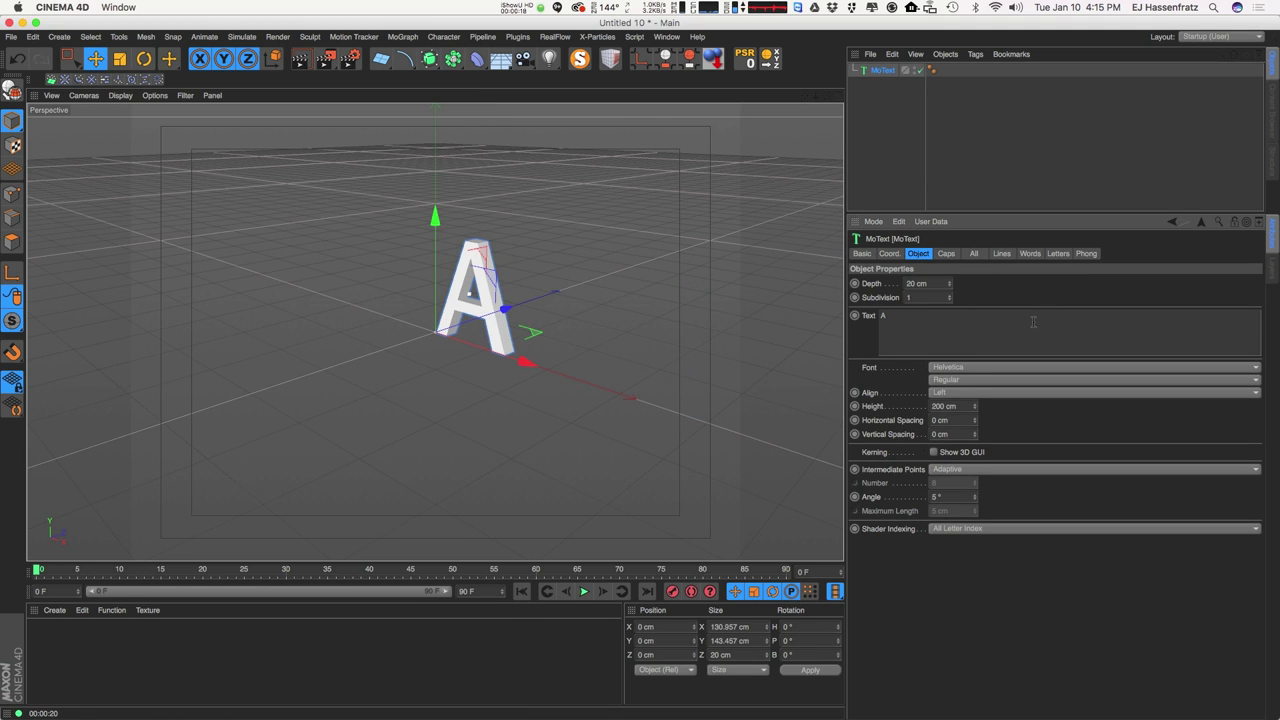
{"action": "left_click", "coordinate": [980, 394]}
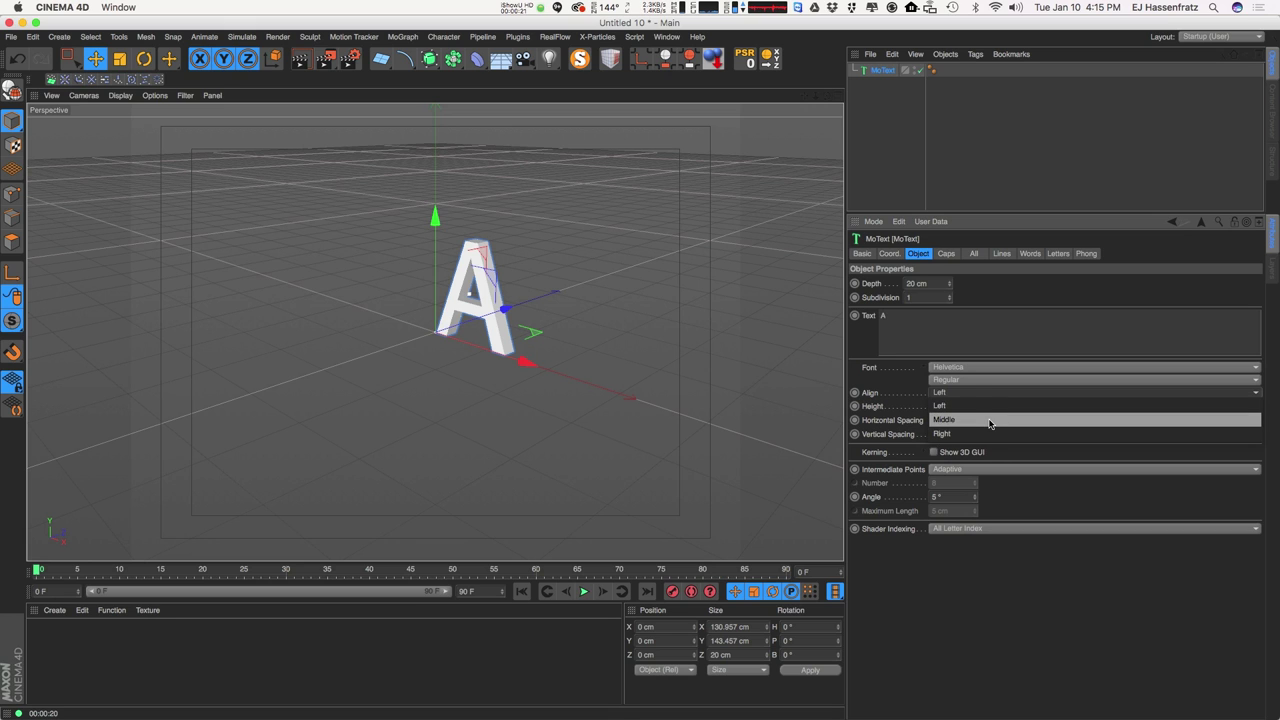
{"action": "left_click", "coordinate": [989, 421]}
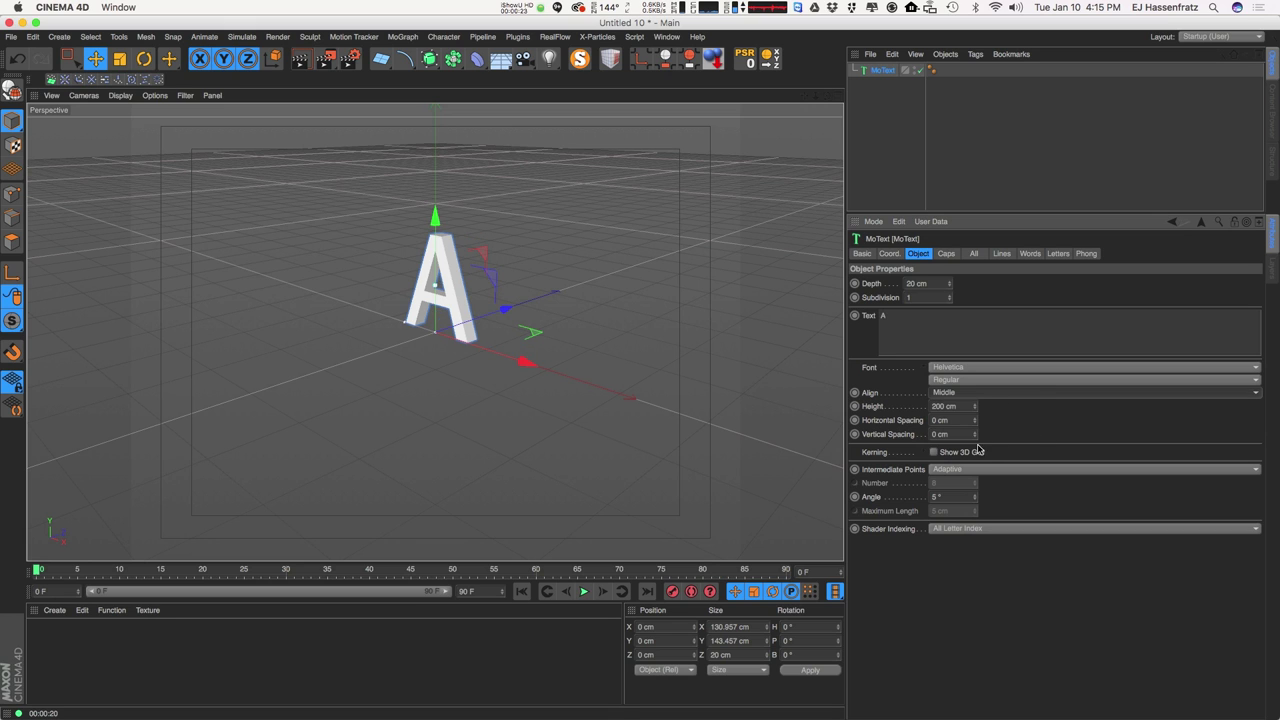
Change the font of the MoText letter to Kulturista.
{"action": "left_click", "coordinate": [985, 370]}
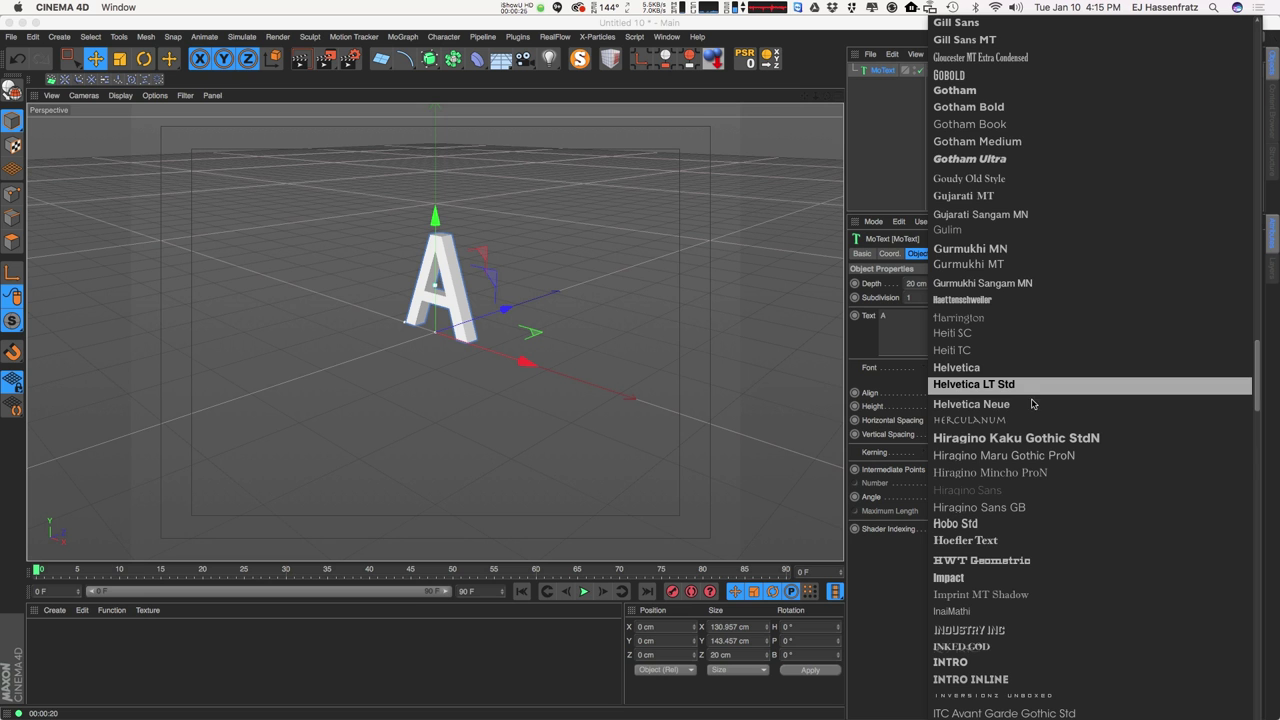
{"action": "scroll", "coordinate": [1019, 567], "scroll_direction": "down", "scroll_amount": 20}
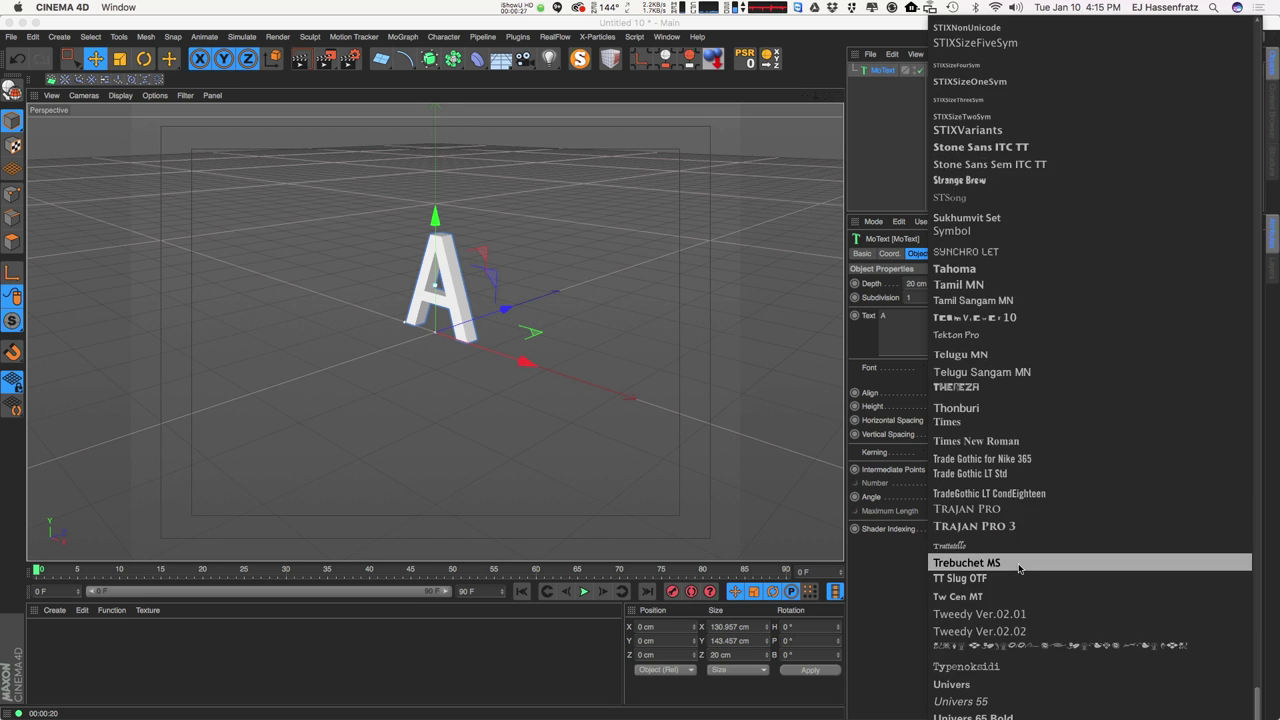
{"action": "scroll", "coordinate": [1019, 567], "scroll_direction": "up", "scroll_amount": 15}
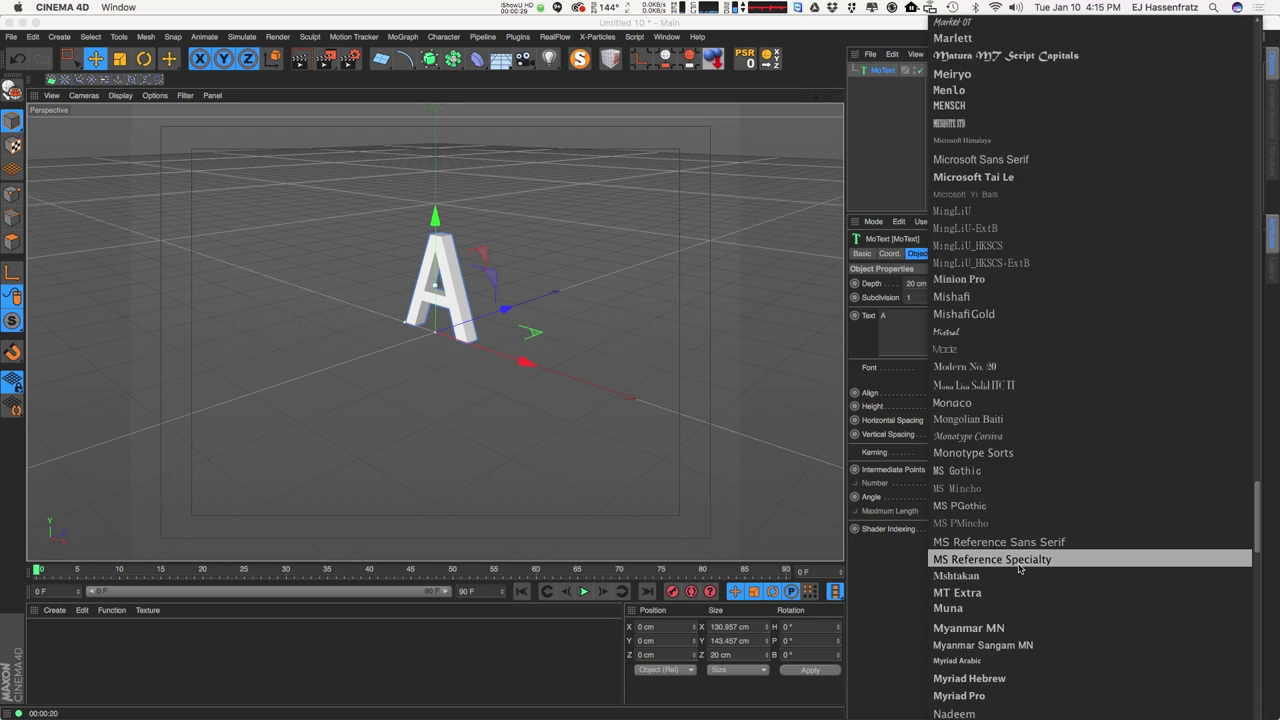
{"action": "scroll", "coordinate": [1019, 567], "scroll_direction": "up", "scroll_amount": 12}
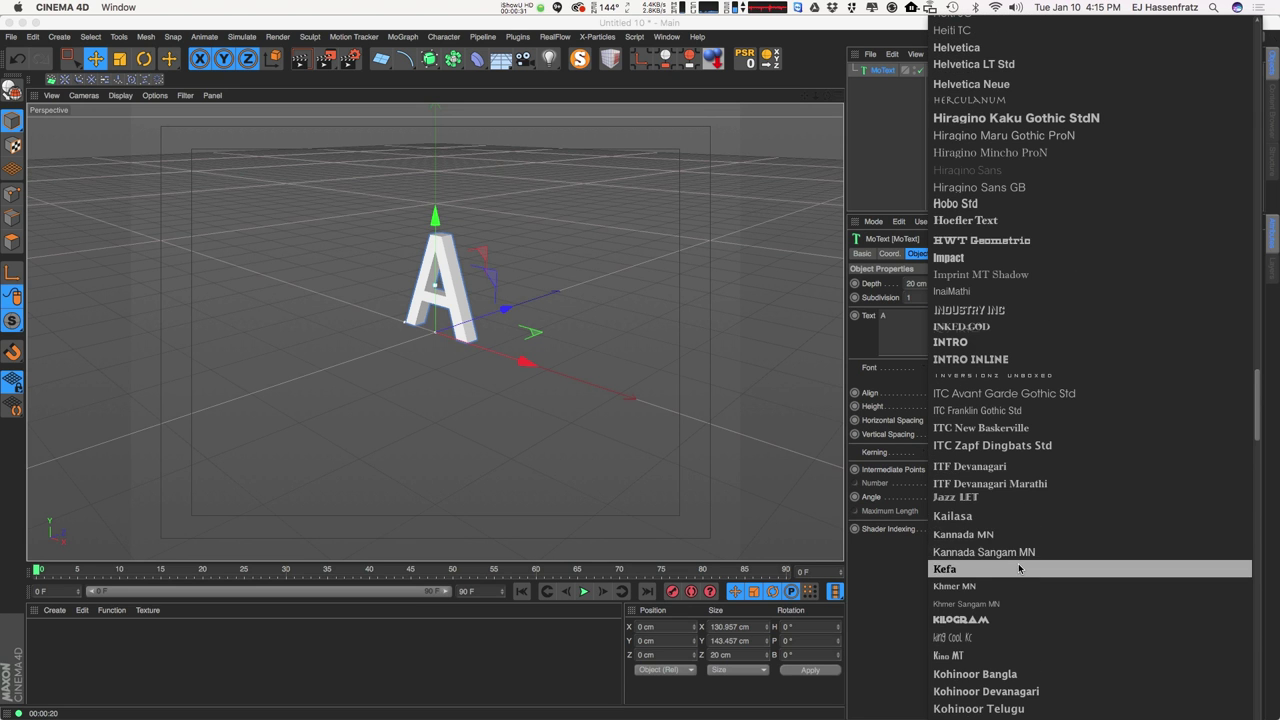
{"action": "scroll", "coordinate": [1000, 600], "scroll_direction": "down", "scroll_amount": 5}
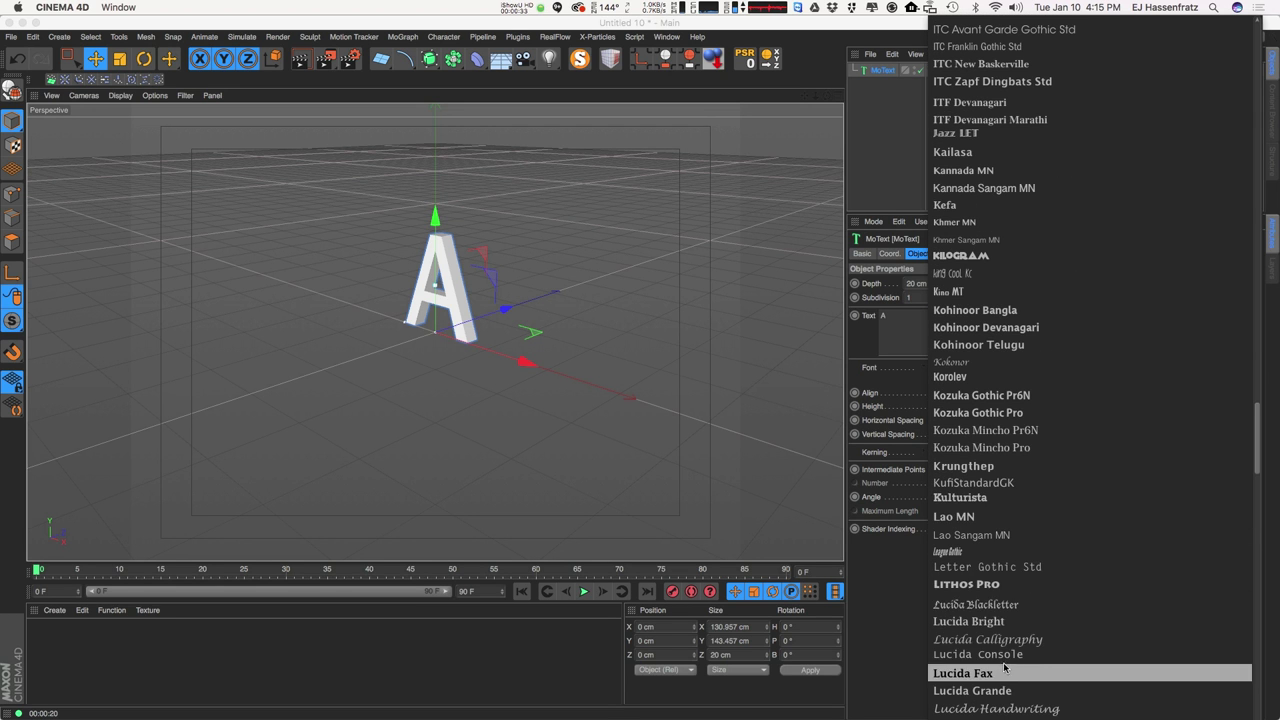
{"action": "left_click", "coordinate": [996, 504]}
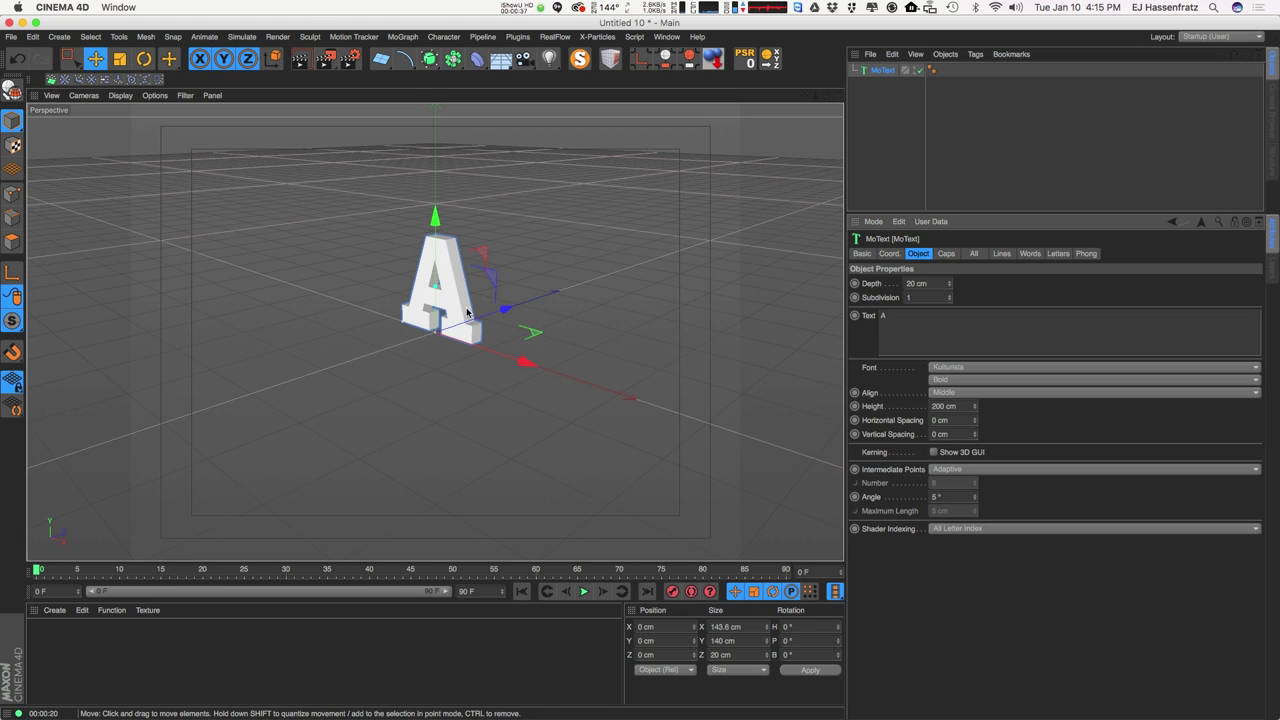
Set the extrusion depth of the MoText letter to 90 cm.
{"action": "right_click_drag", "start_coordinate": [467, 312], "coordinate": [506, 297], "text": "alt"}
{"action": "left_click_drag", "start_coordinate": [453, 332], "coordinate": [506, 306], "text": "alt"}
{"action": "middle_click_drag", "start_coordinate": [429, 346], "coordinate": [440, 385], "text": "alt"}
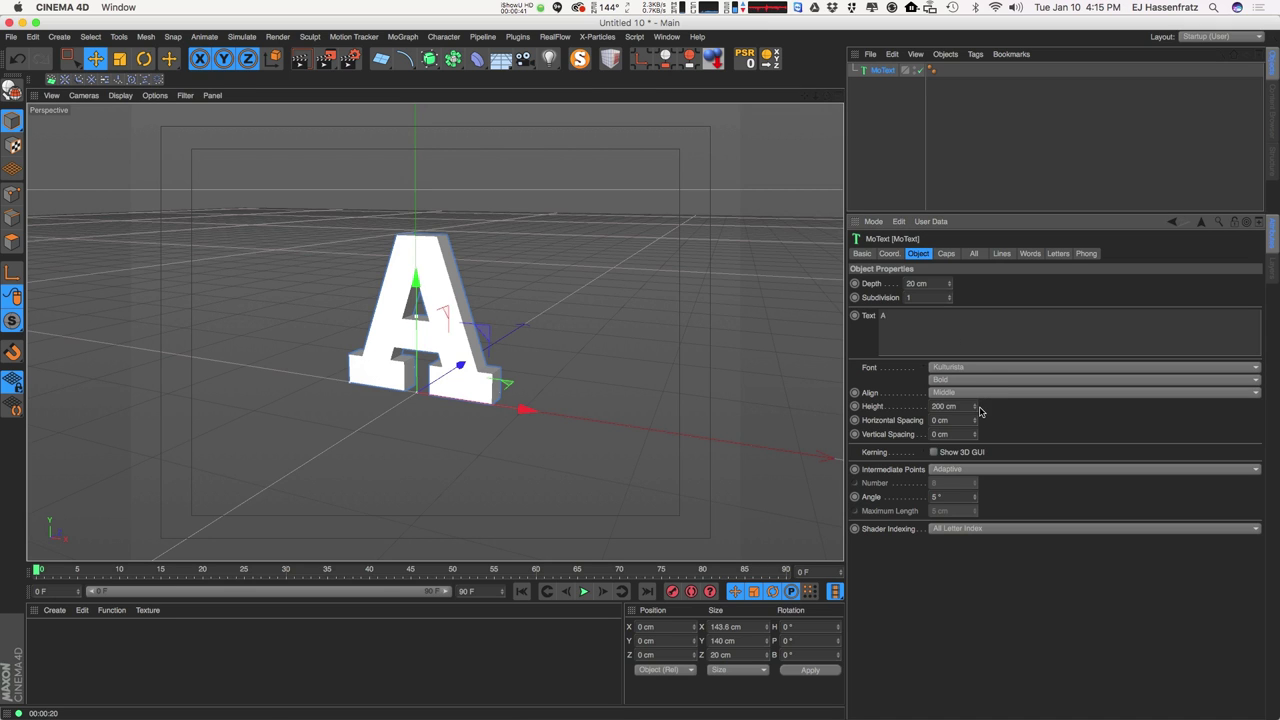
{"action": "left_click", "coordinate": [930, 284]}
{"action": "type", "text": "90"}
{"action": "key", "text": "Return"}
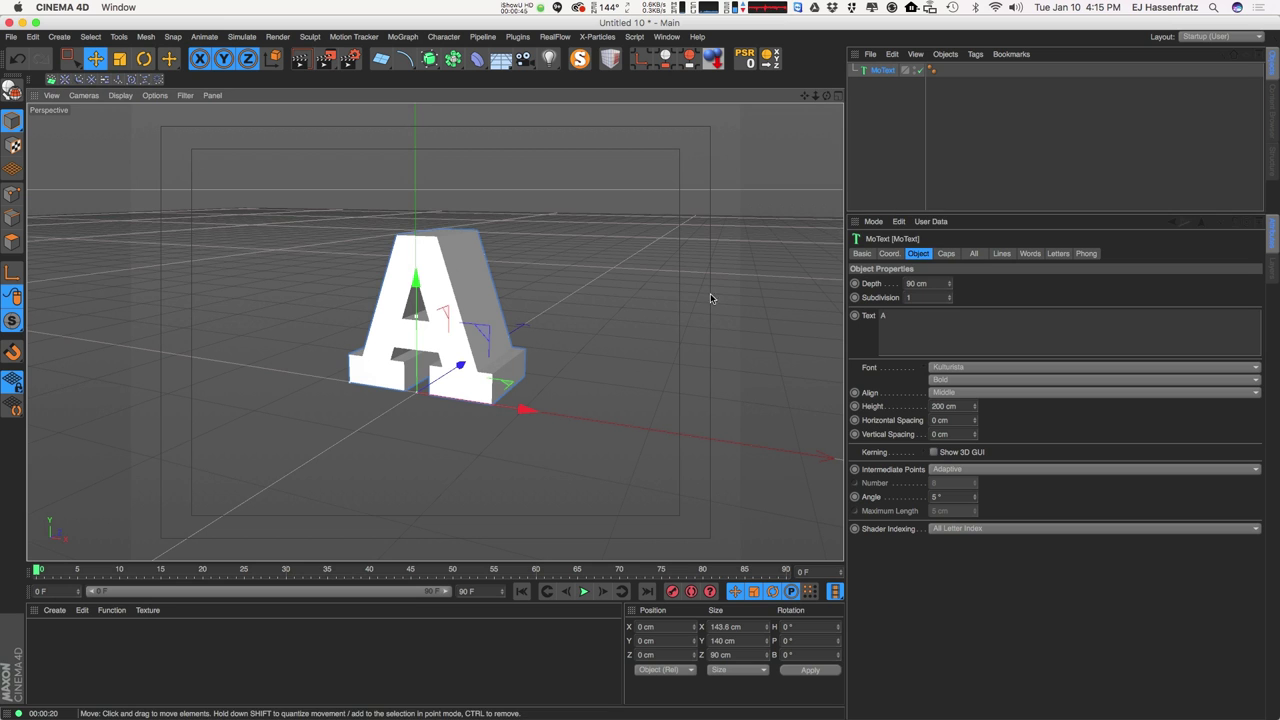
Try moving the letter forward along its Z axis, and undo the move.
{"action": "left_click_drag", "start_coordinate": [528, 360], "coordinate": [494, 323], "text": "alt"}
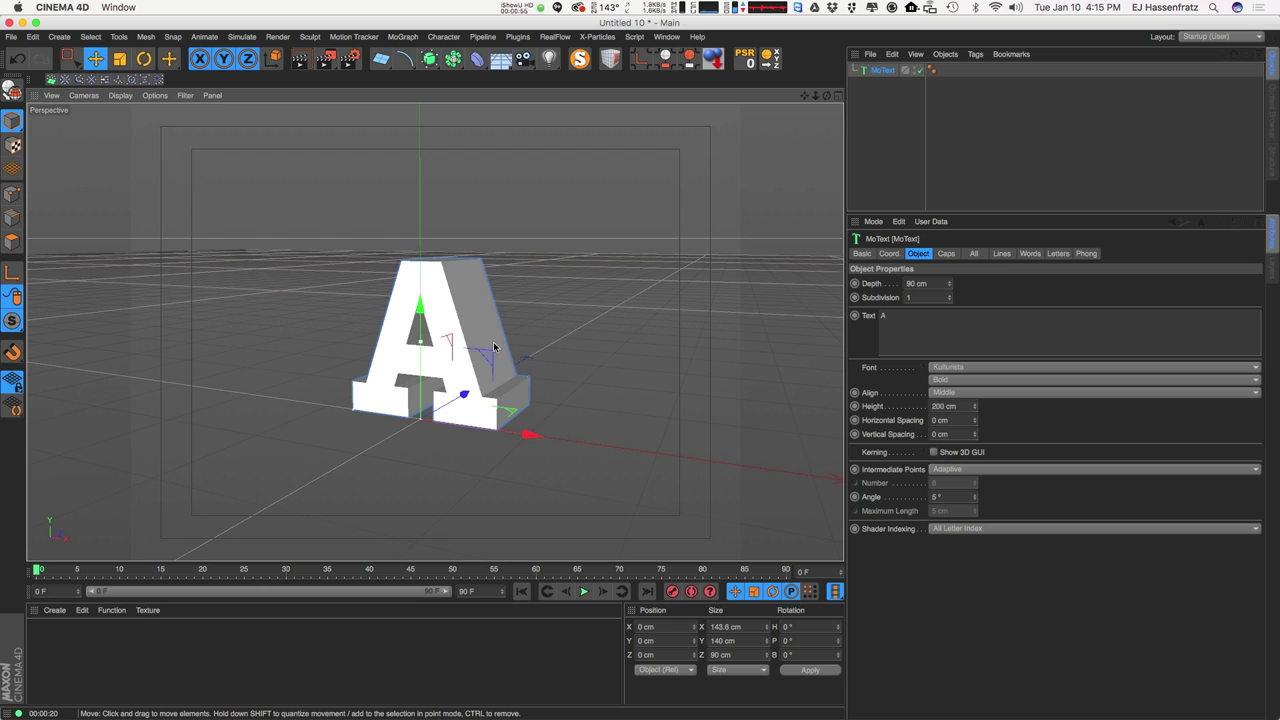
{"action": "left_click_drag", "start_coordinate": [466, 395], "coordinate": [386, 425]}
{"action": "key", "text": "super+z"}
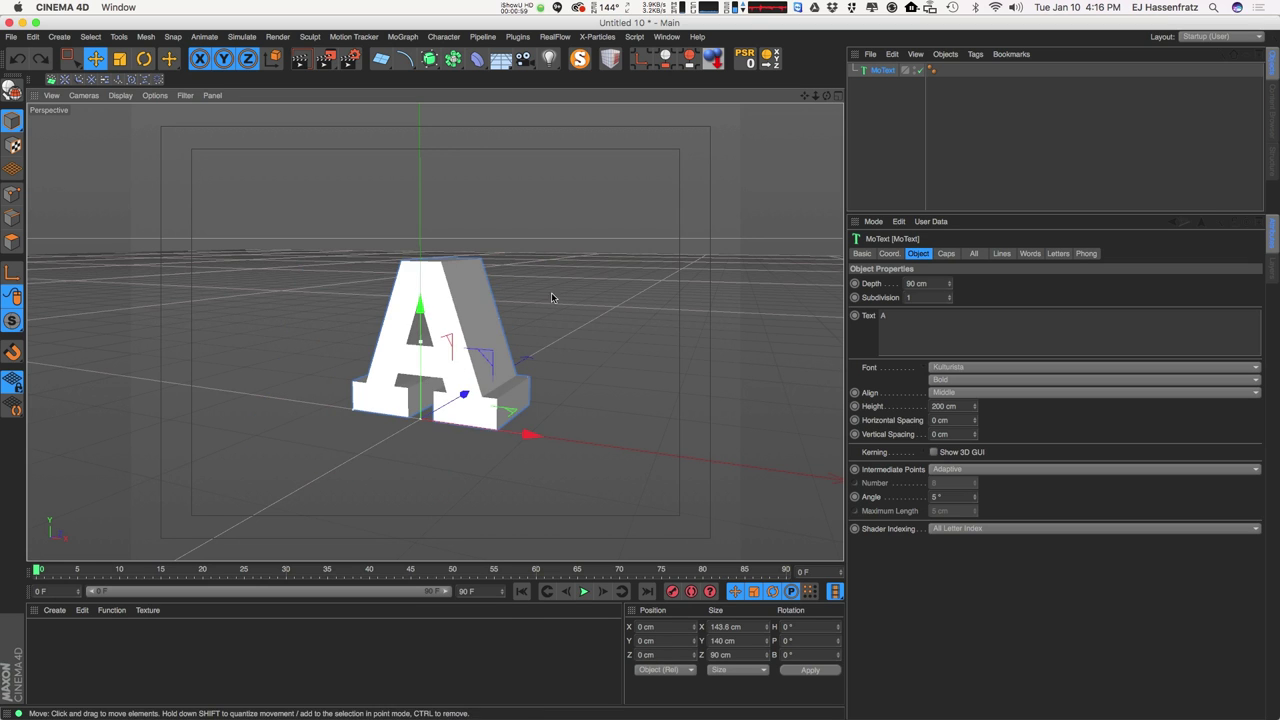
Add a Plane primitive and set its orientation to -Z so it stands upright behind the letter.
{"action": "left_click", "coordinate": [381, 59]}
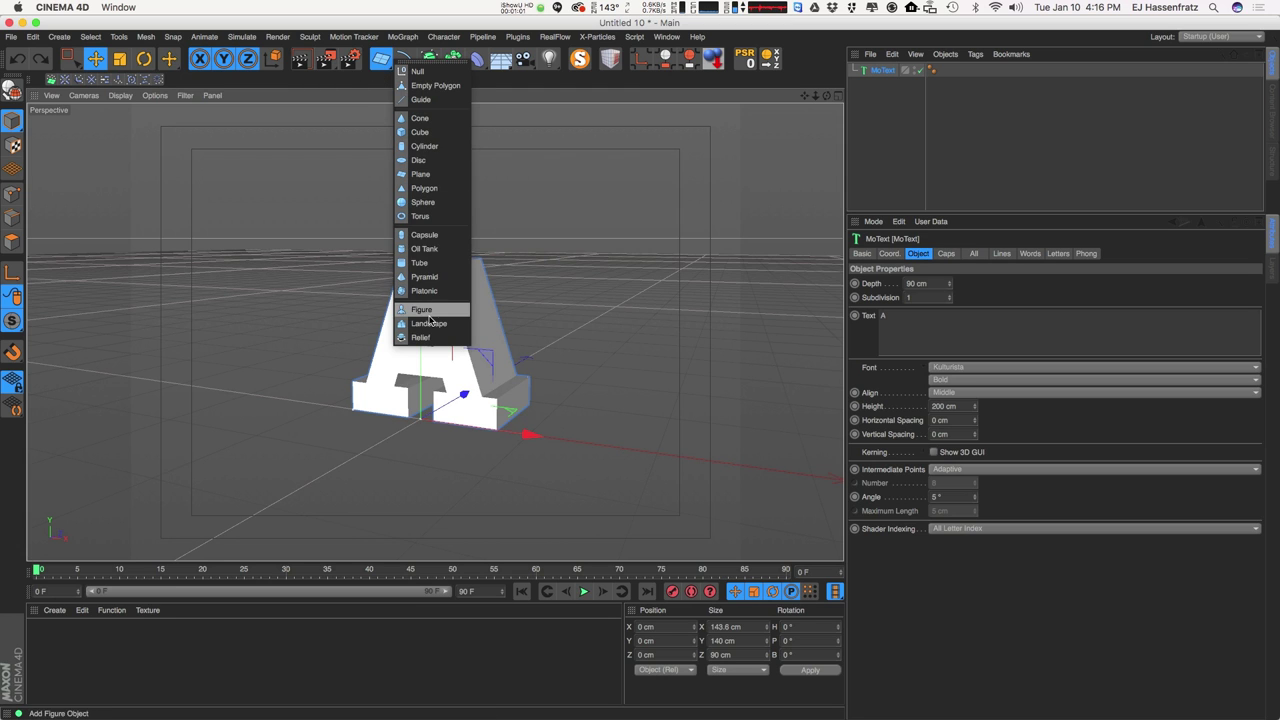
{"action": "left_click", "coordinate": [421, 174]}
{"action": "left_click", "coordinate": [948, 339]}
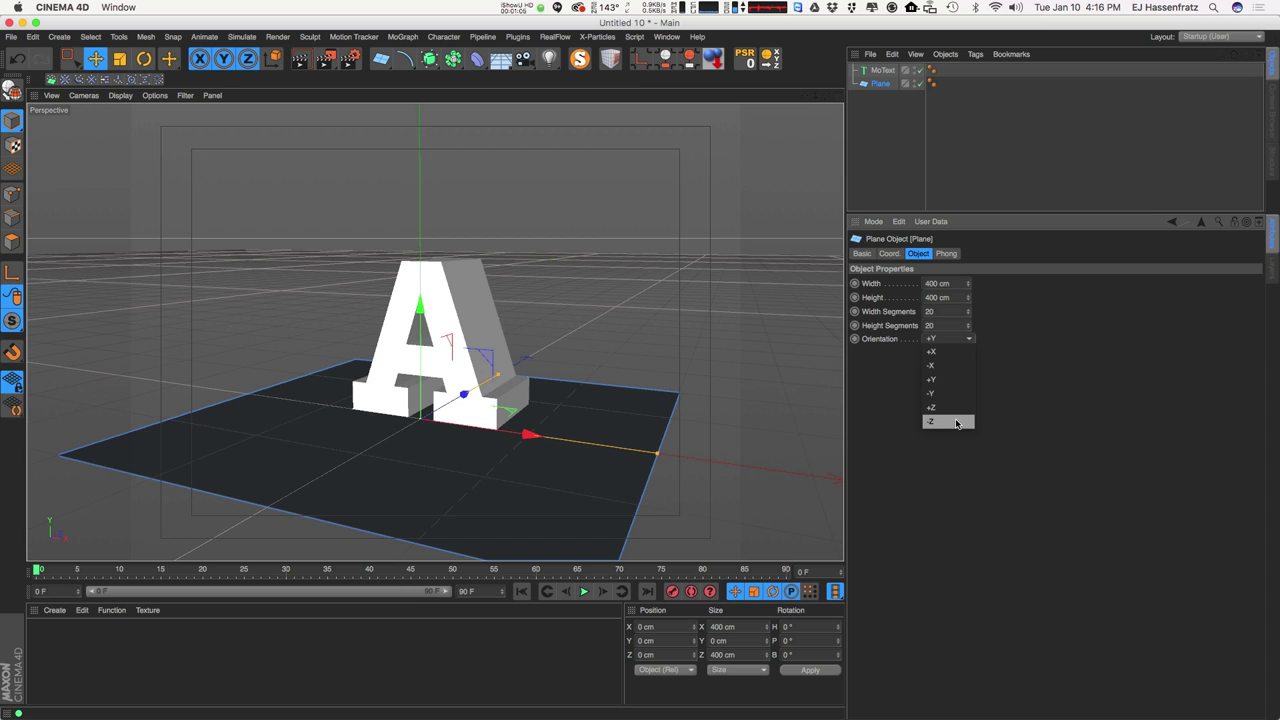
{"action": "left_click", "coordinate": [955, 422]}
Enlarge the plane by setting its width and height to 800 cm each.
{"action": "left_click_drag", "start_coordinate": [432, 423], "coordinate": [500, 391], "text": "alt"}
{"action": "middle_click_drag", "start_coordinate": [500, 391], "coordinate": [485, 276], "text": "alt"}
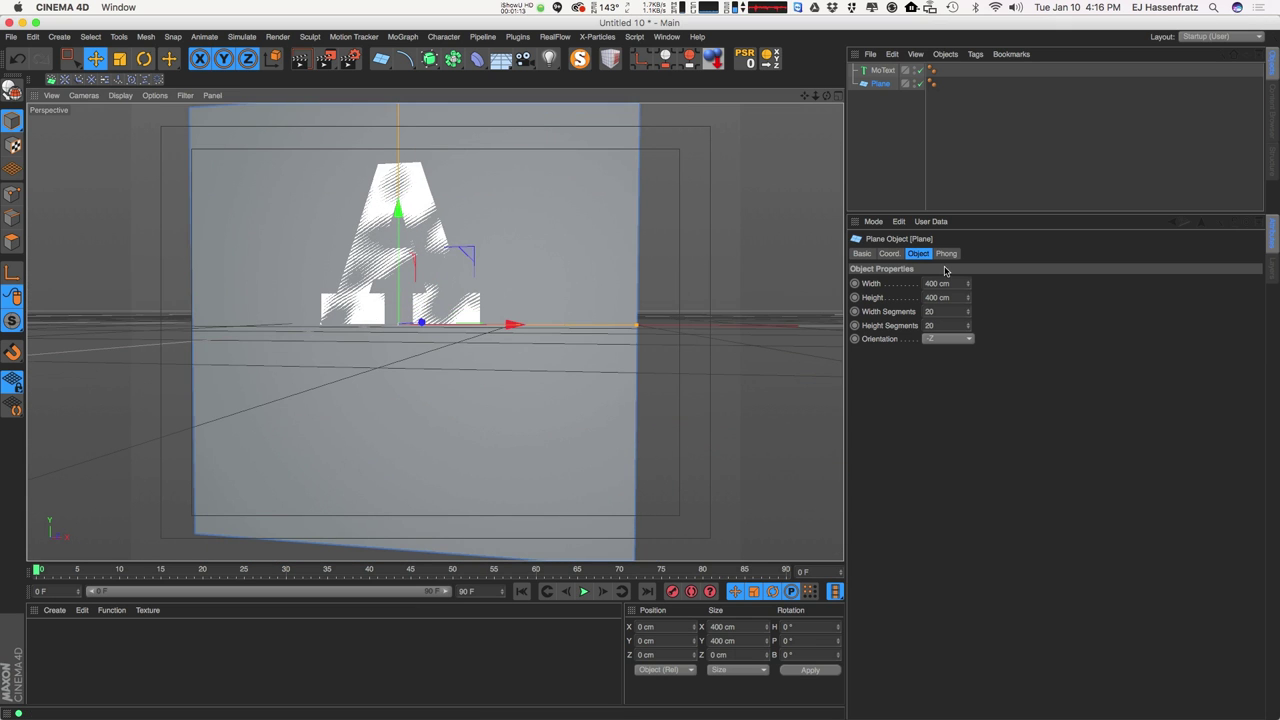
{"action": "left_click_drag", "start_coordinate": [953, 283], "coordinate": [788, 282]}
{"action": "type", "text": "800"}
{"action": "key", "text": "Tab"}
{"action": "type", "text": "800"}
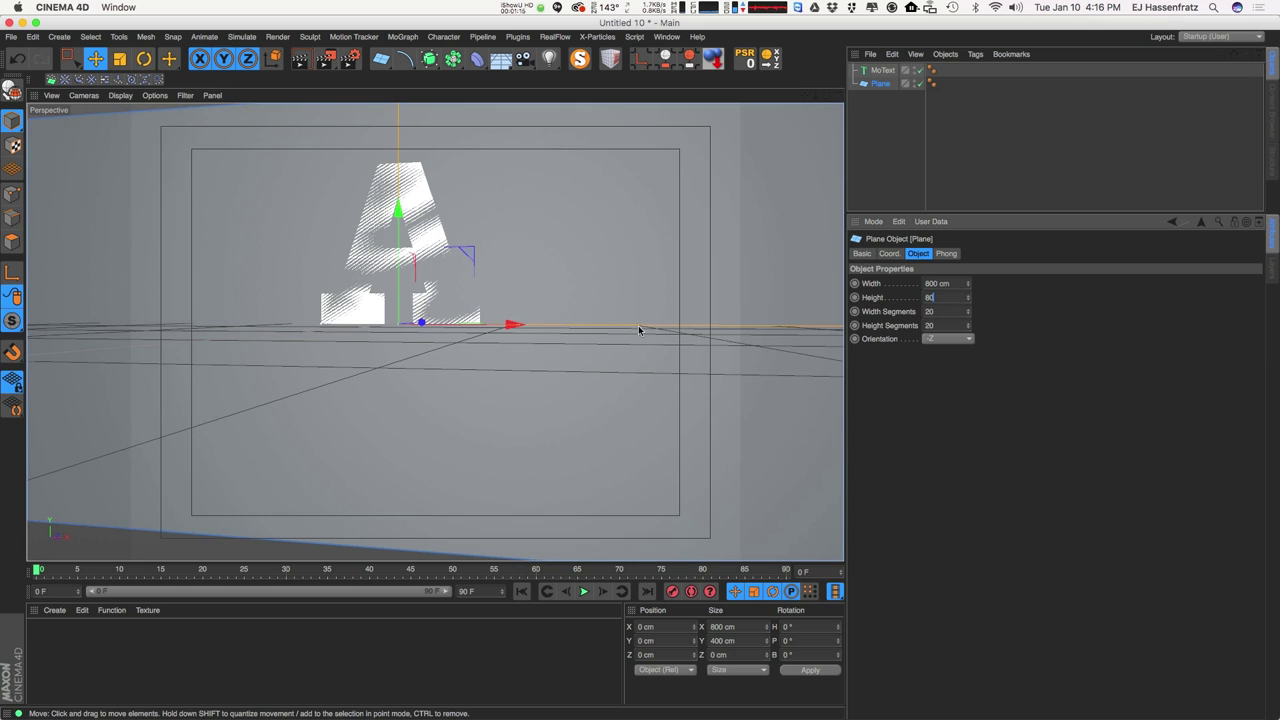
{"action": "key", "text": "Return"}
Move the MoText letter down and forward from the plane, to about Y -60 cm and Z -53 cm.
{"action": "left_click_drag", "start_coordinate": [638, 325], "coordinate": [644, 370], "text": "alt"}
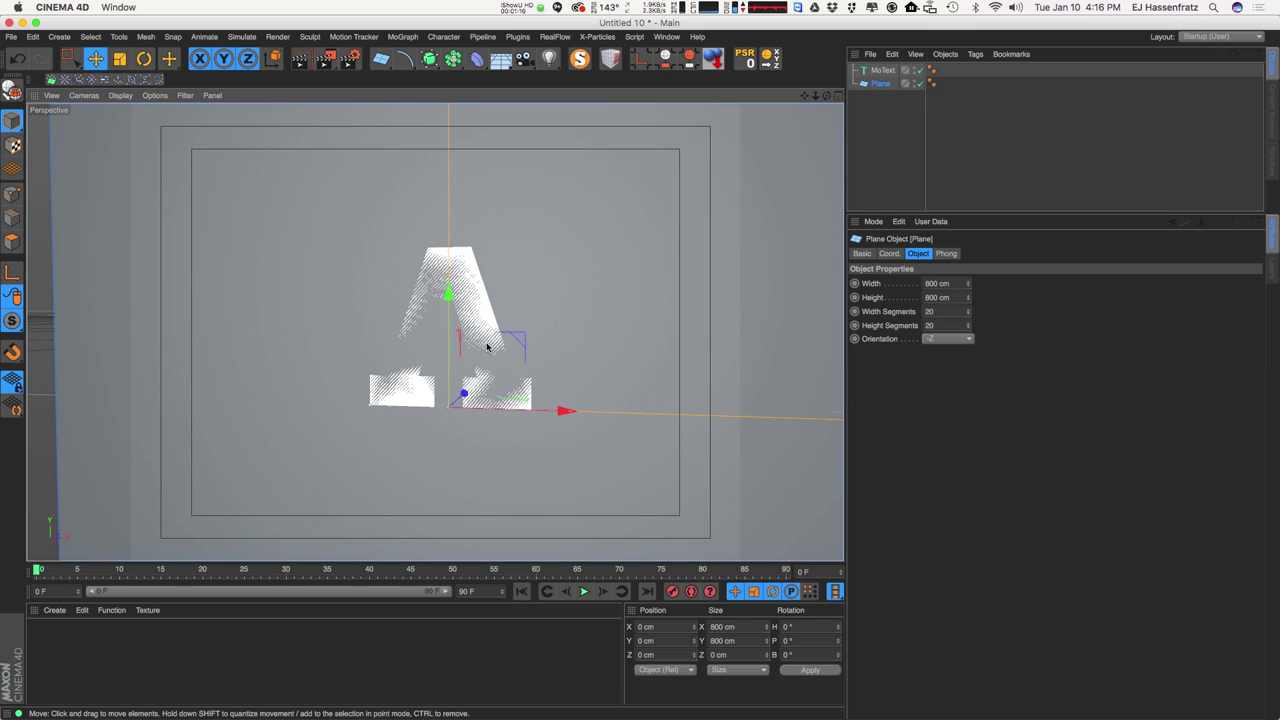
{"action": "left_click", "coordinate": [882, 70]}
{"action": "middle_click_drag", "start_coordinate": [475, 321], "coordinate": [389, 266], "text": "alt"}
{"action": "left_click_drag", "start_coordinate": [389, 266], "coordinate": [400, 382]}
{"action": "left_click", "coordinate": [880, 83]}
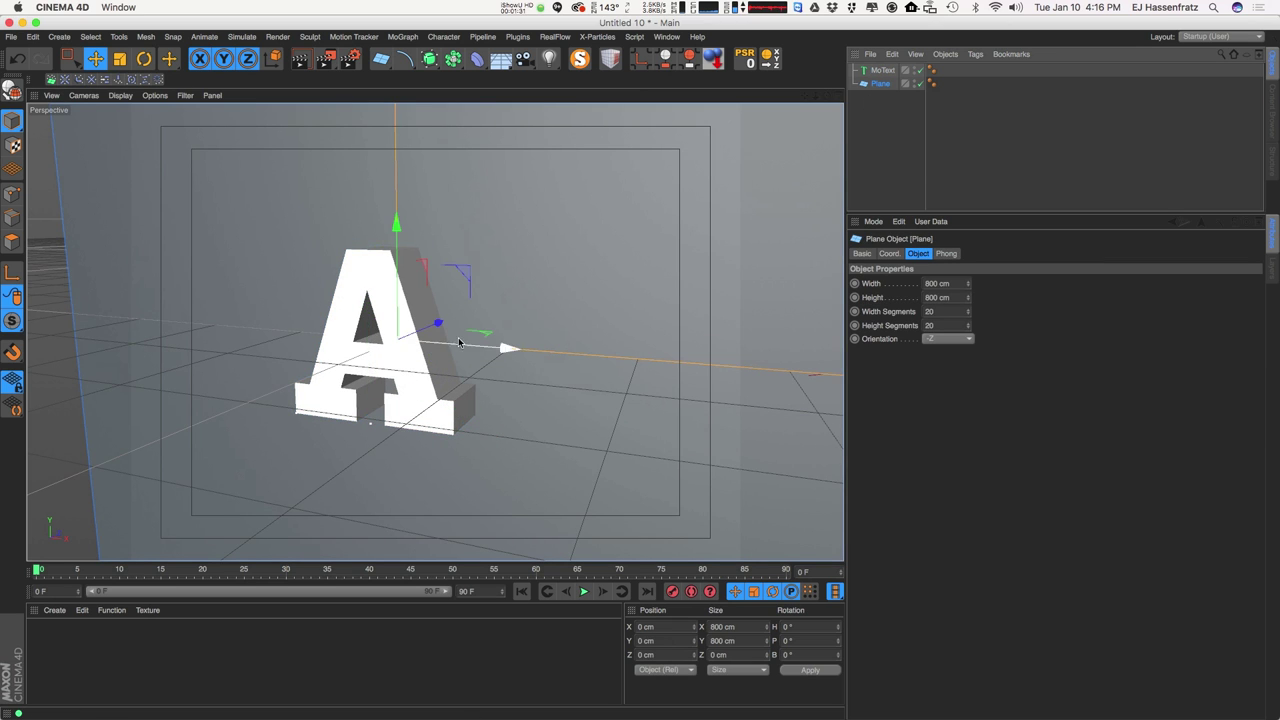
{"action": "left_click", "coordinate": [878, 71]}
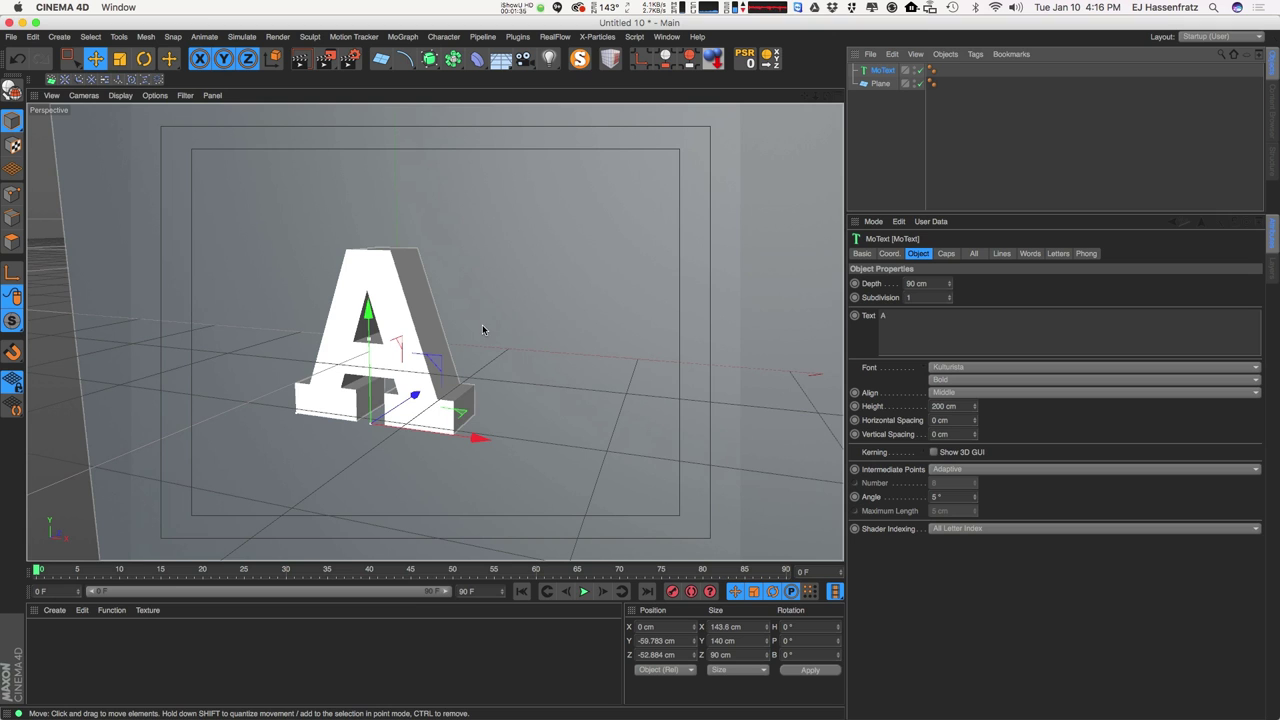
{"action": "left_click", "coordinate": [880, 83]}
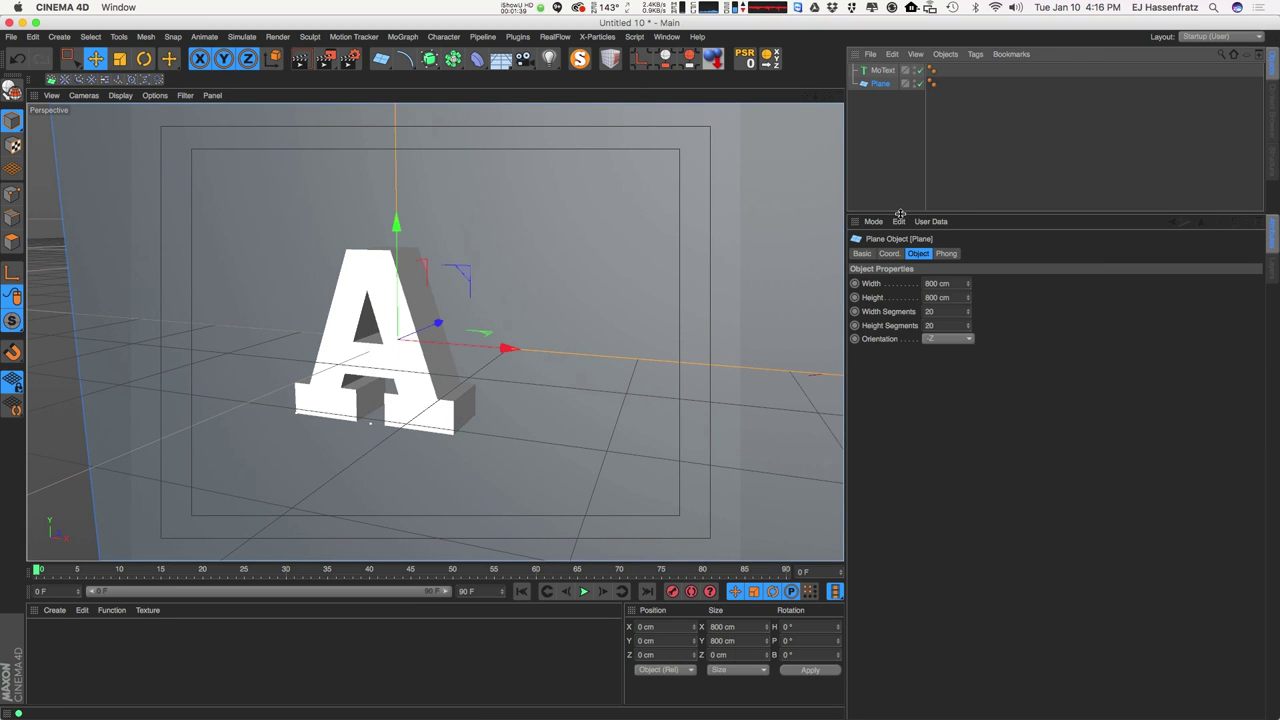
Add a Collision deformer and make it a child of the Plane.
{"action": "left_click", "coordinate": [477, 59]}
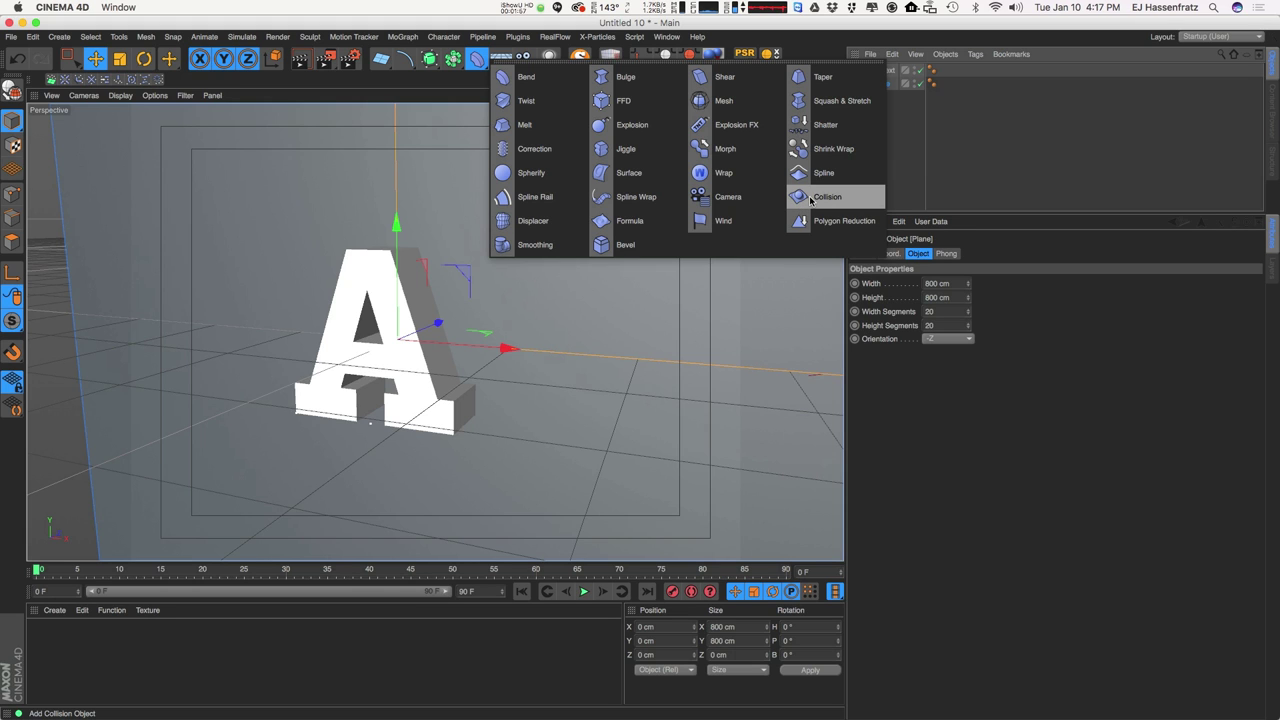
{"action": "left_click", "coordinate": [810, 199]}
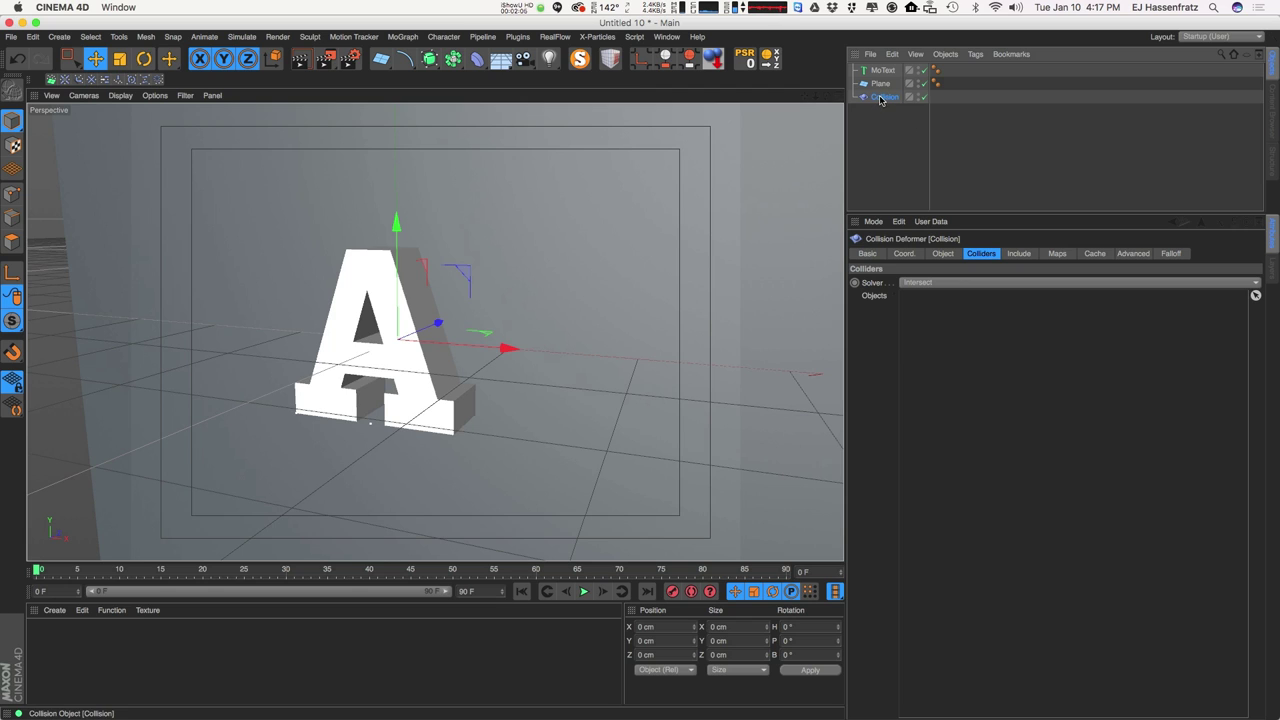
{"action": "left_click_drag", "start_coordinate": [881, 101], "coordinate": [926, 85]}
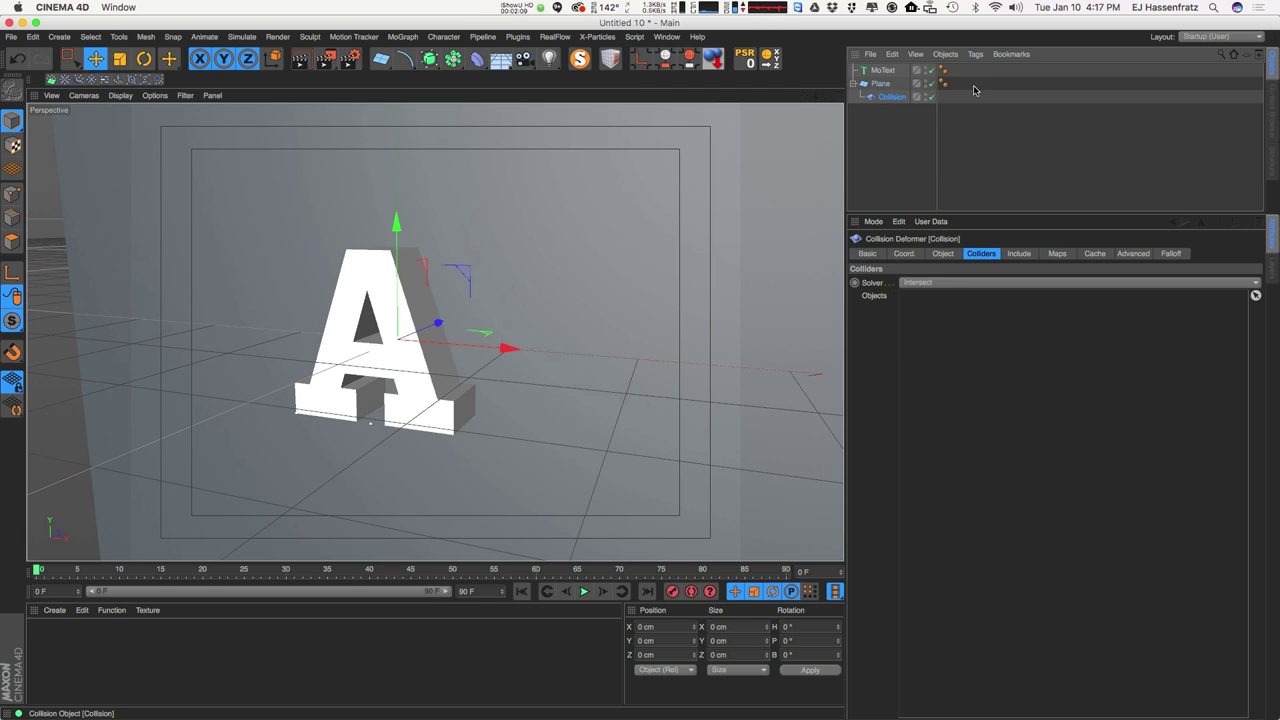
Assign the MoText object as a collider of the Collision deformer.
{"action": "left_click", "coordinate": [888, 116]}
{"action": "left_click", "coordinate": [879, 84]}
{"action": "left_click", "coordinate": [891, 97]}
{"action": "left_click_drag", "start_coordinate": [880, 71], "coordinate": [1054, 364]}
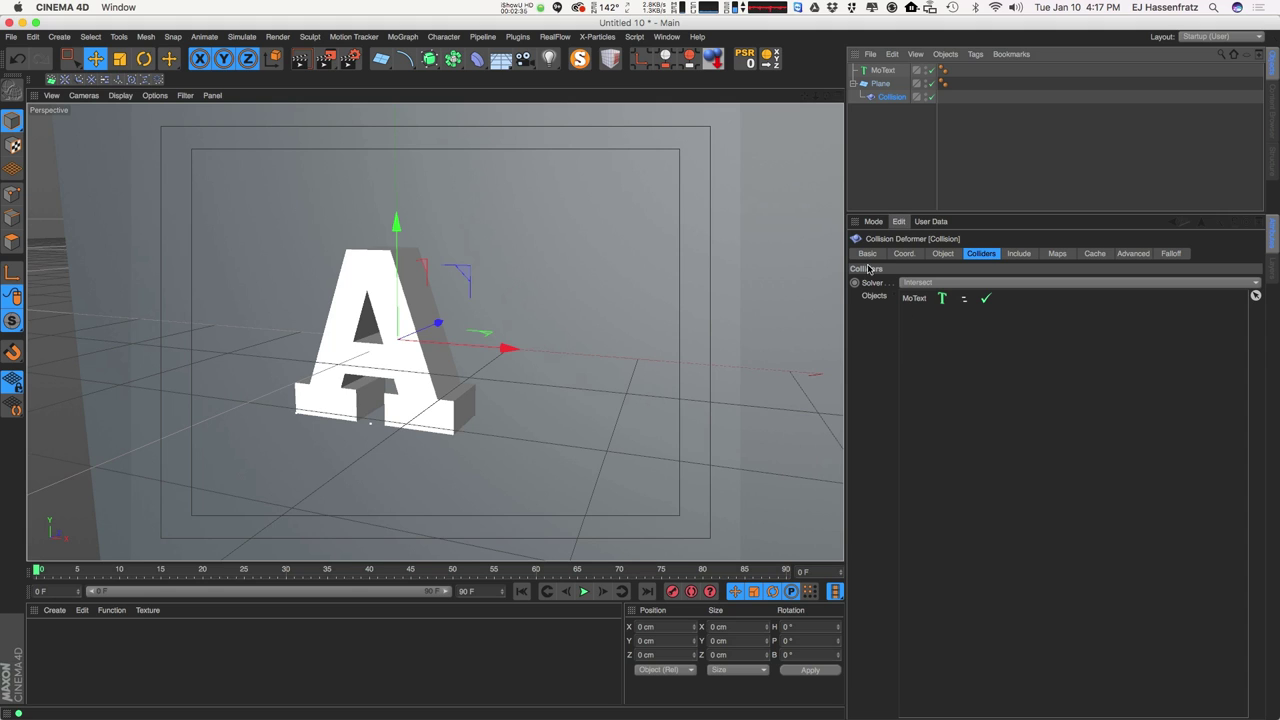
Set the Collision deformer's solver to Inside (Stretch).
{"action": "left_click", "coordinate": [930, 286]}
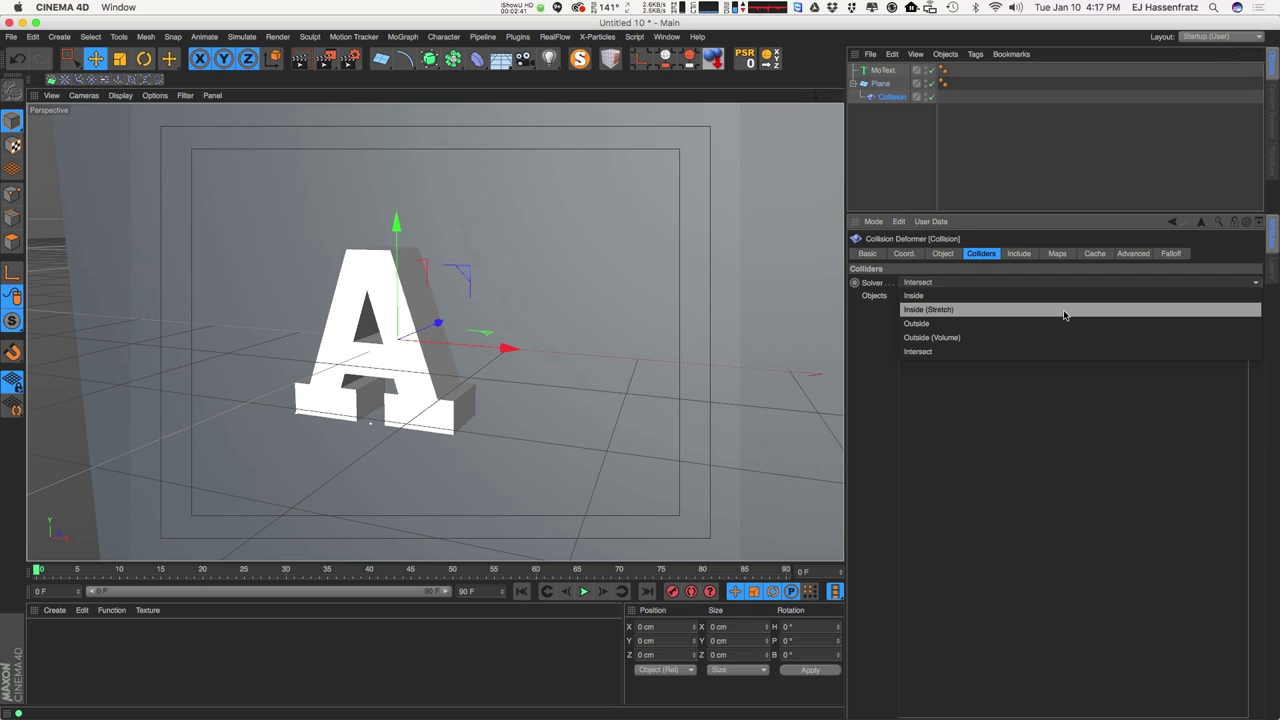
{"action": "left_click", "coordinate": [1040, 457]}
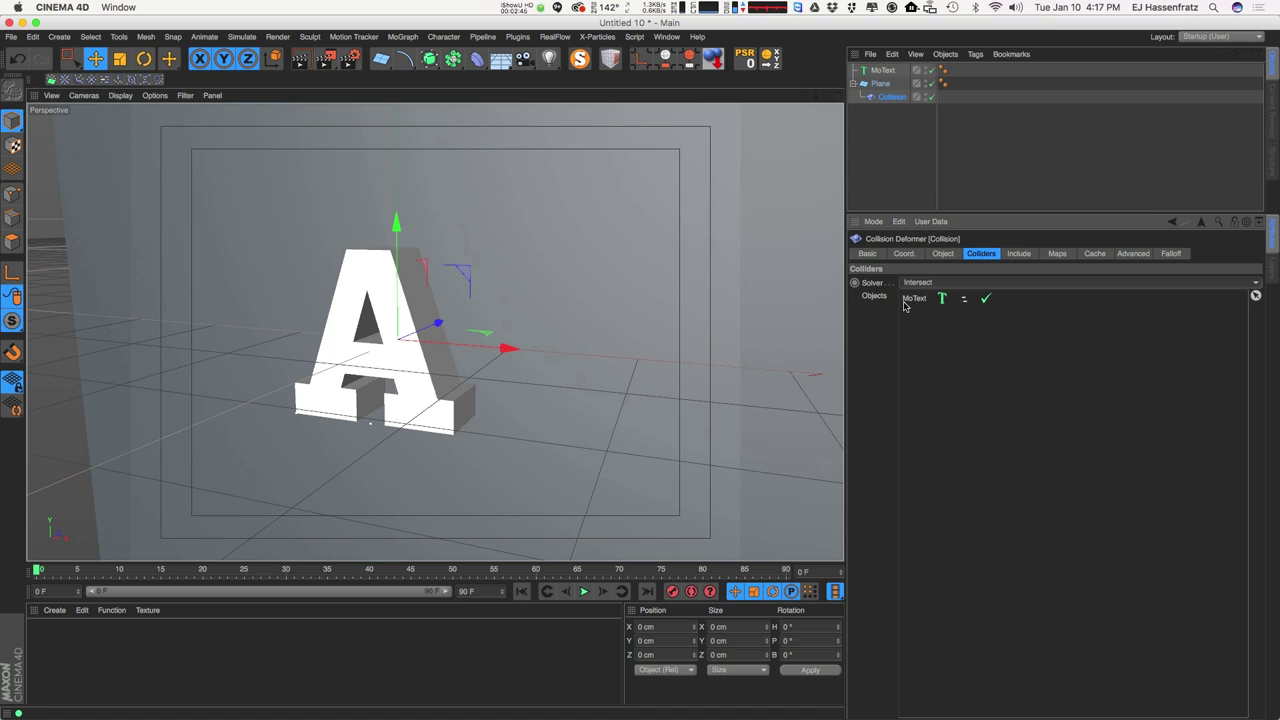
{"action": "left_click", "coordinate": [920, 284]}
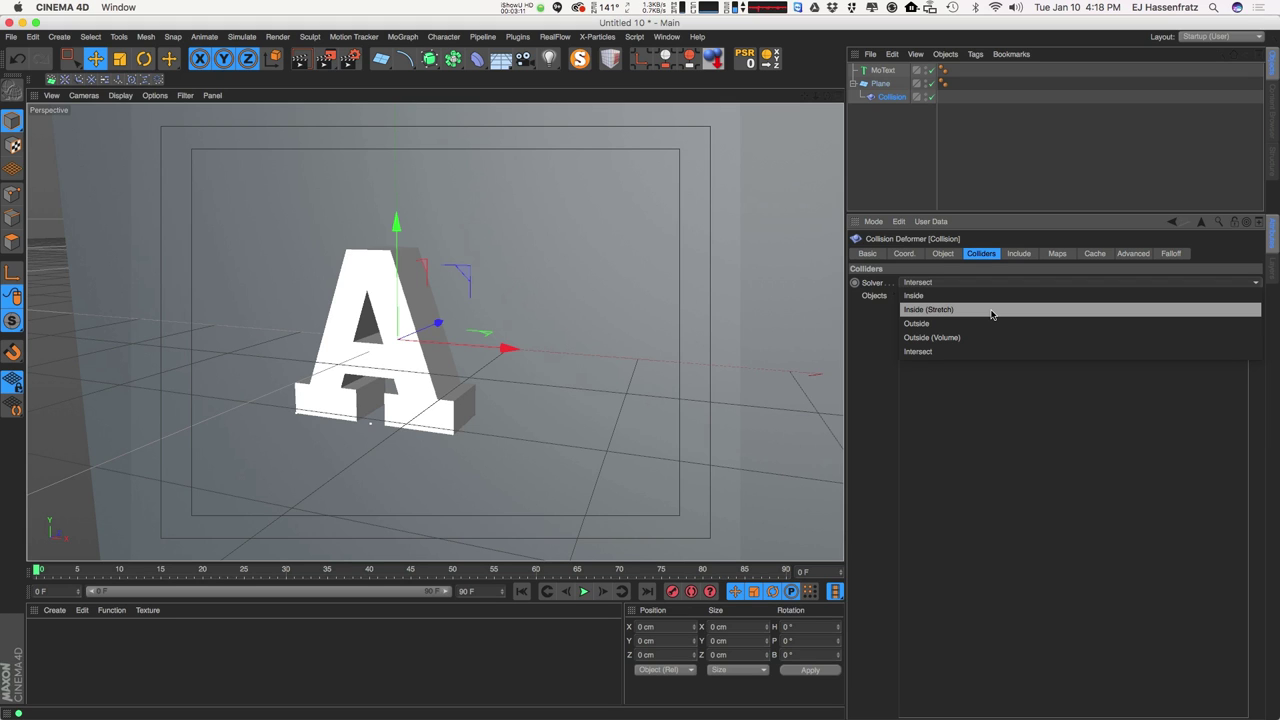
{"action": "left_click", "coordinate": [938, 310]}
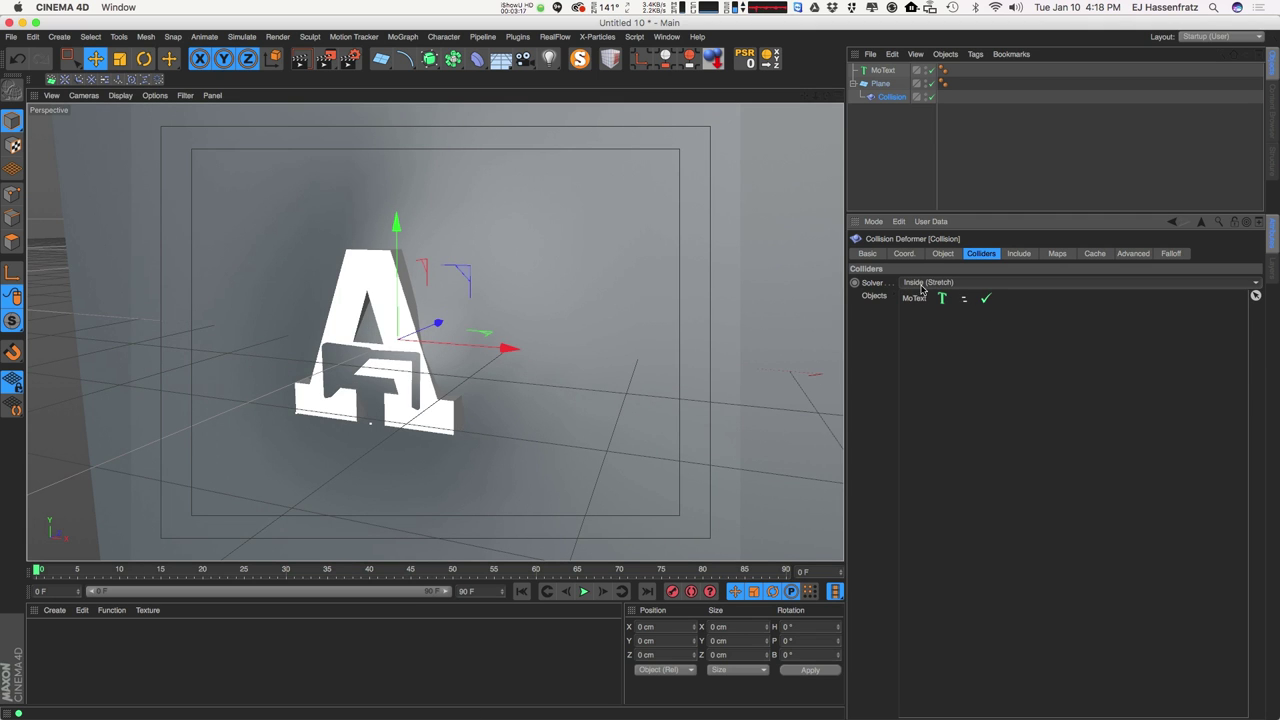
Pull the MoText letter farther forward to about Z -107 cm and hide it in the viewport.
{"action": "left_click", "coordinate": [408, 400]}
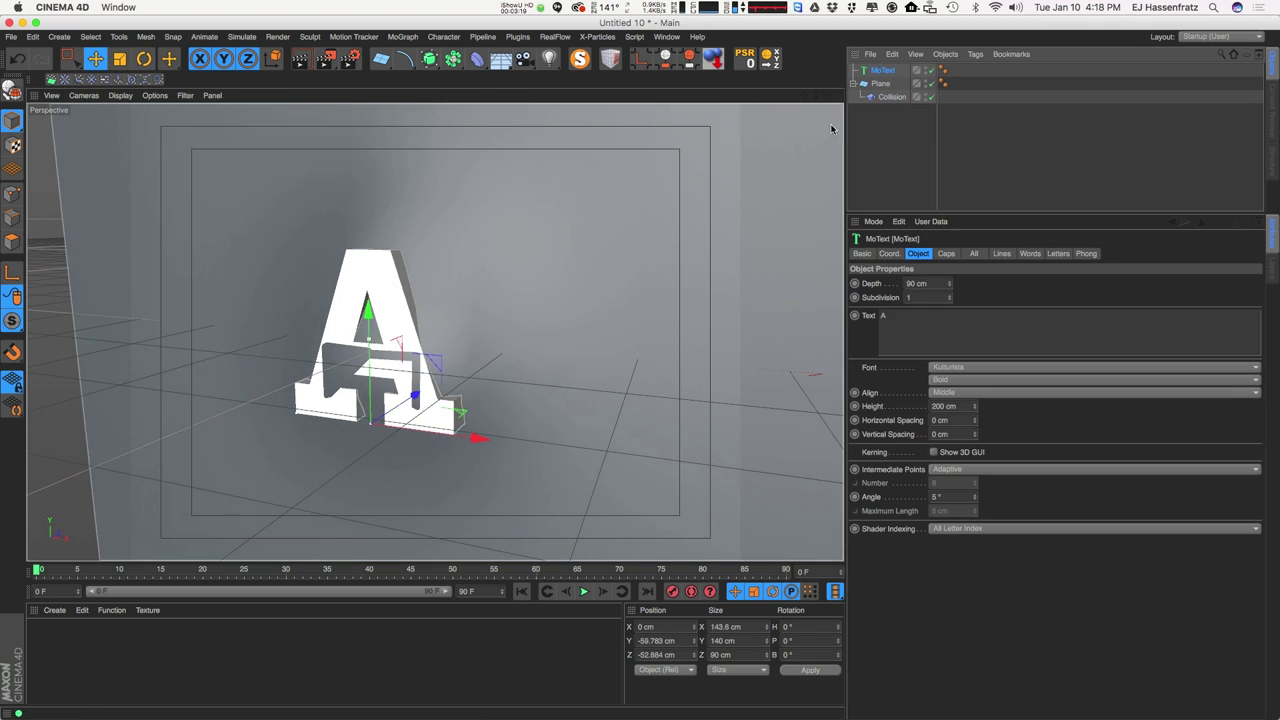
{"action": "left_click_drag", "start_coordinate": [408, 400], "coordinate": [371, 420]}
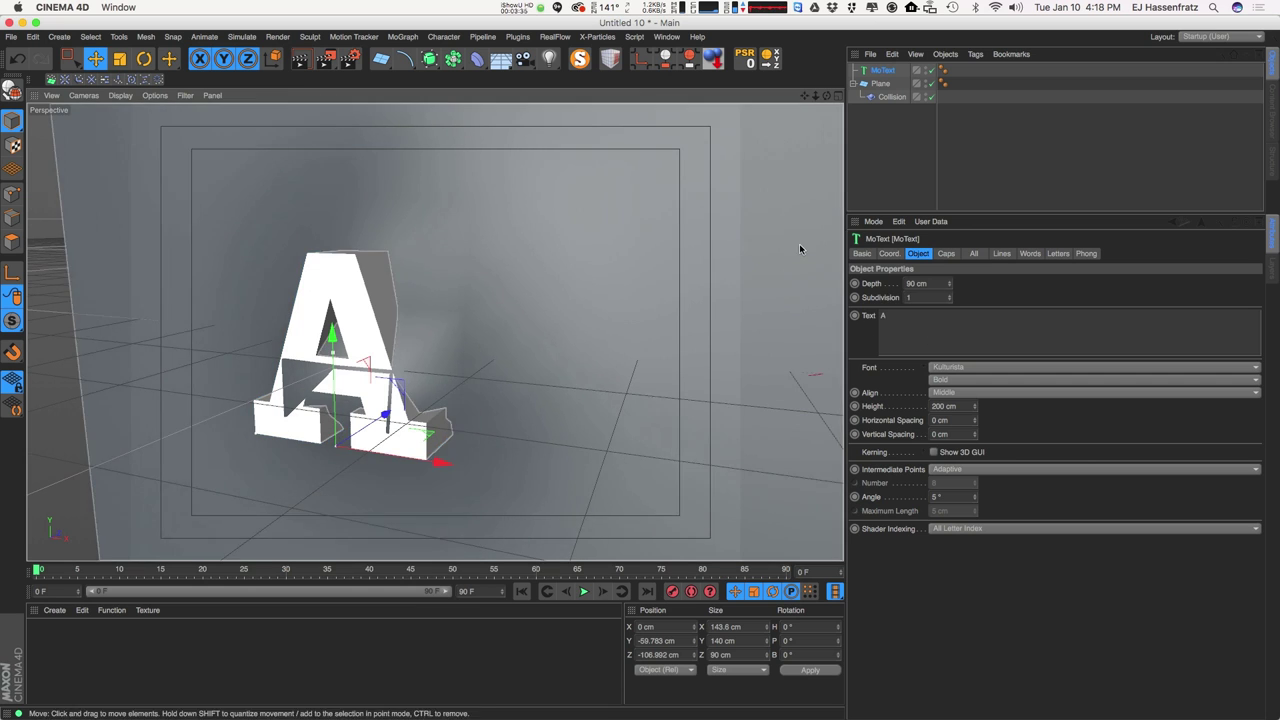
{"action": "left_click_drag", "start_coordinate": [407, 353], "coordinate": [480, 320], "text": "alt"}
{"action": "left_click", "coordinate": [927, 71]}
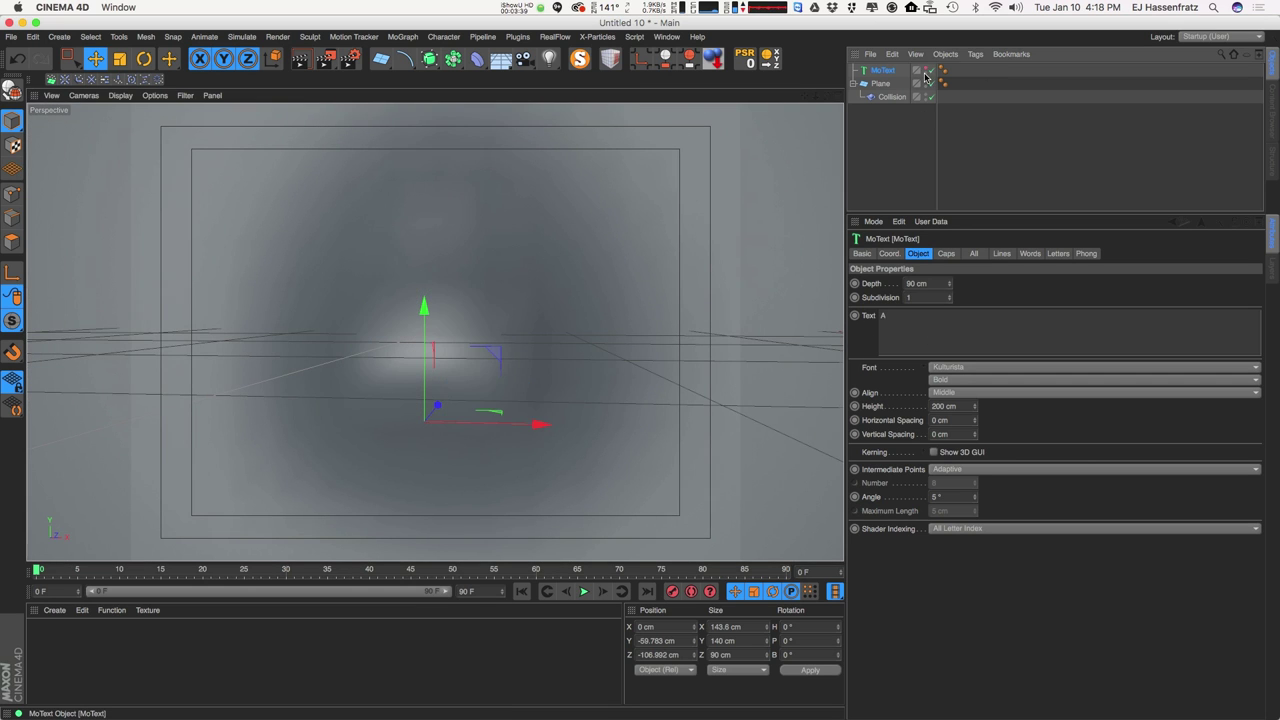
Show the polygon edges in the viewport by switching its display to Gouraud Shading (Lines).
{"action": "mouse_move", "coordinate": [557, 305]}
{"action": "left_mouse_down", "text": "alt"}
{"action": "mouse_move", "coordinate": [446, 299]}
{"action": "mouse_move", "coordinate": [433, 211]}
{"action": "mouse_move", "coordinate": [435, 330]}
{"action": "mouse_move", "coordinate": [443, 309]}
{"action": "mouse_move", "coordinate": [380, 300]}
{"action": "mouse_move", "coordinate": [435, 365]}
{"action": "mouse_move", "coordinate": [343, 371]}
{"action": "mouse_move", "coordinate": [393, 398]}
{"action": "mouse_move", "coordinate": [483, 350]}
{"action": "mouse_move", "coordinate": [466, 323]}
{"action": "mouse_move", "coordinate": [505, 317]}
{"action": "mouse_move", "coordinate": [543, 220]}
{"action": "mouse_move", "coordinate": [690, 142]}
{"action": "mouse_move", "coordinate": [583, 227]}
{"action": "mouse_move", "coordinate": [563, 302]}
{"action": "left_mouse_up", "text": "alt"}
{"action": "left_click", "coordinate": [120, 95]}
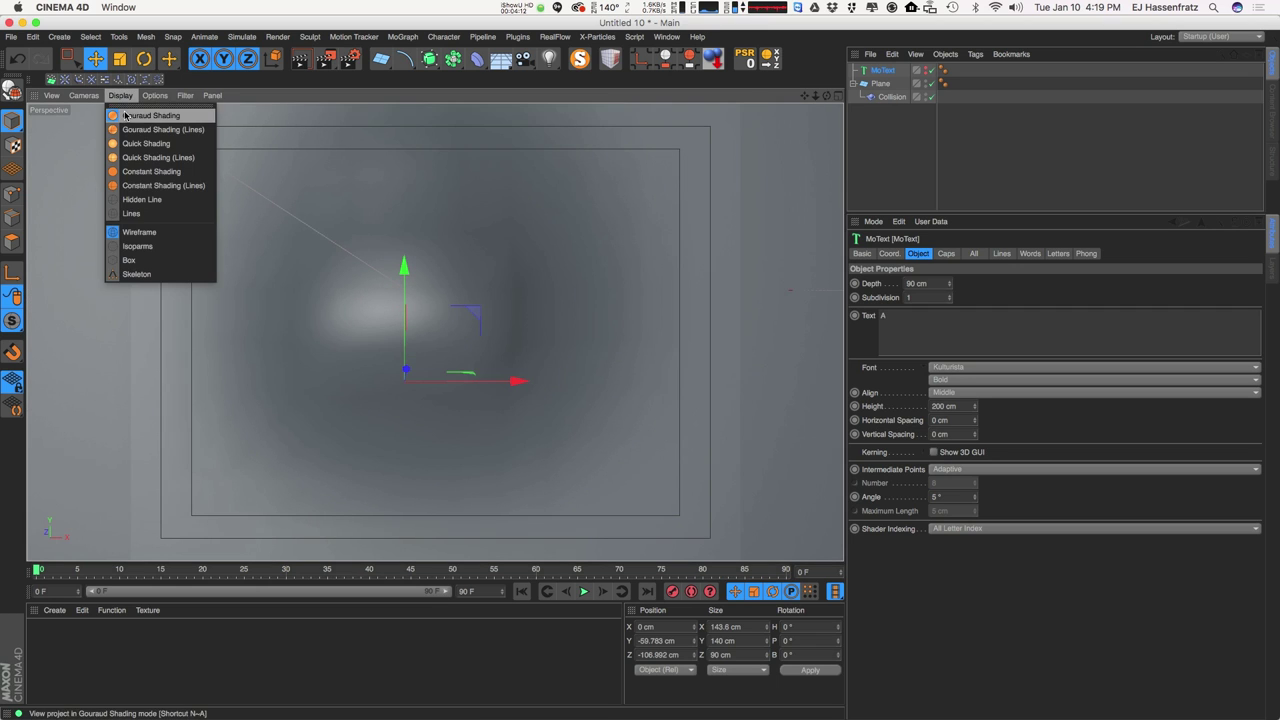
{"action": "left_click", "coordinate": [140, 129]}
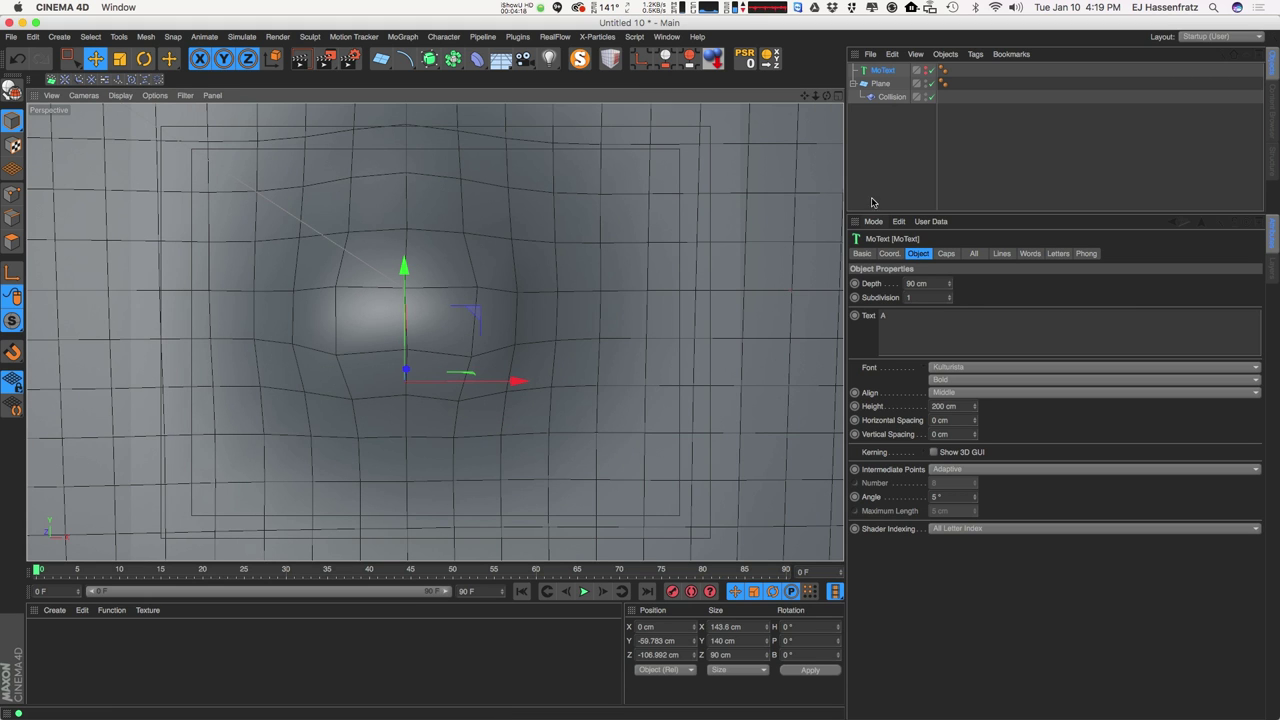
Increase the Plane's mesh density to 110 width segments and 110 height segments.
{"action": "left_click", "coordinate": [893, 84]}
{"action": "left_click", "coordinate": [935, 311]}
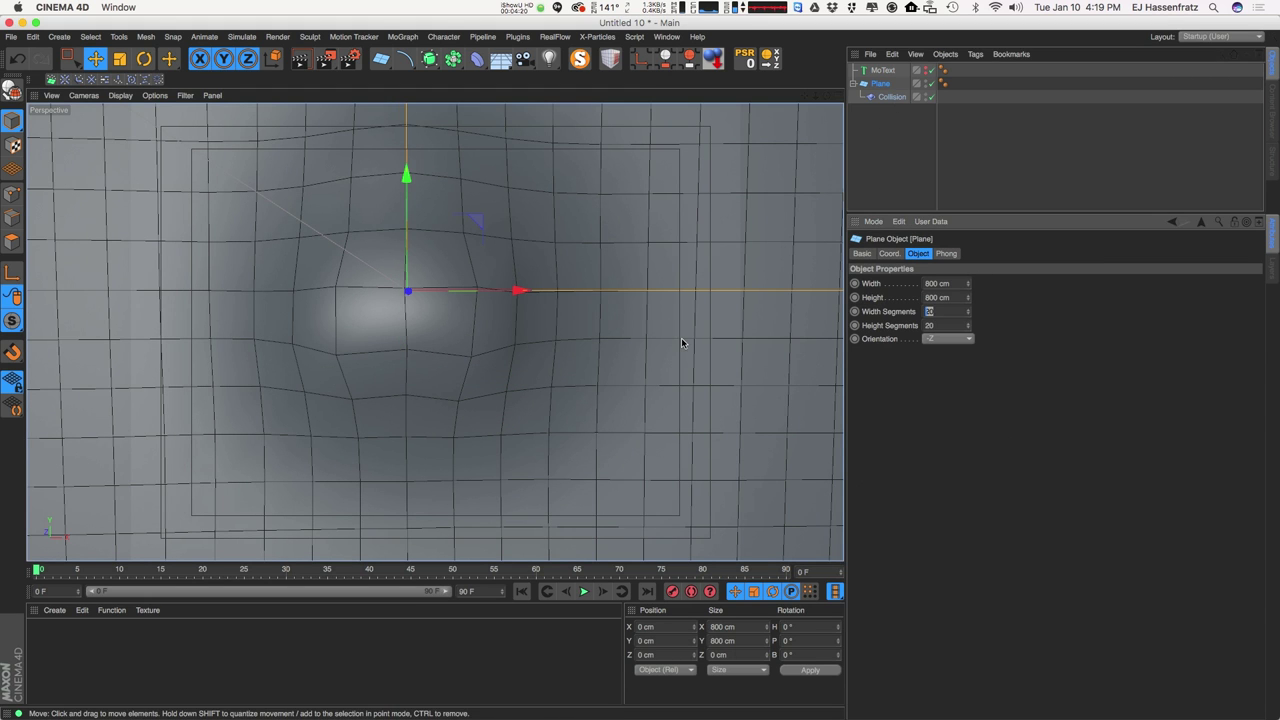
{"action": "key", "text": "Tab"}
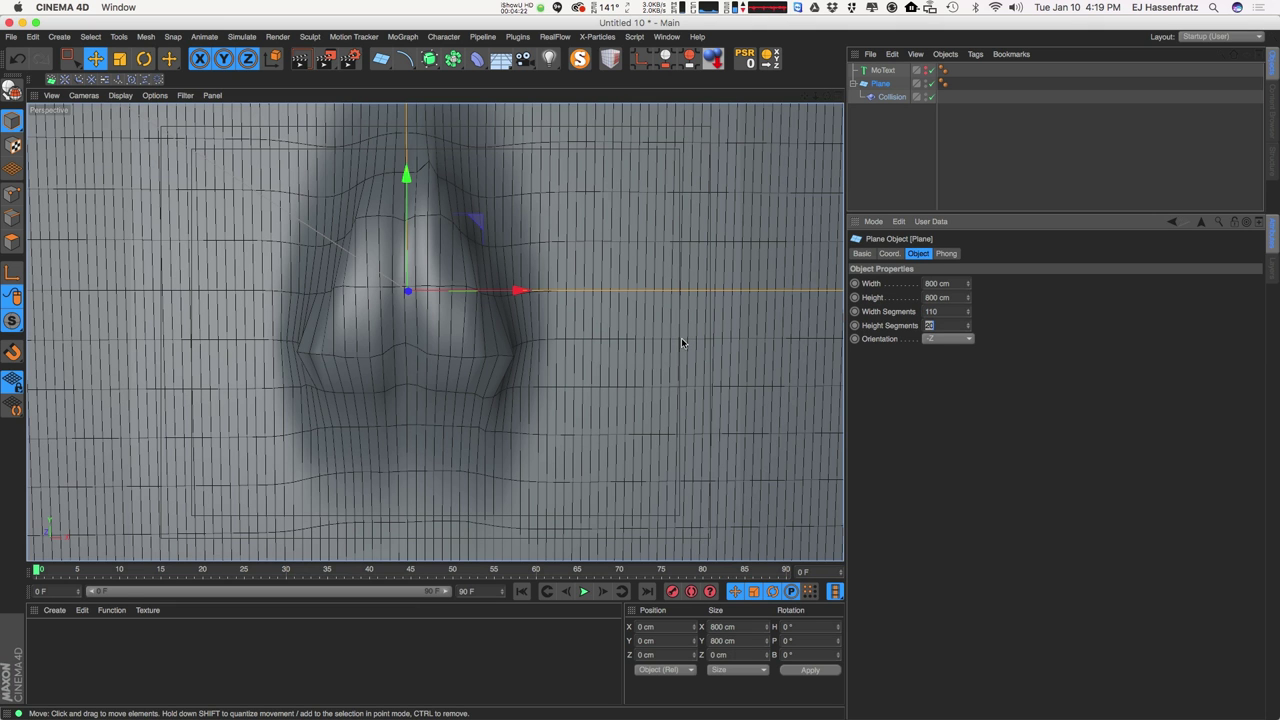
{"action": "type", "text": "110"}
{"action": "key", "text": "Return"}
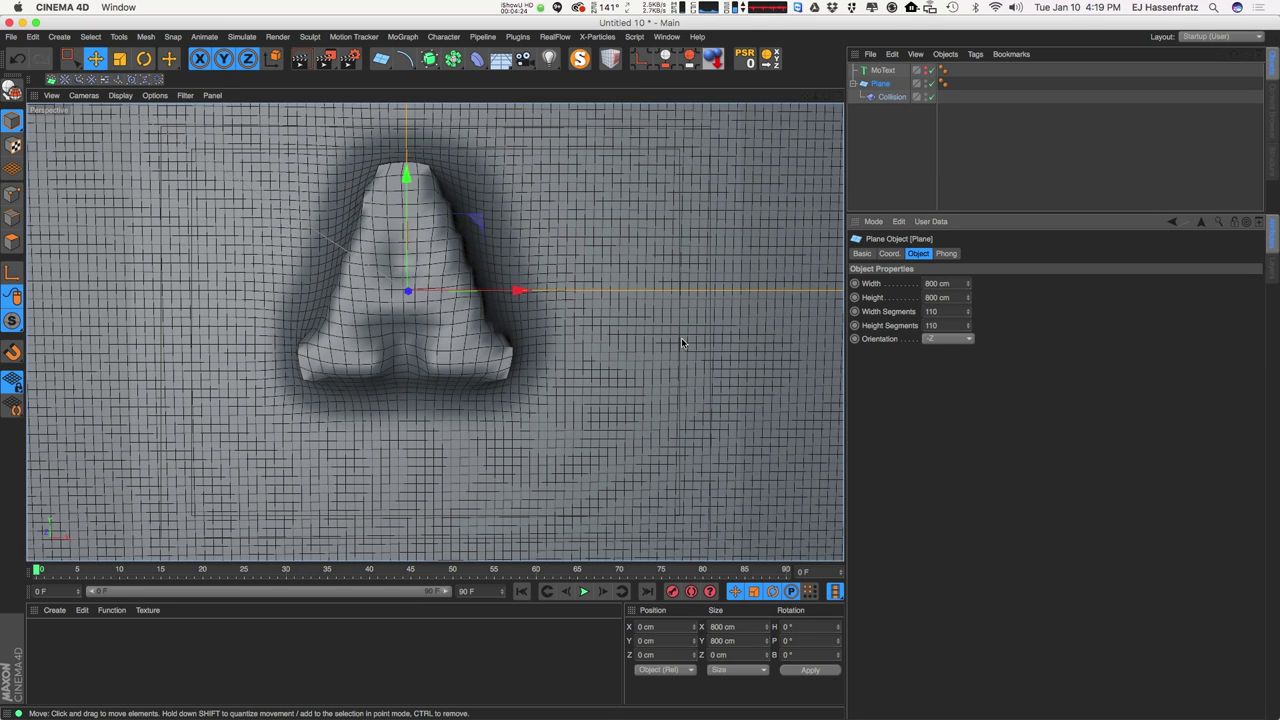
Add a Subdivision Surface and make the Plane with its Collision deformer a child of it.
{"action": "left_click_drag", "start_coordinate": [700, 158], "coordinate": [522, 294], "text": "alt"}
{"action": "left_click_drag", "start_coordinate": [483, 368], "coordinate": [493, 387], "text": "alt"}
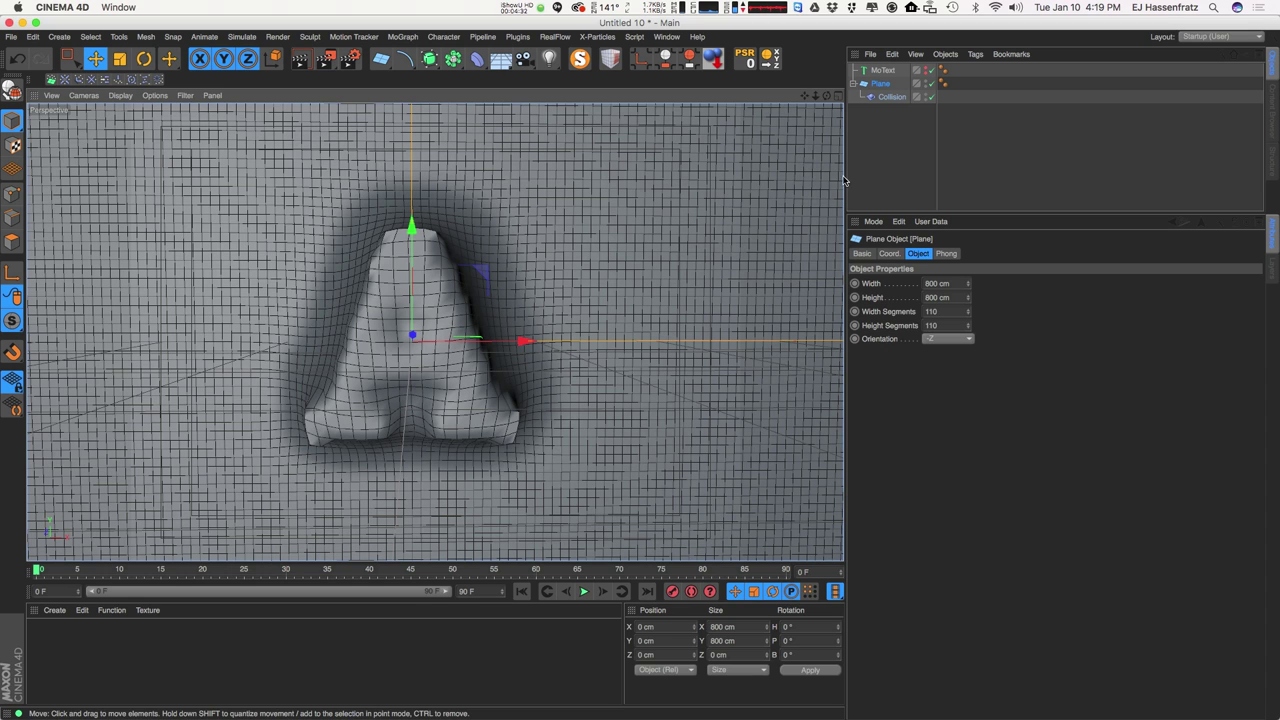
{"action": "left_click", "coordinate": [880, 160]}
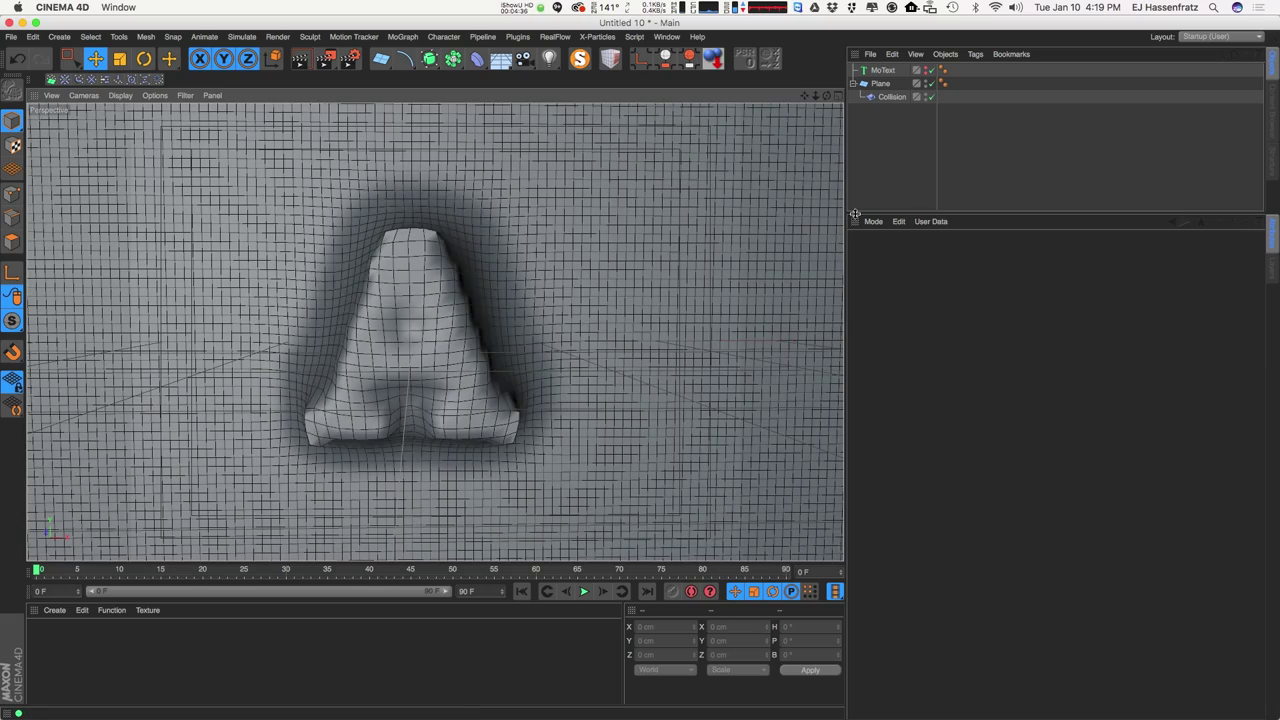
{"action": "left_click_drag", "start_coordinate": [457, 424], "coordinate": [474, 404], "text": "alt"}
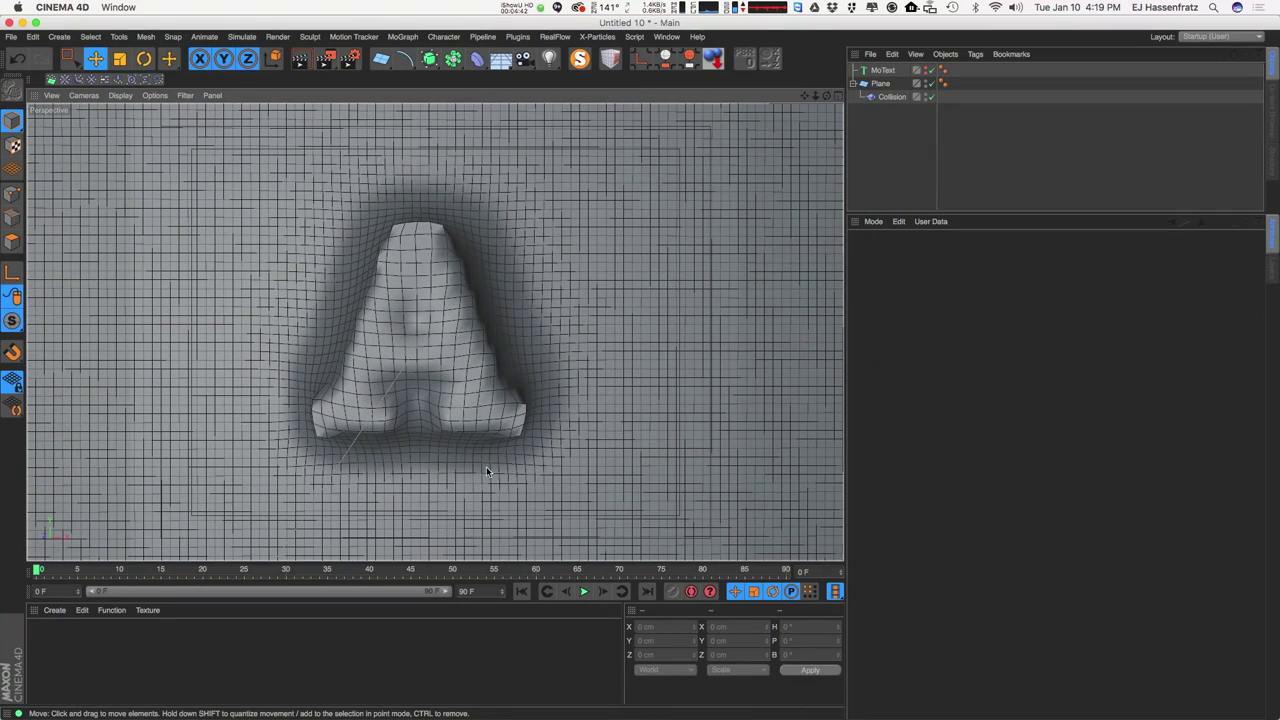
{"action": "left_click_drag", "start_coordinate": [430, 58], "coordinate": [460, 104]}
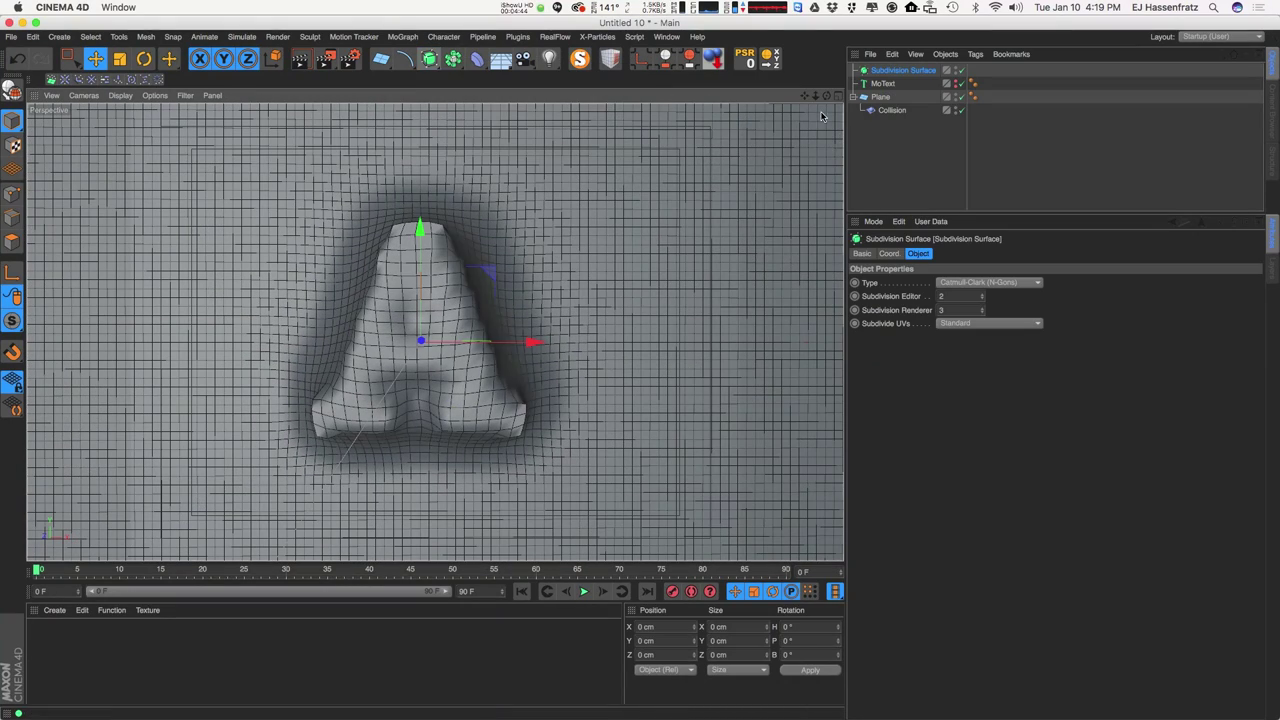
{"action": "mouse_move", "coordinate": [886, 71]}
{"action": "left_mouse_down"}
{"action": "mouse_move", "coordinate": [880, 91]}
{"action": "mouse_move", "coordinate": [904, 85]}
{"action": "left_mouse_up"}
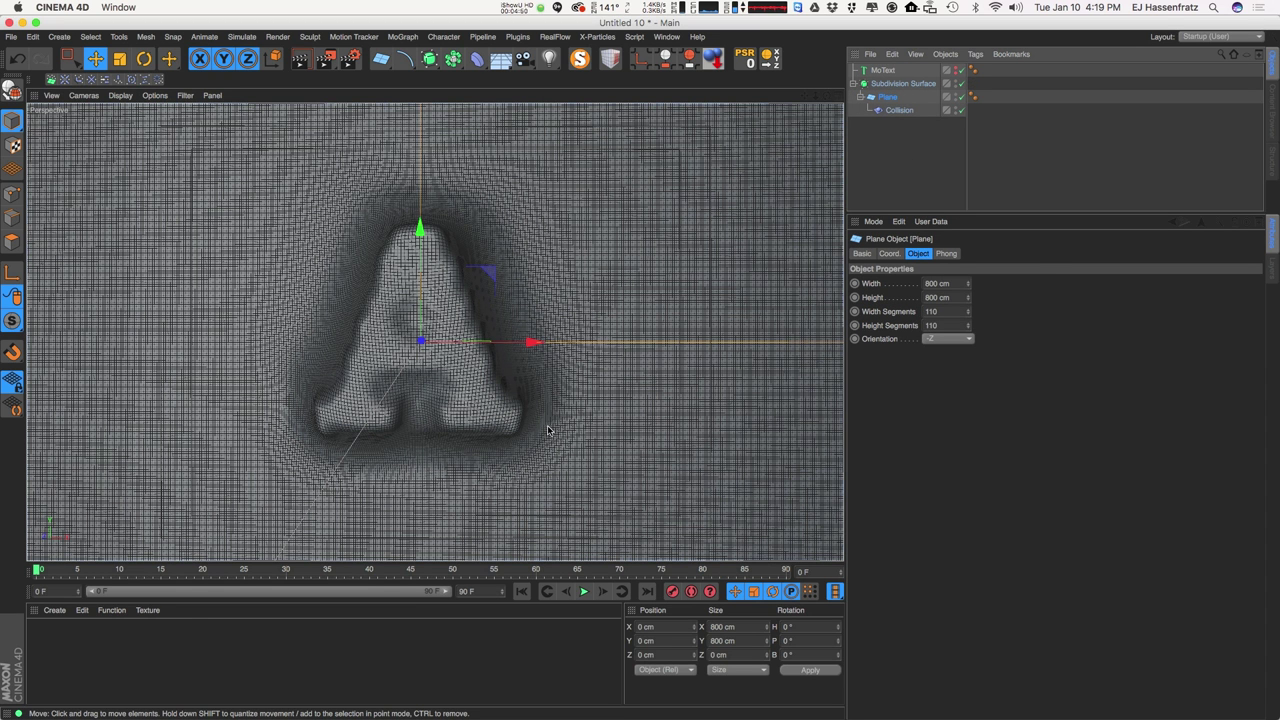
Add a Smoothing deformer and make it a child of the Plane, placed below the Collision deformer.
{"action": "left_click", "coordinate": [903, 83]}
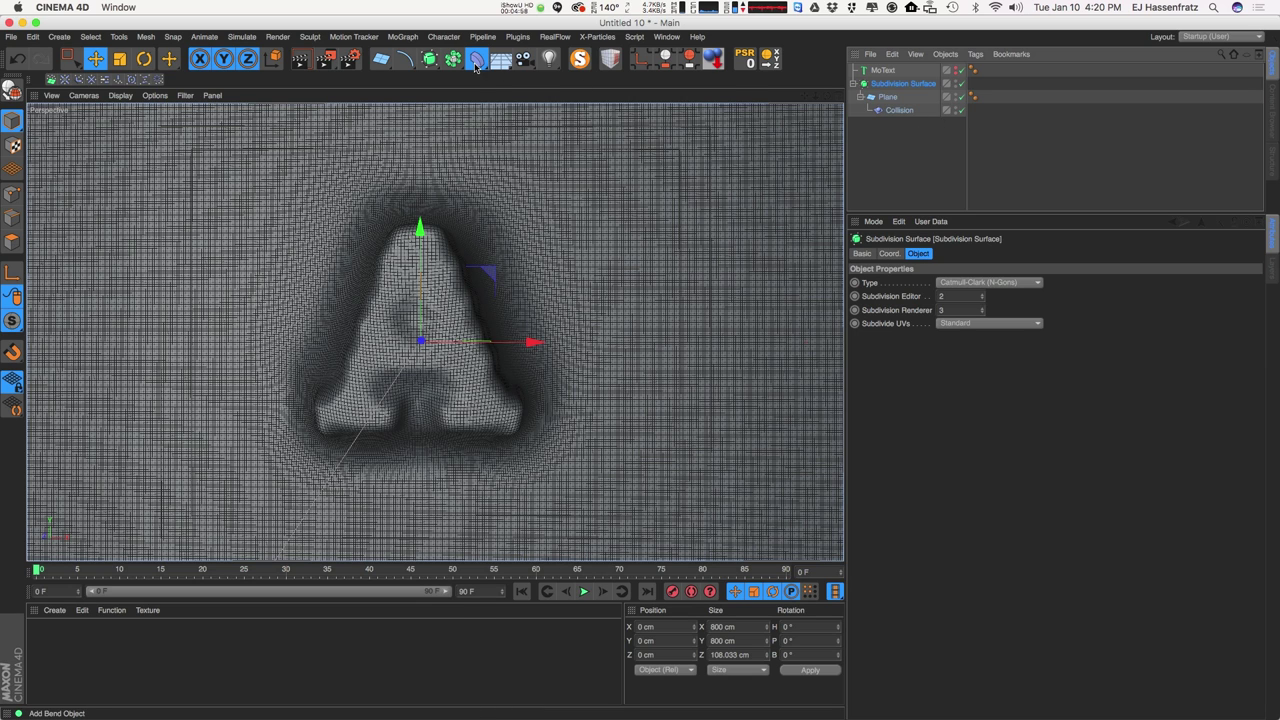
{"action": "left_click", "coordinate": [476, 63]}
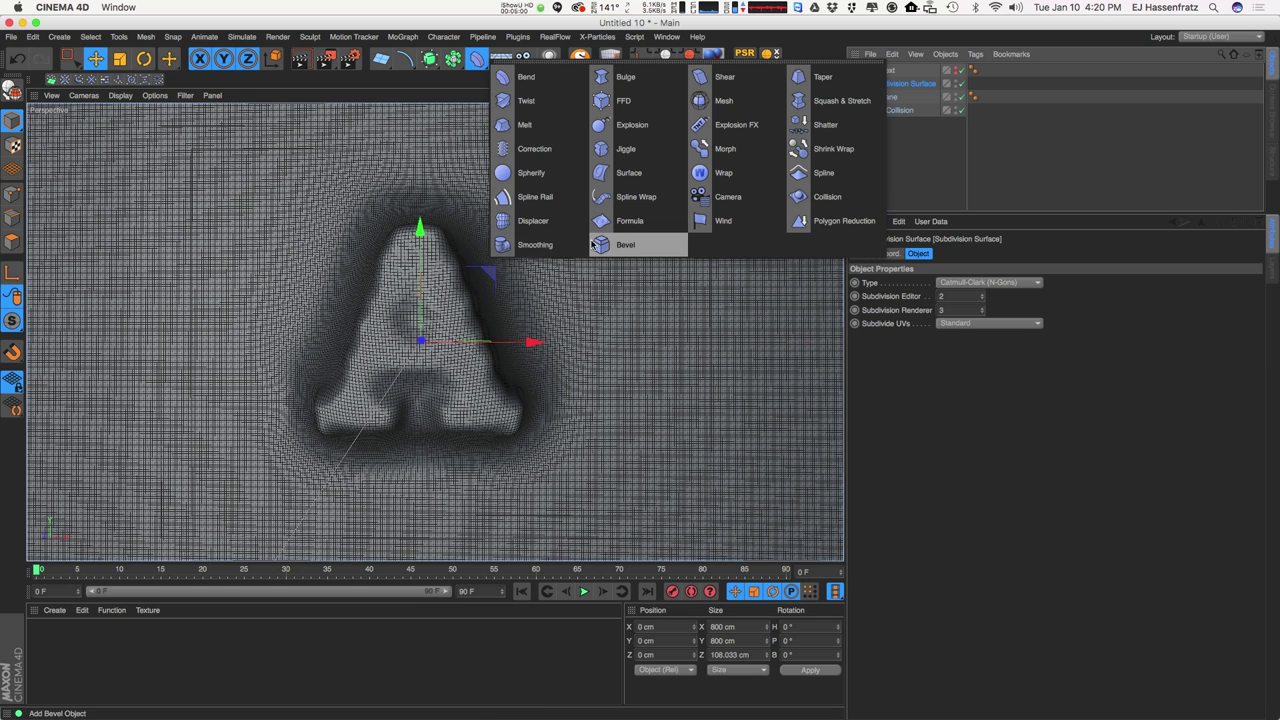
{"action": "left_click", "coordinate": [517, 252]}
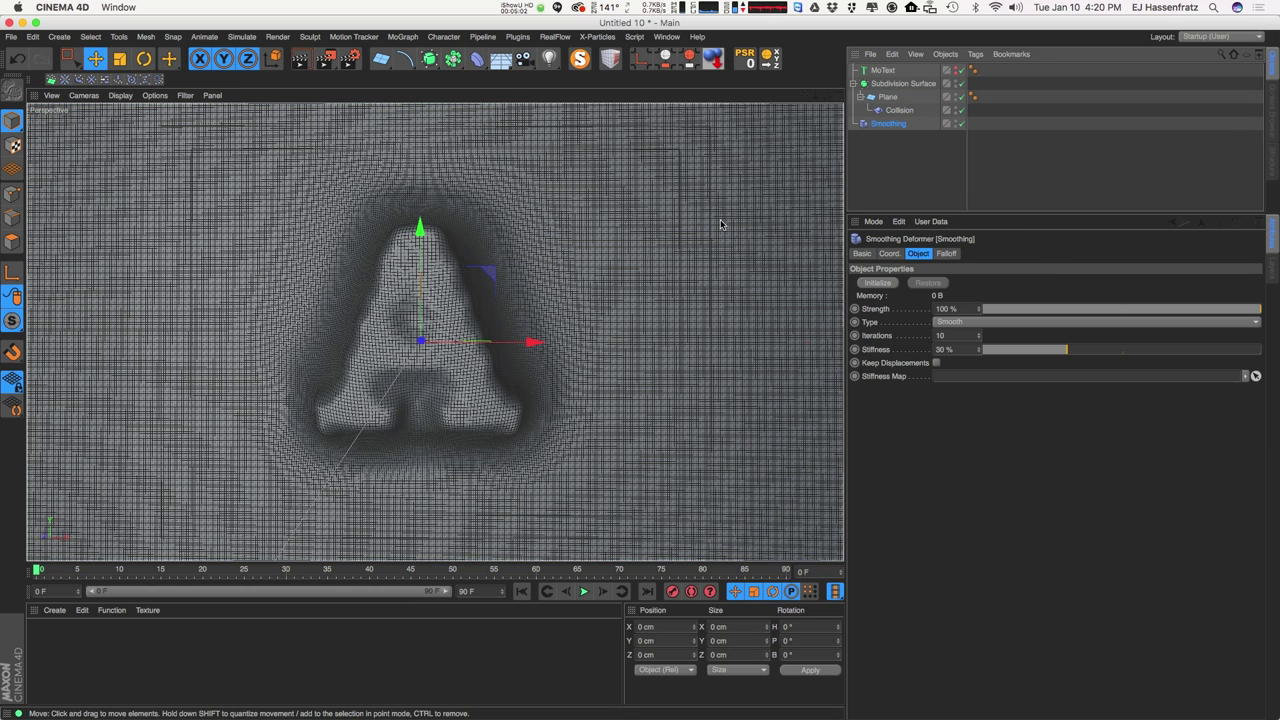
{"action": "left_click_drag", "start_coordinate": [885, 124], "coordinate": [913, 128]}
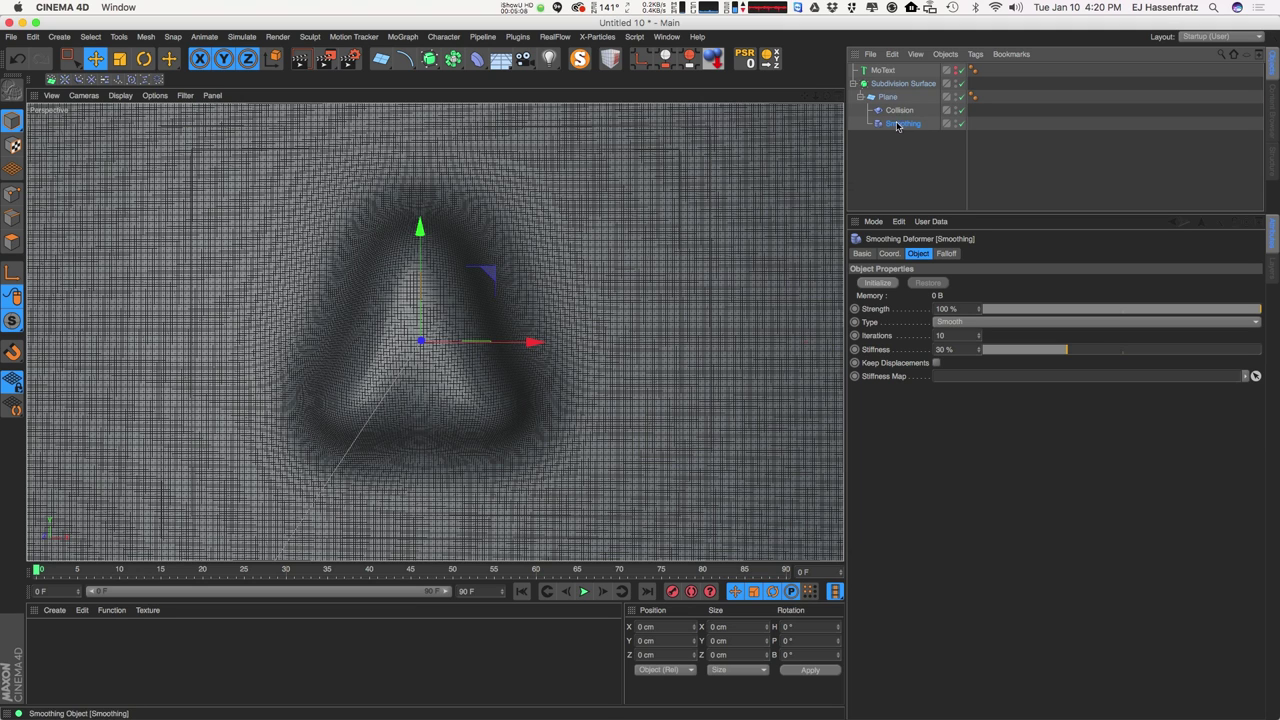
Set the Smoothing deformer's stiffness to 82 %.
{"action": "left_click", "coordinate": [910, 112]}
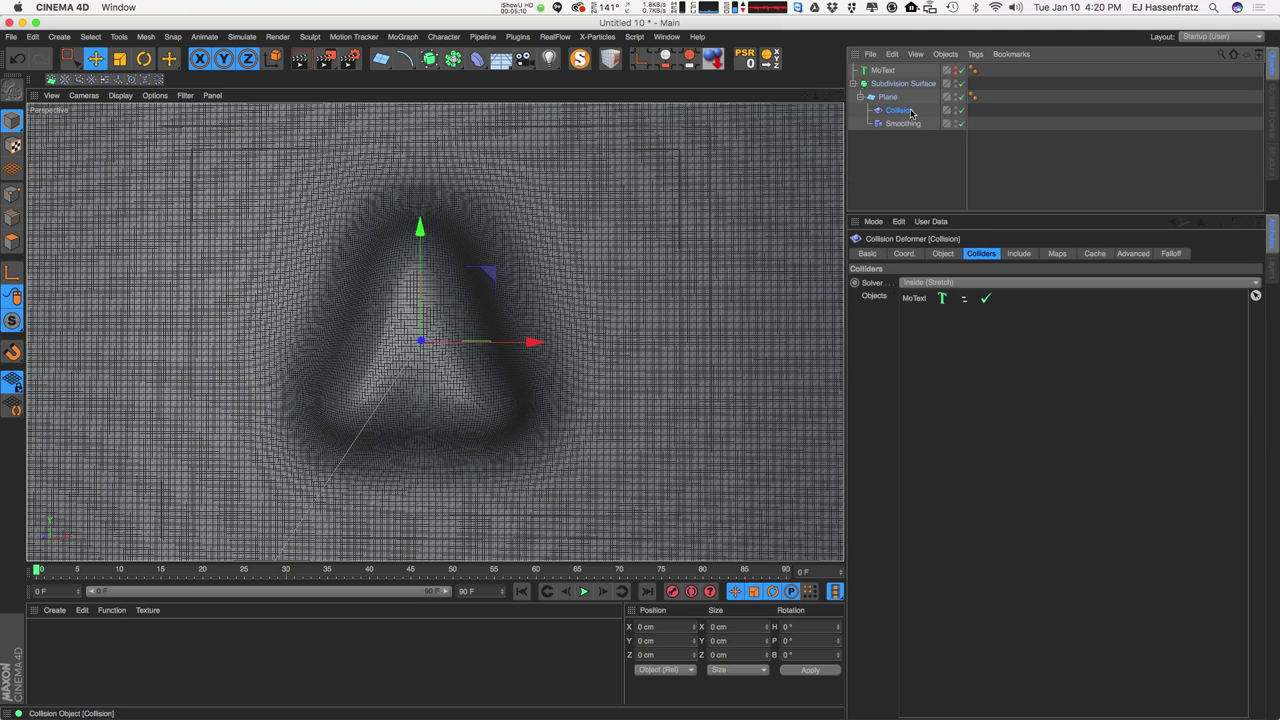
{"action": "left_click", "coordinate": [902, 125]}
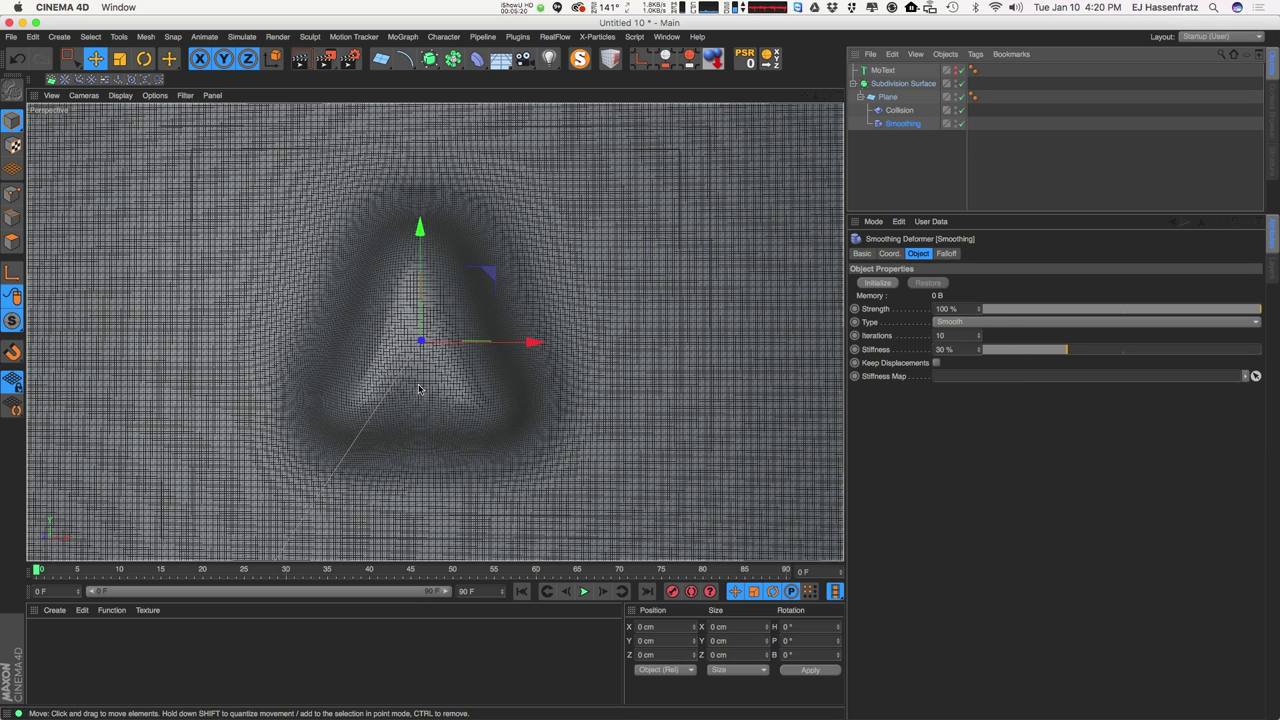
{"action": "mouse_move", "coordinate": [1077, 349]}
{"action": "left_mouse_down"}
{"action": "mouse_move", "coordinate": [1245, 349]}
{"action": "mouse_move", "coordinate": [1226, 350]}
{"action": "left_mouse_up"}
{"action": "left_click_drag", "start_coordinate": [339, 425], "coordinate": [420, 320], "text": "alt"}
{"action": "left_click_drag", "start_coordinate": [1219, 350], "coordinate": [1215, 349]}
{"action": "left_click_drag", "start_coordinate": [500, 398], "coordinate": [700, 210], "text": "alt"}
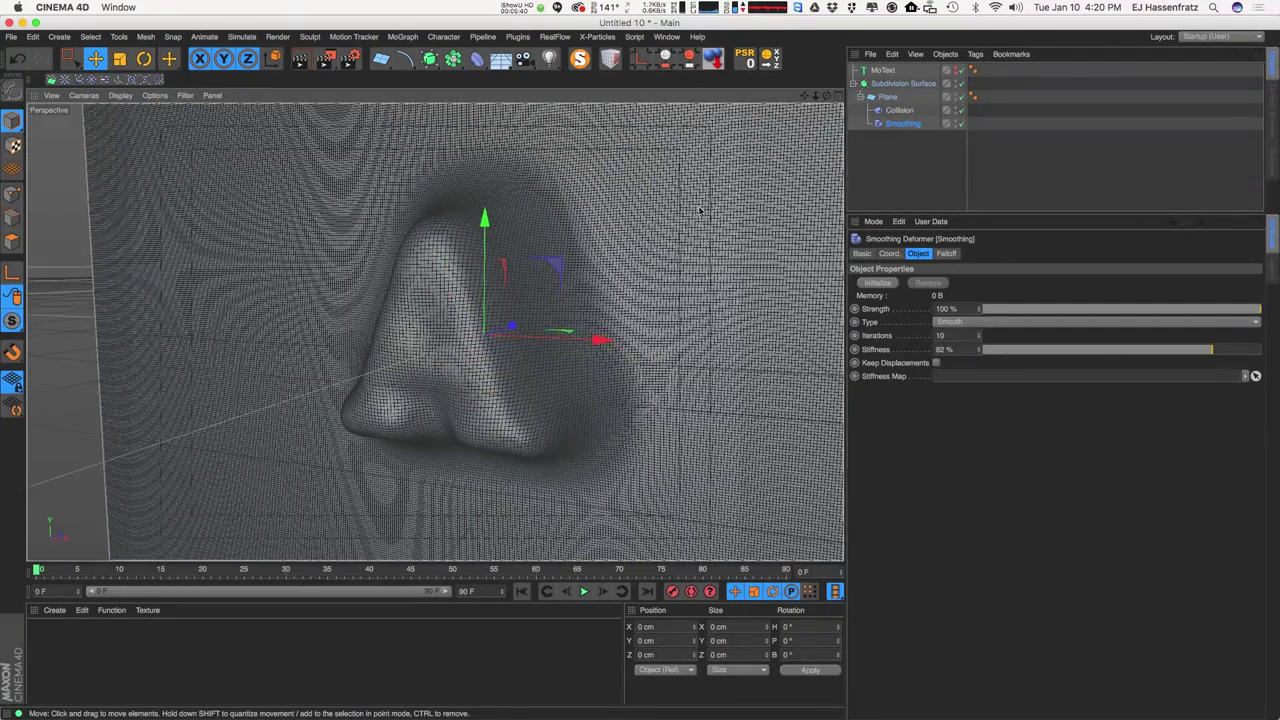
Move the MoText letter slightly along its depth axis to about Z -104 cm.
{"action": "left_click", "coordinate": [884, 70]}
{"action": "mouse_move", "coordinate": [477, 428]}
{"action": "left_mouse_down"}
{"action": "mouse_move", "coordinate": [505, 400]}
{"action": "mouse_move", "coordinate": [463, 427]}
{"action": "left_mouse_up"}
{"action": "left_click_drag", "start_coordinate": [499, 407], "coordinate": [484, 372], "text": "alt"}
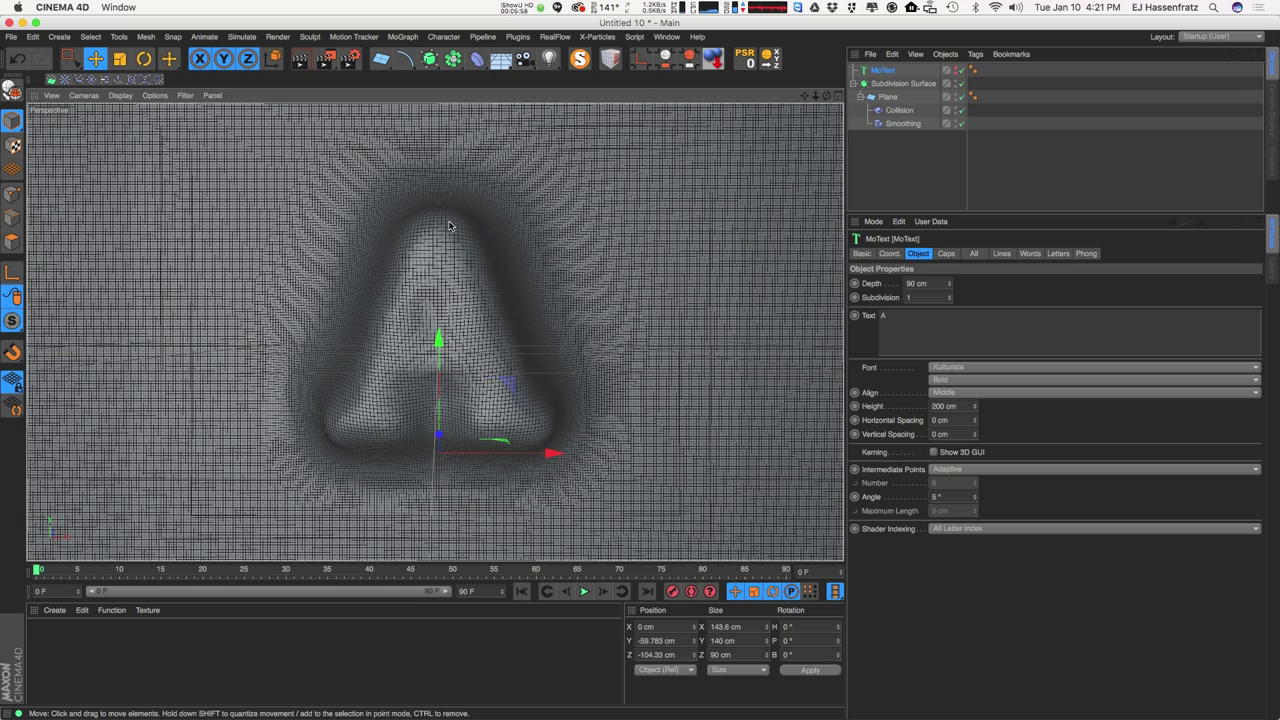
{"action": "left_click_drag", "start_coordinate": [453, 327], "coordinate": [466, 318], "text": "alt"}
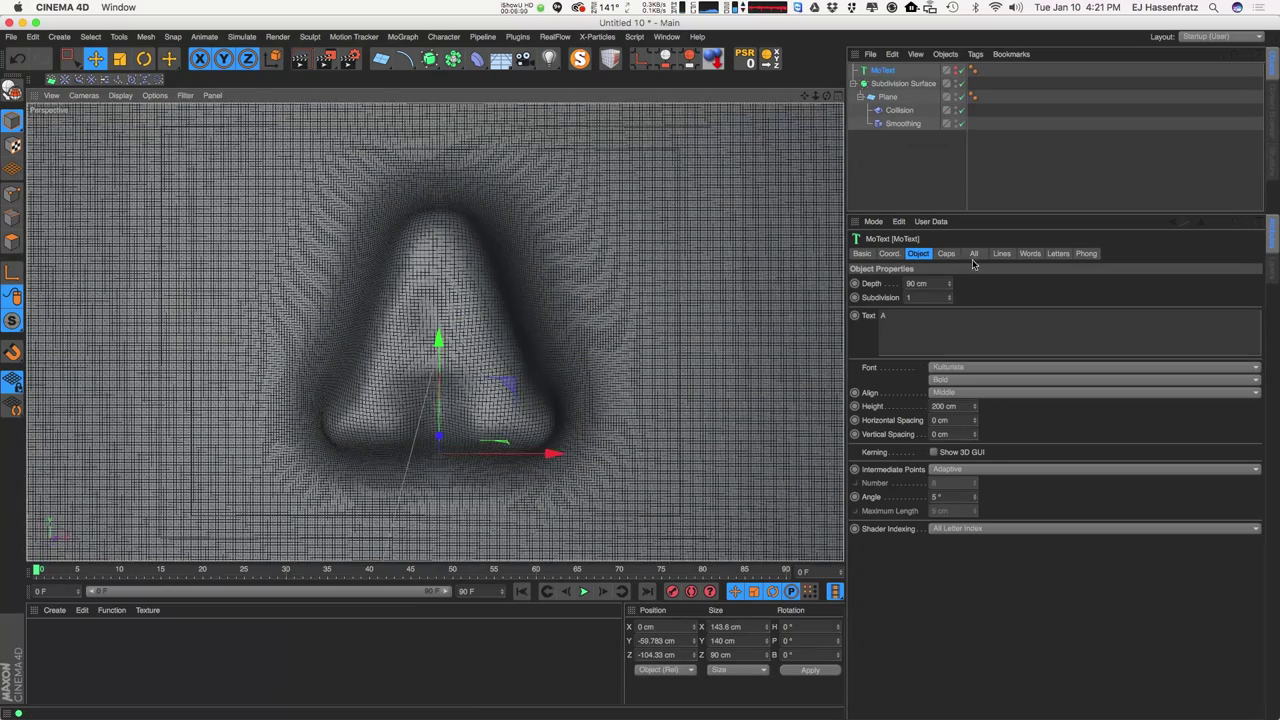
Set the Collision deformer's falloff to Collider.
{"action": "left_click", "coordinate": [893, 112]}
{"action": "left_click", "coordinate": [943, 254]}
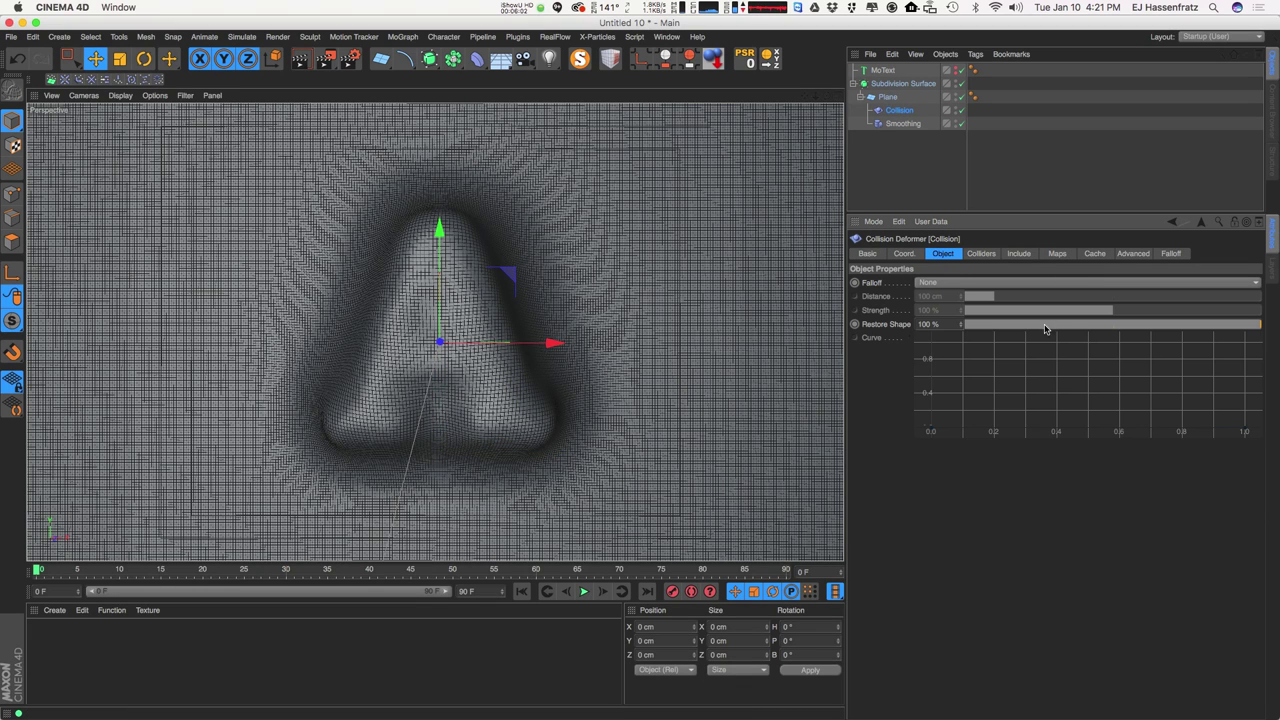
{"action": "left_click", "coordinate": [966, 284]}
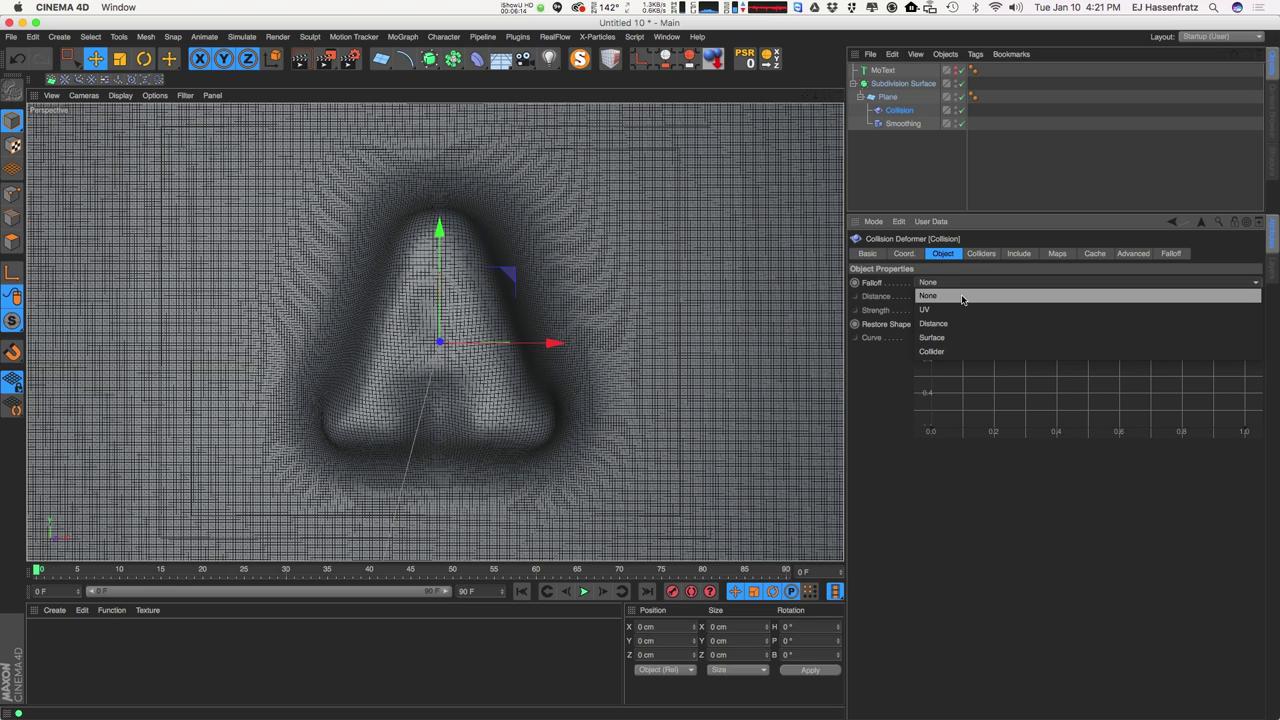
{"action": "left_click", "coordinate": [958, 352]}
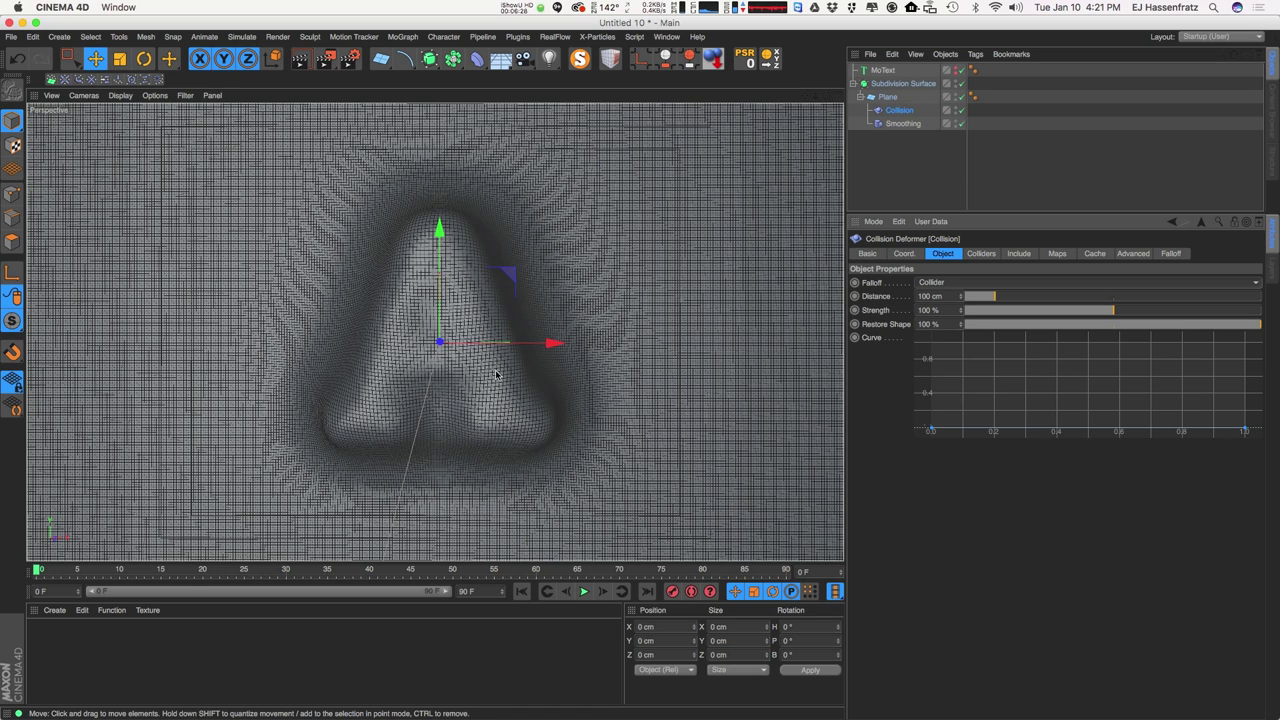
Set the Collision deformer's falloff distance to 259 cm and its strength to 87 %.
{"action": "left_click_drag", "start_coordinate": [980, 299], "coordinate": [1009, 297]}
{"action": "left_click_drag", "start_coordinate": [1169, 309], "coordinate": [1100, 310]}
{"action": "mouse_move", "coordinate": [997, 299]}
{"action": "left_mouse_down"}
{"action": "mouse_move", "coordinate": [1042, 298]}
{"action": "mouse_move", "coordinate": [1005, 310]}
{"action": "left_mouse_up"}
{"action": "left_click_drag", "start_coordinate": [1117, 309], "coordinate": [1095, 352]}
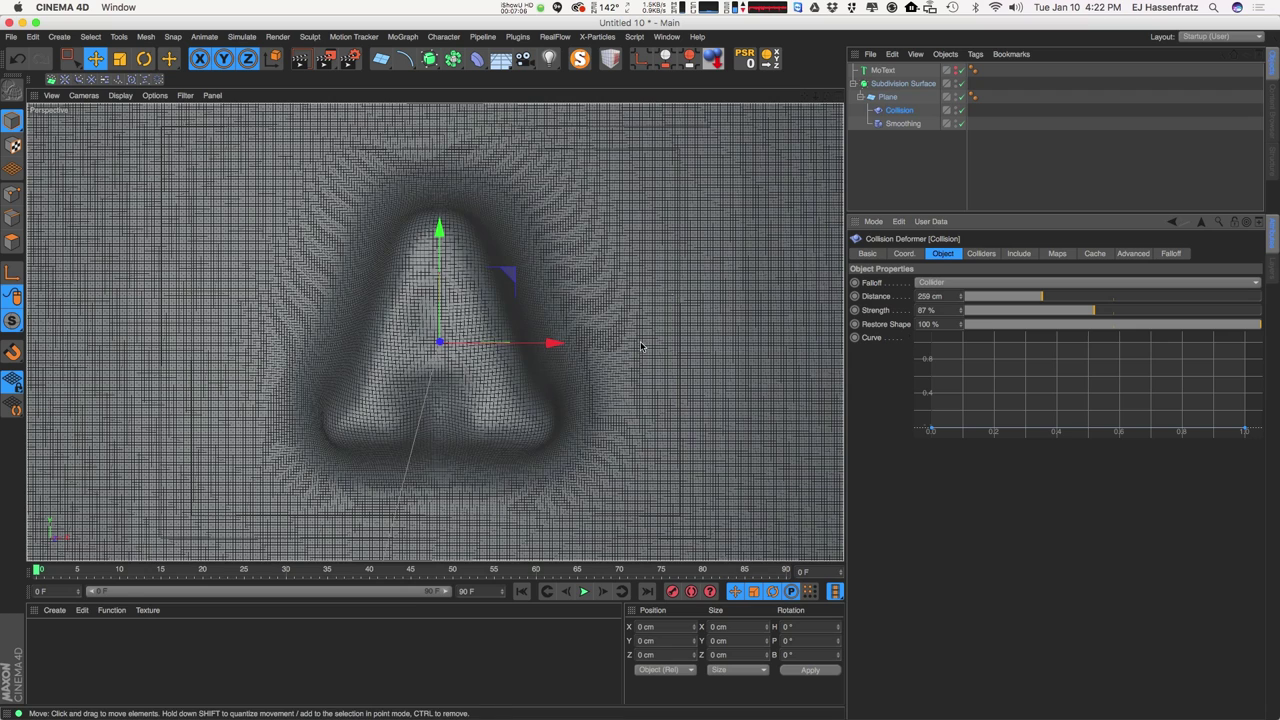
Raise the start point of the Collision deformer's falloff curve to about 0.65.
{"action": "double_click", "coordinate": [932, 429]}
{"action": "left_click", "coordinate": [931, 431]}
{"action": "left_click_drag", "start_coordinate": [931, 431], "coordinate": [915, 377]}
Set the Collision deformer's falloff distance to 198 cm and its strength to 168 %.
{"action": "left_click_drag", "start_coordinate": [447, 441], "coordinate": [447, 333], "text": "alt"}
{"action": "right_click_drag", "start_coordinate": [615, 363], "coordinate": [571, 363], "text": "alt"}
{"action": "middle_click_drag", "start_coordinate": [720, 362], "coordinate": [674, 314], "text": "alt"}
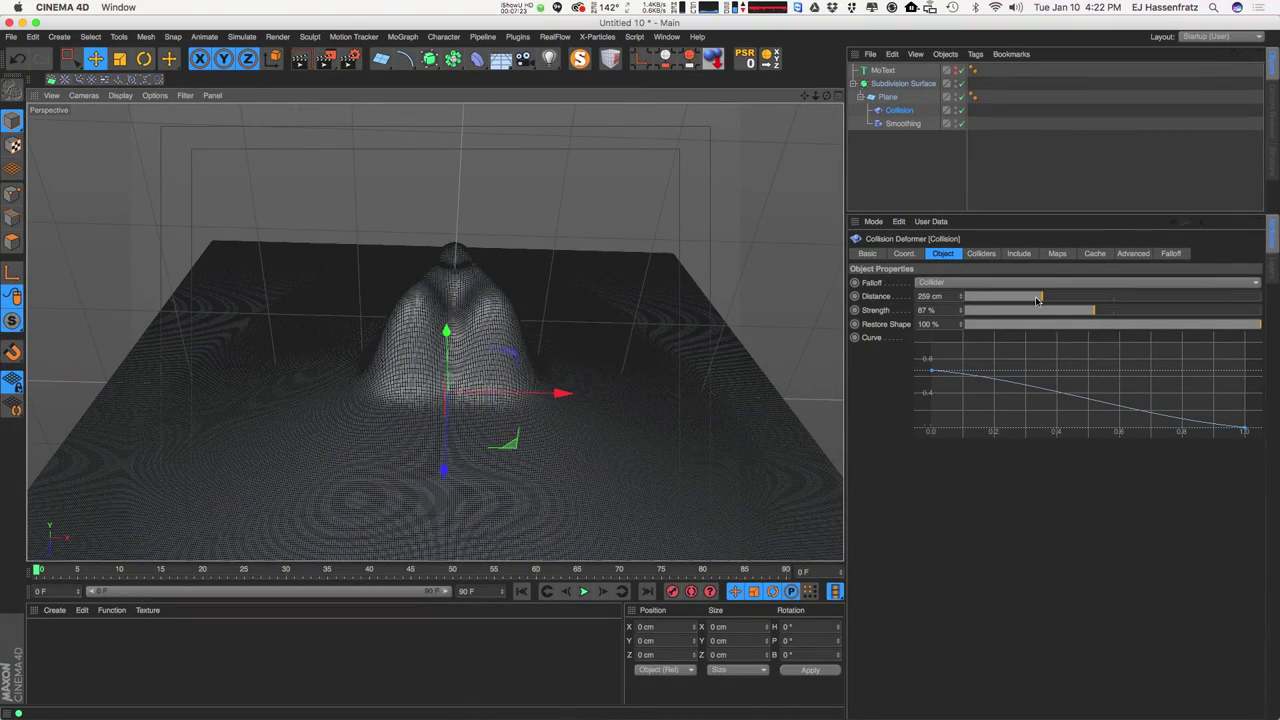
{"action": "left_click_drag", "start_coordinate": [1037, 298], "coordinate": [1215, 298]}
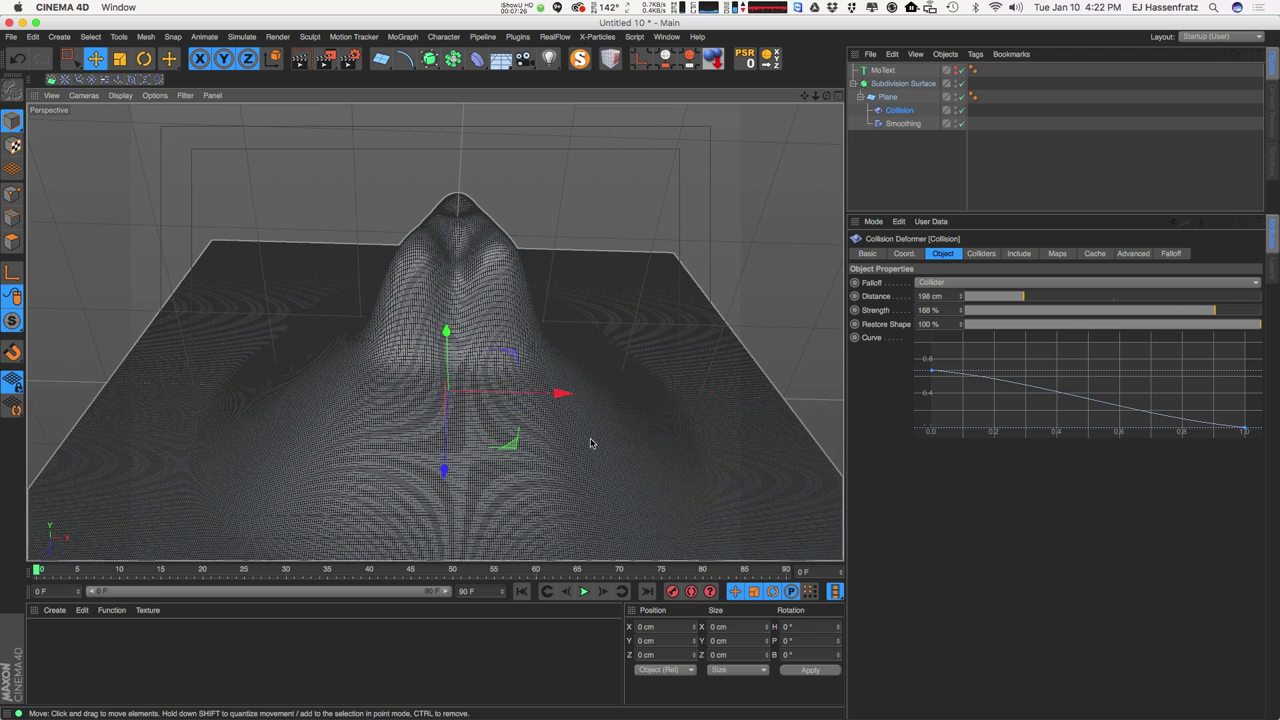
{"action": "middle_click_drag", "start_coordinate": [591, 443], "coordinate": [505, 263], "text": "alt"}
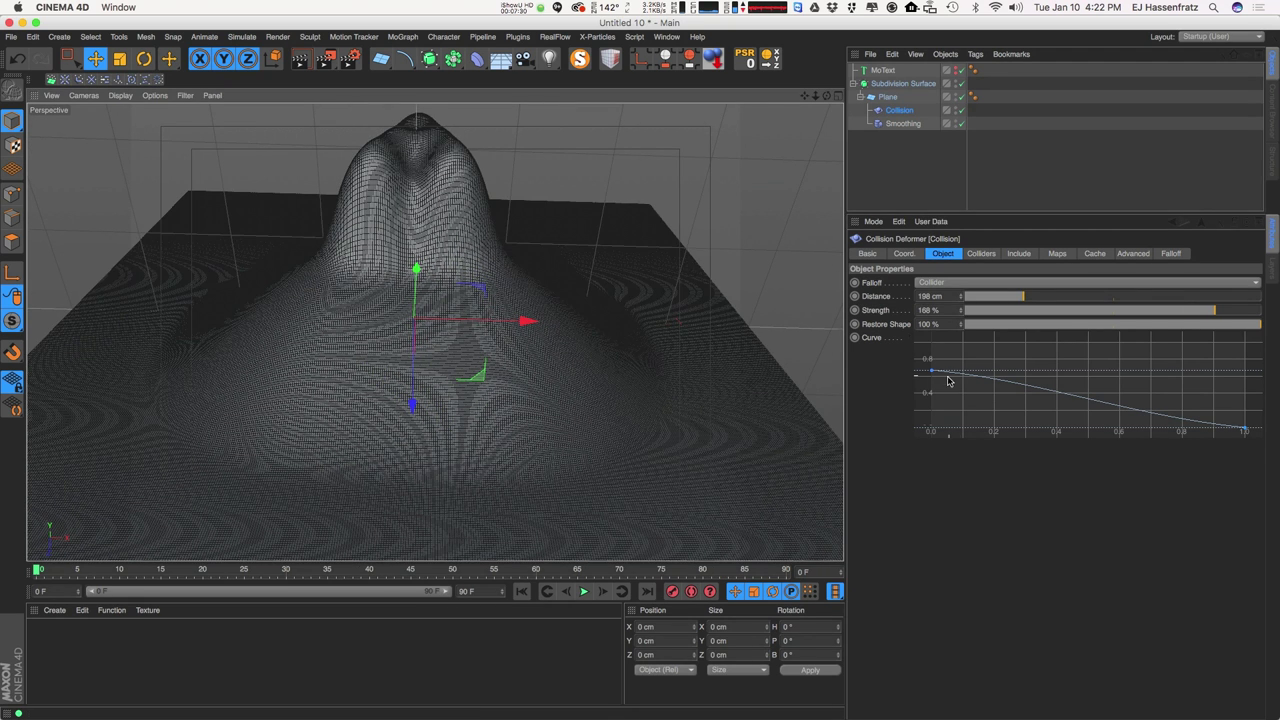
Raise the falloff curve's start point to 1.0 and add four points that shape the curve into a descending wave.
{"action": "left_click_drag", "start_coordinate": [933, 373], "coordinate": [929, 339]}
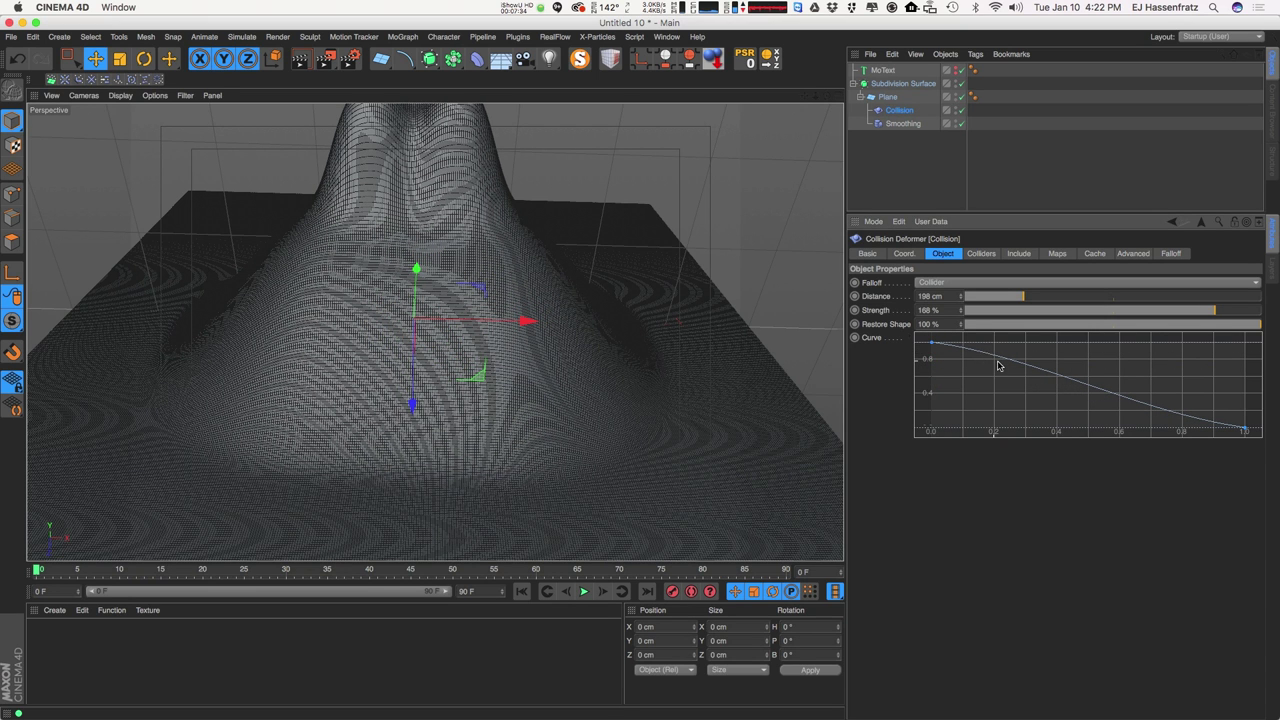
{"action": "left_click_drag", "start_coordinate": [989, 359], "coordinate": [1149, 404]}
{"action": "left_click", "coordinate": [1022, 419], "text": "ctrl"}
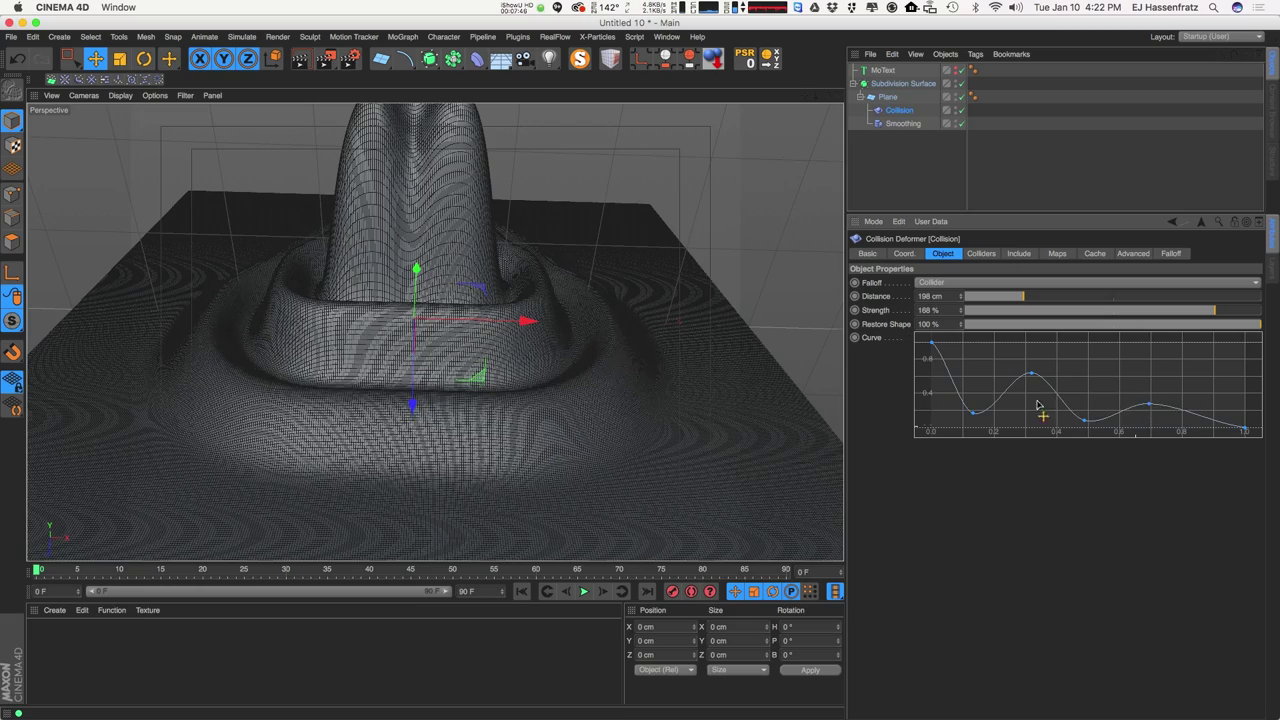
Adjust the Collision deformer's falloff to a distance of 59 cm and a strength of 57 %.
{"action": "left_click_drag", "start_coordinate": [640, 380], "coordinate": [530, 370], "text": "alt"}
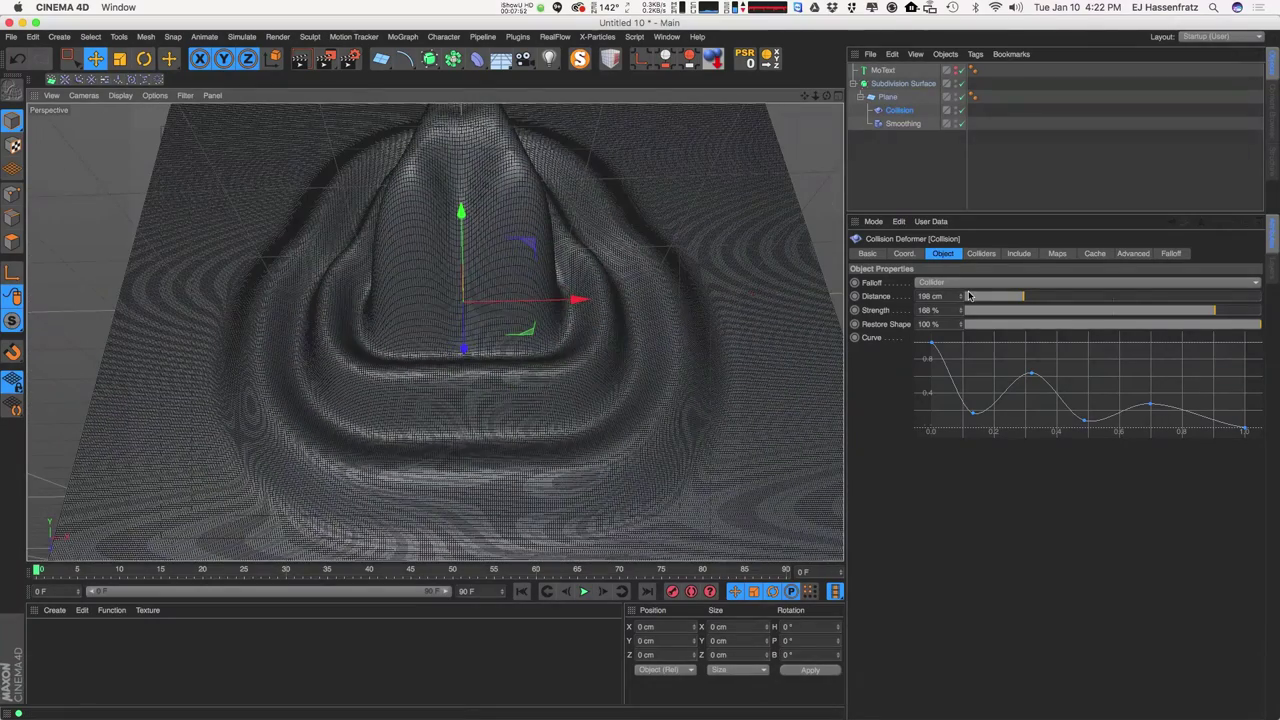
{"action": "left_click_drag", "start_coordinate": [1024, 297], "coordinate": [1096, 316]}
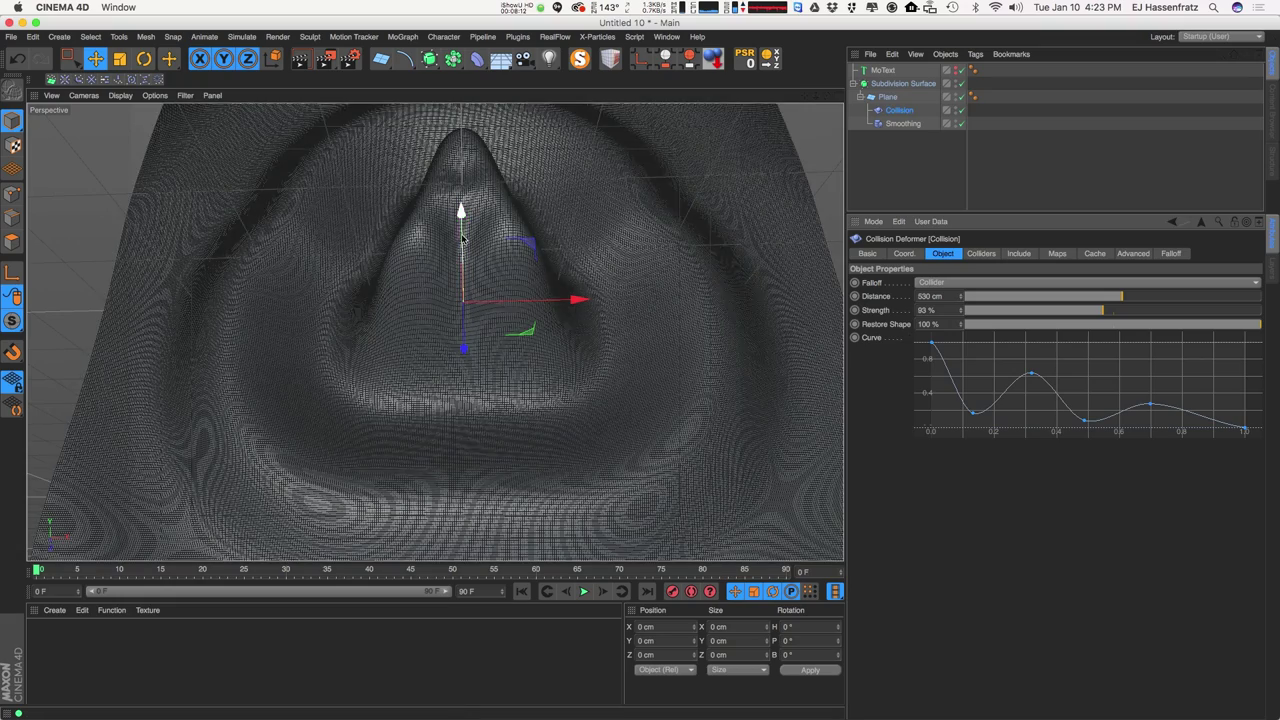
{"action": "left_click_drag", "start_coordinate": [1155, 301], "coordinate": [1066, 301]}
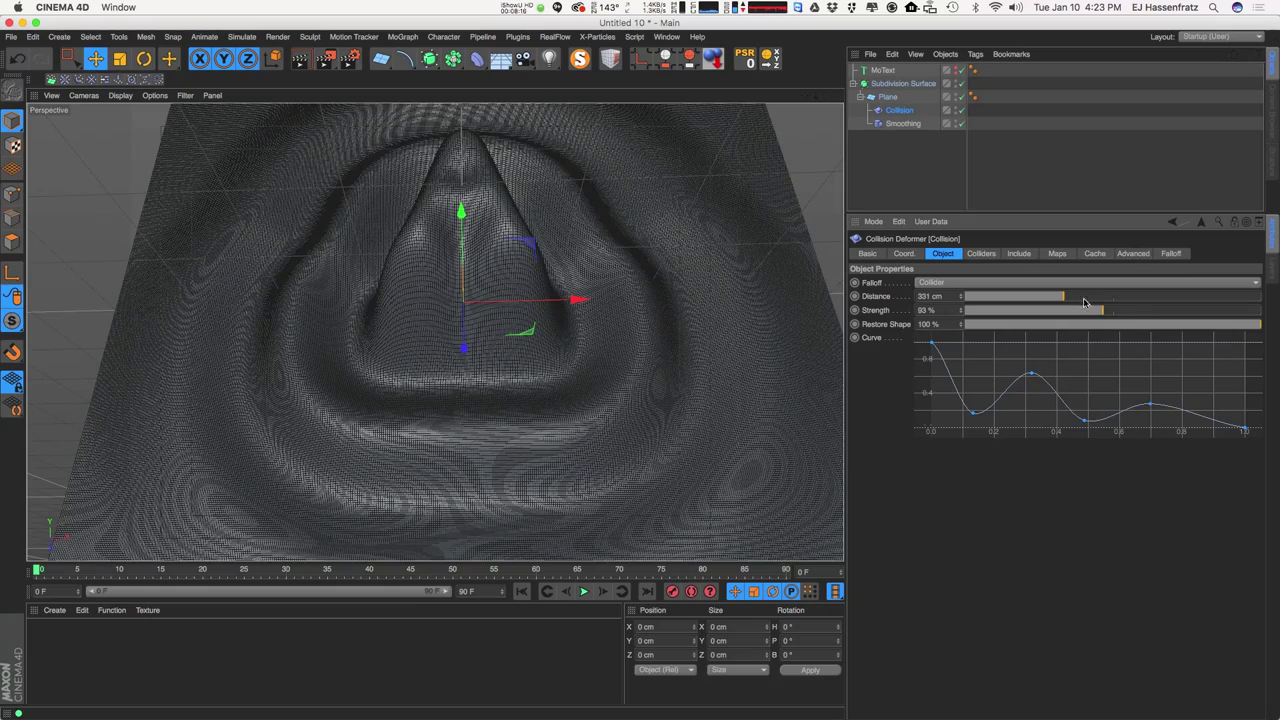
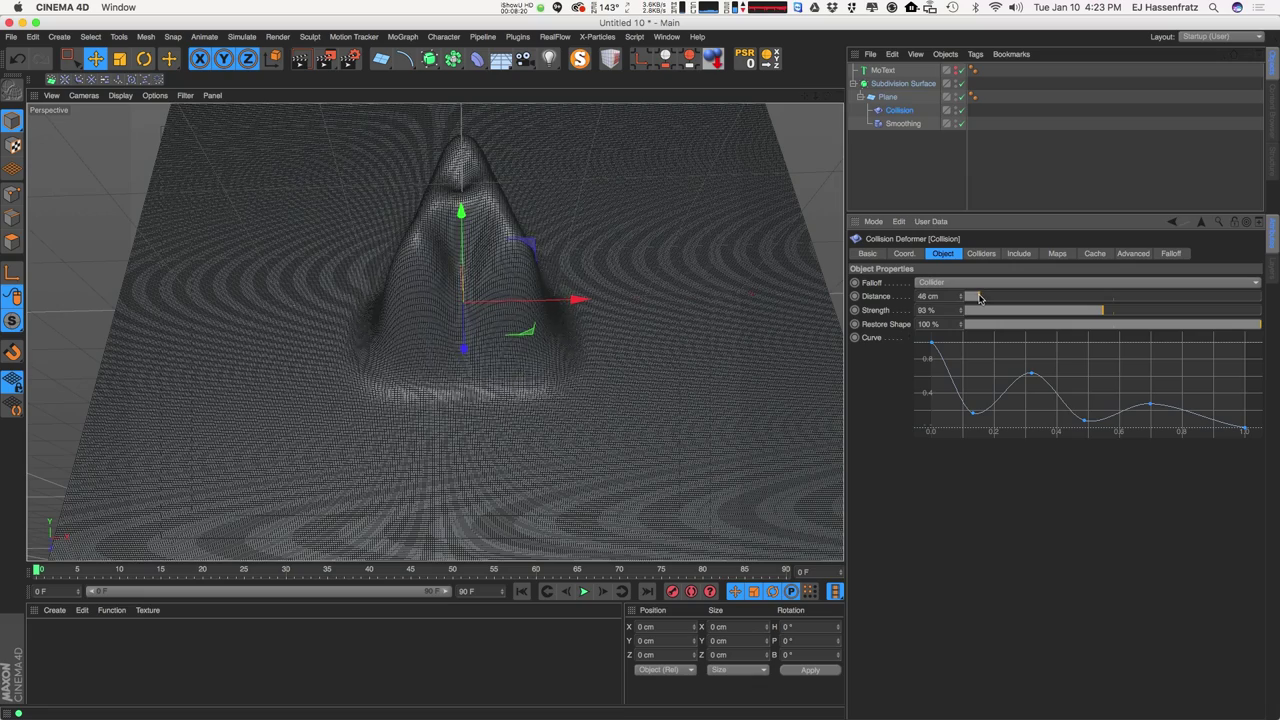
{"action": "left_click_drag", "start_coordinate": [560, 298], "coordinate": [568, 345], "text": "alt"}
{"action": "right_click_drag", "start_coordinate": [568, 345], "coordinate": [588, 334], "text": "alt"}
{"action": "left_click_drag", "start_coordinate": [1069, 311], "coordinate": [1045, 314]}
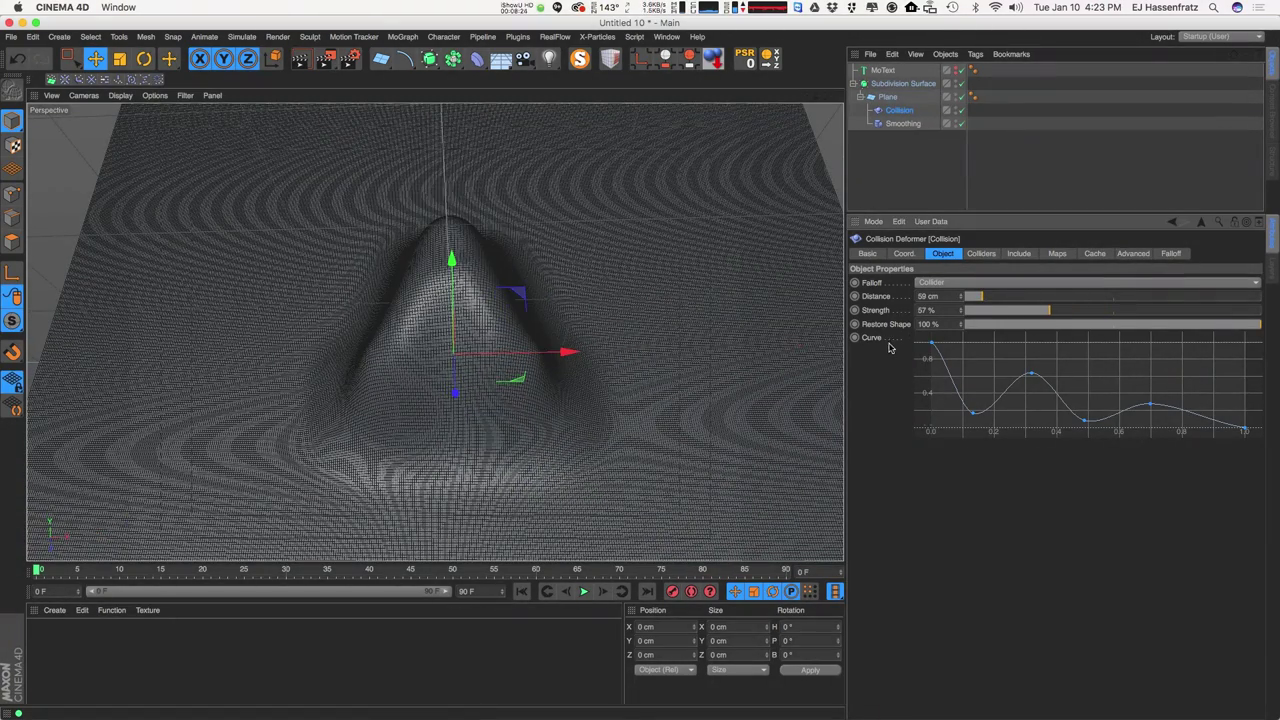
Reset the Collision deformer's falloff curve to its default flat shape.
{"action": "right_click", "coordinate": [875, 338]}
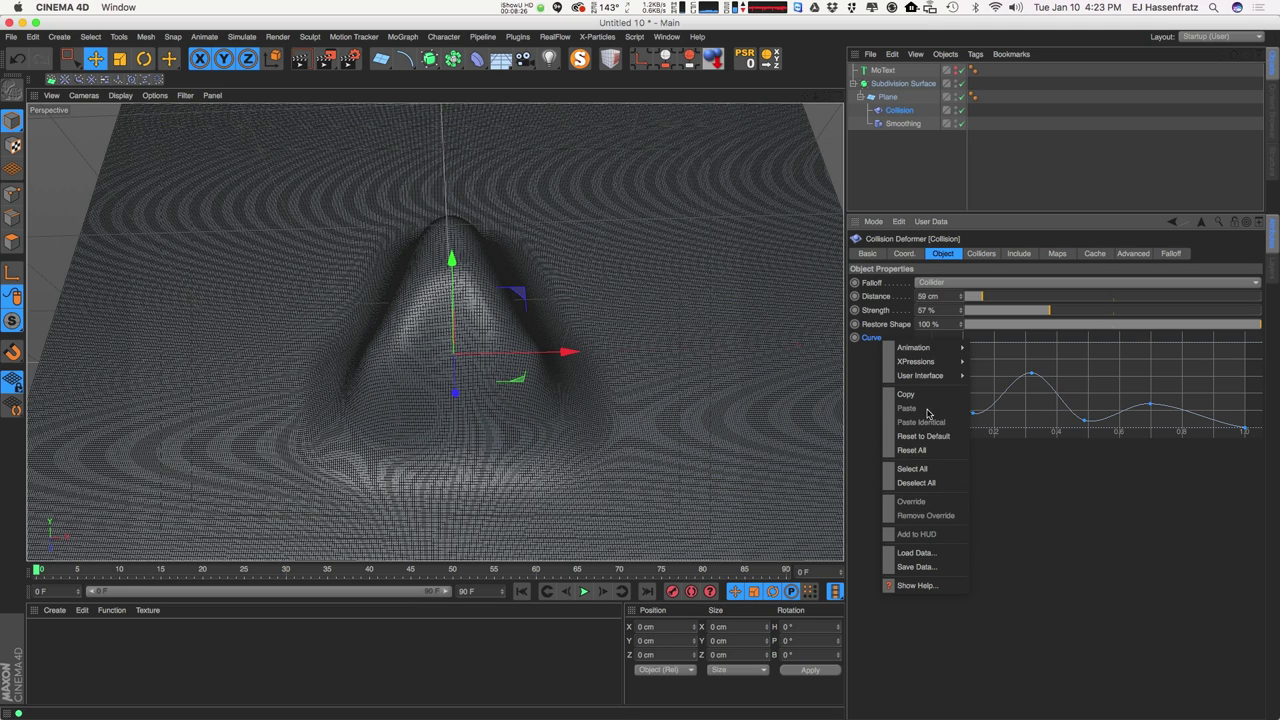
{"action": "left_click", "coordinate": [925, 450]}
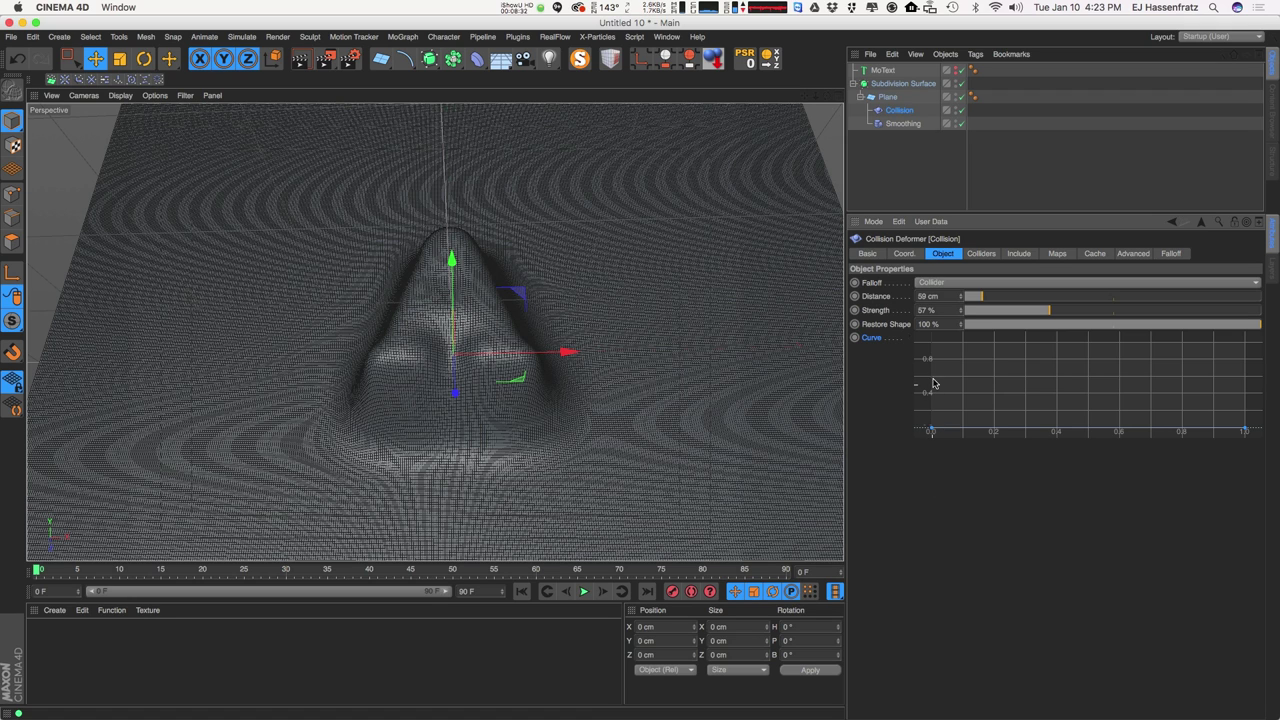
Pull the start point of the Collision deformer's falloff curve down to about -0.62.
{"action": "left_click", "coordinate": [932, 433]}
{"action": "left_click_drag", "start_coordinate": [932, 437], "coordinate": [911, 489]}
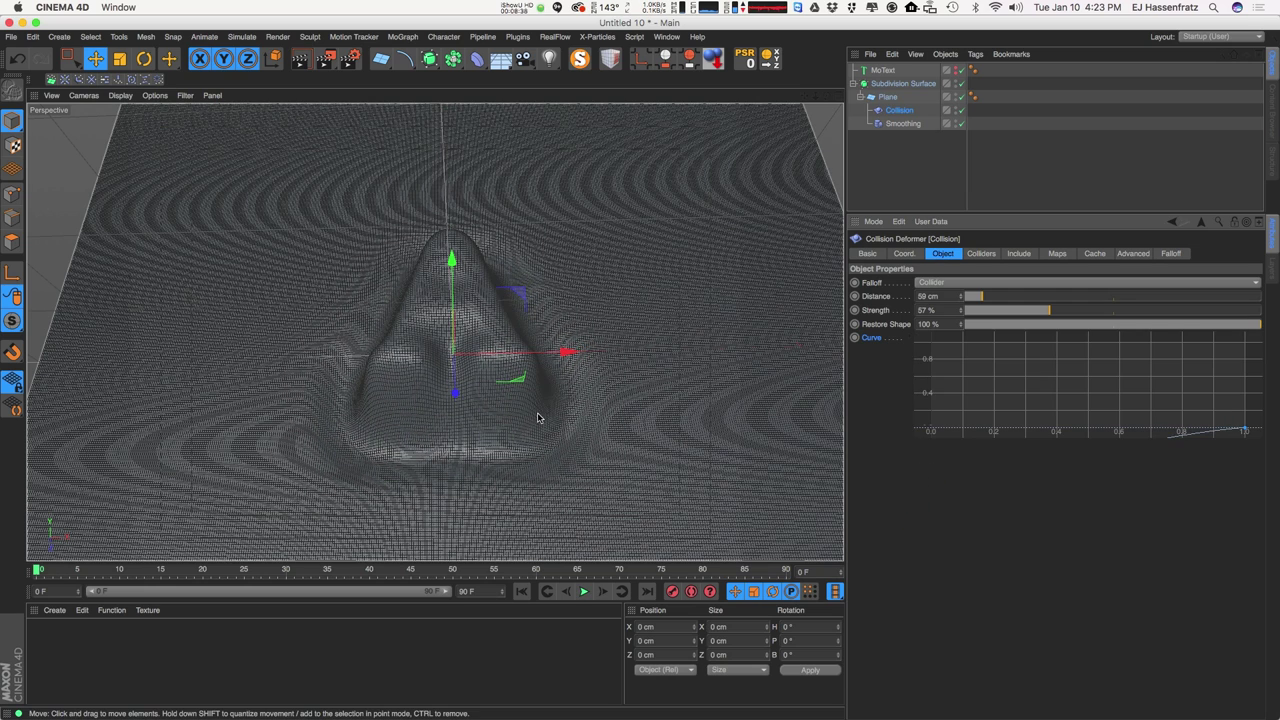
Reduce the Collision deformer's falloff distance to 33 cm and its strength to 49 %.
{"action": "left_click", "coordinate": [975, 297]}
{"action": "left_click_drag", "start_coordinate": [973, 297], "coordinate": [976, 297]}
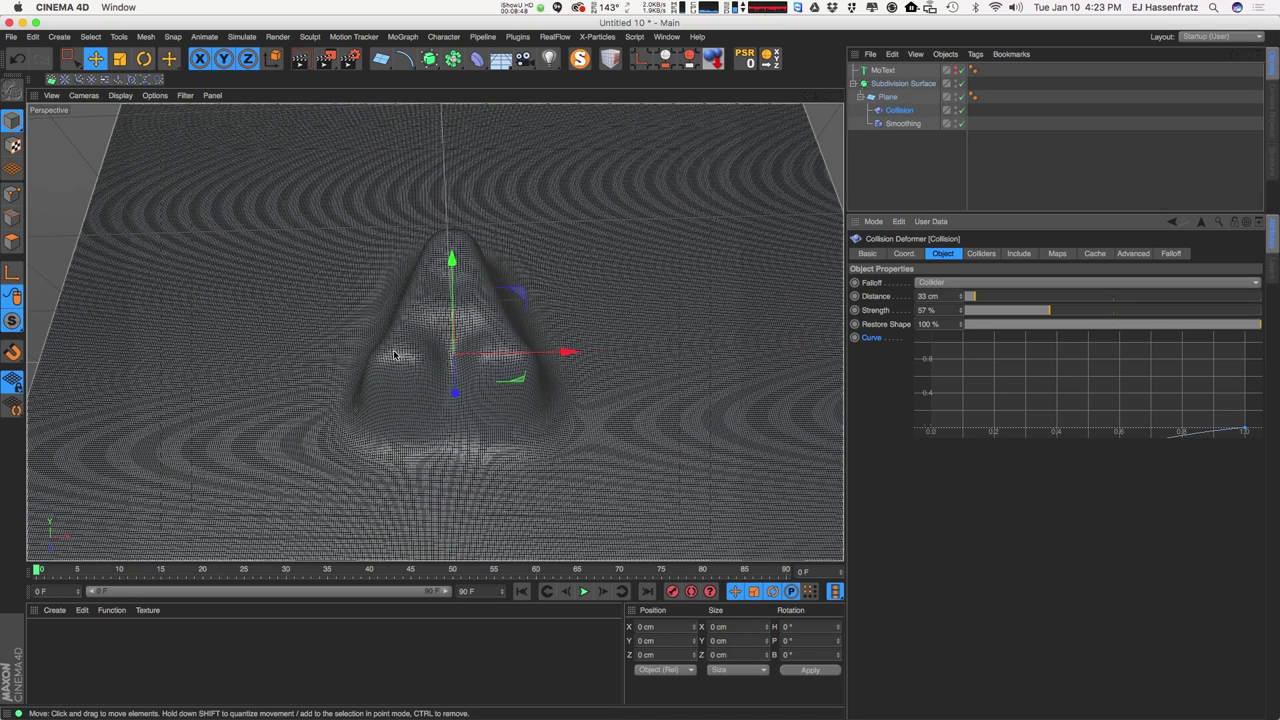
{"action": "left_click_drag", "start_coordinate": [1048, 308], "coordinate": [1040, 310]}
Open the falloff curve in a separate window and lower its start point to a Y value of -1.
{"action": "right_click", "coordinate": [960, 386]}
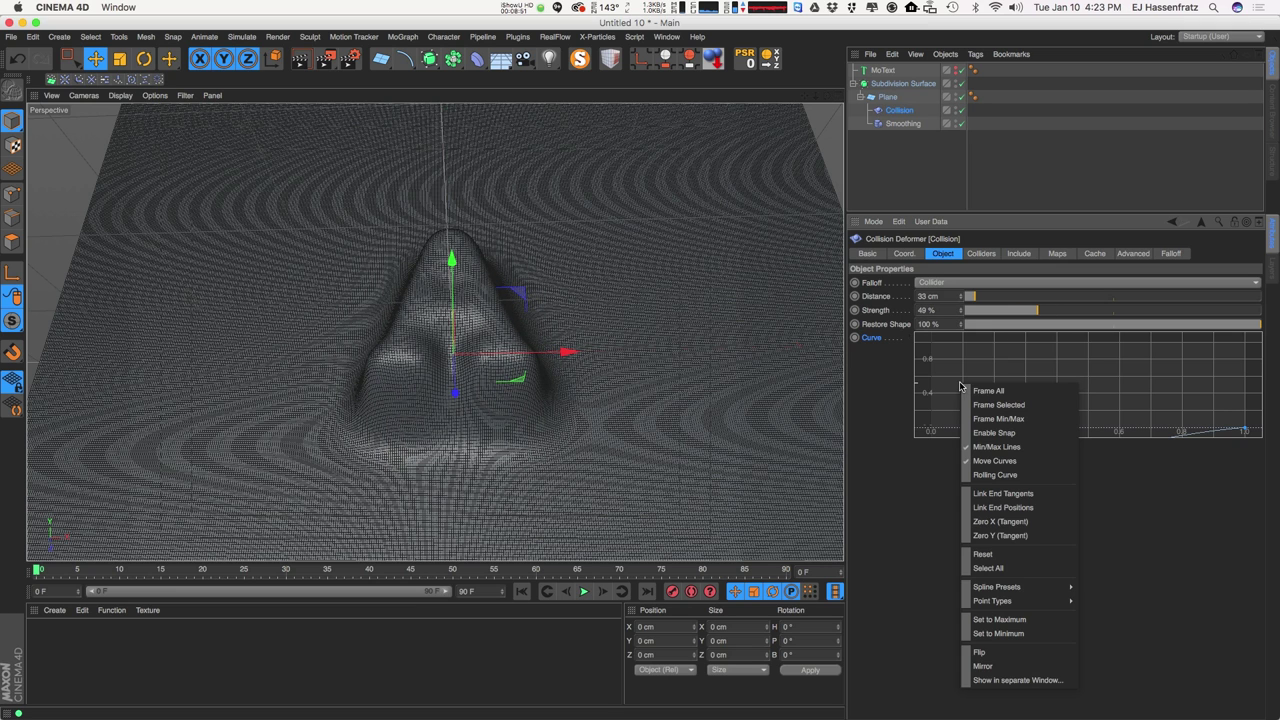
{"action": "left_click", "coordinate": [1036, 681]}
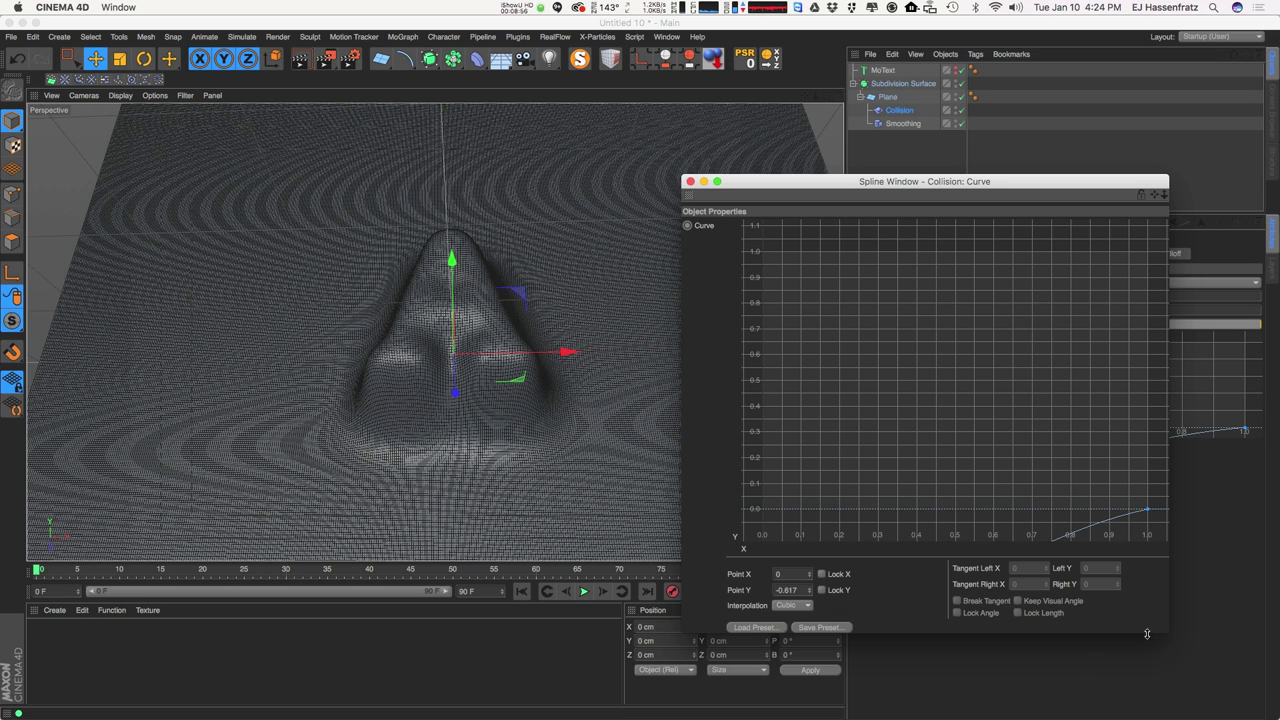
{"action": "right_click_drag", "start_coordinate": [904, 380], "coordinate": [775, 694], "text": "alt"}
{"action": "middle_click_drag", "start_coordinate": [939, 438], "coordinate": [898, 338], "text": "alt"}
{"action": "right_click_drag", "start_coordinate": [898, 338], "coordinate": [678, 344], "text": "alt"}
{"action": "middle_click_drag", "start_coordinate": [862, 463], "coordinate": [869, 419], "text": "alt"}
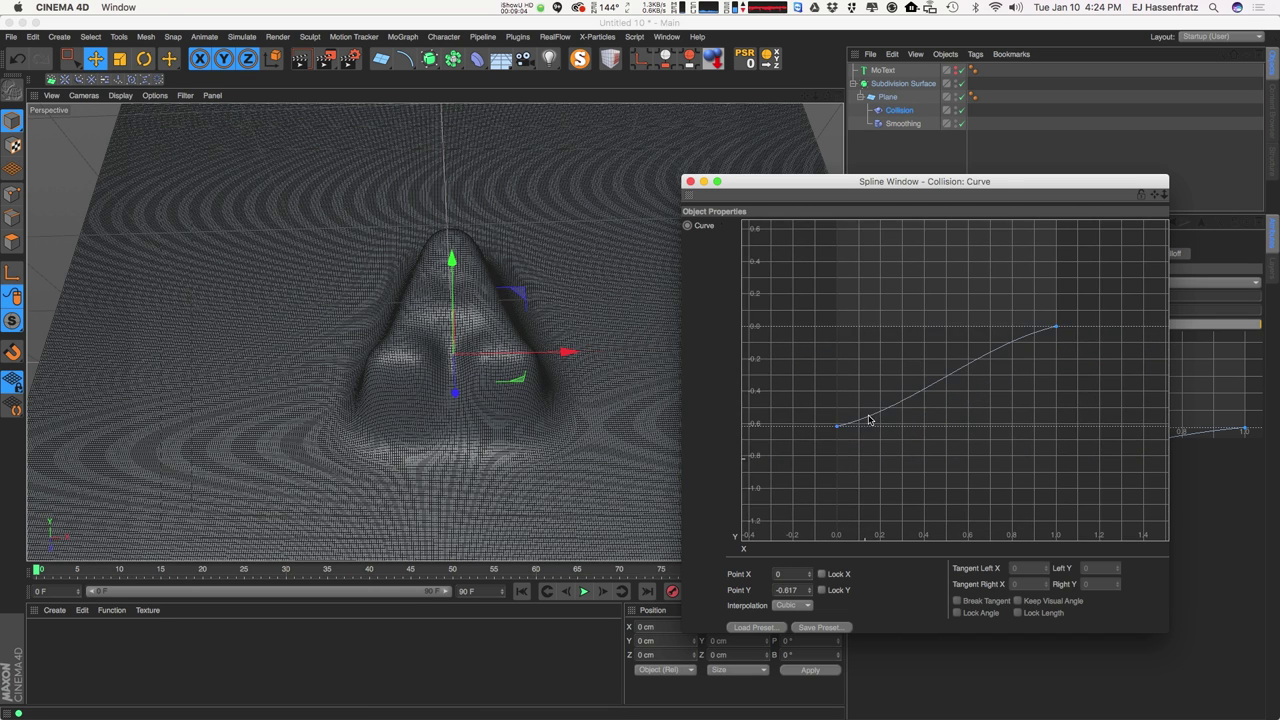
{"action": "left_click_drag", "start_coordinate": [837, 428], "coordinate": [803, 512]}
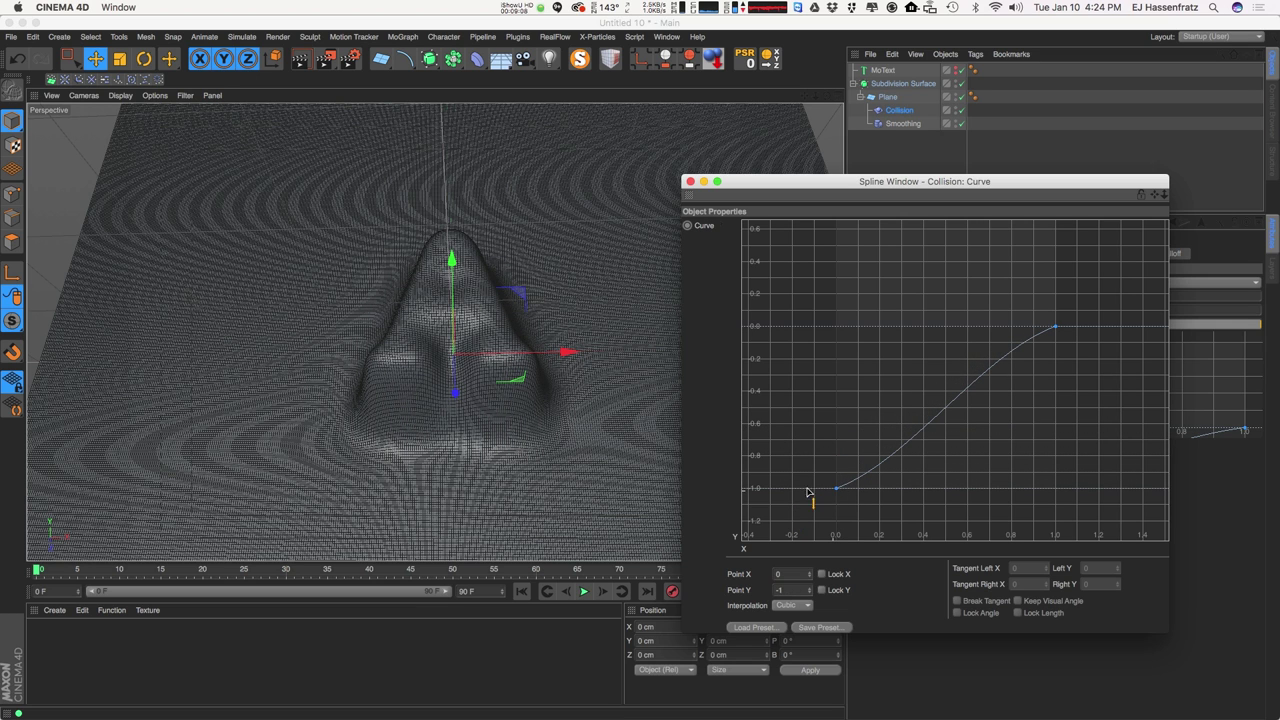
{"action": "left_click", "coordinate": [690, 181]}
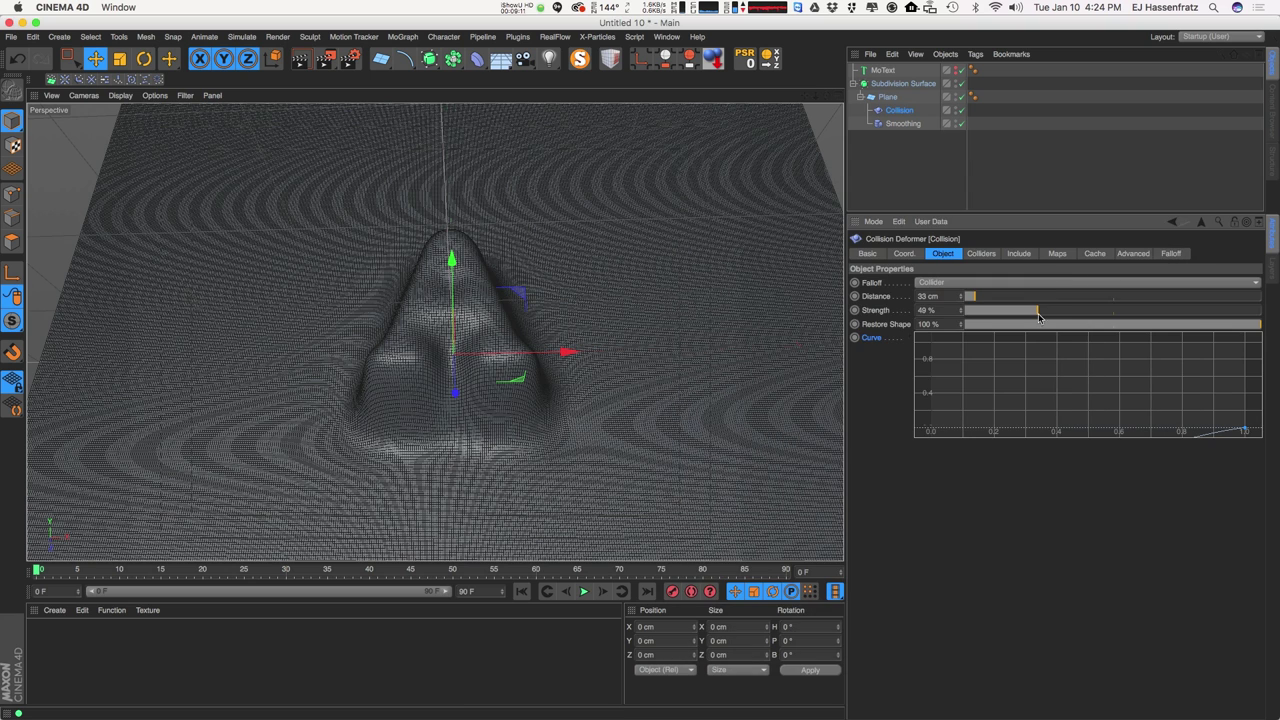
Reduce the falloff distance to 3 cm and compare the deformation with falloff set to None and to Collider.
{"action": "left_click_drag", "start_coordinate": [970, 296], "coordinate": [966, 302]}
{"action": "left_click", "coordinate": [955, 284]}
{"action": "left_click", "coordinate": [953, 298]}
{"action": "left_click", "coordinate": [952, 284]}
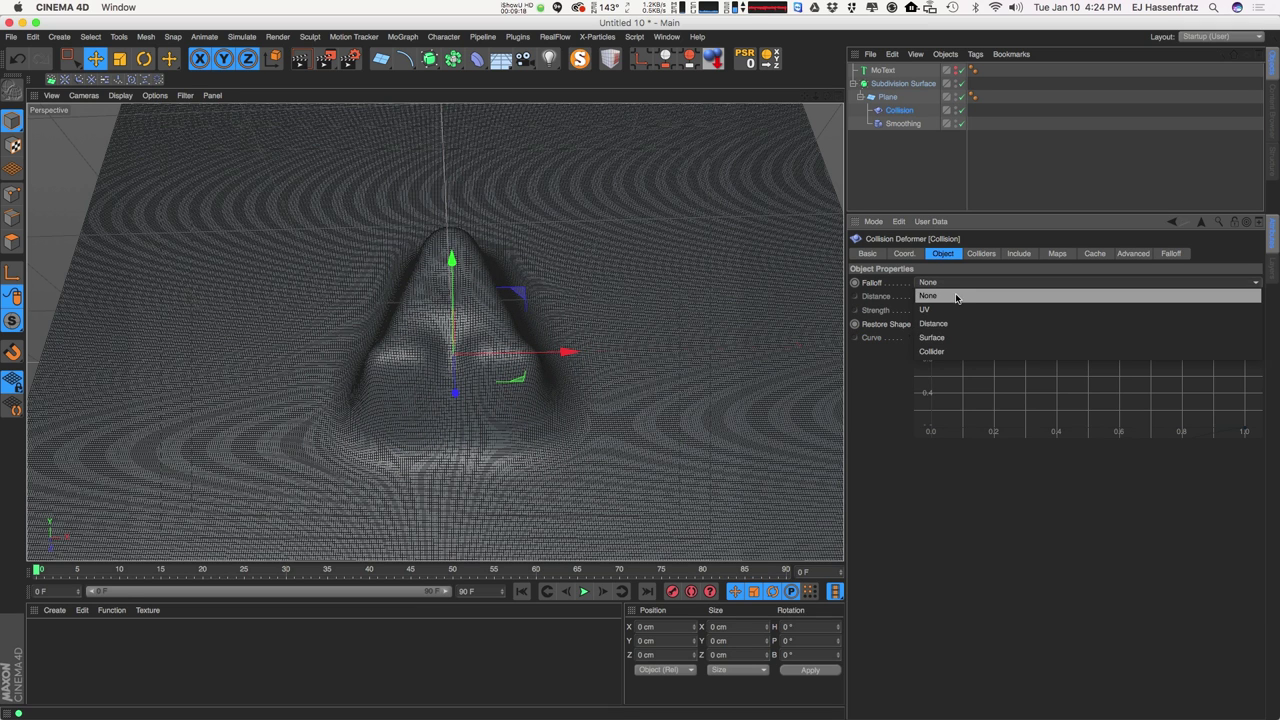
{"action": "left_click", "coordinate": [964, 352]}
{"action": "left_click", "coordinate": [958, 284]}
{"action": "left_click", "coordinate": [958, 298]}
{"action": "left_click", "coordinate": [978, 285]}
{"action": "left_click", "coordinate": [960, 351]}
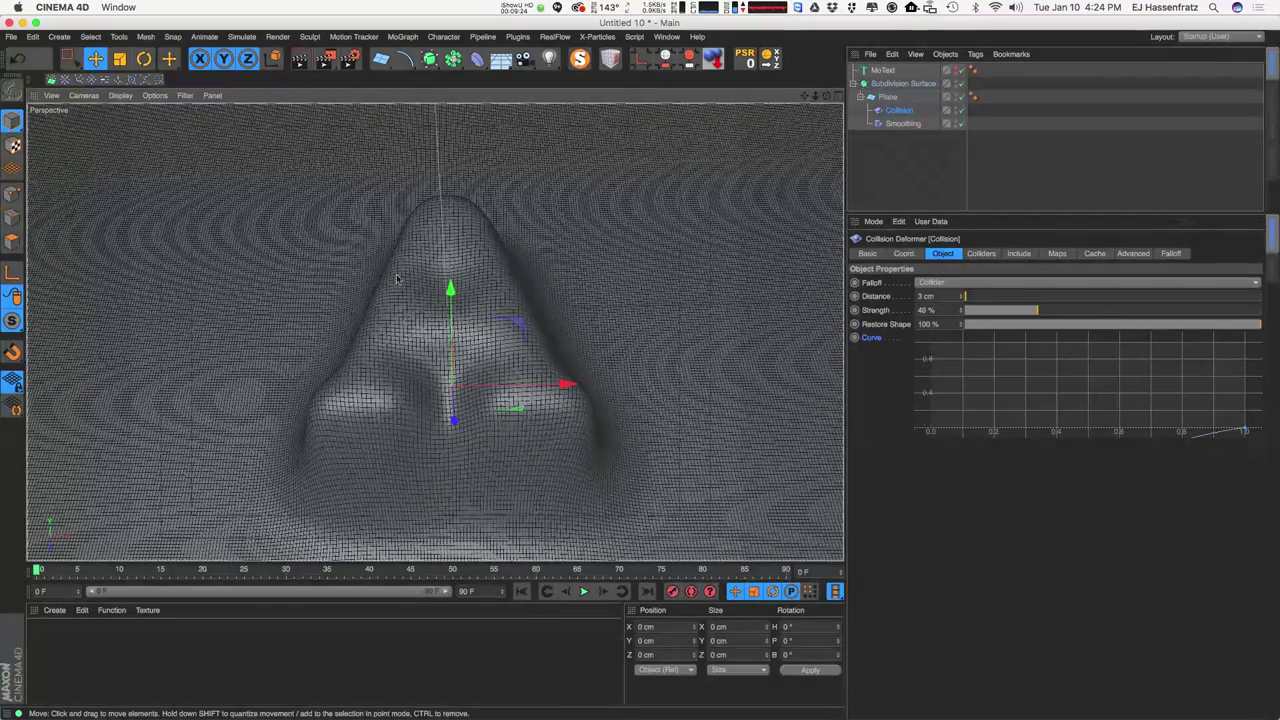
Set the Collision deformer's strength to 35 % and its falloff distance to 15 cm.
{"action": "mouse_move", "coordinate": [1021, 312]}
{"action": "left_mouse_down"}
{"action": "mouse_move", "coordinate": [1189, 309]}
{"action": "mouse_move", "coordinate": [1051, 310]}
{"action": "mouse_move", "coordinate": [1170, 313]}
{"action": "mouse_move", "coordinate": [1132, 309]}
{"action": "mouse_move", "coordinate": [1152, 300]}
{"action": "mouse_move", "coordinate": [1027, 317]}
{"action": "left_mouse_up"}
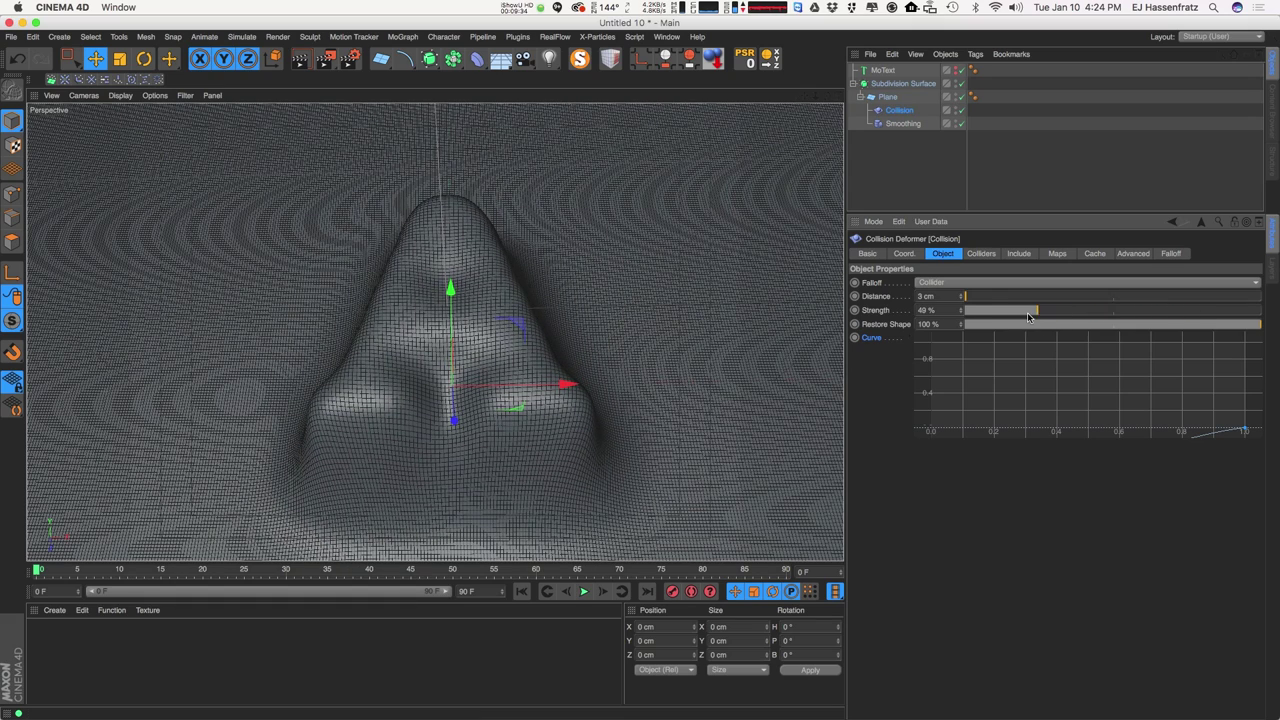
{"action": "left_click", "coordinate": [950, 310]}
{"action": "type", "text": "35"}
{"action": "key", "text": "Return"}
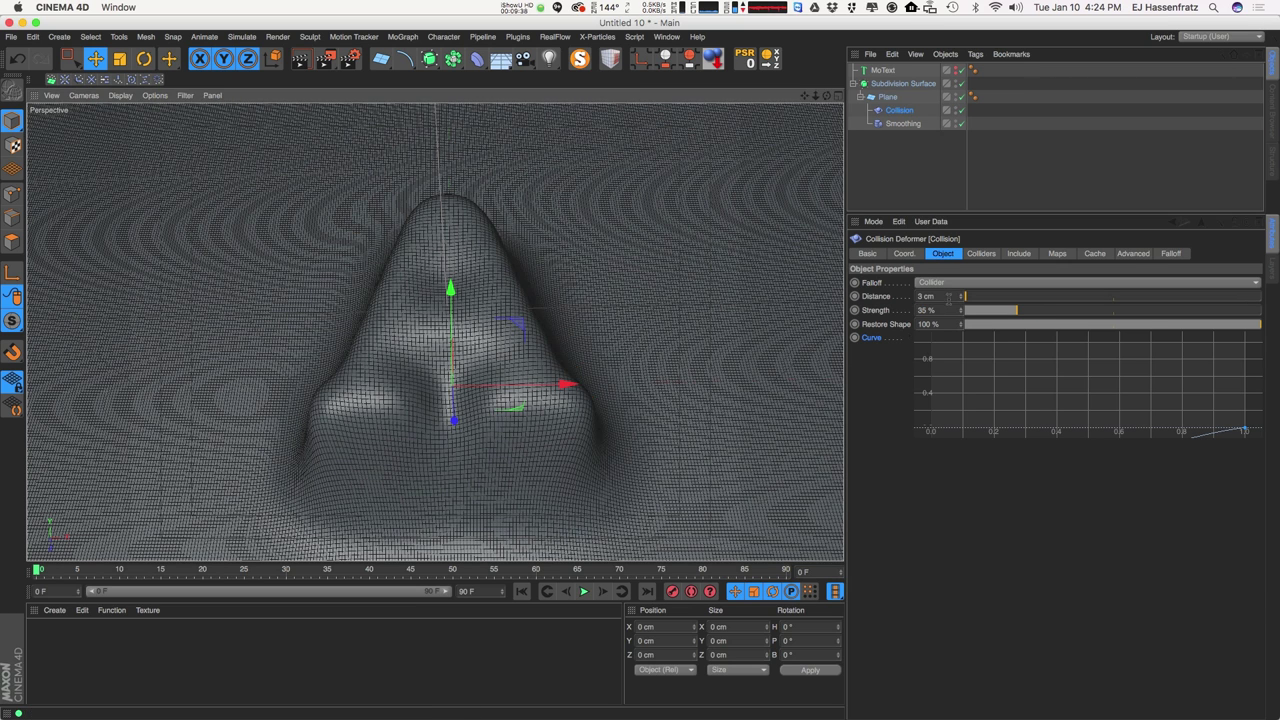
{"action": "left_click", "coordinate": [949, 297]}
{"action": "type", "text": "15"}
{"action": "key", "text": "Return"}
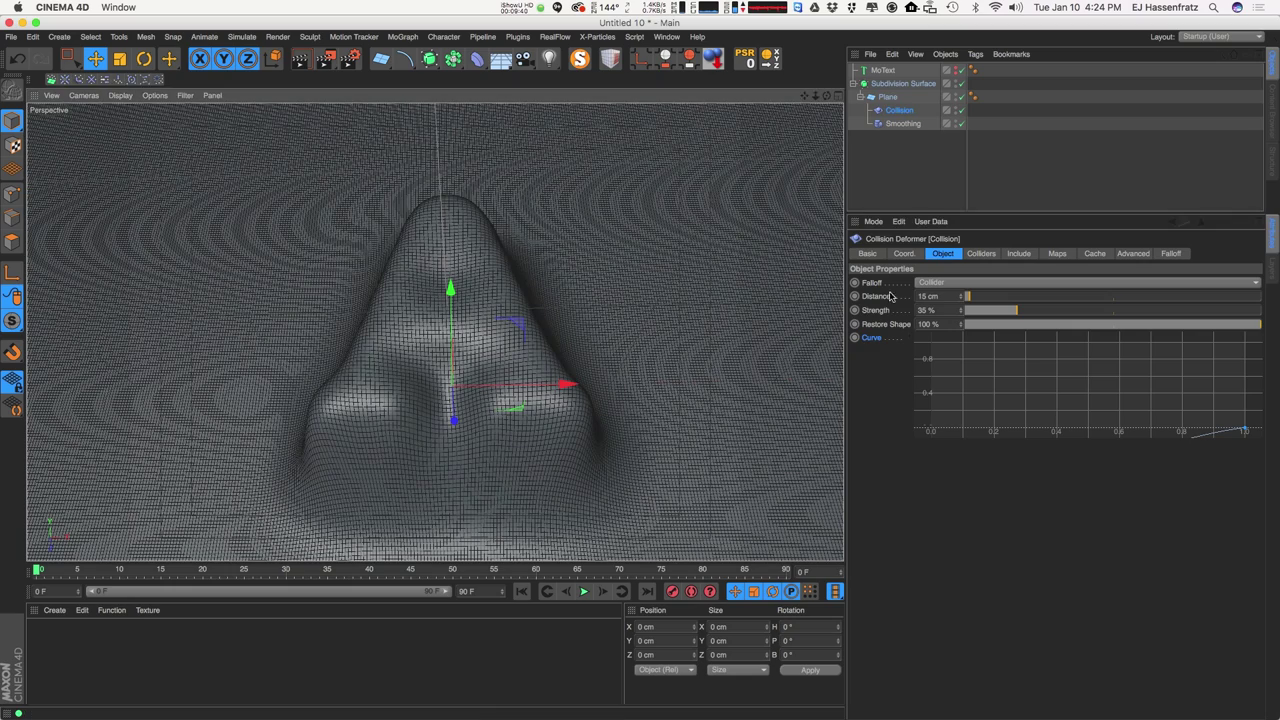
{"action": "left_click", "coordinate": [948, 312]}
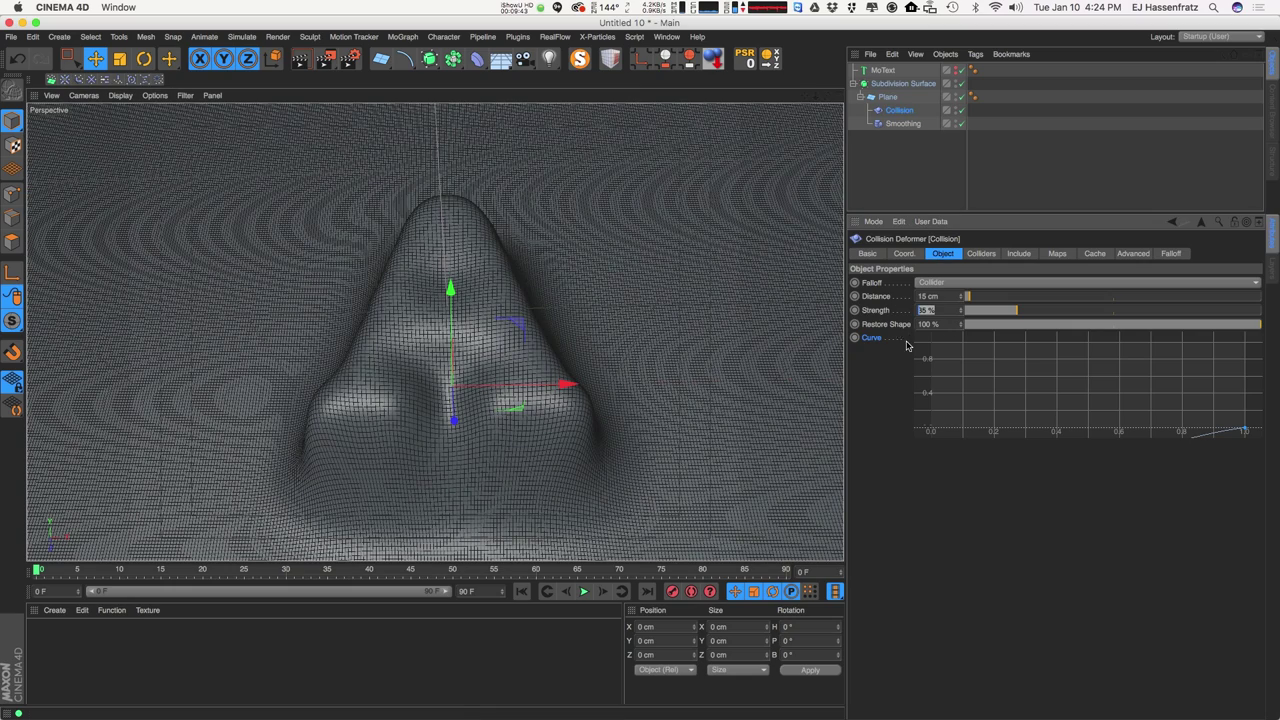
{"action": "type", "text": "3"}
{"action": "left_click_drag", "start_coordinate": [460, 383], "coordinate": [463, 449], "text": "alt"}
{"action": "type", "text": "35"}
{"action": "key", "text": "Return"}
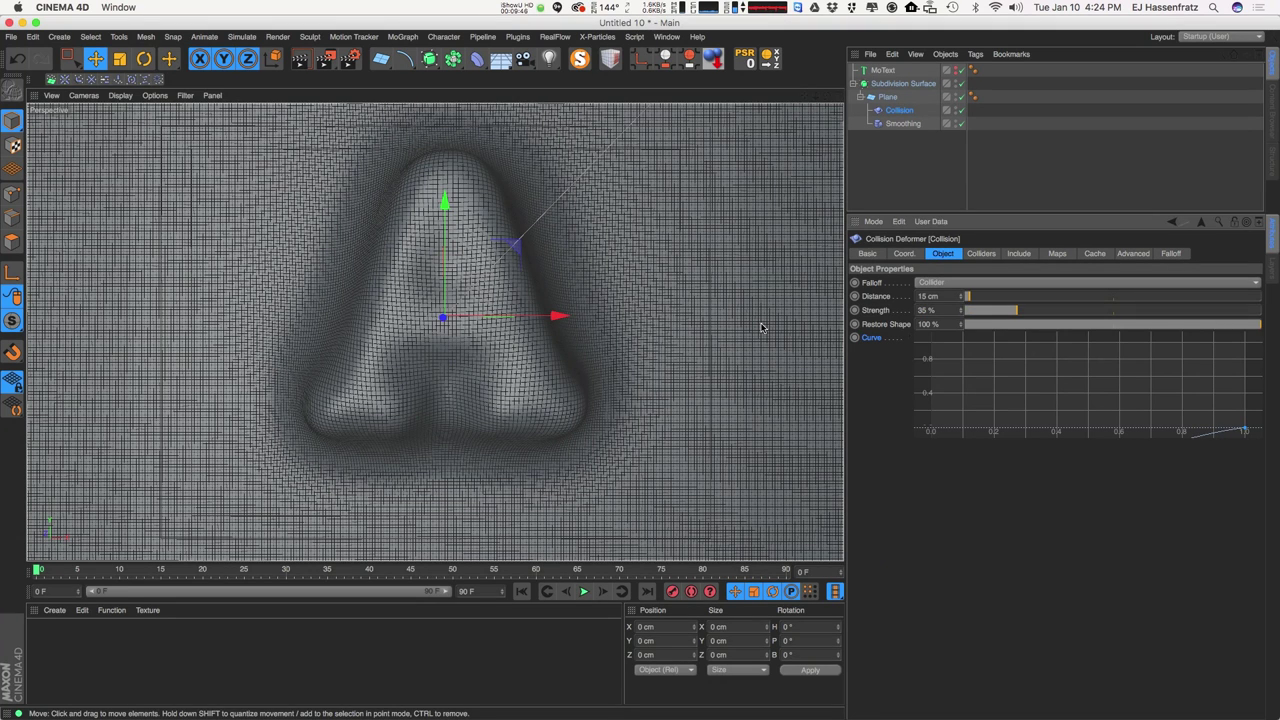
Compare the letter's shape with falloff None against Collider, and examine the Collider result from several angles.
{"action": "left_click", "coordinate": [950, 282]}
{"action": "left_click", "coordinate": [930, 296]}
{"action": "left_click", "coordinate": [952, 284]}
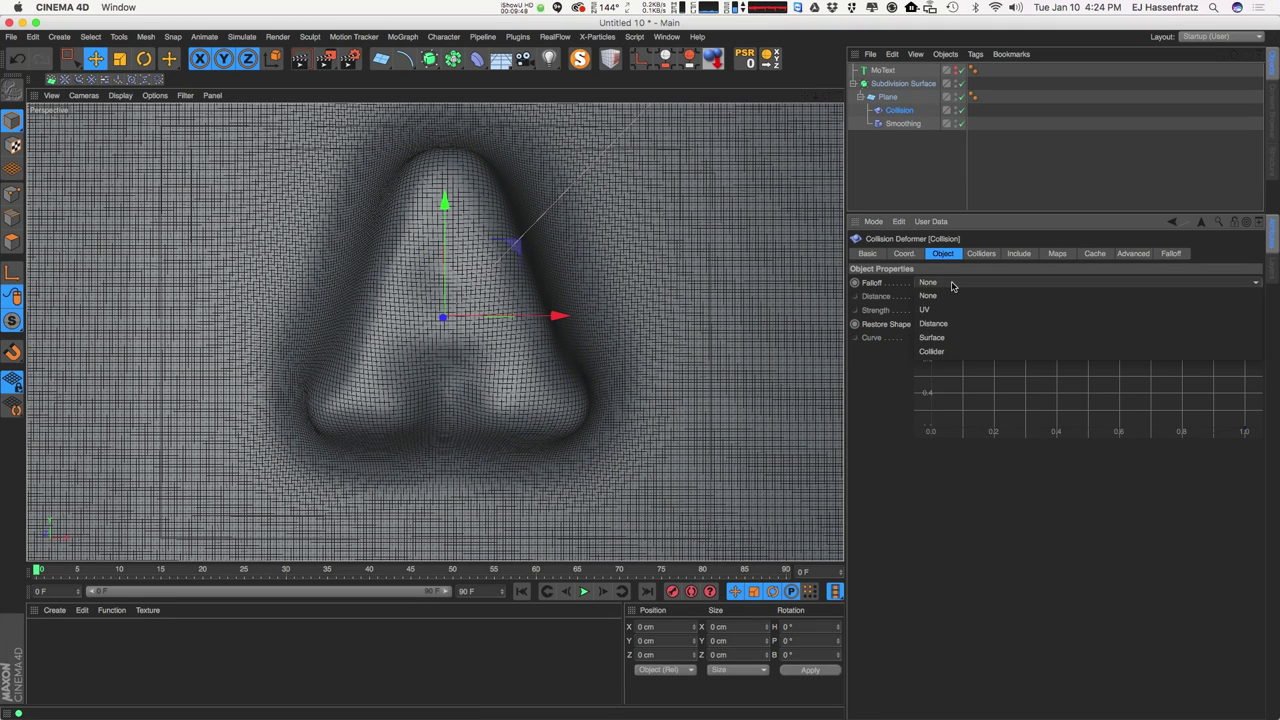
{"action": "left_click", "coordinate": [940, 351]}
{"action": "left_click_drag", "start_coordinate": [496, 358], "coordinate": [530, 310], "text": "alt"}
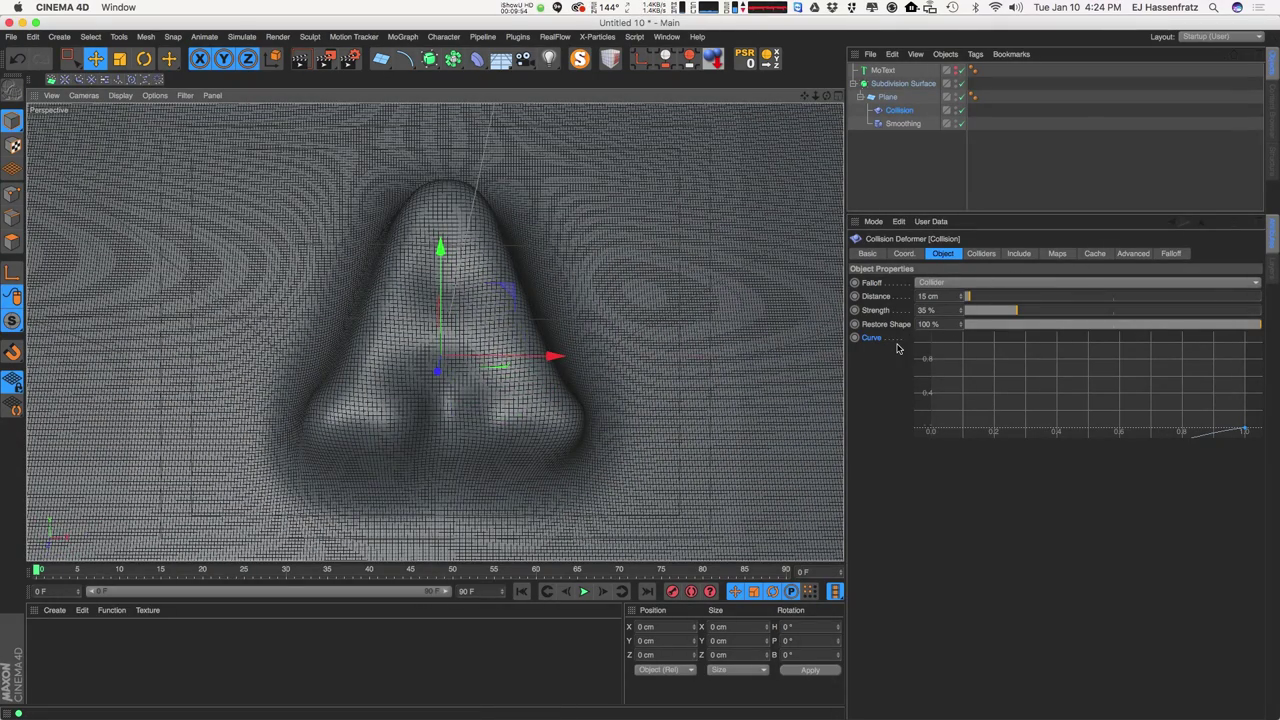
{"action": "left_click_drag", "start_coordinate": [500, 214], "coordinate": [460, 312], "text": "alt"}
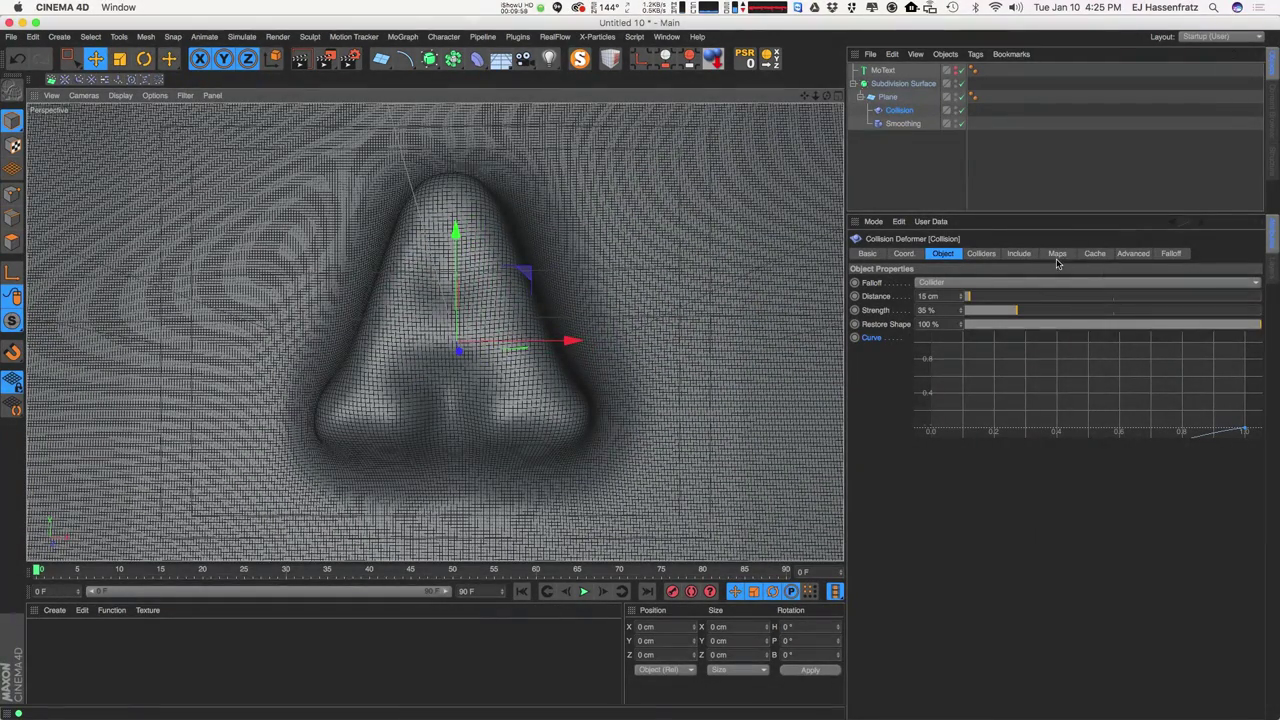
Set the Size in the Collision deformer's advanced settings to 0 cm.
{"action": "left_click", "coordinate": [1140, 254]}
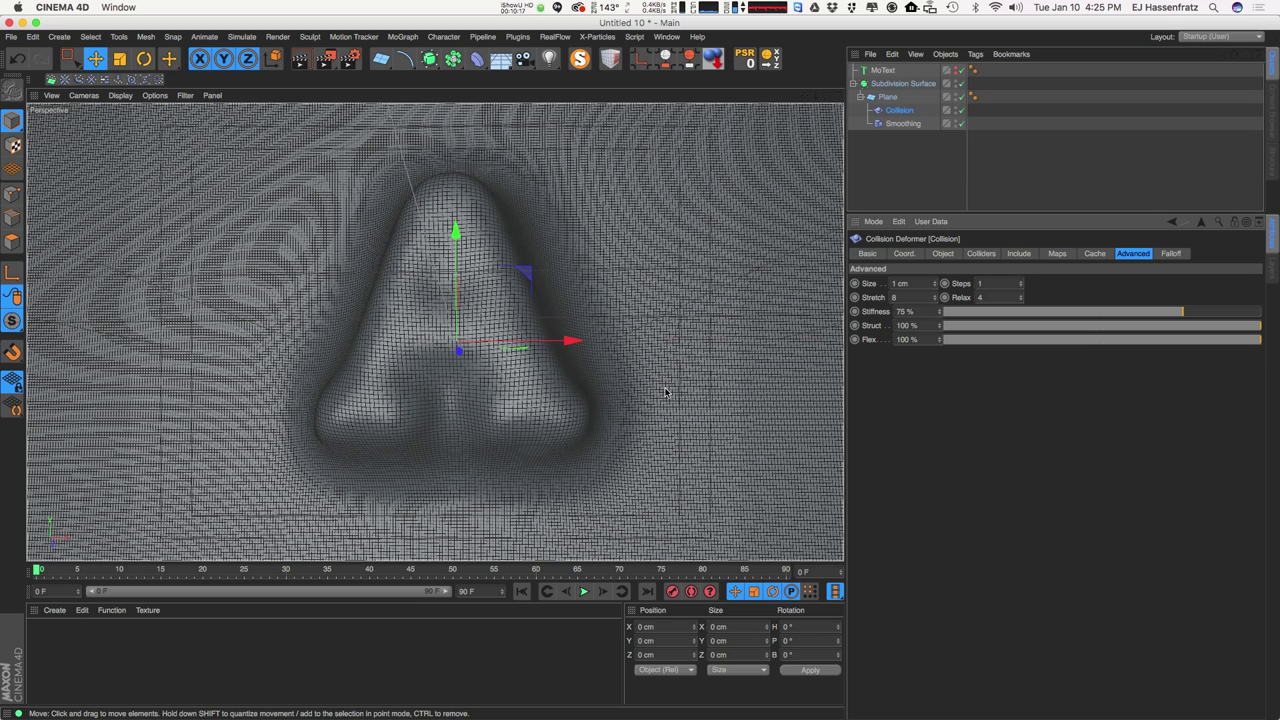
{"action": "left_click", "coordinate": [899, 284]}
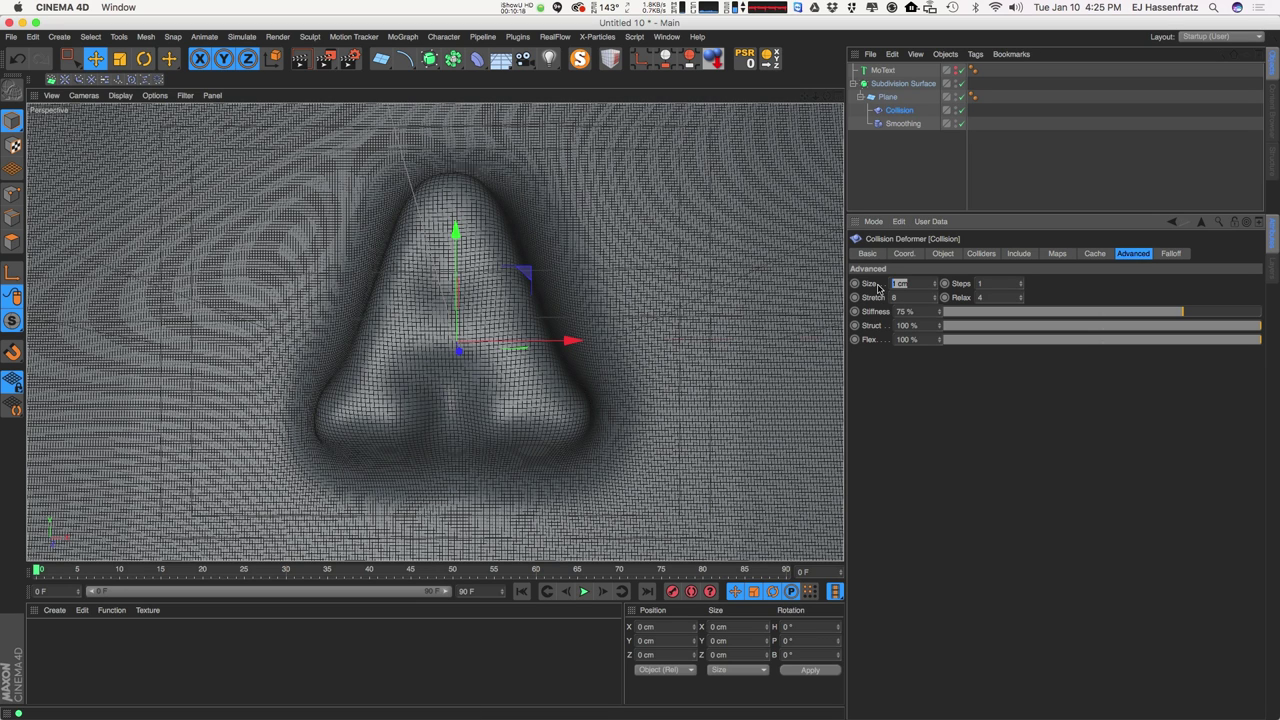
{"action": "left_click_drag", "start_coordinate": [896, 284], "coordinate": [921, 297]}
{"action": "type", "text": "0"}
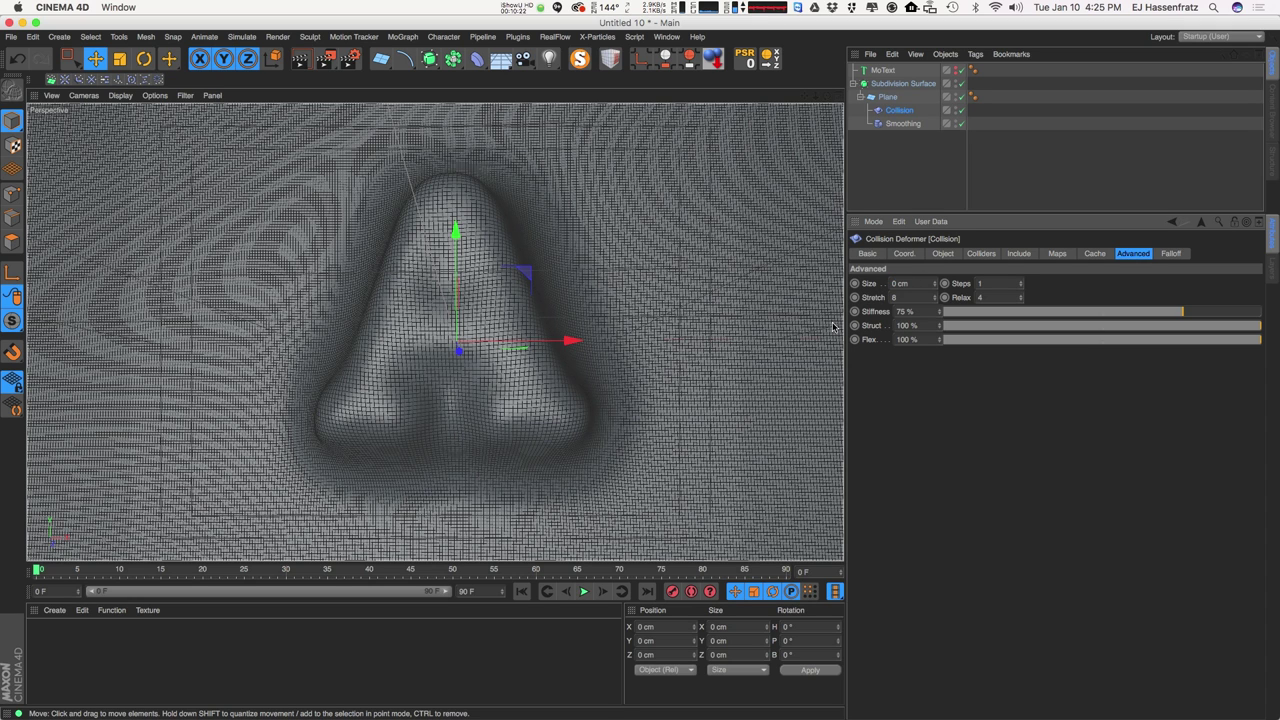
{"action": "key", "text": "Return"}
{"action": "left_click", "coordinate": [934, 282]}
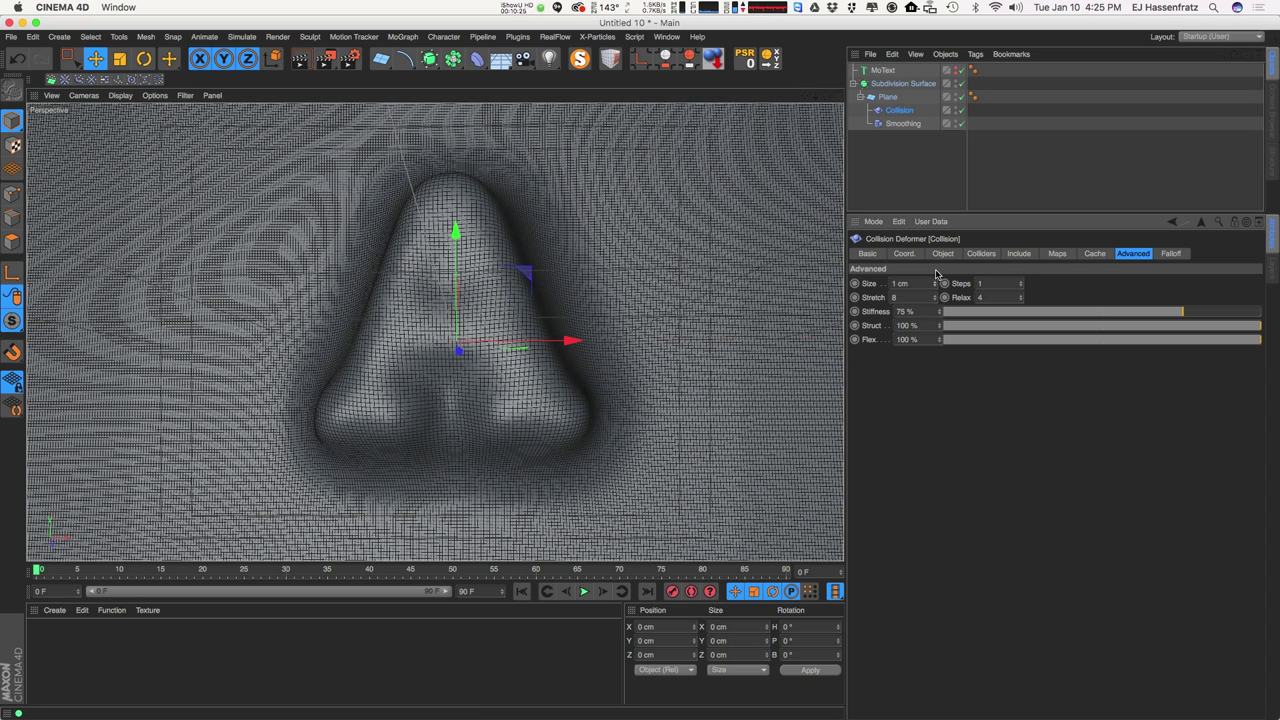
{"action": "left_click_drag", "start_coordinate": [936, 271], "coordinate": [938, 266]}
{"action": "left_click", "coordinate": [910, 284]}
{"action": "type", "text": "0"}
{"action": "key", "text": "Return"}
Raise the Collision deformer's Steps gradually to 5.
{"action": "left_click", "coordinate": [1020, 281]}
{"action": "left_click", "coordinate": [1020, 281]}
{"action": "left_click", "coordinate": [1020, 281]}
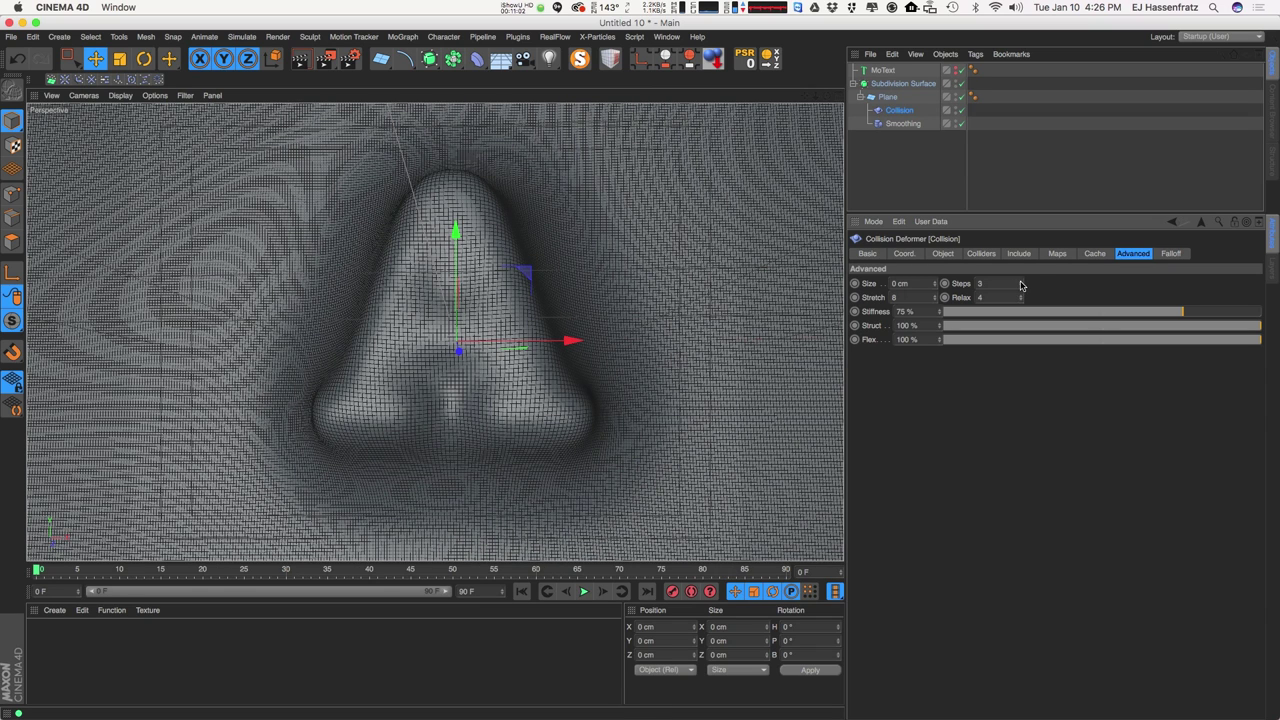
{"action": "left_click", "coordinate": [1020, 282]}
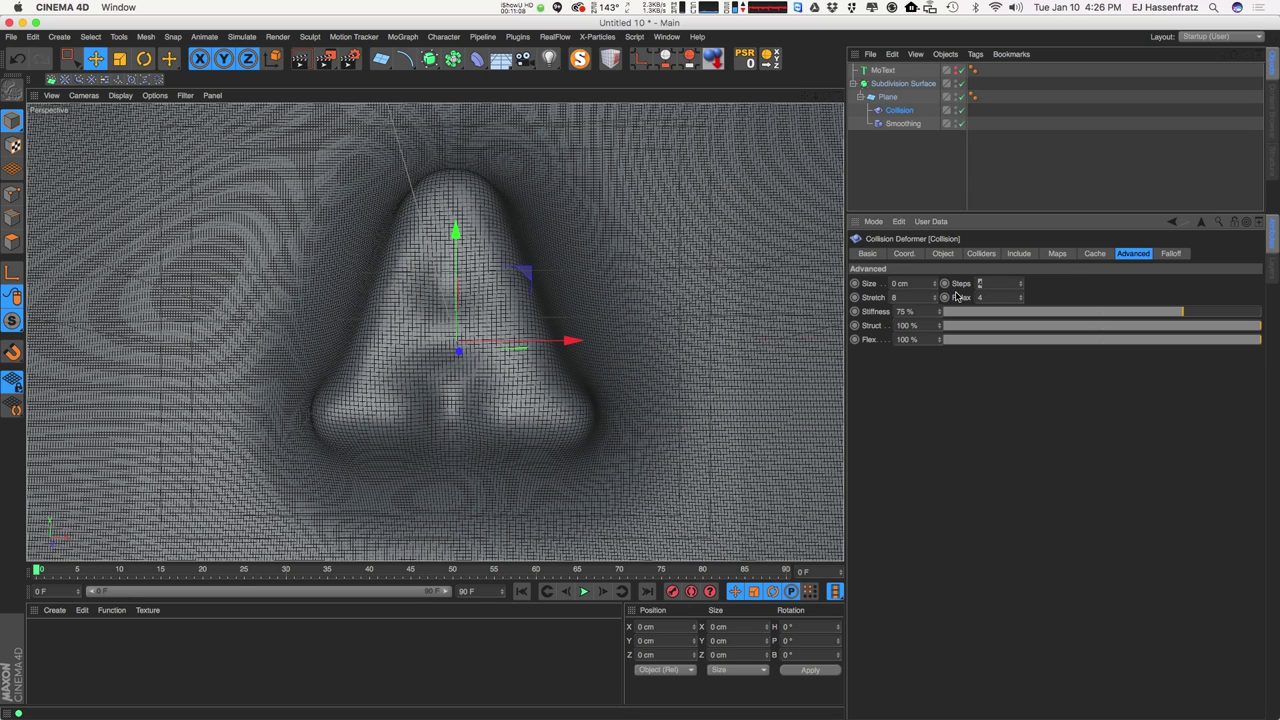
{"action": "left_click", "coordinate": [907, 375]}
{"action": "left_click", "coordinate": [1020, 282]}
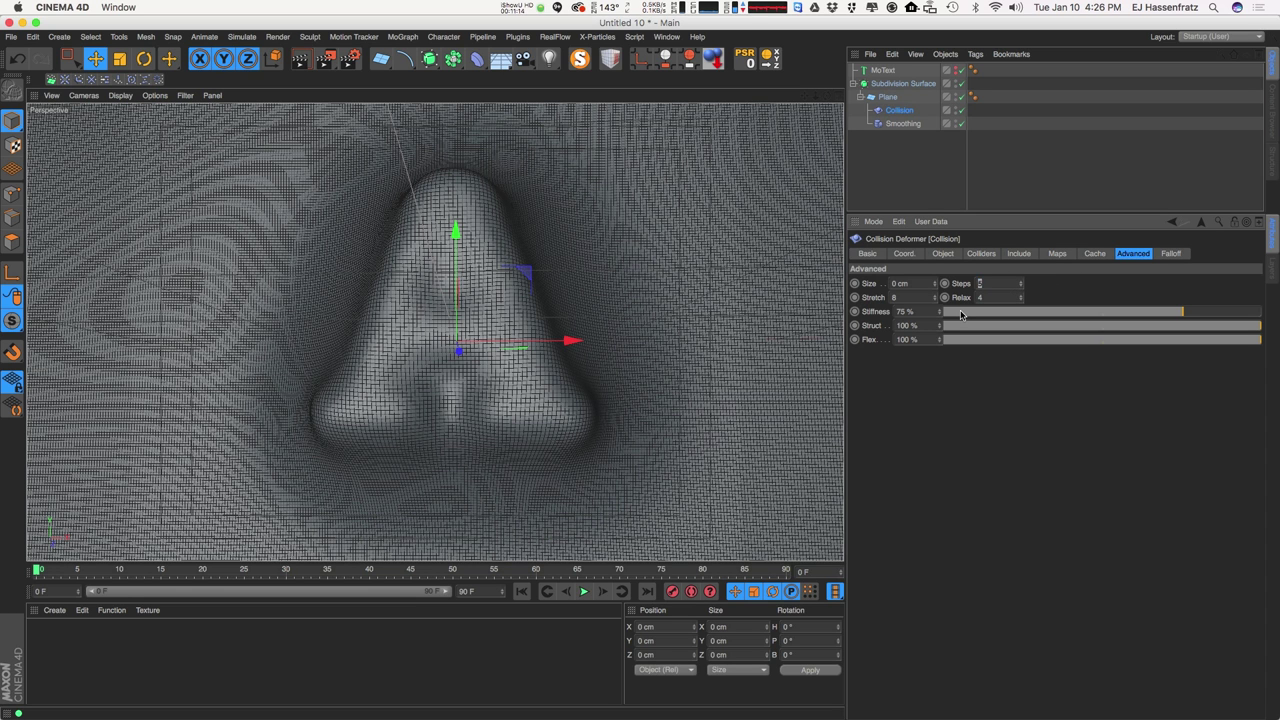
Compare Steps values of 2 and 3 on the Collision deformer and settle on 2.
{"action": "type", "text": "2"}
{"action": "key", "text": "Return"}
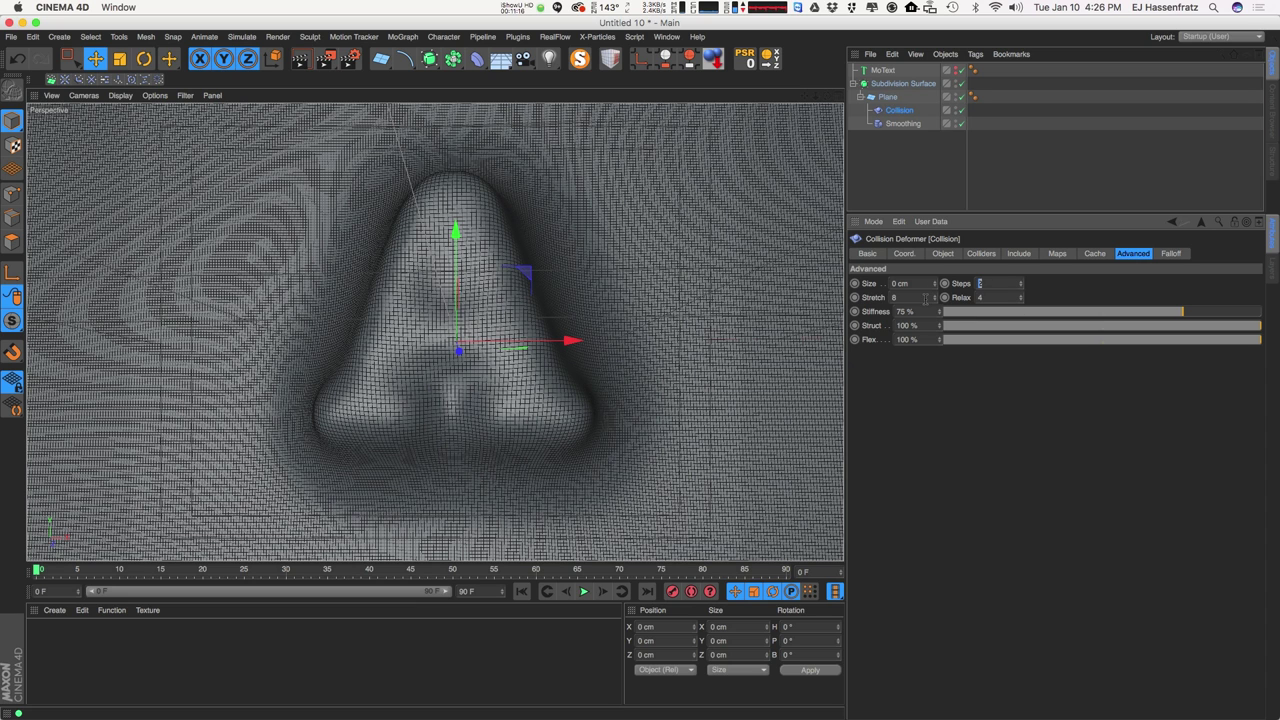
{"action": "type", "text": "3"}
{"action": "key", "text": "Return"}
{"action": "left_click_drag", "start_coordinate": [920, 298], "coordinate": [866, 300]}
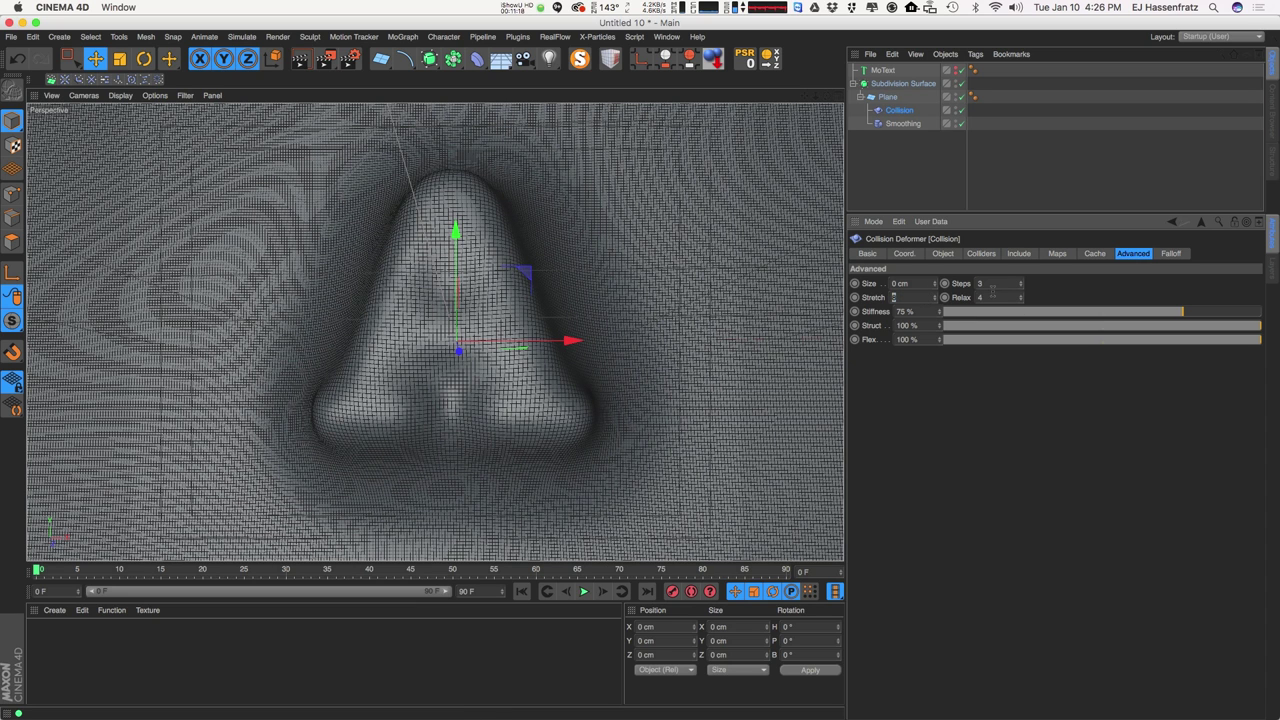
{"action": "left_click_drag", "start_coordinate": [992, 282], "coordinate": [946, 285]}
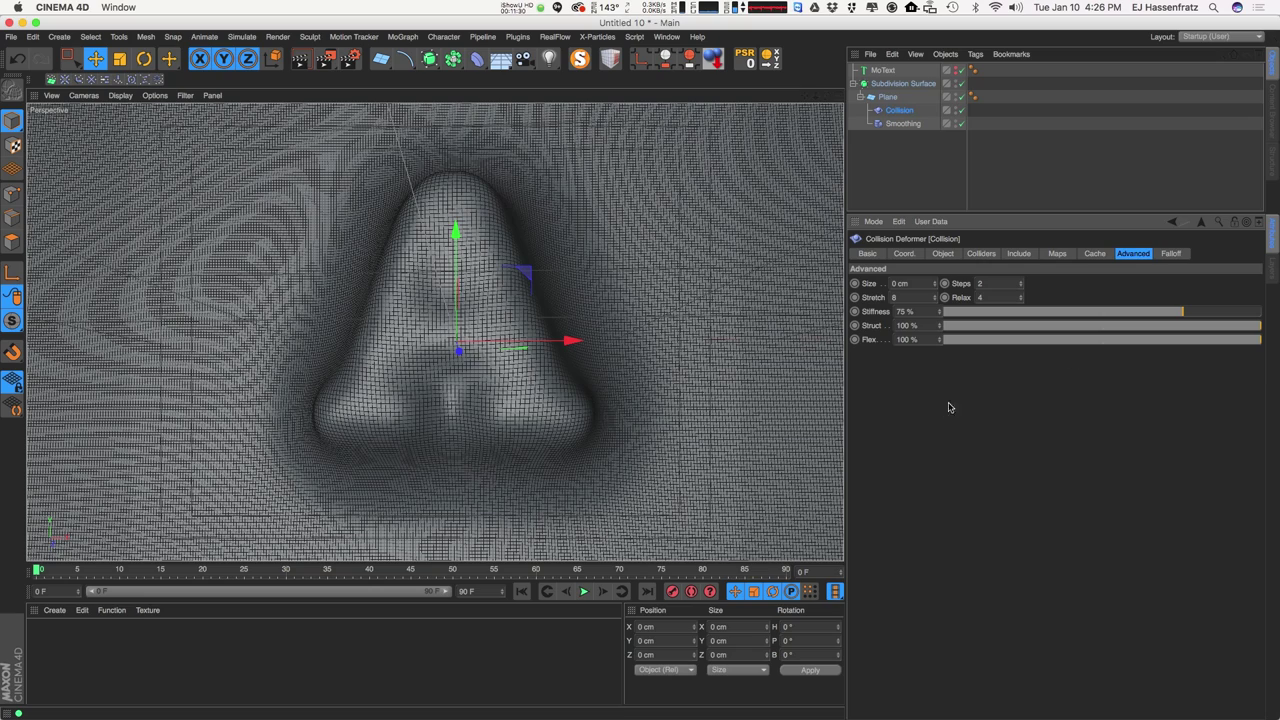
Test a Stretch value of 66 on the Collision deformer and settle on 20.
{"action": "left_click_drag", "start_coordinate": [934, 299], "coordinate": [938, 258]}
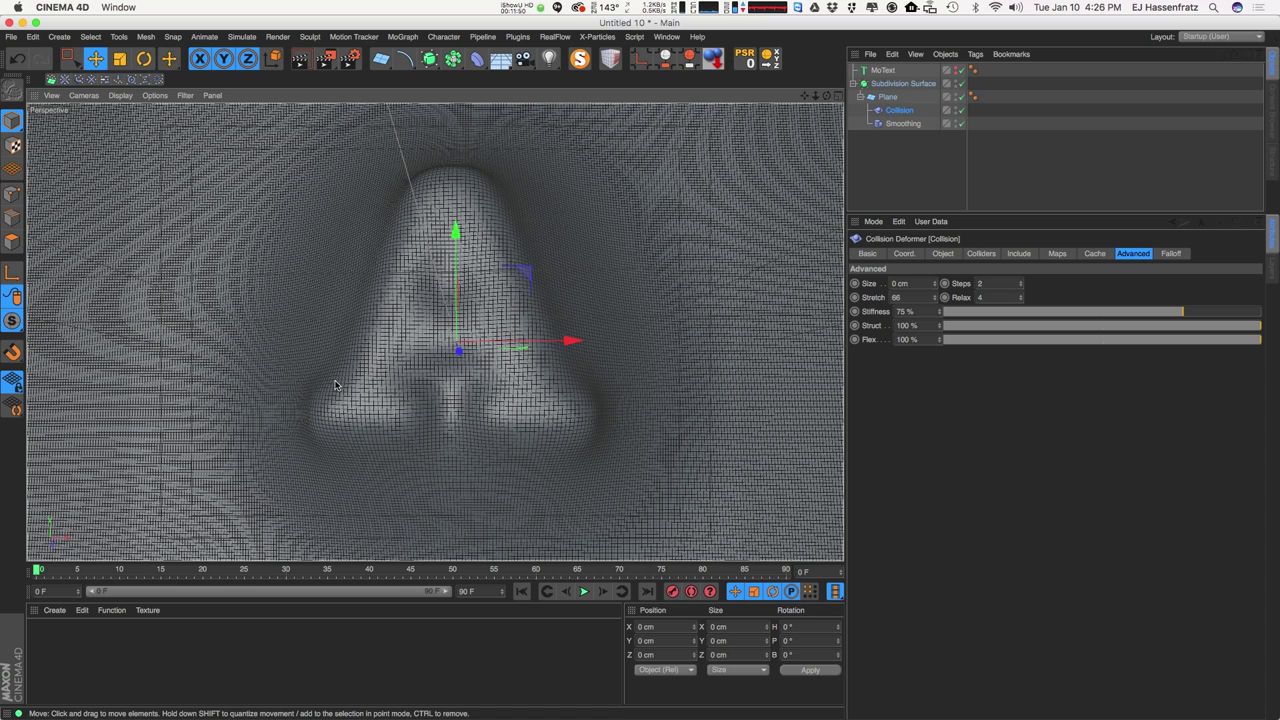
{"action": "left_click_drag", "start_coordinate": [903, 300], "coordinate": [875, 304]}
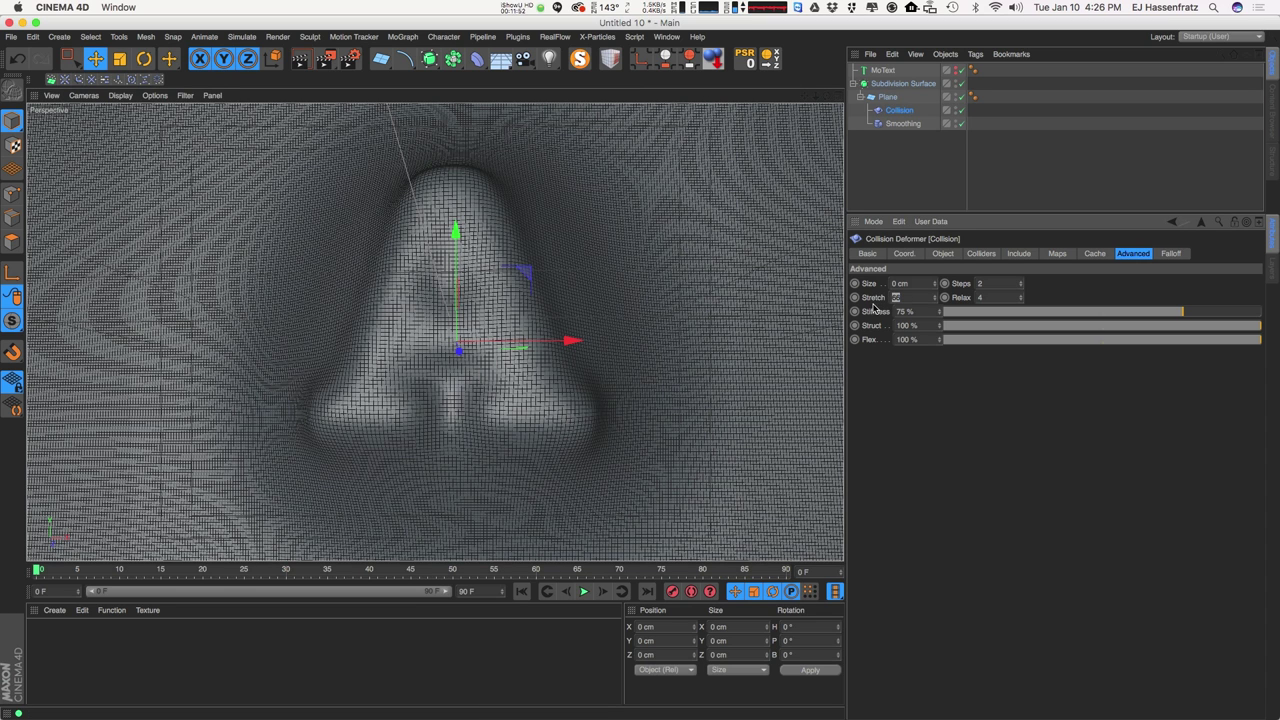
{"action": "type", "text": "20"}
{"action": "key", "text": "Return"}
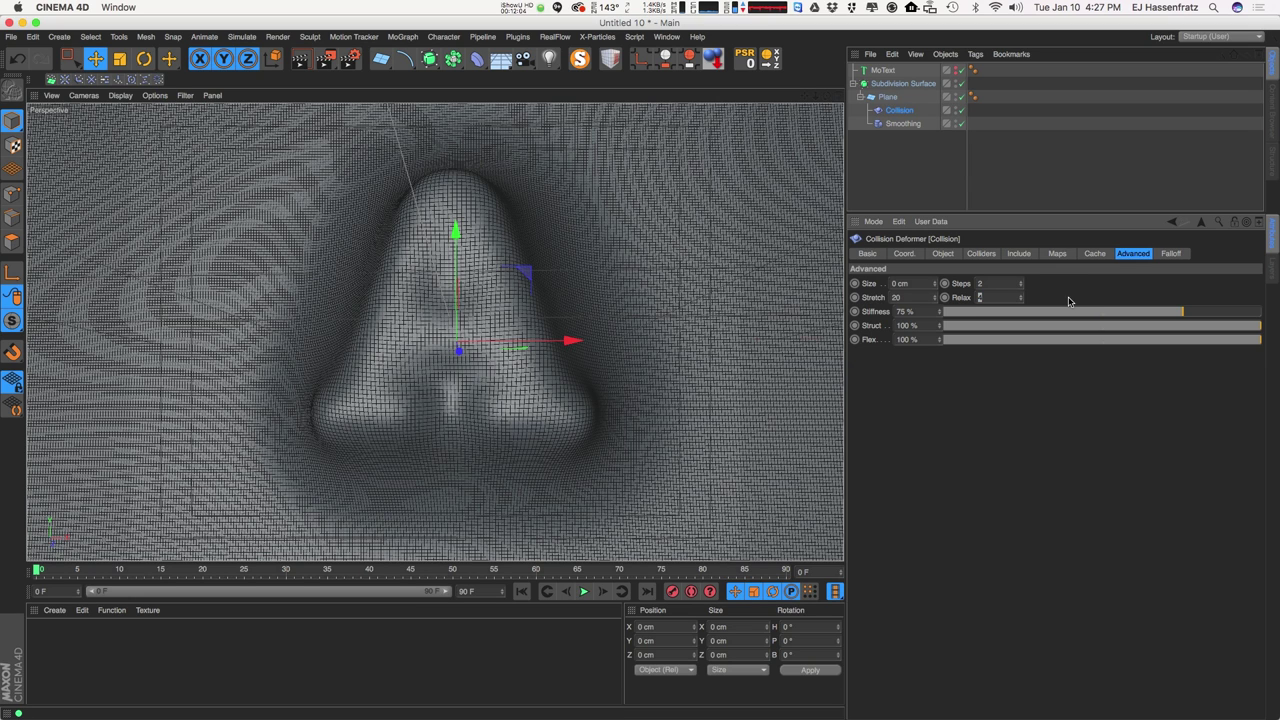
Test Relax values of 6 and 22 on the Collision deformer and settle on 20.
{"action": "type", "text": "12"}
{"action": "key", "text": "Return"}
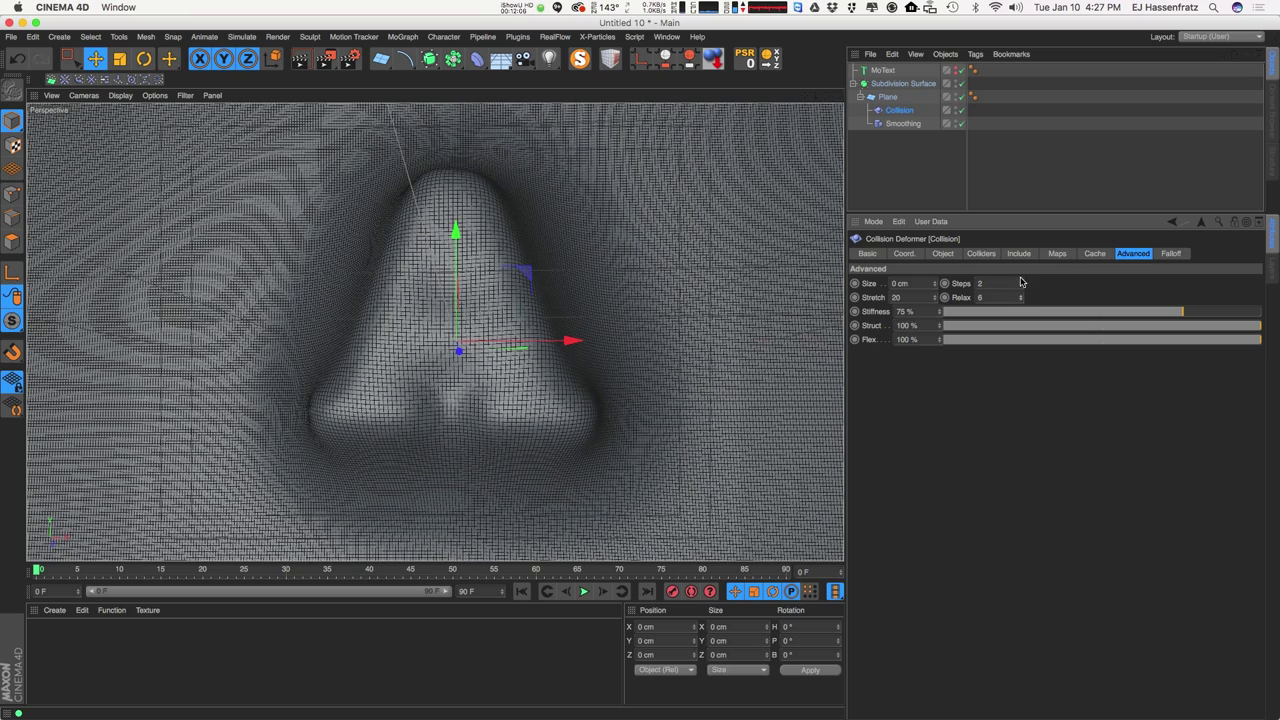
{"action": "key", "text": "super+z"}
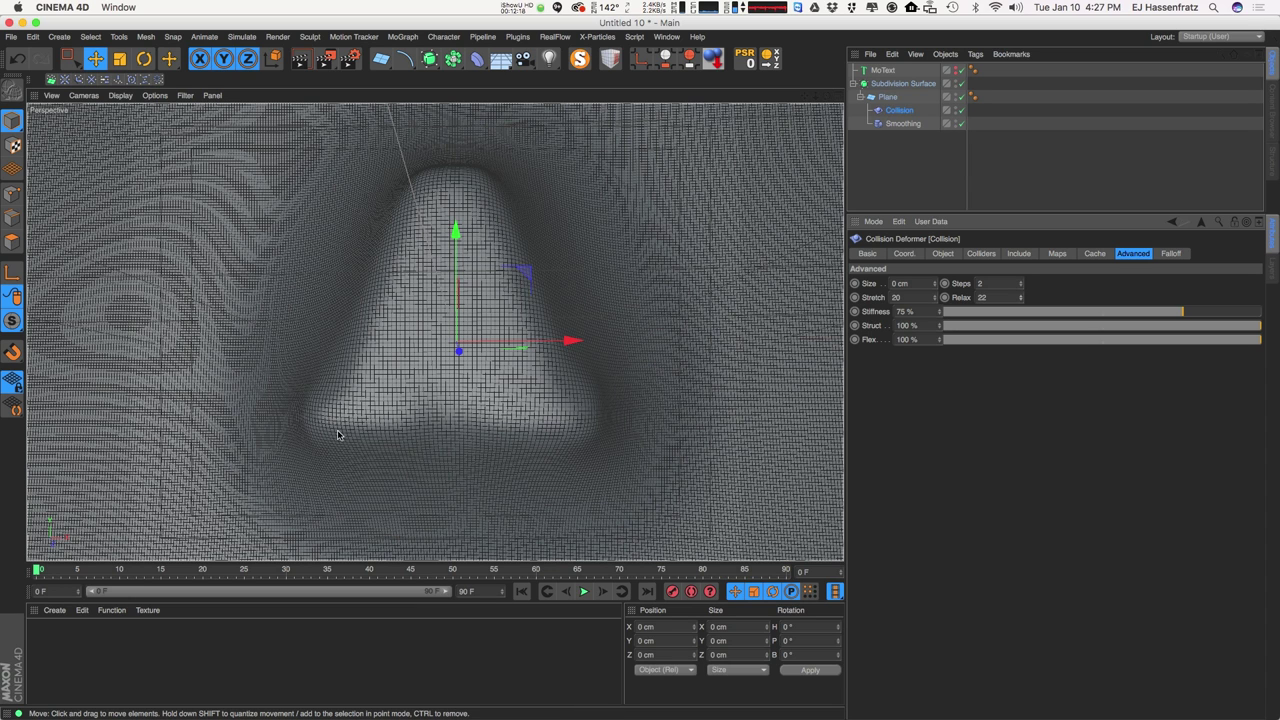
{"action": "left_click", "coordinate": [996, 297]}
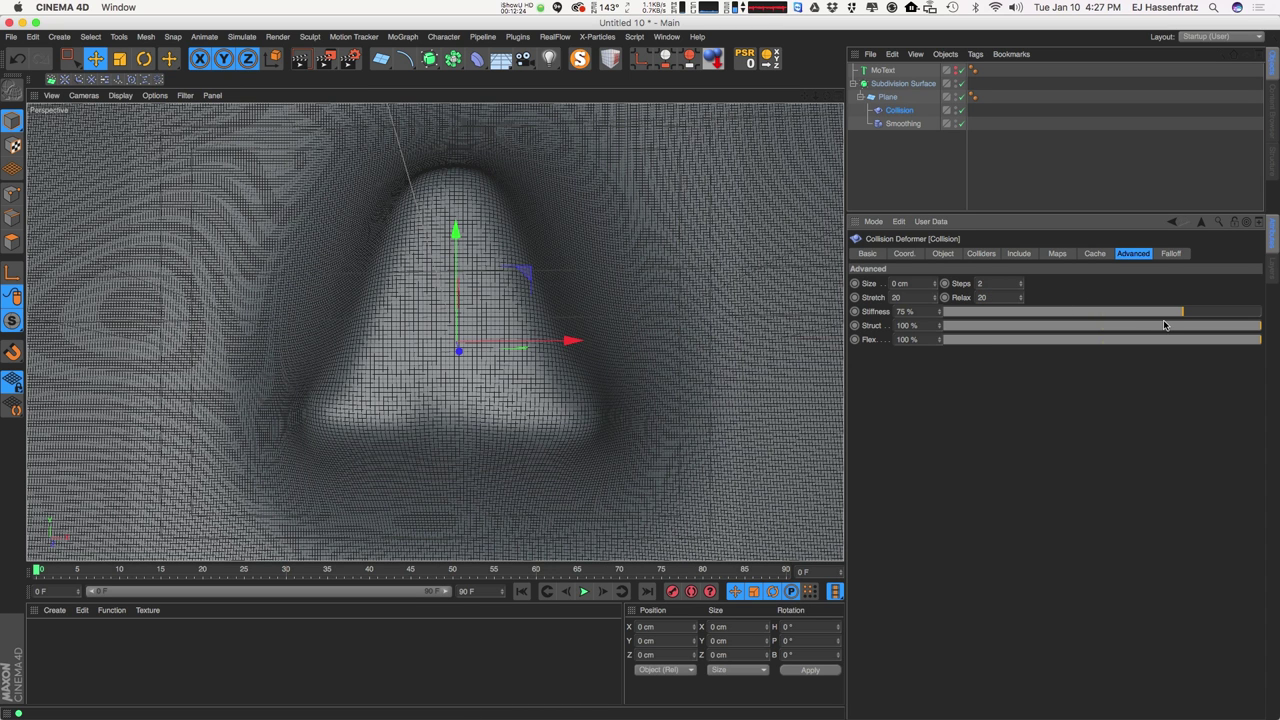
Test a Stiffness of 14% on the Collision deformer and settle on 20%.
{"action": "left_click", "coordinate": [878, 311]}
{"action": "left_click", "coordinate": [1036, 312]}
{"action": "left_click", "coordinate": [990, 314]}
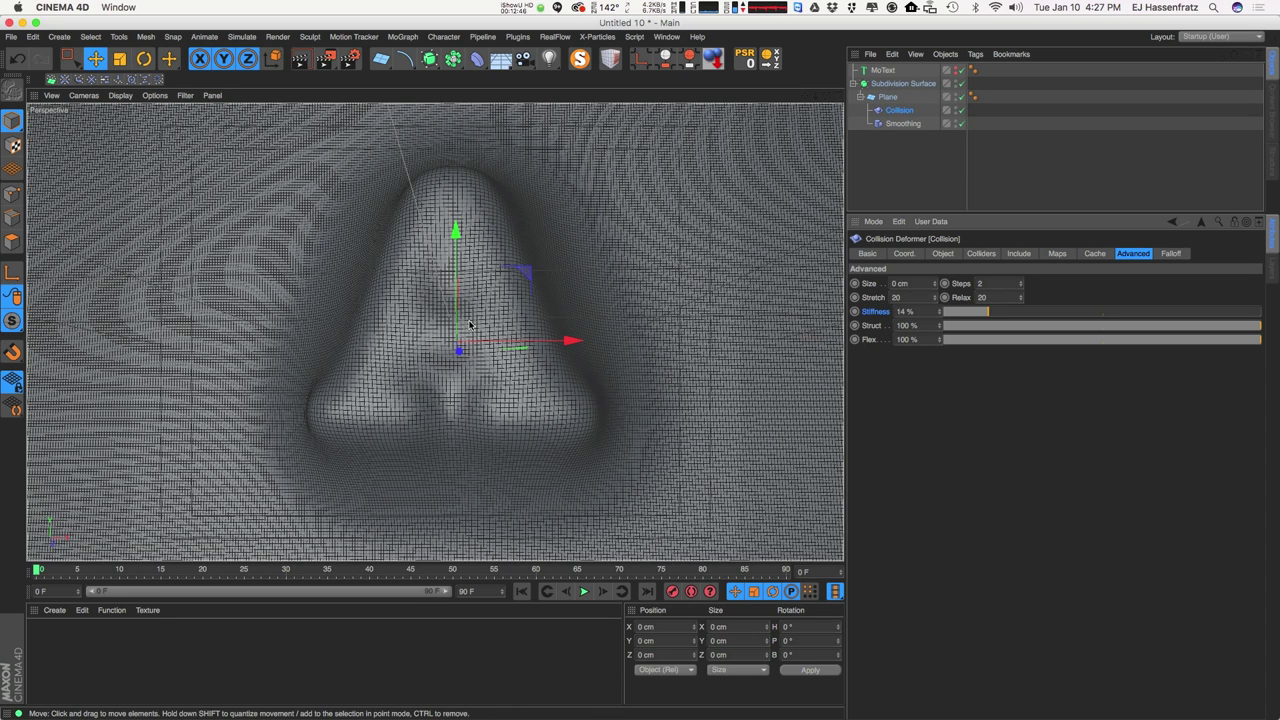
{"action": "left_click_drag", "start_coordinate": [916, 313], "coordinate": [880, 312]}
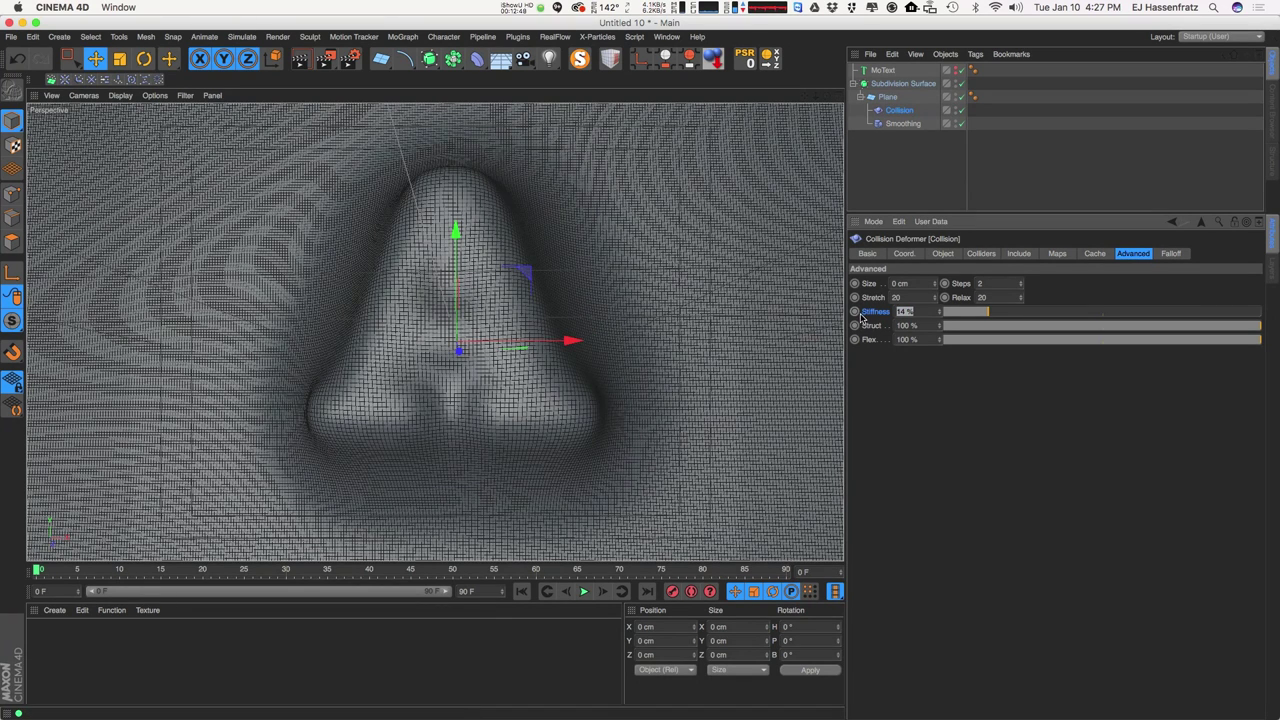
{"action": "type", "text": "20"}
{"action": "key", "text": "Return"}
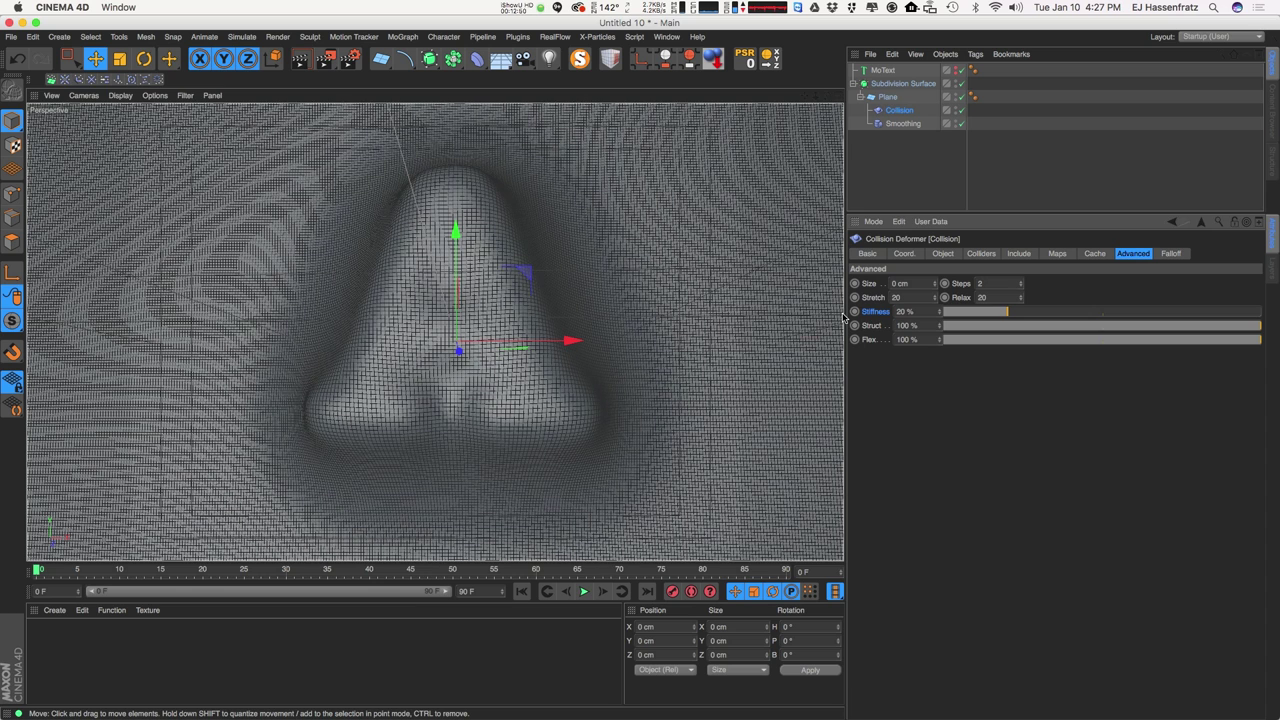
Test Struct values of 49%, 21% and 31% on the Collision deformer and settle on 60%.
{"action": "left_click", "coordinate": [1167, 326]}
{"action": "left_click", "coordinate": [1098, 326]}
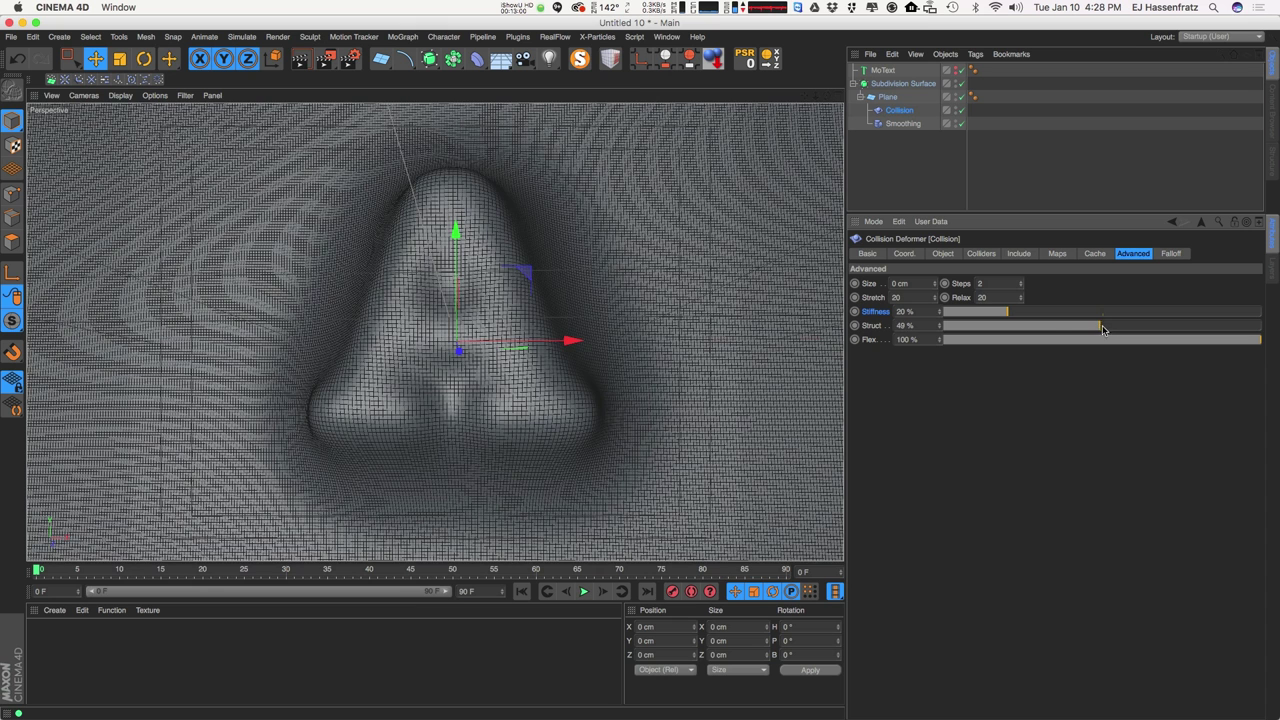
{"action": "left_click", "coordinate": [1033, 327]}
{"action": "left_click_drag", "start_coordinate": [1027, 333], "coordinate": [1007, 334]}
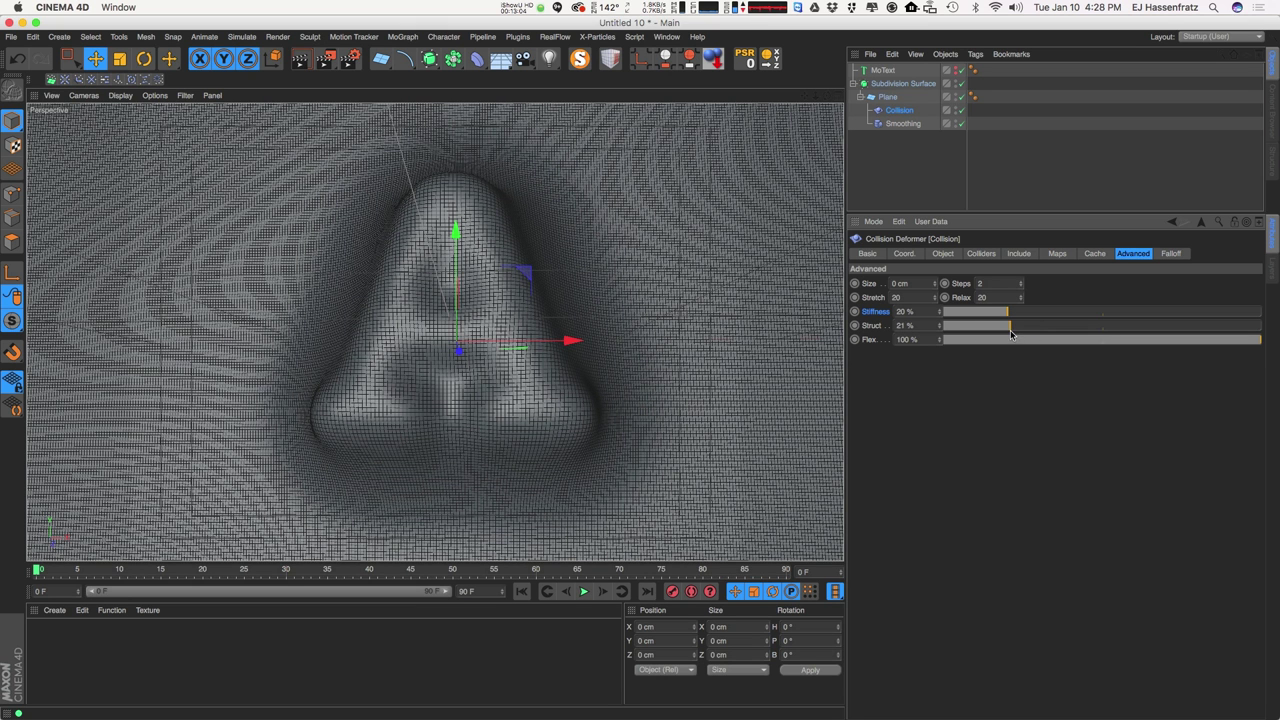
{"action": "left_click", "coordinate": [1042, 326]}
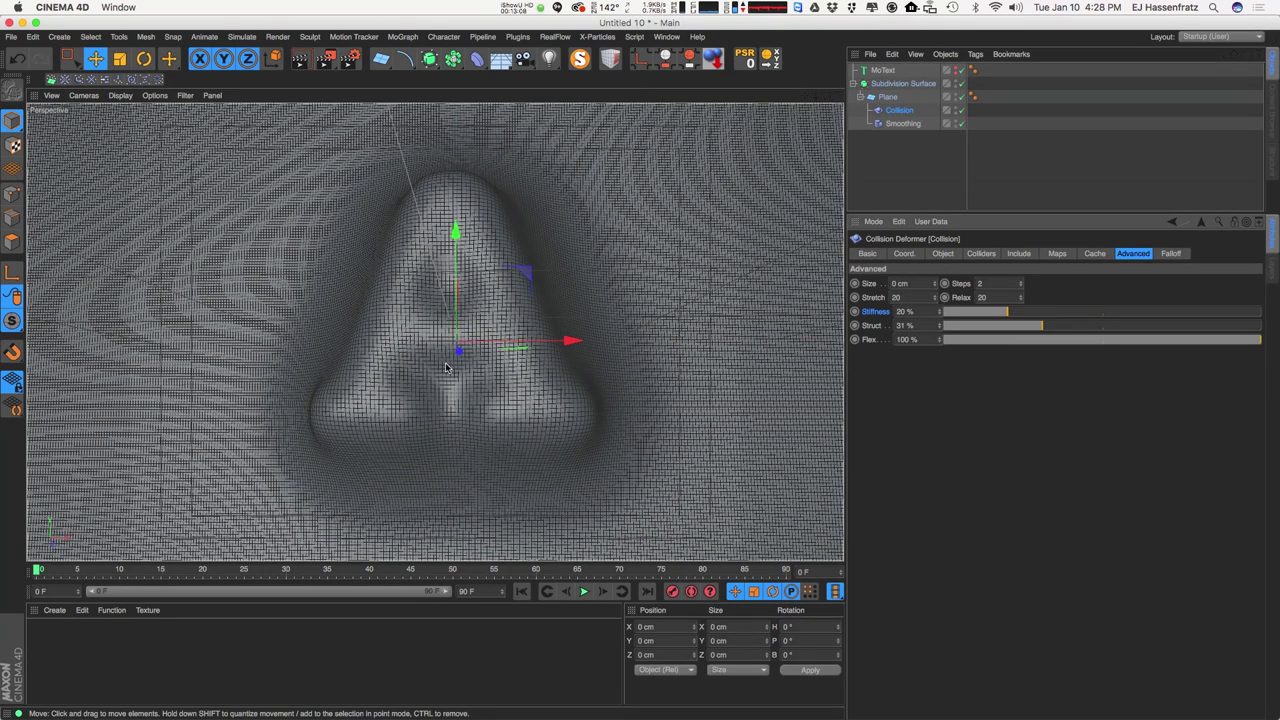
{"action": "left_click", "coordinate": [905, 325]}
{"action": "type", "text": "60"}
{"action": "key", "text": "Return"}
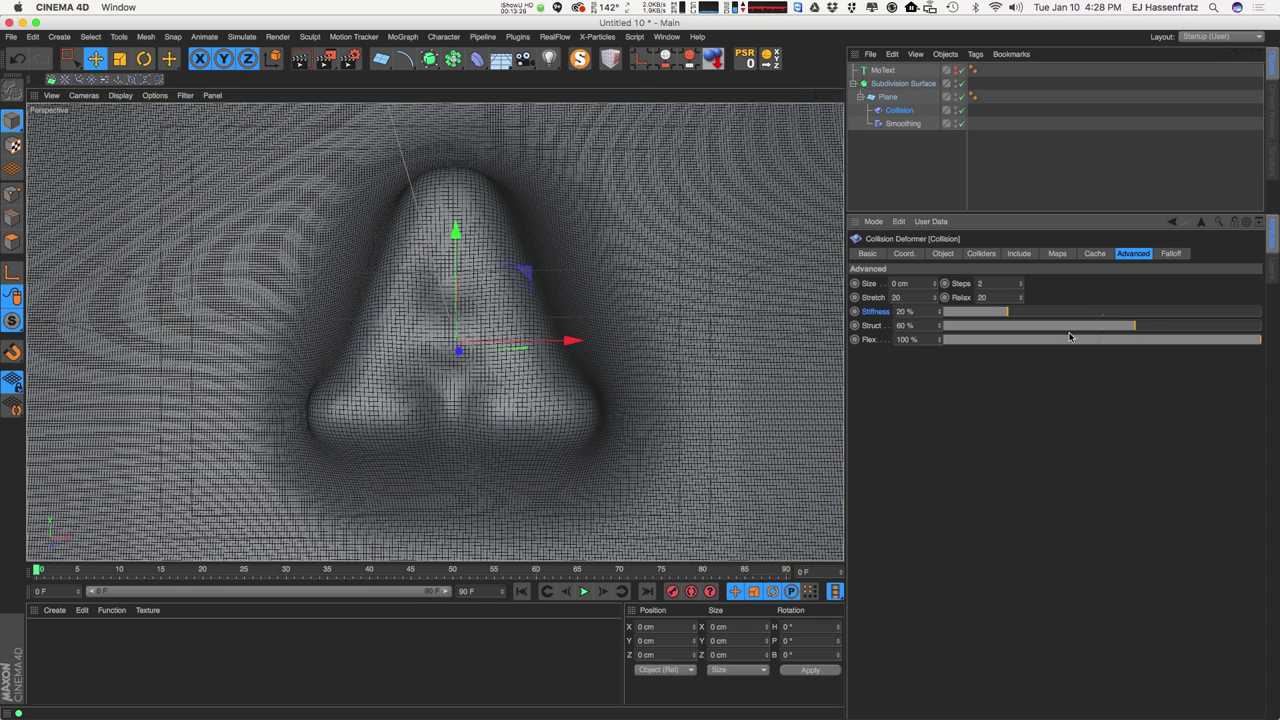
Test a lower Flex value on the Collision deformer and restore it to 100%.
{"action": "left_click", "coordinate": [1140, 339]}
{"action": "left_click_drag", "start_coordinate": [926, 349], "coordinate": [890, 342]}
{"action": "type", "text": "100"}
{"action": "key", "text": "Return"}
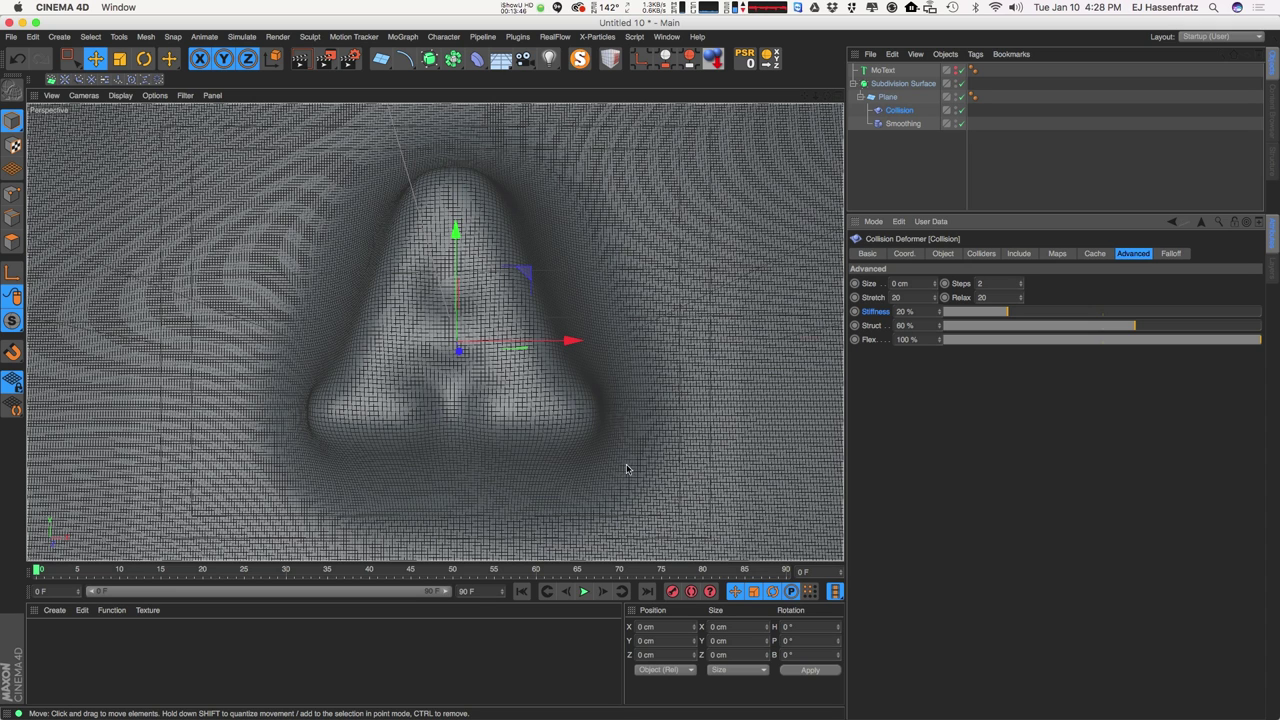
Set the Plane's width segments and height segments to 200 each.
{"action": "left_click", "coordinate": [962, 124]}
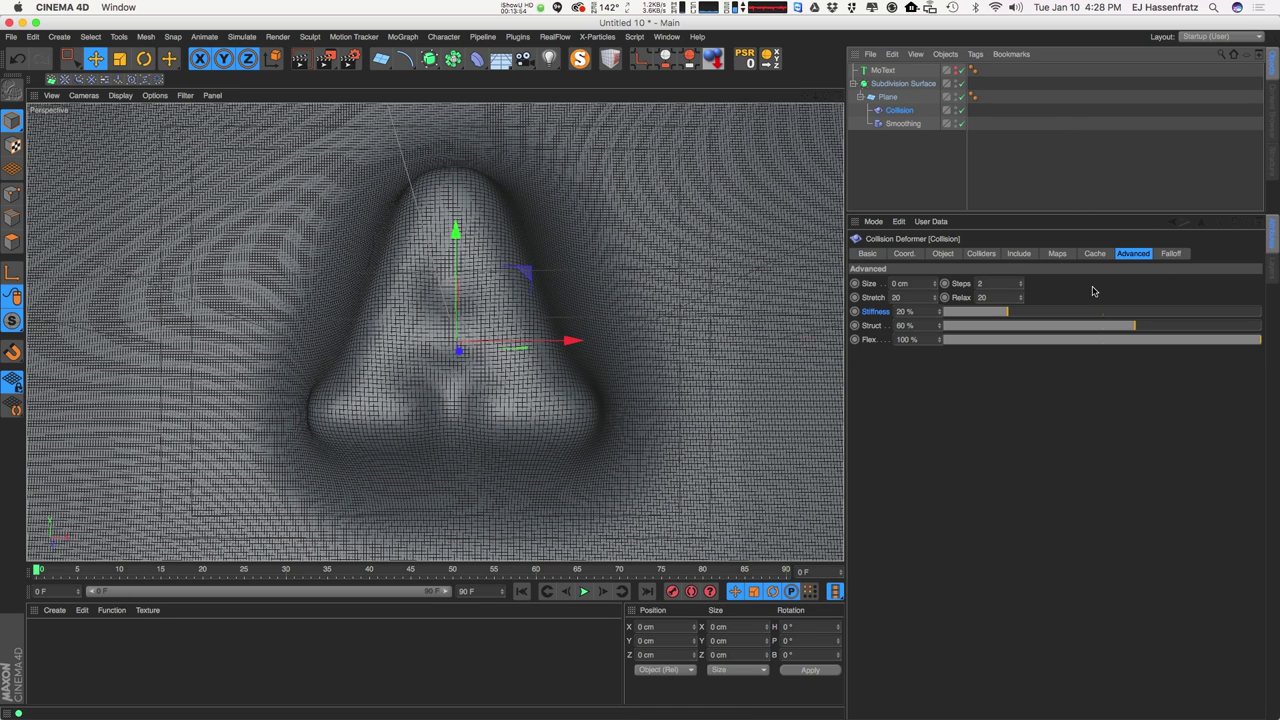
{"action": "left_click", "coordinate": [943, 254]}
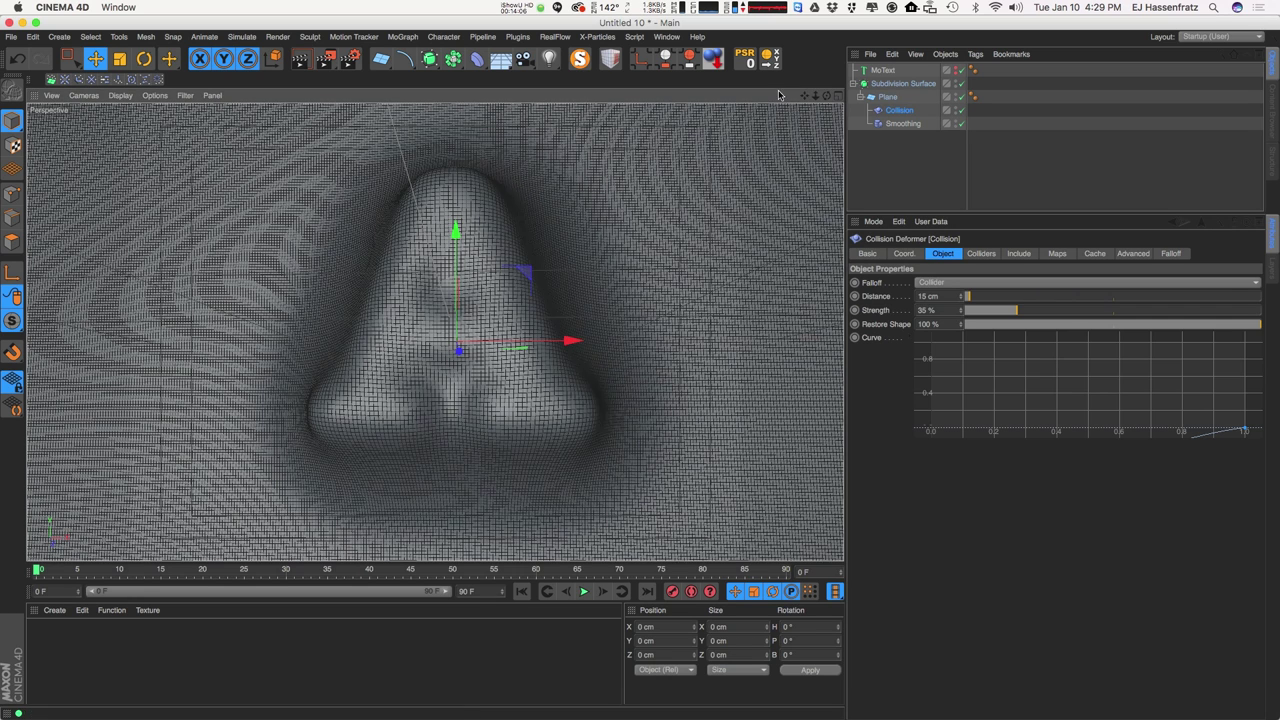
{"action": "left_click", "coordinate": [545, 290]}
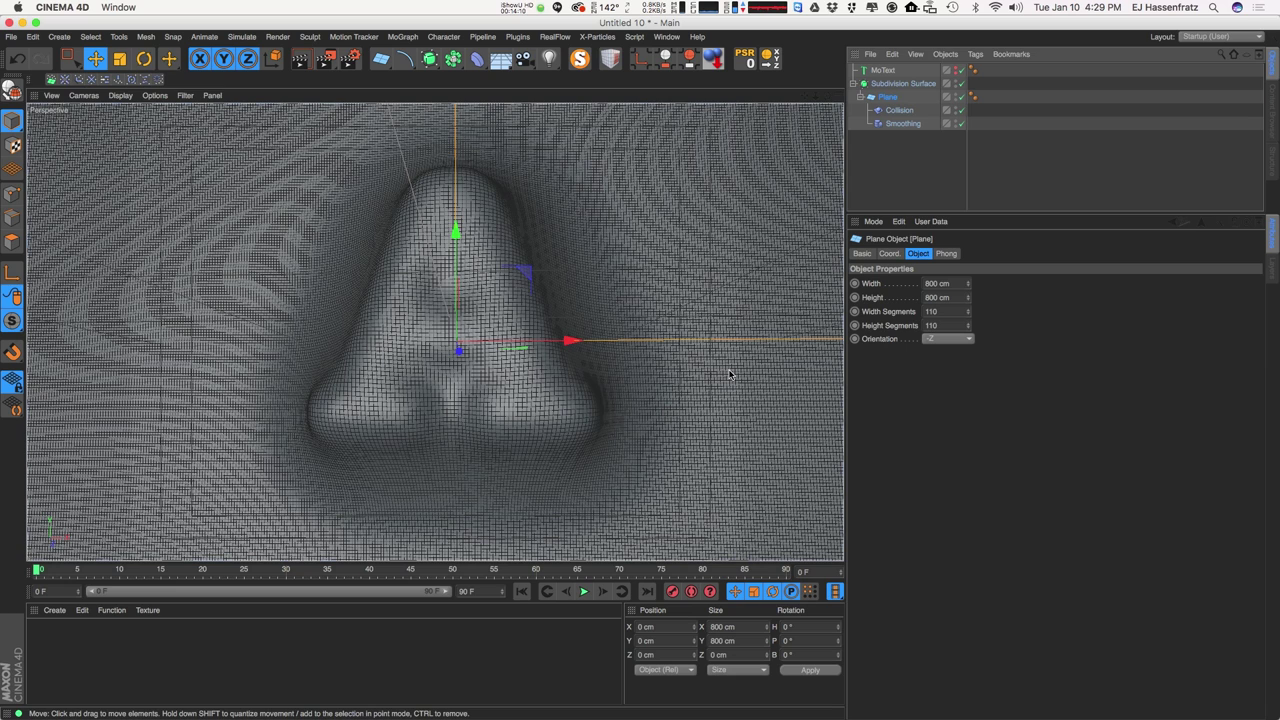
{"action": "left_click", "coordinate": [931, 311]}
{"action": "type", "text": "200"}
{"action": "key", "text": "Tab"}
{"action": "type", "text": "200"}
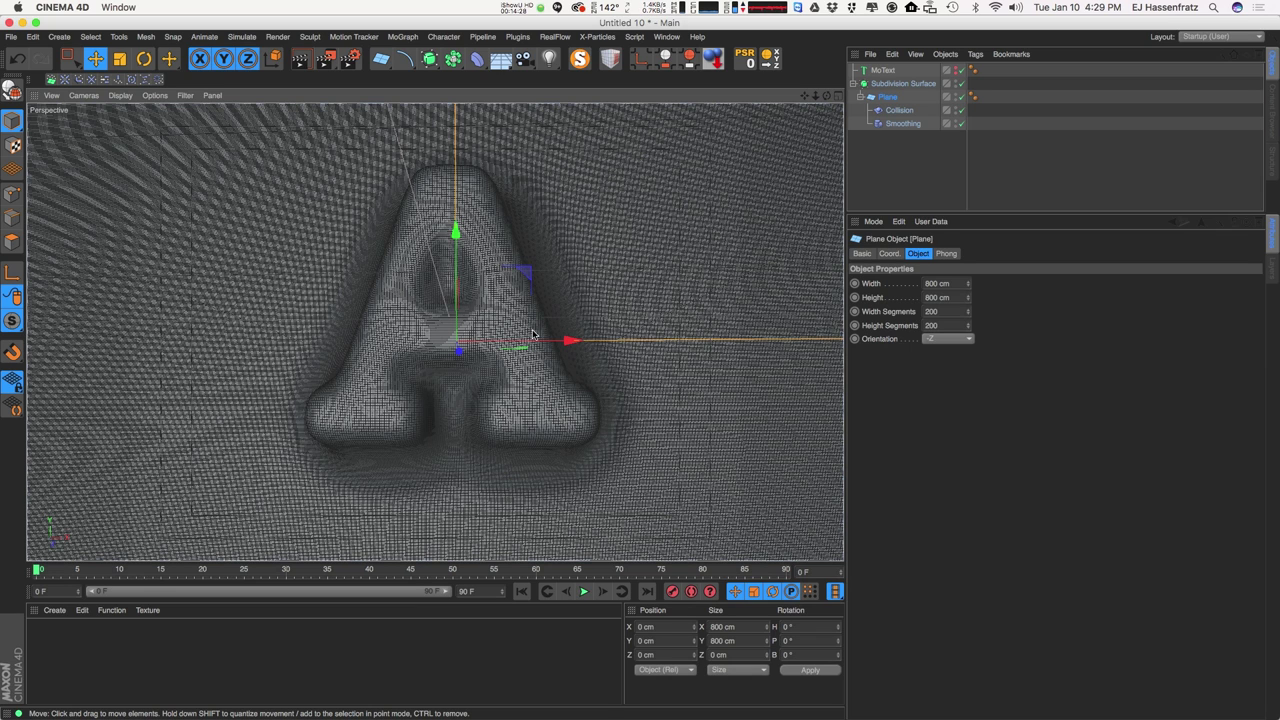
Switch the viewport display to Gouraud Shading without lines and view the embossed letter from the side.
{"action": "left_click", "coordinate": [121, 95]}
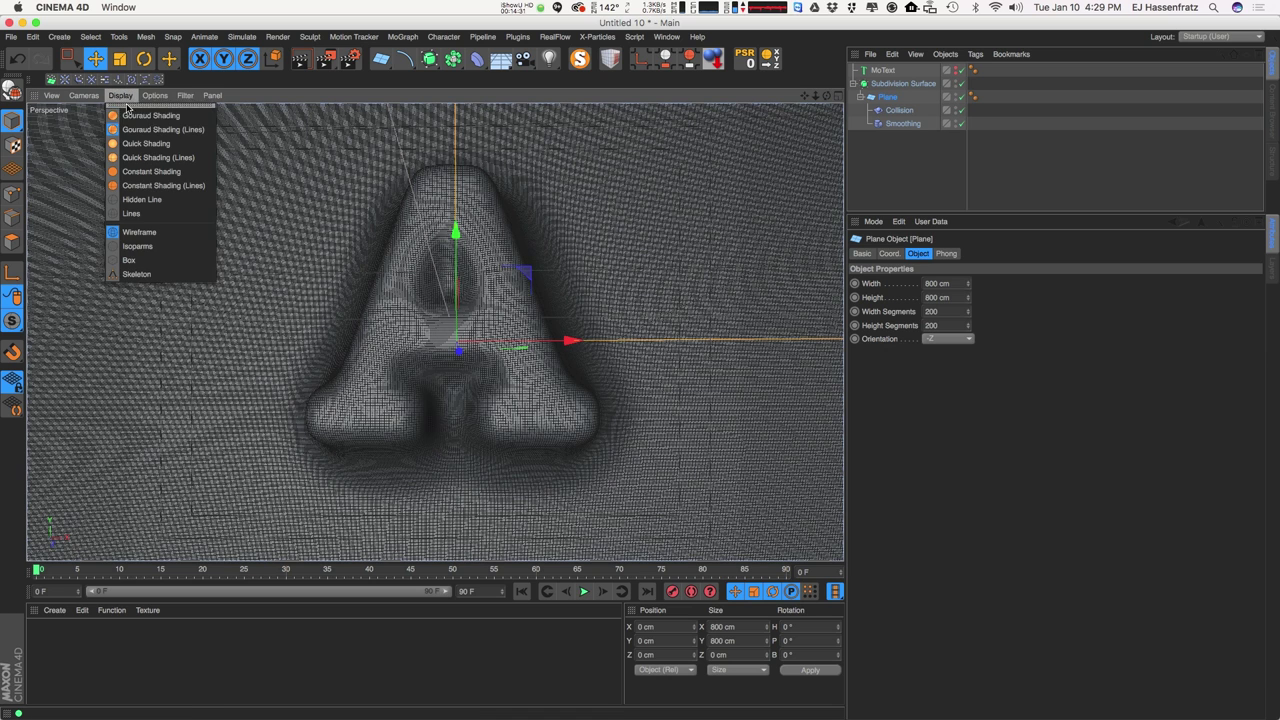
{"action": "left_click", "coordinate": [150, 116]}
{"action": "left_click_drag", "start_coordinate": [436, 294], "coordinate": [340, 322], "text": "alt"}
Move the MoText object back along its Z axis to about -59 cm so the emboss becomes shallower.
{"action": "left_click", "coordinate": [882, 70]}
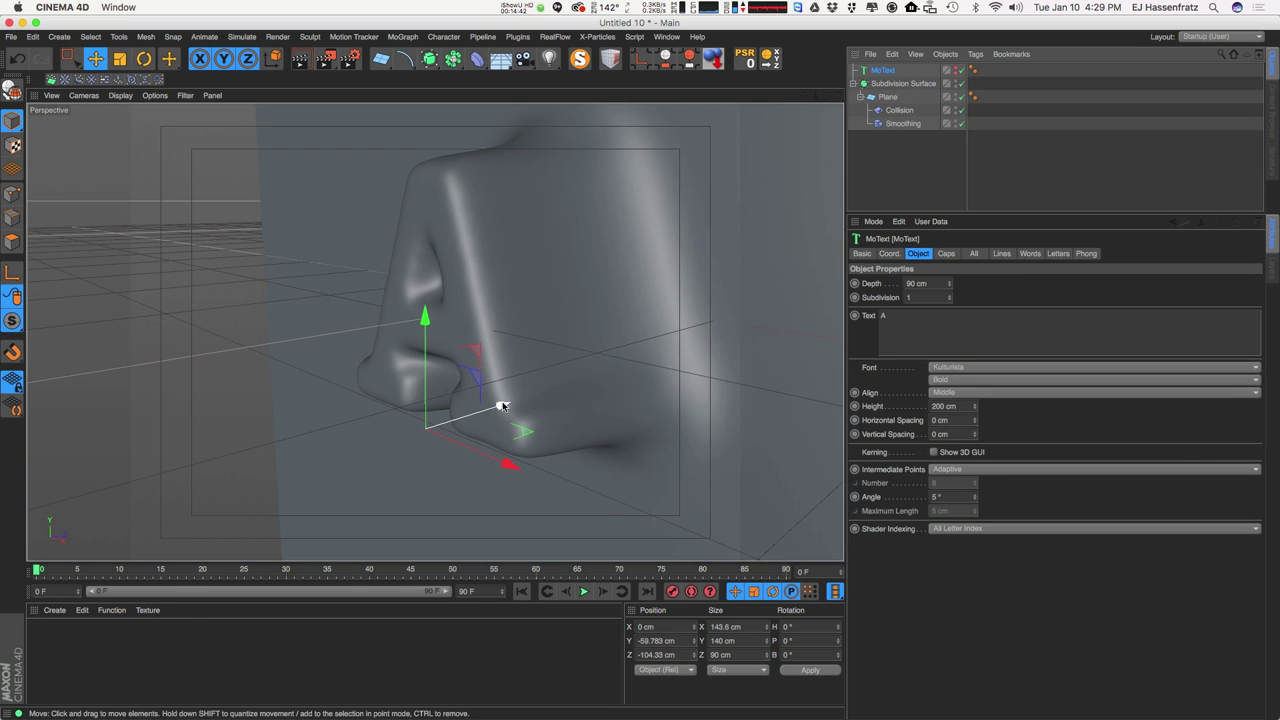
{"action": "left_click_drag", "start_coordinate": [505, 405], "coordinate": [586, 347]}
{"action": "left_click_drag", "start_coordinate": [543, 394], "coordinate": [564, 393]}
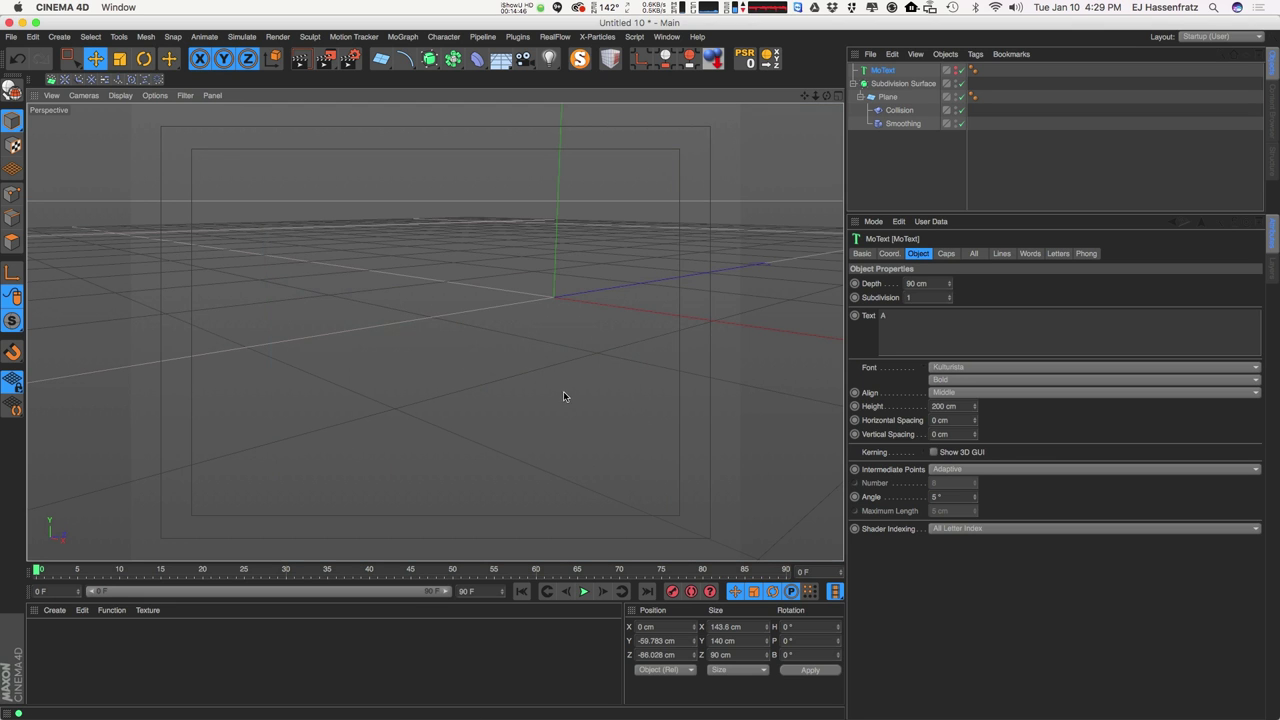
{"action": "left_click_drag", "start_coordinate": [592, 331], "coordinate": [643, 320], "text": "alt"}
{"action": "left_click_drag", "start_coordinate": [434, 331], "coordinate": [680, 306], "text": "alt"}
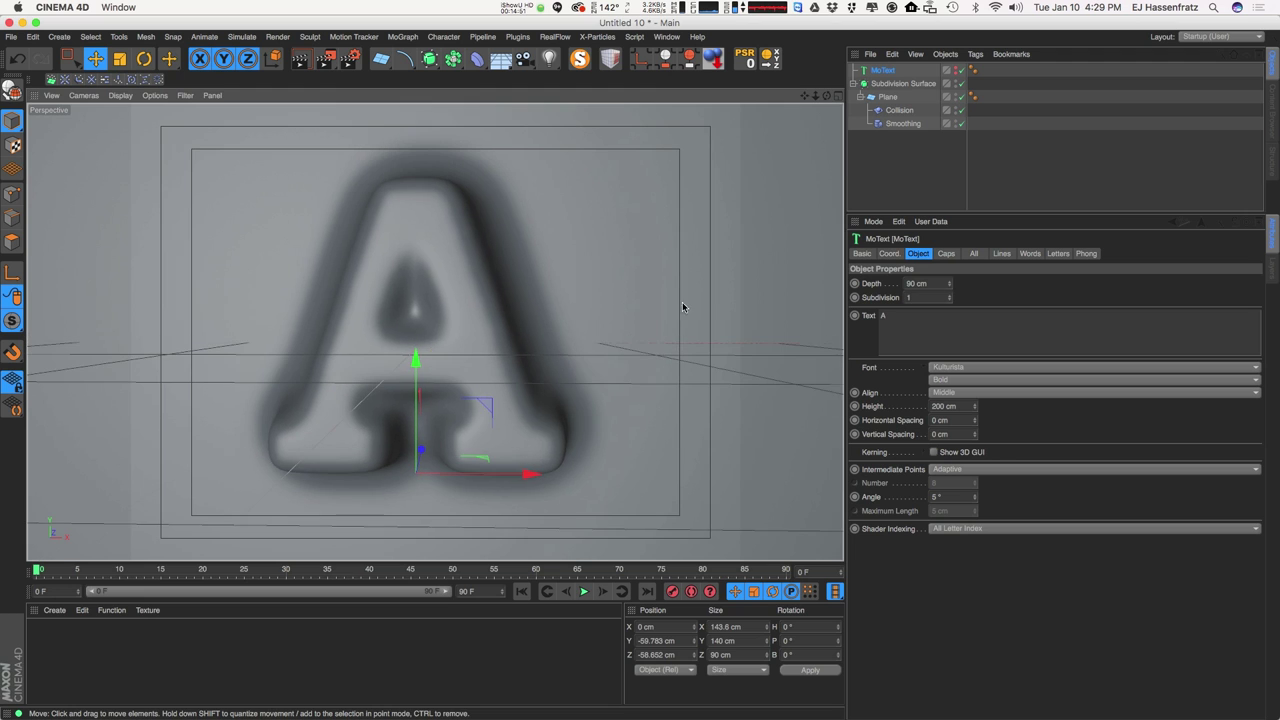
Rename the MoText object as A.
{"action": "double_click", "coordinate": [884, 71]}
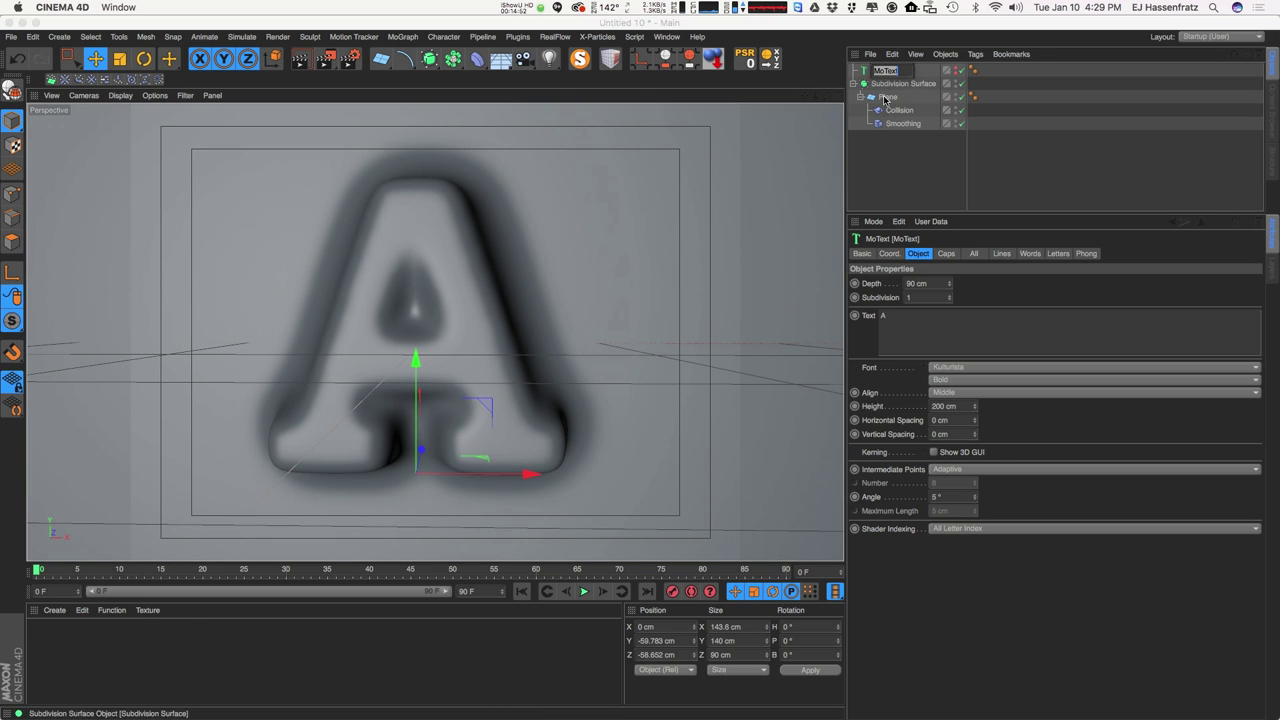
{"action": "type", "text": "A"}
{"action": "left_click", "coordinate": [930, 134]}
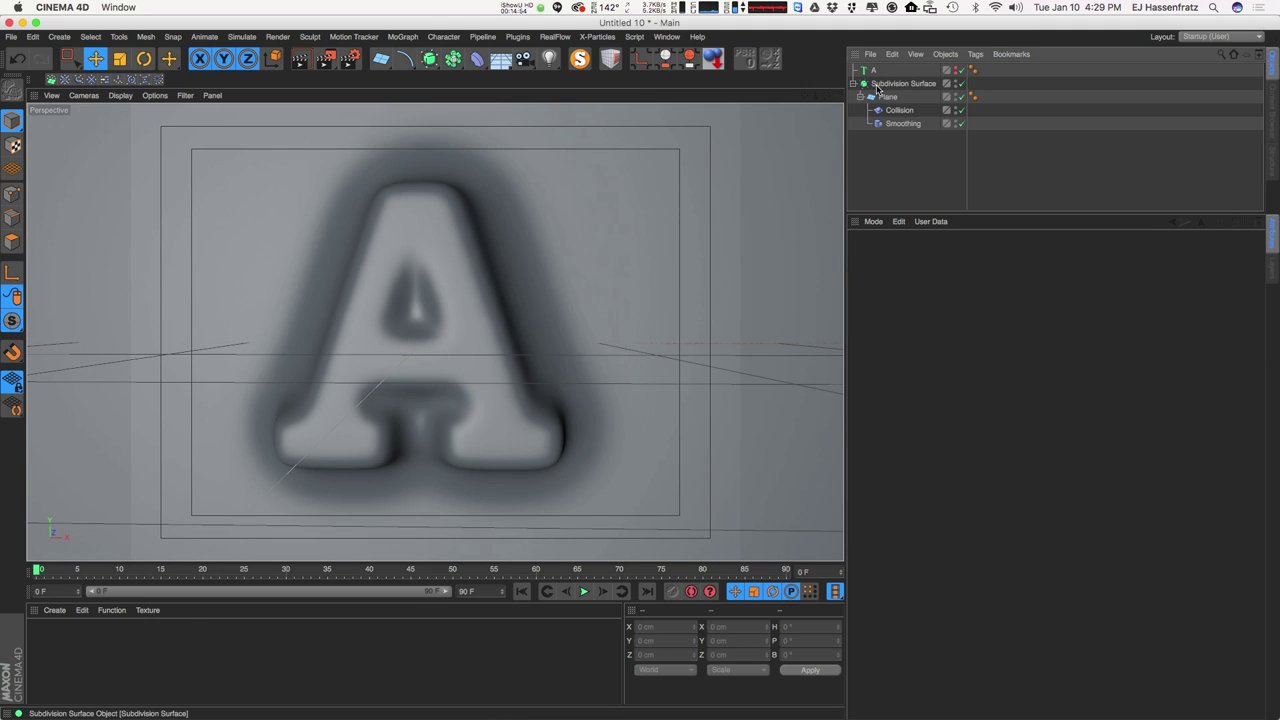
{"action": "left_click_drag", "start_coordinate": [552, 246], "coordinate": [586, 306], "text": "alt"}
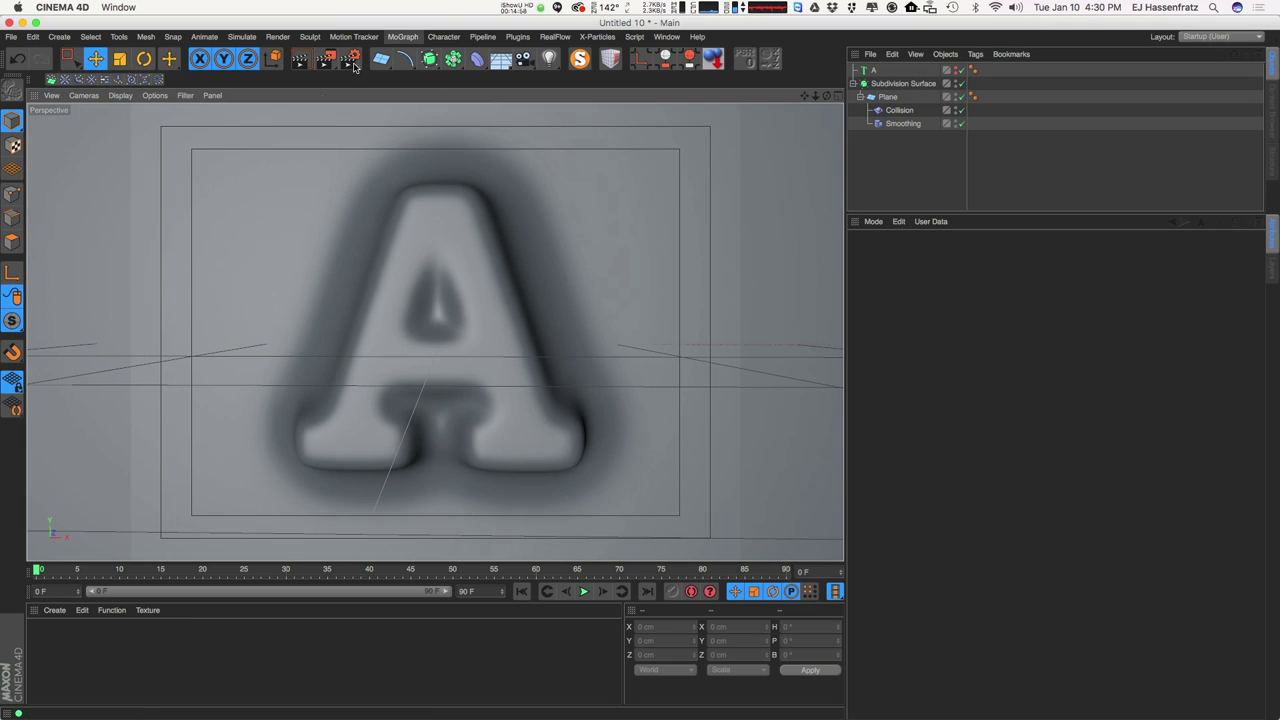
Try the Low viewport level of detail and settle on Medium.
{"action": "left_click", "coordinate": [154, 95]}
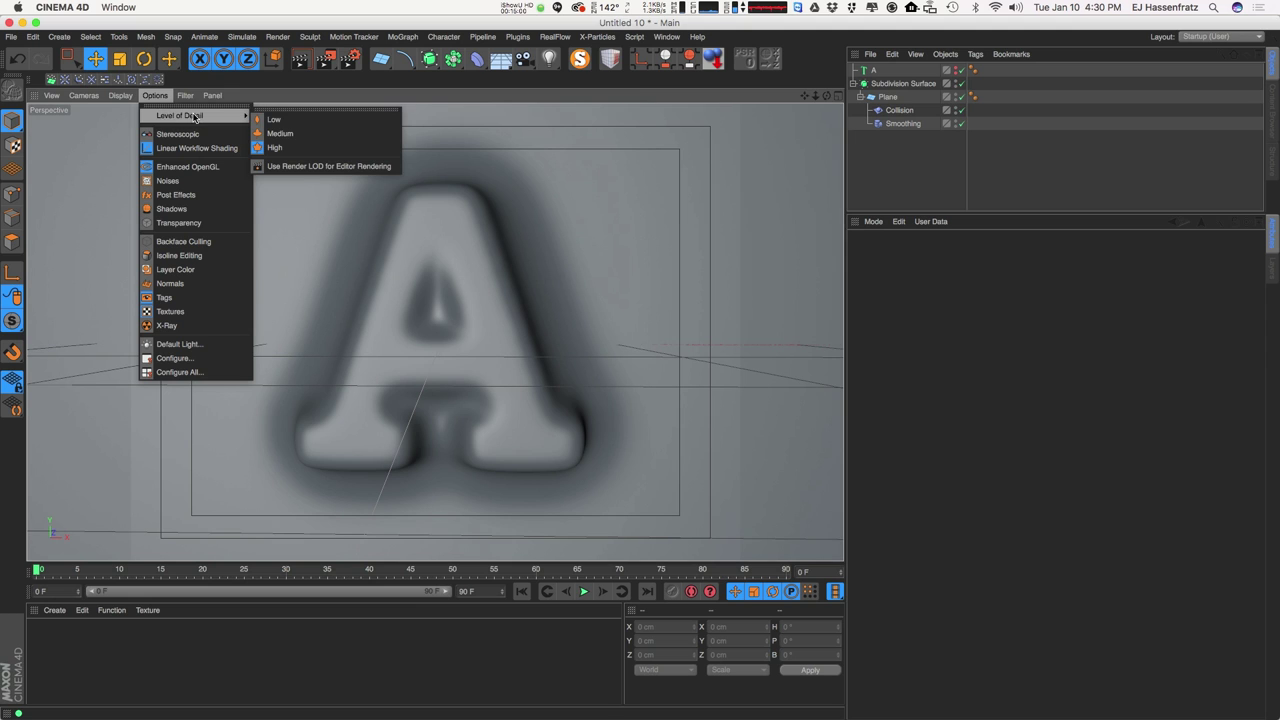
{"action": "left_click", "coordinate": [284, 120]}
{"action": "left_click", "coordinate": [155, 95]}
{"action": "mouse_move", "coordinate": [155, 117]}
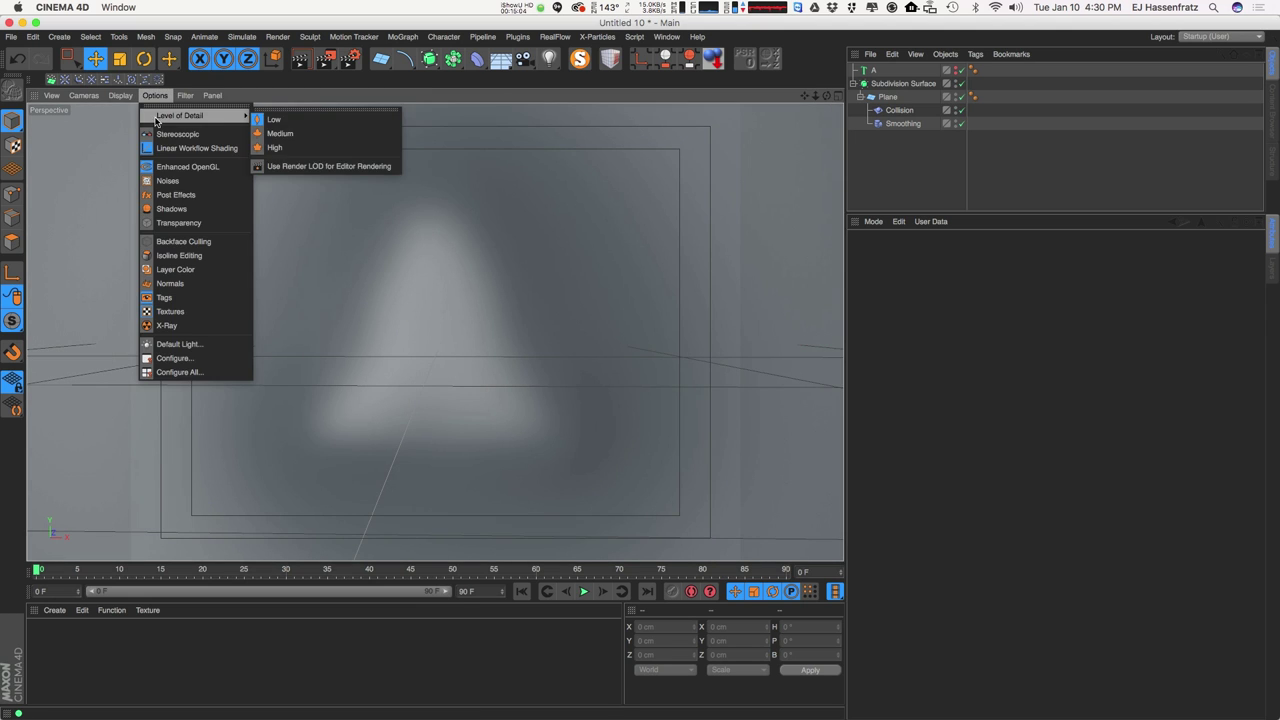
{"action": "left_click", "coordinate": [280, 133]}
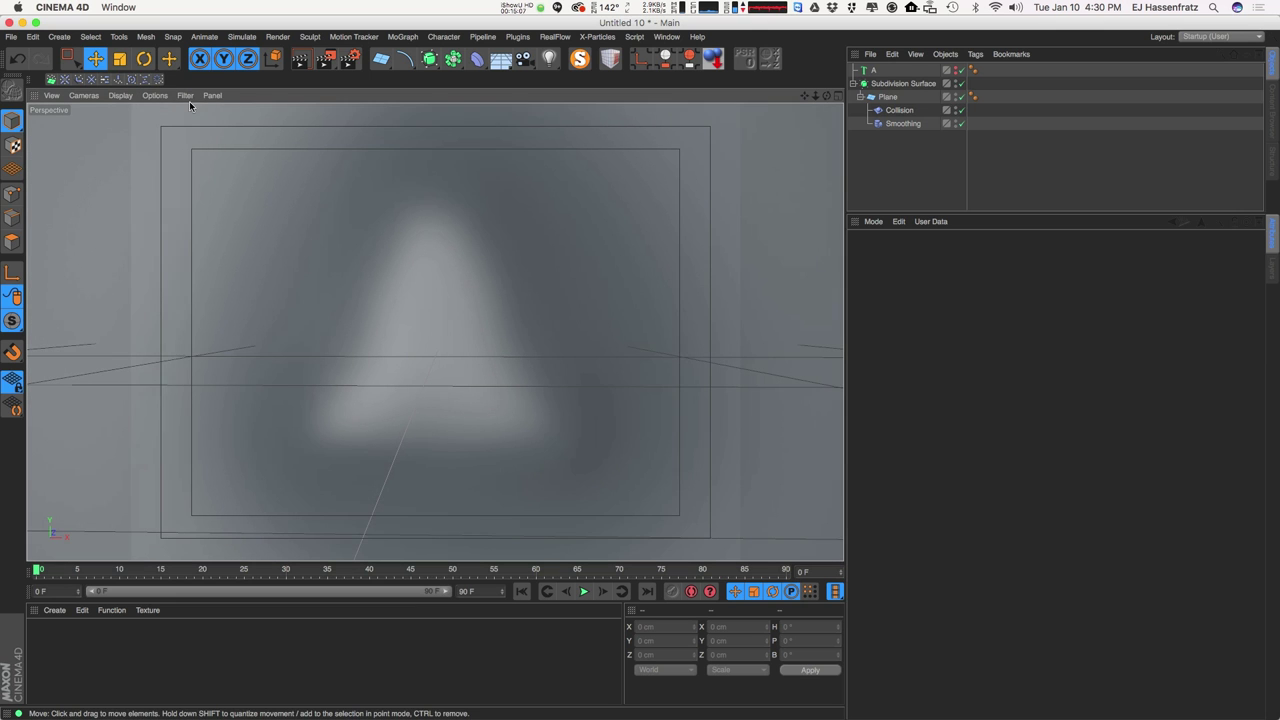
{"action": "left_click", "coordinate": [155, 95]}
{"action": "left_click", "coordinate": [280, 133]}
{"action": "mouse_move", "coordinate": [457, 299]}
{"action": "left_mouse_down", "text": "alt"}
{"action": "mouse_move", "coordinate": [440, 286]}
{"action": "mouse_move", "coordinate": [438, 314]}
{"action": "mouse_move", "coordinate": [416, 320]}
{"action": "mouse_move", "coordinate": [460, 317]}
{"action": "left_mouse_up", "text": "alt"}
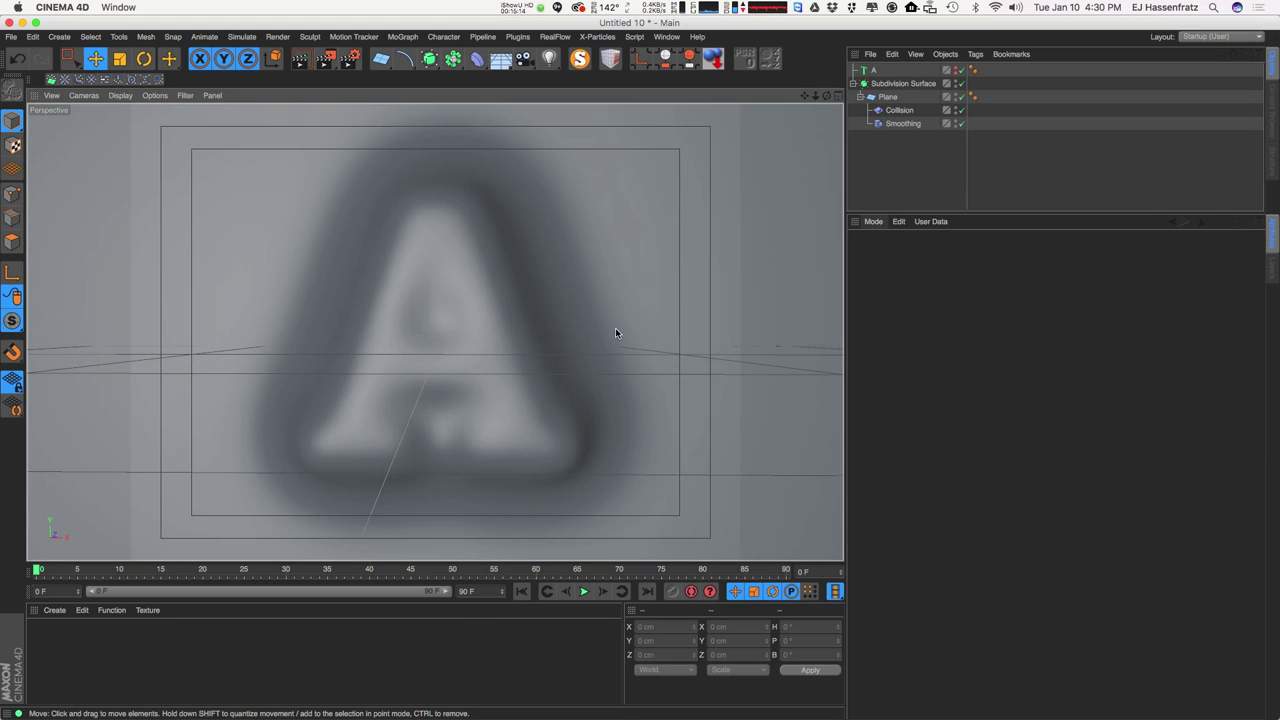
{"action": "left_click_drag", "start_coordinate": [617, 334], "coordinate": [585, 330], "text": "alt"}
Duplicate the A MoText, name the copy W, change its text to W and make it visible in the viewport.
{"action": "left_click", "coordinate": [866, 72]}
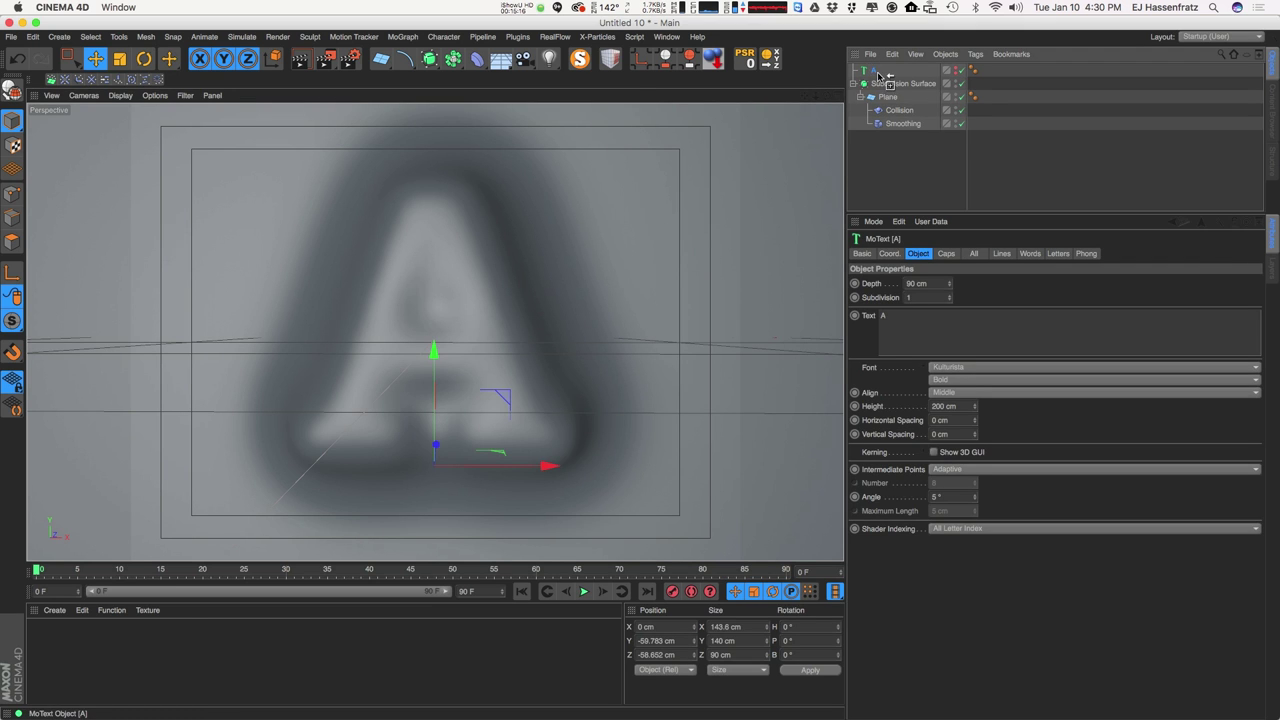
{"action": "left_click_drag", "start_coordinate": [878, 75], "coordinate": [879, 84], "text": "ctrl"}
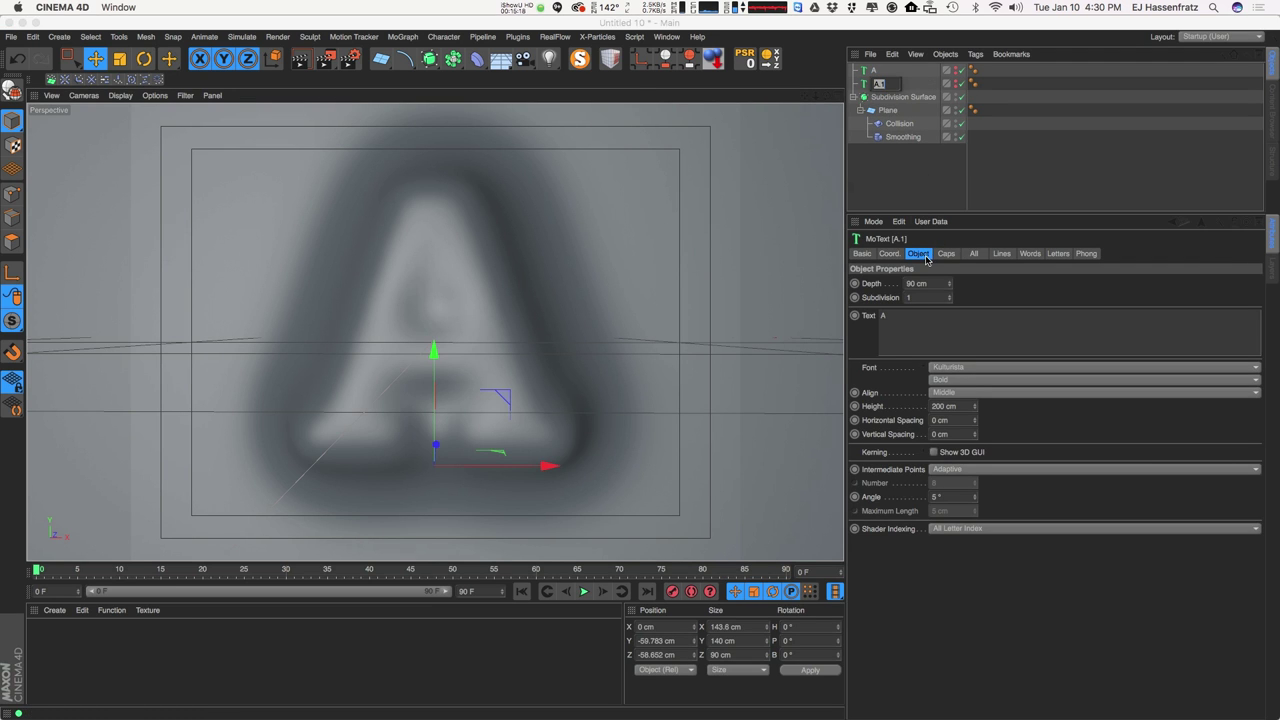
{"action": "left_click", "coordinate": [985, 317]}
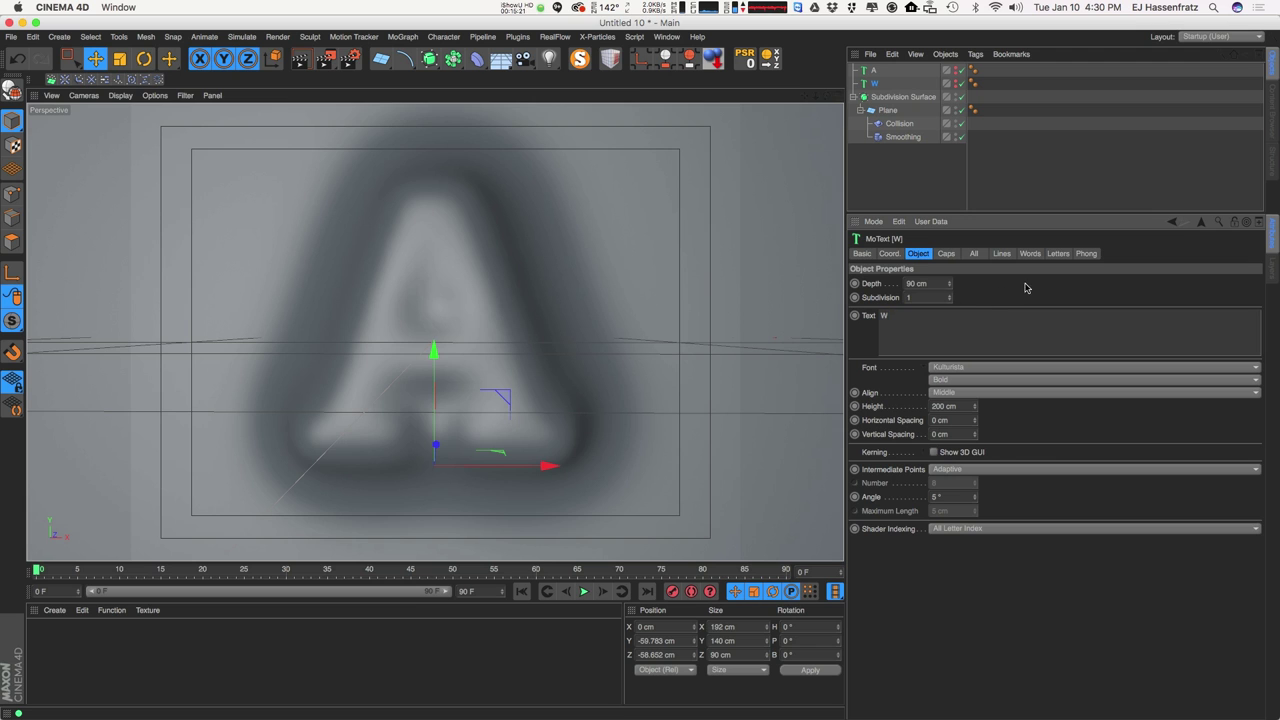
{"action": "left_click", "coordinate": [956, 84]}
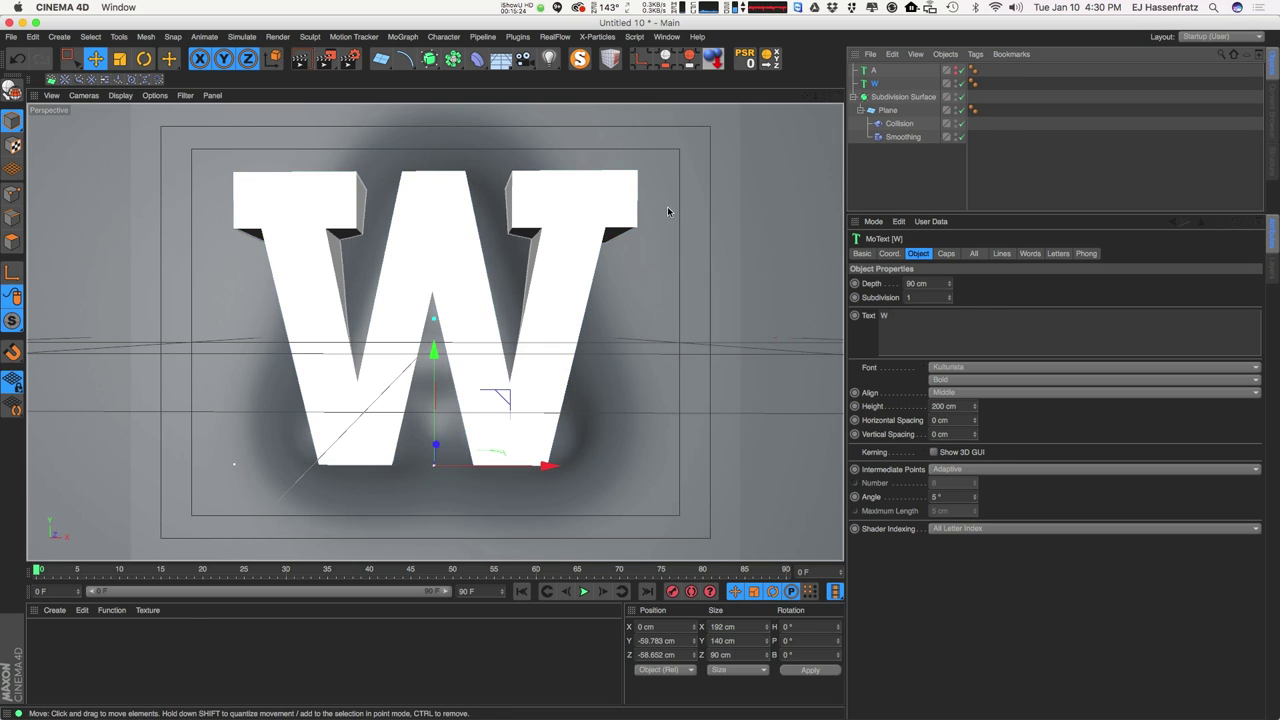
Scale the W down to about 84 cm text height, tilt it and place it on the left side of the embossed A.
{"action": "left_click_drag", "start_coordinate": [579, 361], "coordinate": [434, 357]}
{"action": "key", "text": "r"}
{"action": "left_click_drag", "start_coordinate": [359, 426], "coordinate": [326, 436]}
{"action": "key", "text": "t"}
{"action": "left_click_drag", "start_coordinate": [479, 348], "coordinate": [331, 217]}
{"action": "key", "text": "e"}
{"action": "left_click_drag", "start_coordinate": [311, 368], "coordinate": [334, 362]}
{"action": "left_click_drag", "start_coordinate": [397, 354], "coordinate": [208, 292], "text": "alt"}
{"action": "left_click_drag", "start_coordinate": [242, 387], "coordinate": [430, 330], "text": "alt"}
Rotate the A MoText to about 14° heading, 19° pitch and 2° bank.
{"action": "left_click", "coordinate": [873, 71]}
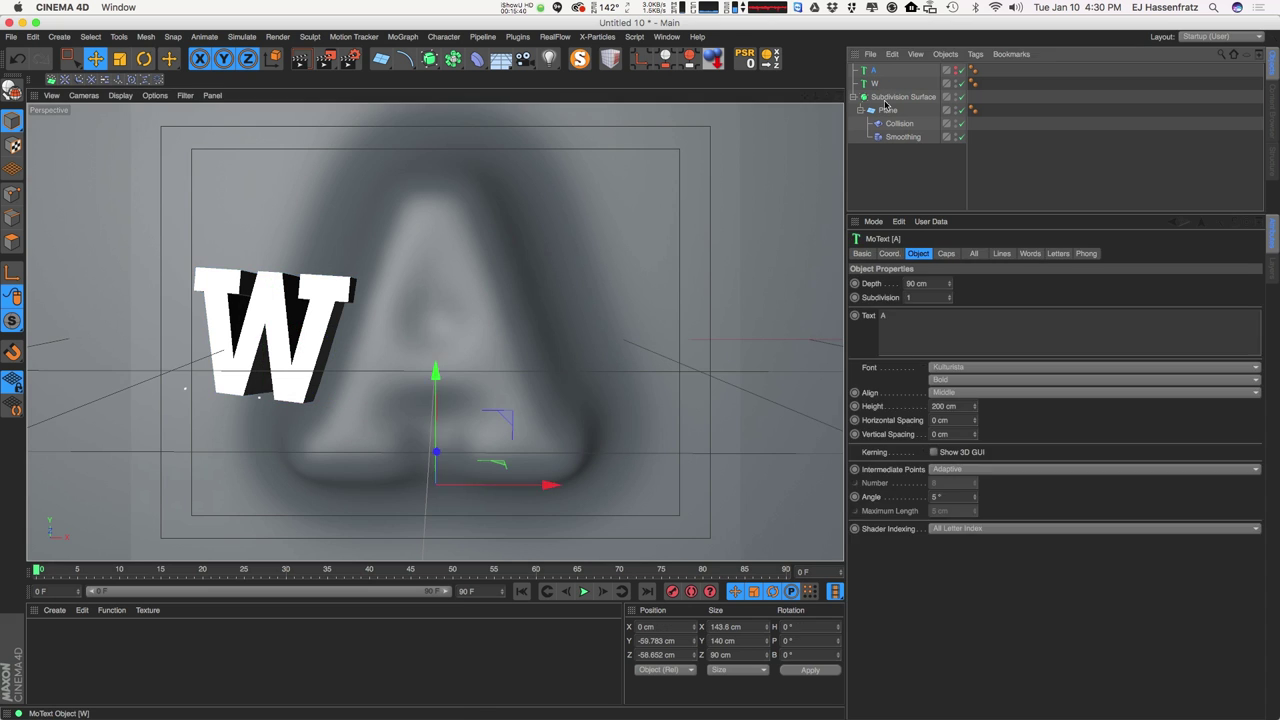
{"action": "key", "text": "r"}
{"action": "left_click_drag", "start_coordinate": [482, 475], "coordinate": [498, 497]}
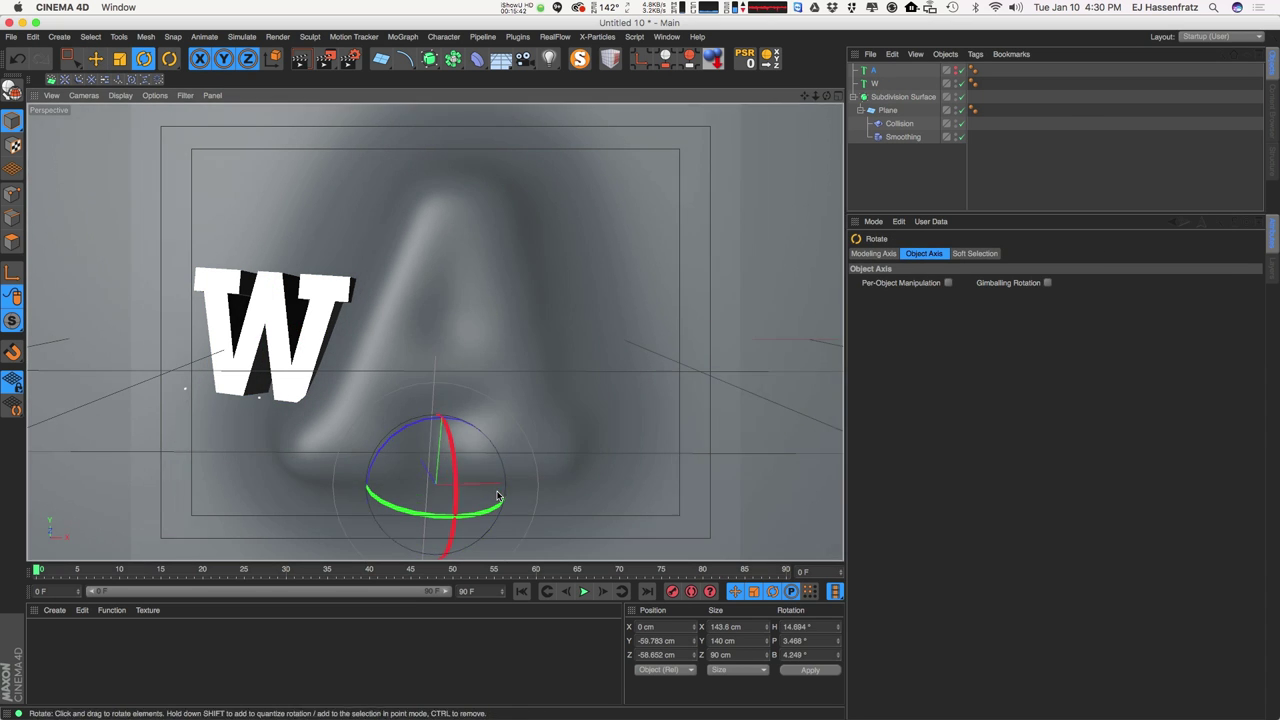
{"action": "mouse_move", "coordinate": [409, 476]}
{"action": "left_mouse_down"}
{"action": "mouse_move", "coordinate": [400, 486]}
{"action": "mouse_move", "coordinate": [414, 491]}
{"action": "mouse_move", "coordinate": [472, 455]}
{"action": "mouse_move", "coordinate": [477, 474]}
{"action": "mouse_move", "coordinate": [478, 442]}
{"action": "mouse_move", "coordinate": [423, 497]}
{"action": "left_mouse_up"}
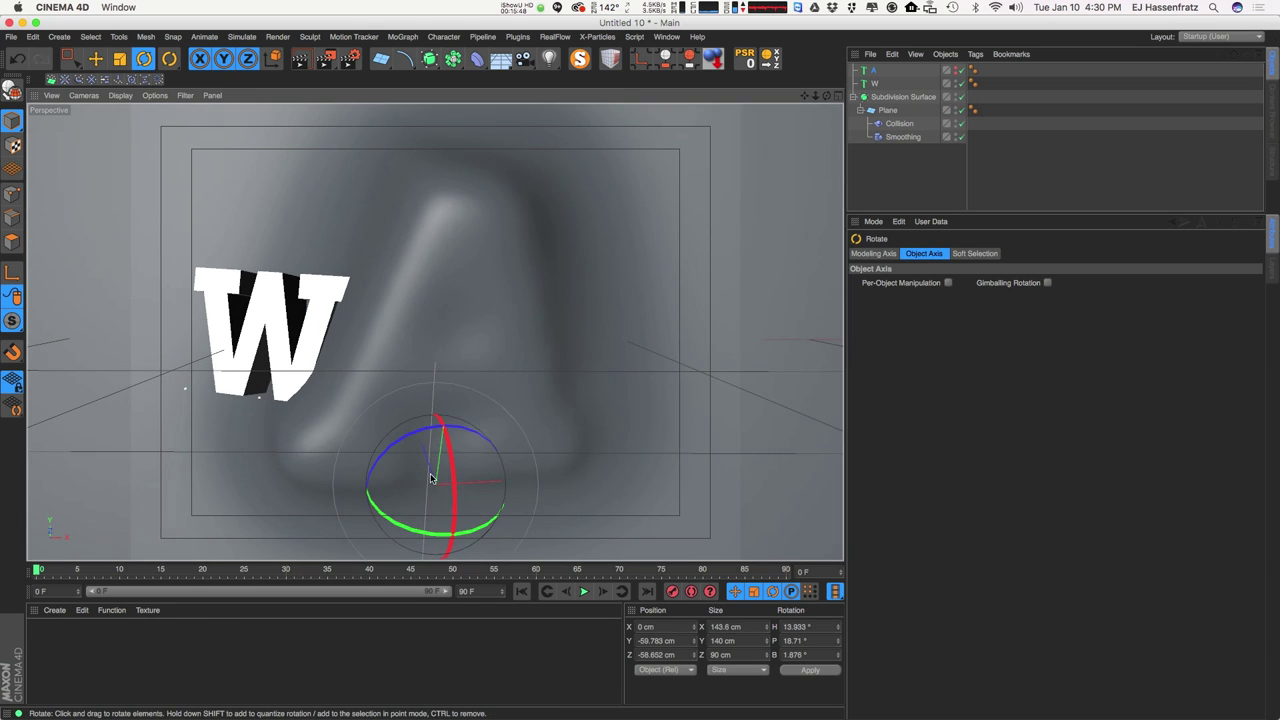
Reposition the W to about X -85 cm, Y -19 cm and Z -55 cm.
{"action": "key", "text": "e"}
{"action": "left_click", "coordinate": [874, 83]}
{"action": "left_click_drag", "start_coordinate": [343, 325], "coordinate": [341, 325]}
{"action": "left_click_drag", "start_coordinate": [322, 377], "coordinate": [371, 342]}
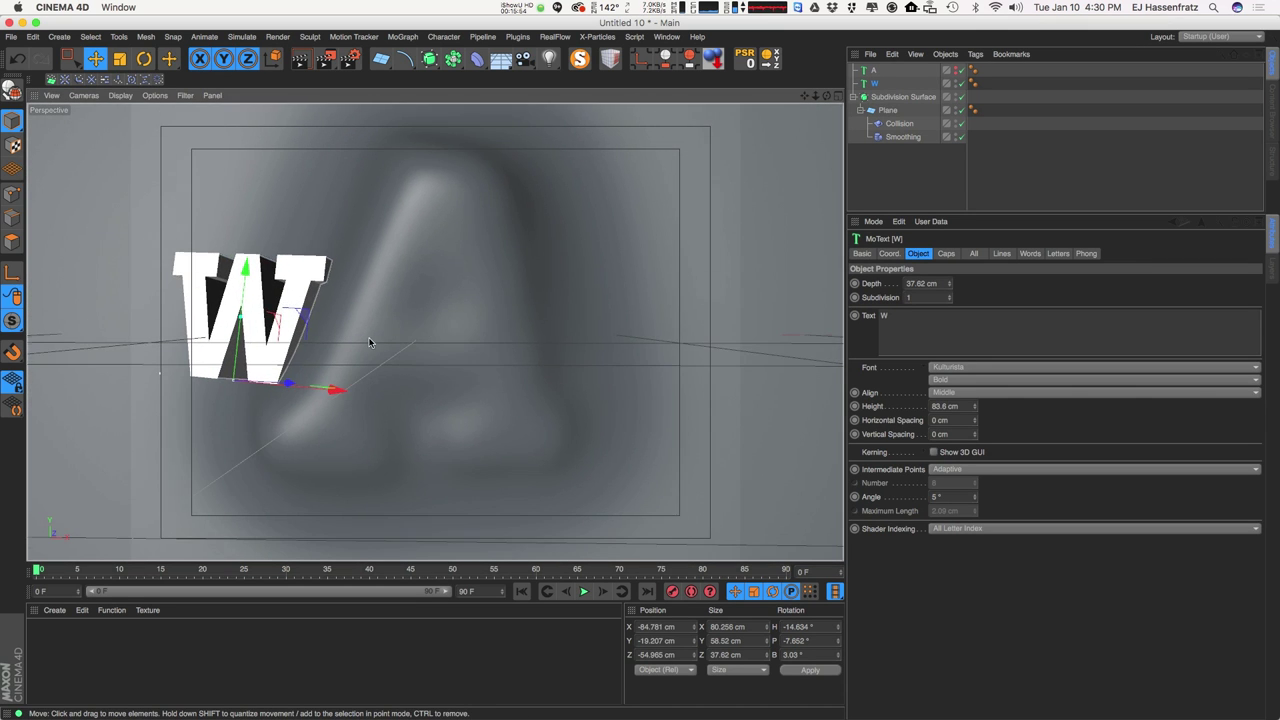
Duplicate the W MoText, name the copy X and change its text to X.
{"action": "left_click_drag", "start_coordinate": [876, 87], "coordinate": [881, 98], "text": "ctrl"}
{"action": "double_click", "coordinate": [881, 97]}
{"action": "type", "text": "X"}
{"action": "left_click", "coordinate": [1081, 333]}
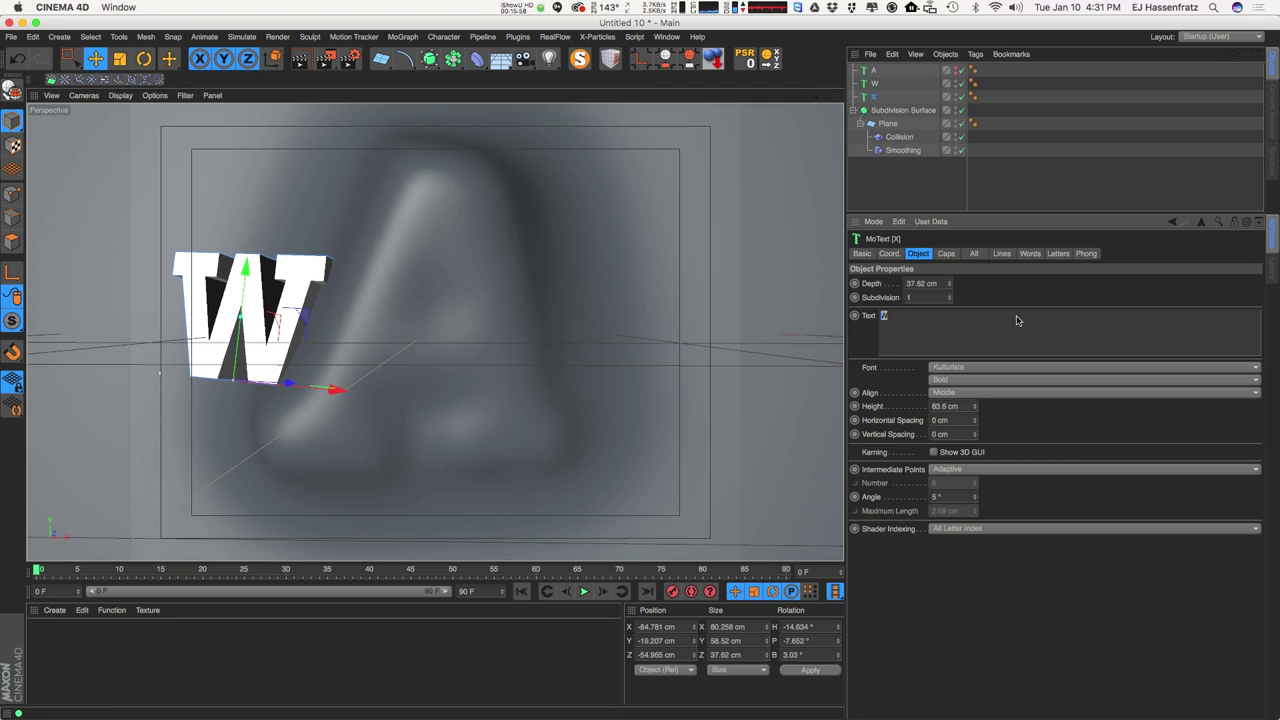
{"action": "left_click", "coordinate": [1053, 288]}
Move the X to the right side of the A at about X 90 cm and rotate it to about 26° heading, -8° pitch and -9° bank.
{"action": "left_click_drag", "start_coordinate": [354, 345], "coordinate": [736, 308]}
{"action": "key", "text": "r"}
{"action": "left_click_drag", "start_coordinate": [558, 358], "coordinate": [622, 400]}
{"action": "left_click_drag", "start_coordinate": [615, 349], "coordinate": [634, 363]}
{"action": "key", "text": "r"}
{"action": "left_click_drag", "start_coordinate": [553, 376], "coordinate": [550, 344]}
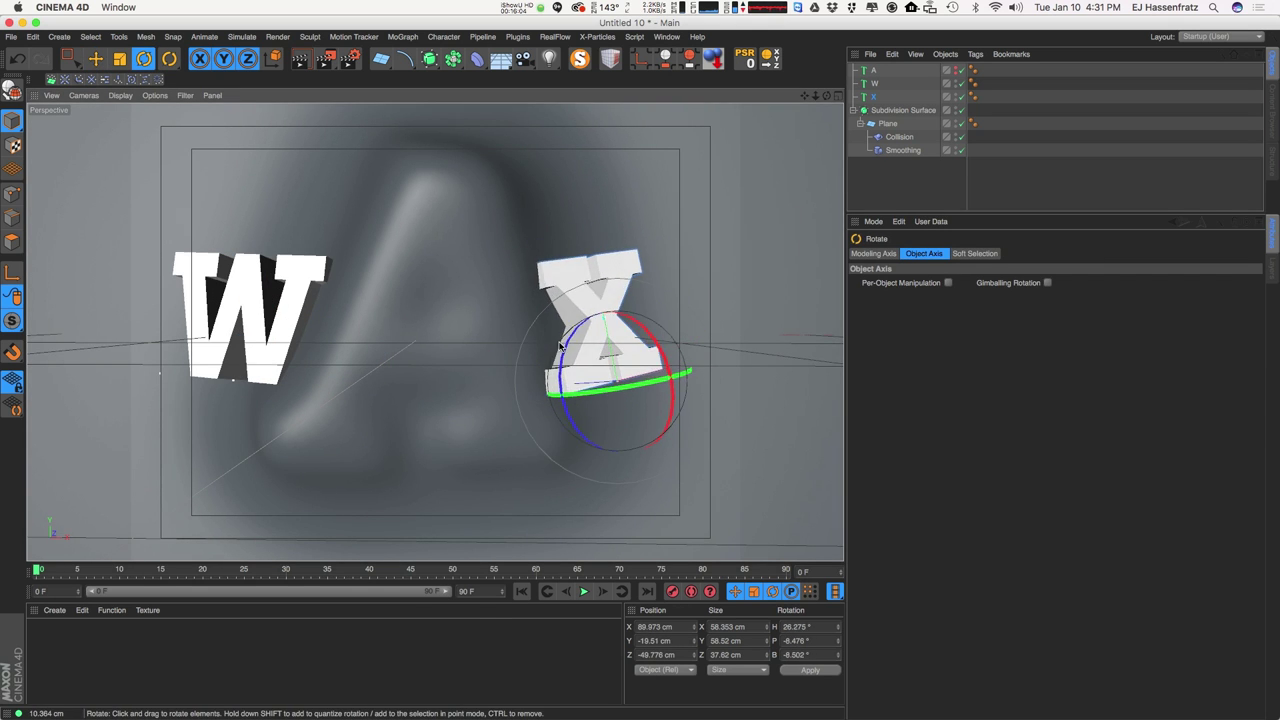
{"action": "key", "text": "e"}
Scale the W up to about 102 cm wide and shift it to about X -92 cm.
{"action": "left_click", "coordinate": [874, 83]}
{"action": "key", "text": "t"}
{"action": "left_click_drag", "start_coordinate": [403, 328], "coordinate": [490, 228]}
{"action": "key", "text": "e"}
{"action": "left_click_drag", "start_coordinate": [461, 314], "coordinate": [445, 317]}
{"action": "middle_click_drag", "start_coordinate": [470, 360], "coordinate": [499, 381], "text": "alt"}
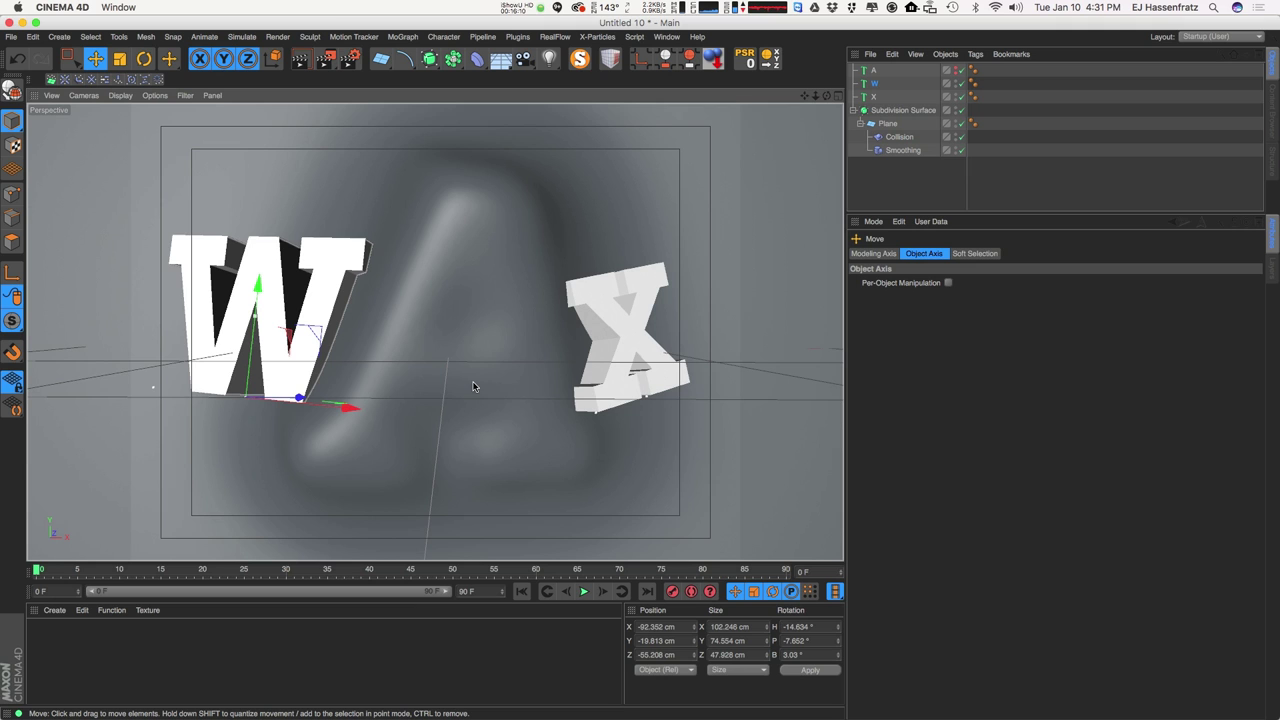
{"action": "left_click_drag", "start_coordinate": [474, 386], "coordinate": [475, 304], "text": "alt"}
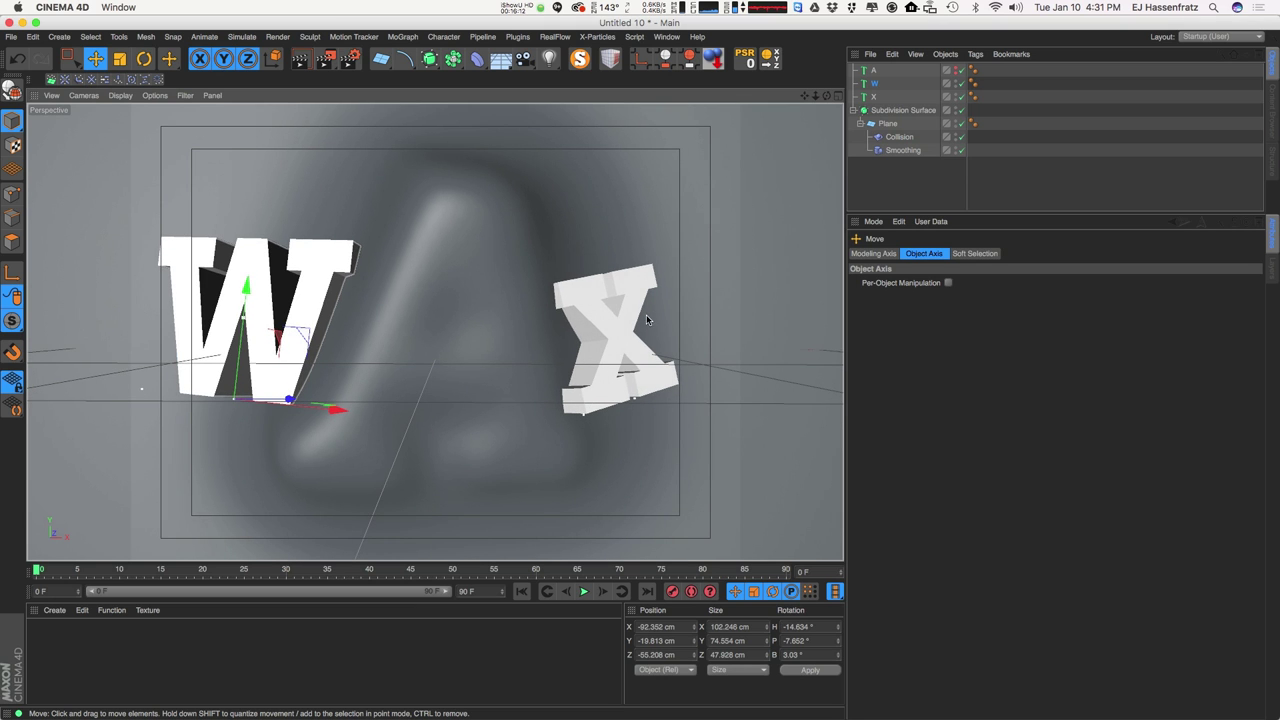
Move the X to about X 98 cm, Y -18 cm, Z -46 cm and rotate it to about 24° heading, -6° pitch, -10° bank.
{"action": "left_click", "coordinate": [577, 373]}
{"action": "left_click_drag", "start_coordinate": [694, 380], "coordinate": [709, 376]}
{"action": "key", "text": "r"}
{"action": "mouse_move", "coordinate": [617, 409]}
{"action": "left_mouse_down"}
{"action": "mouse_move", "coordinate": [606, 422]}
{"action": "mouse_move", "coordinate": [598, 410]}
{"action": "left_mouse_up"}
{"action": "key", "text": "e"}
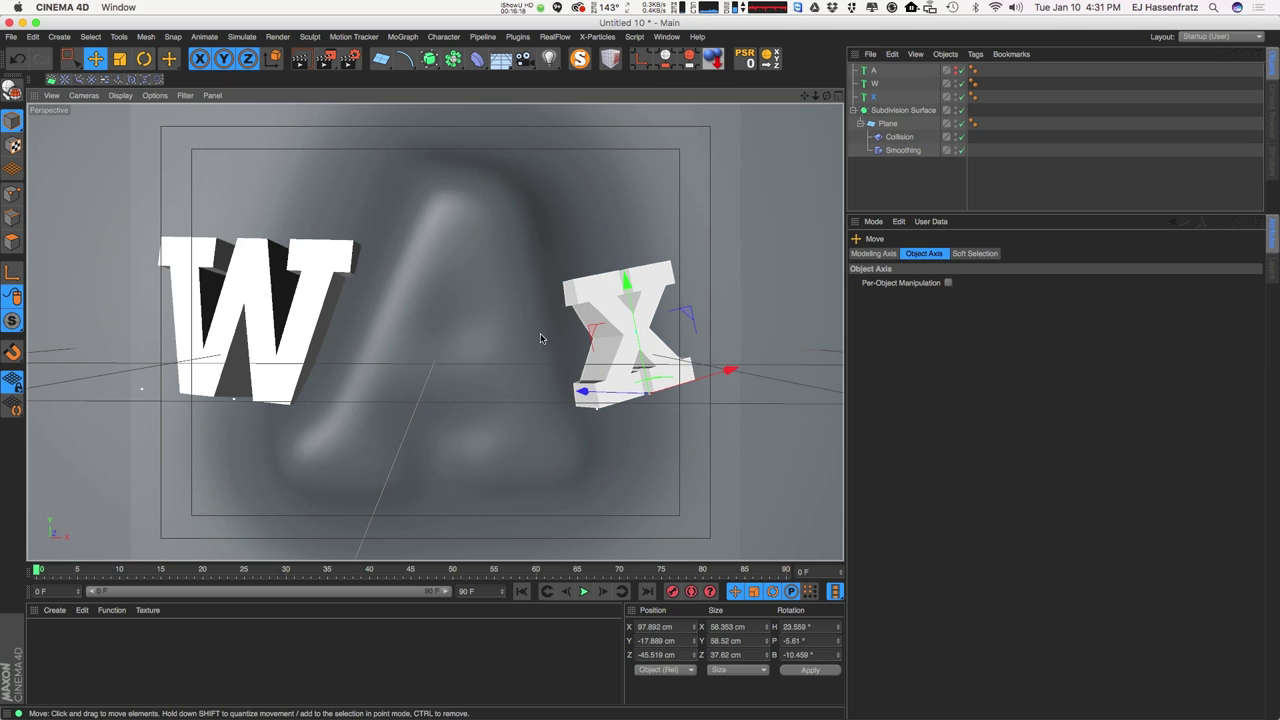
{"action": "left_click_drag", "start_coordinate": [466, 339], "coordinate": [399, 357], "text": "alt"}
{"action": "left_click", "coordinate": [280, 338]}
{"action": "left_click", "coordinate": [619, 336]}
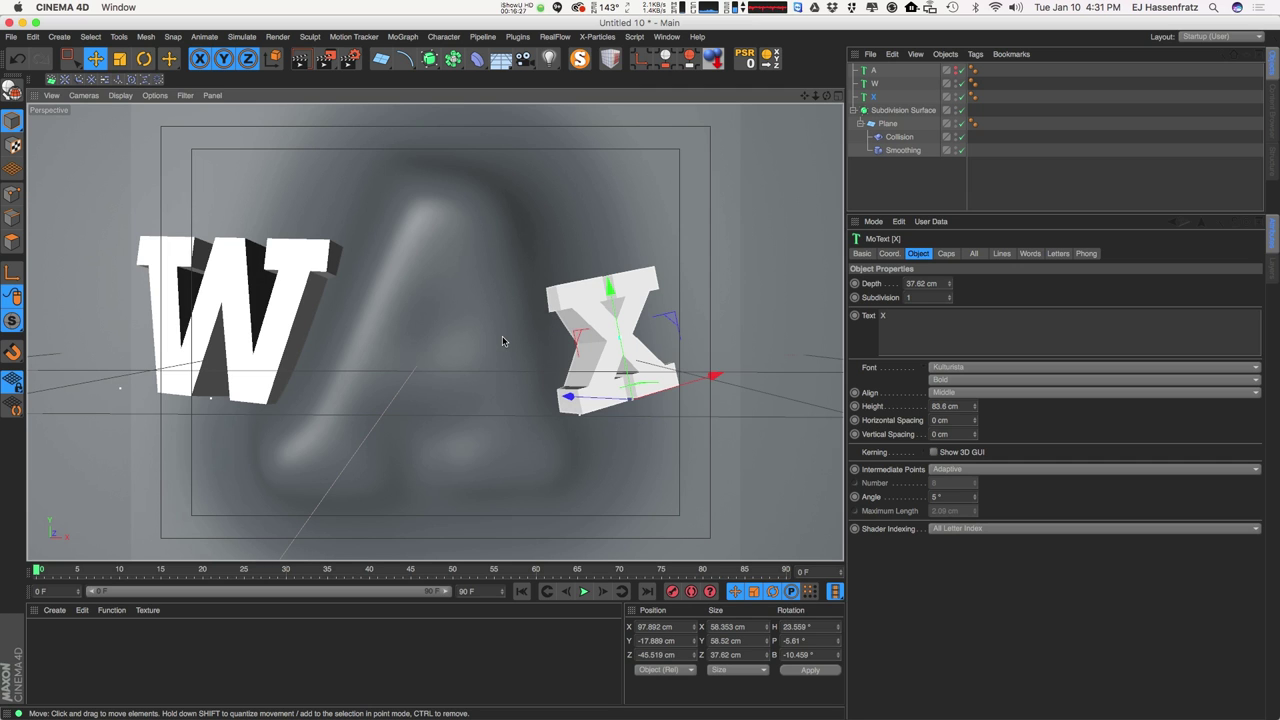
{"action": "left_click_drag", "start_coordinate": [467, 286], "coordinate": [488, 338], "text": "alt"}
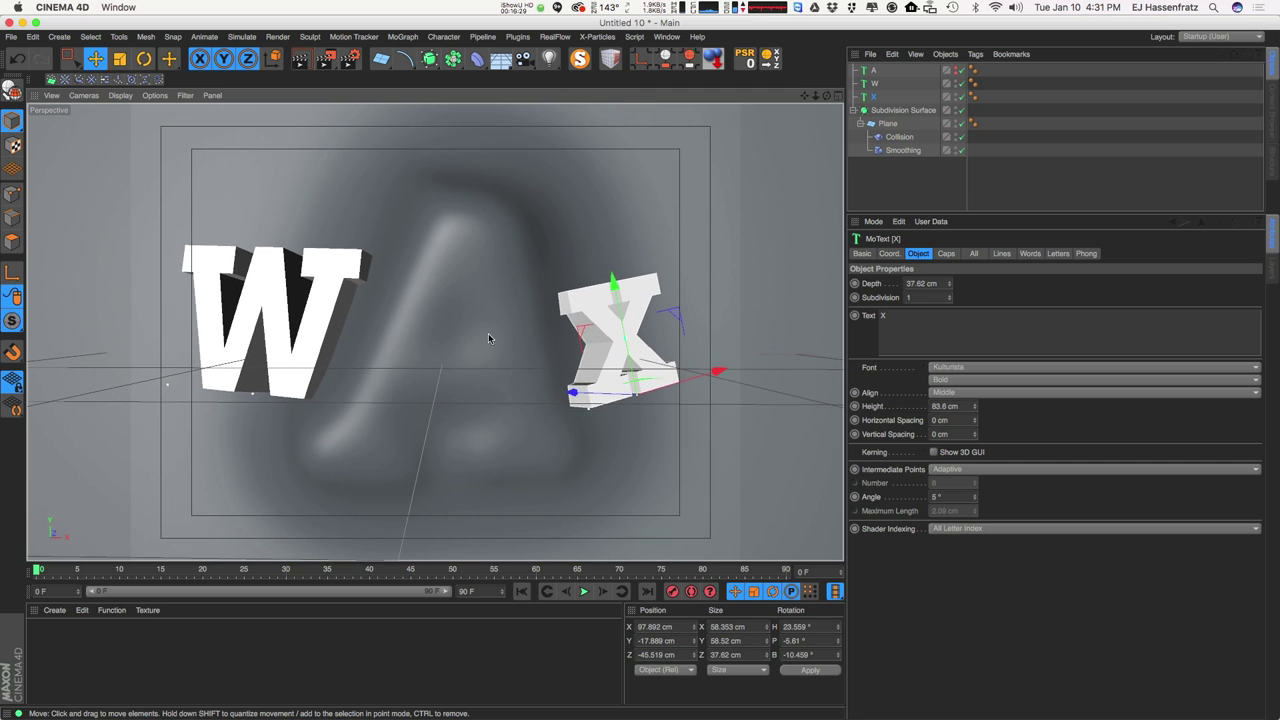
Add the X and W MoText objects to the Collision deformer's colliders and hide both letters.
{"action": "left_click", "coordinate": [897, 136]}
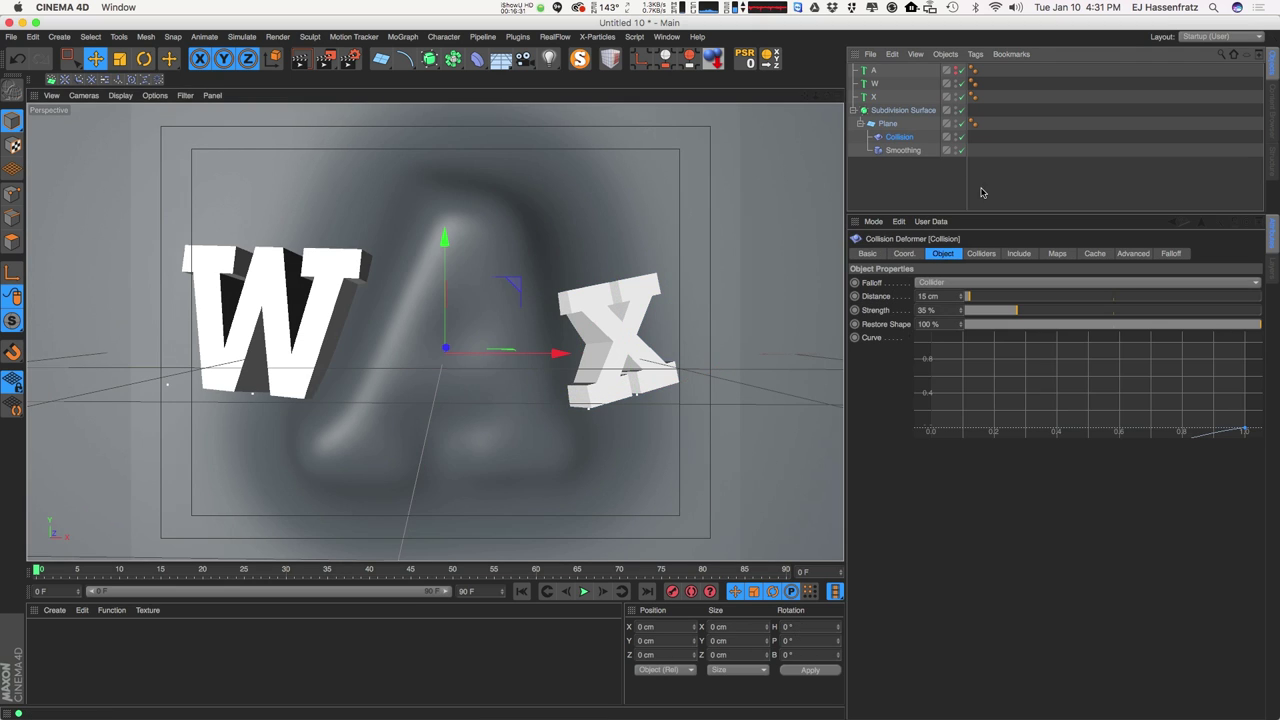
{"action": "left_click", "coordinate": [983, 254]}
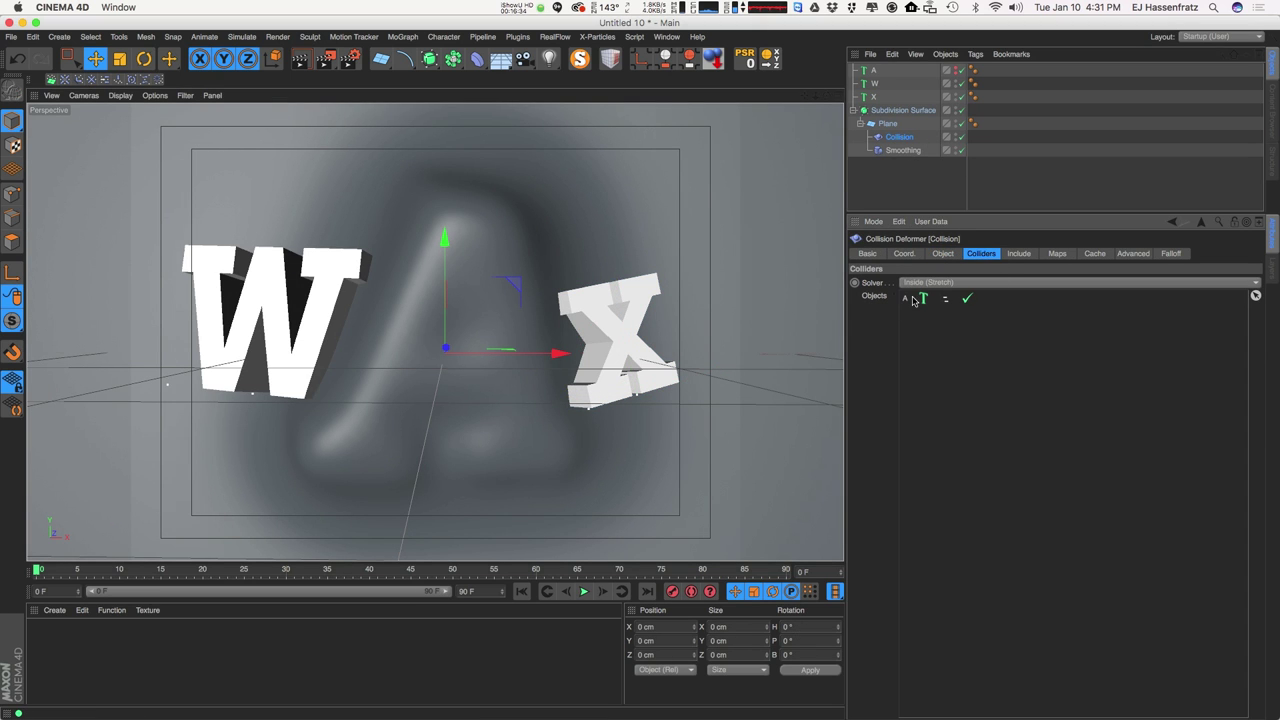
{"action": "left_click_drag", "start_coordinate": [874, 96], "coordinate": [912, 312]}
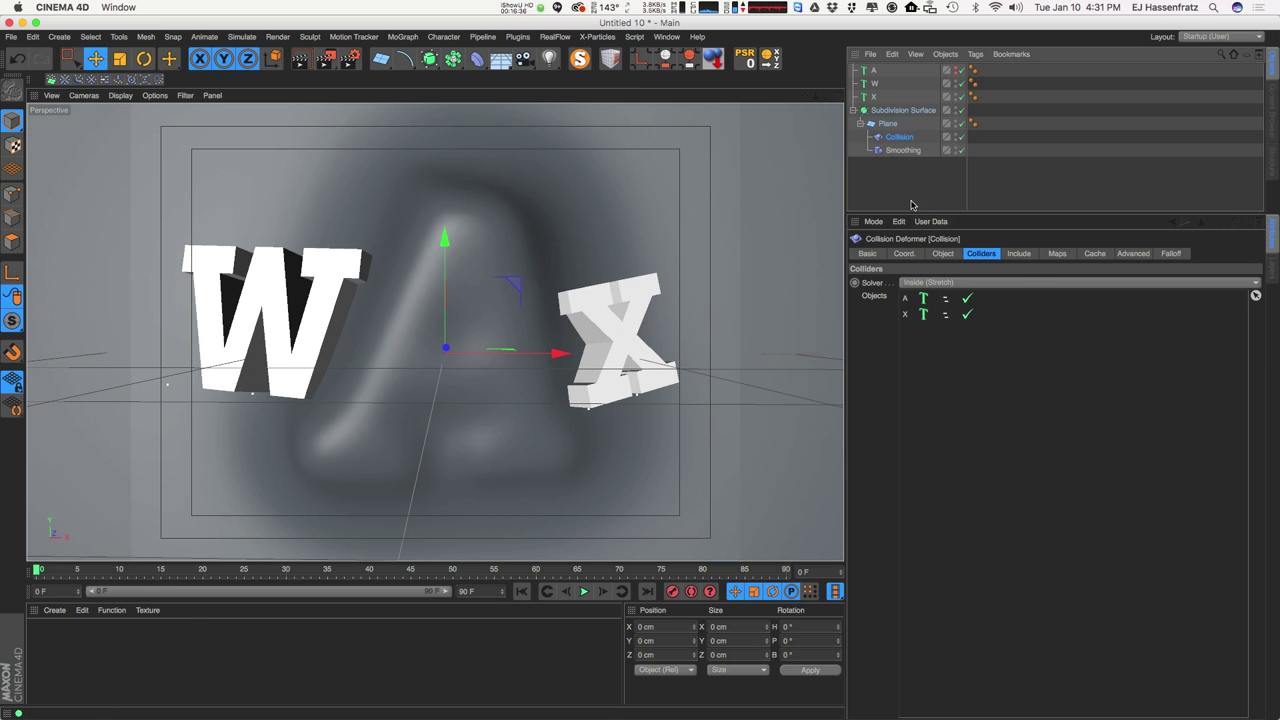
{"action": "left_click_drag", "start_coordinate": [900, 94], "coordinate": [951, 378]}
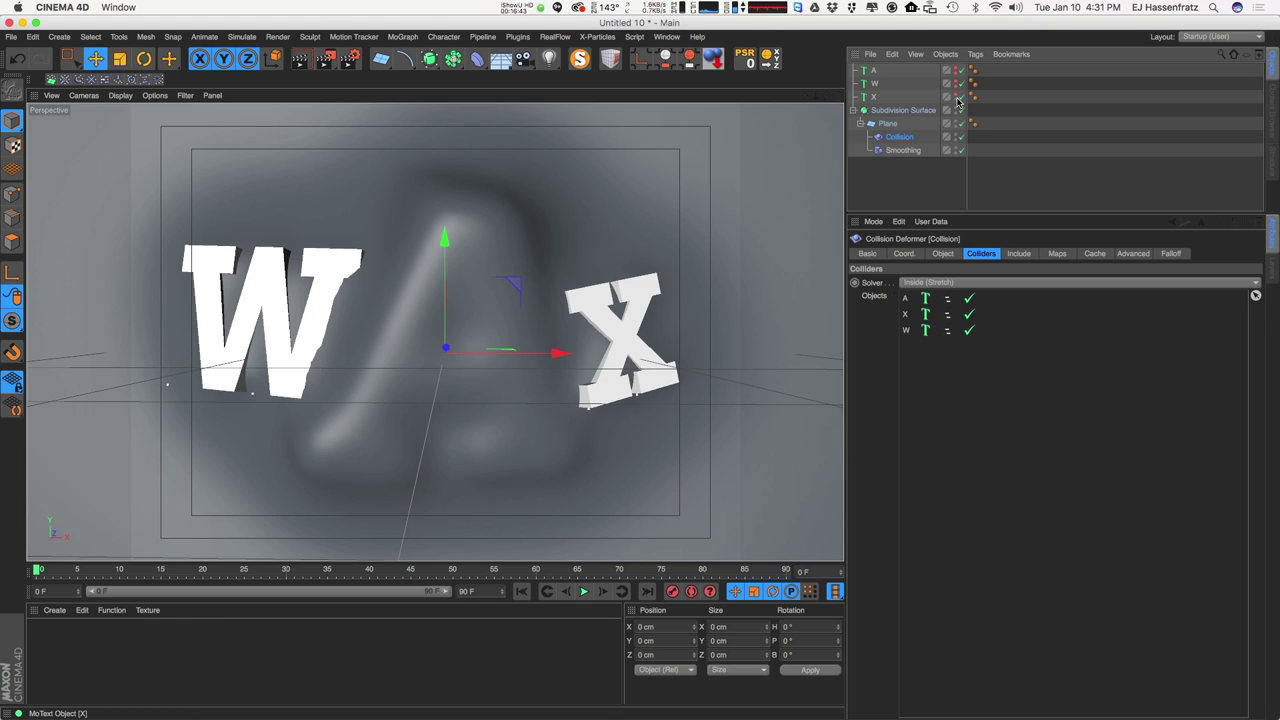
{"action": "left_click", "coordinate": [1018, 152]}
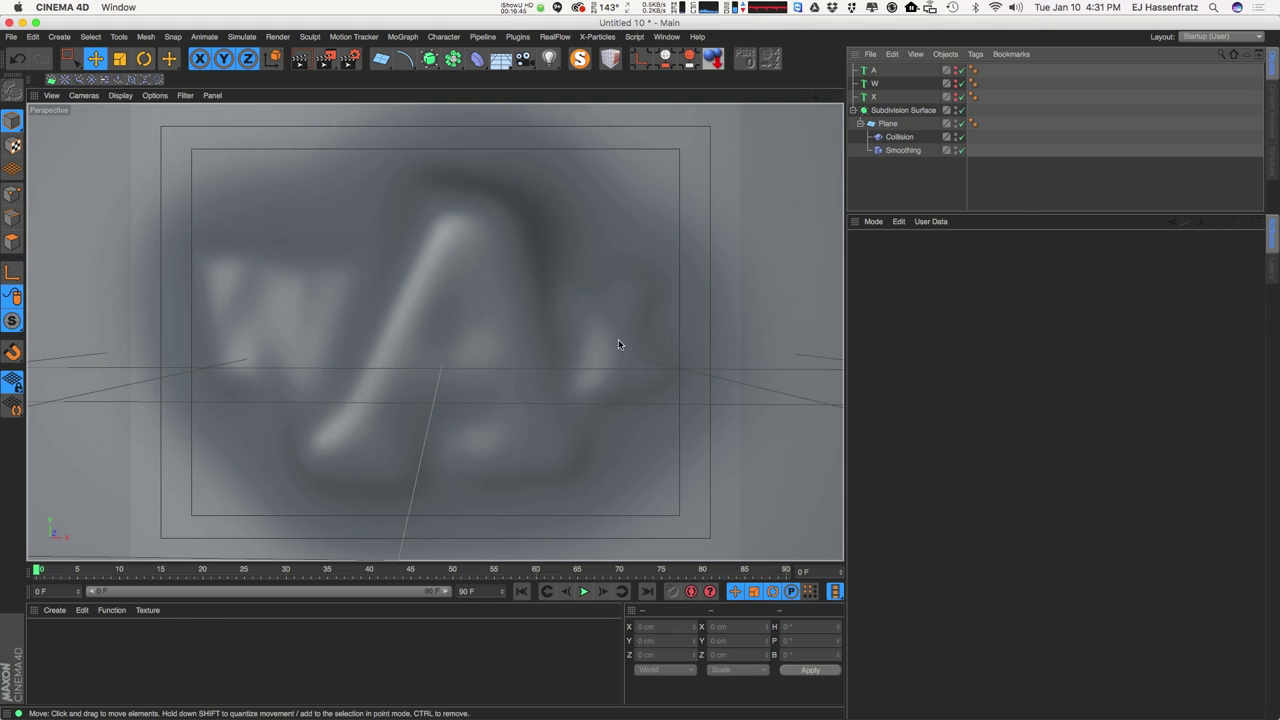
Preview the embossed letters at High viewport level of detail and return the level of detail to Medium.
{"action": "left_click_drag", "start_coordinate": [482, 331], "coordinate": [451, 308], "text": "alt"}
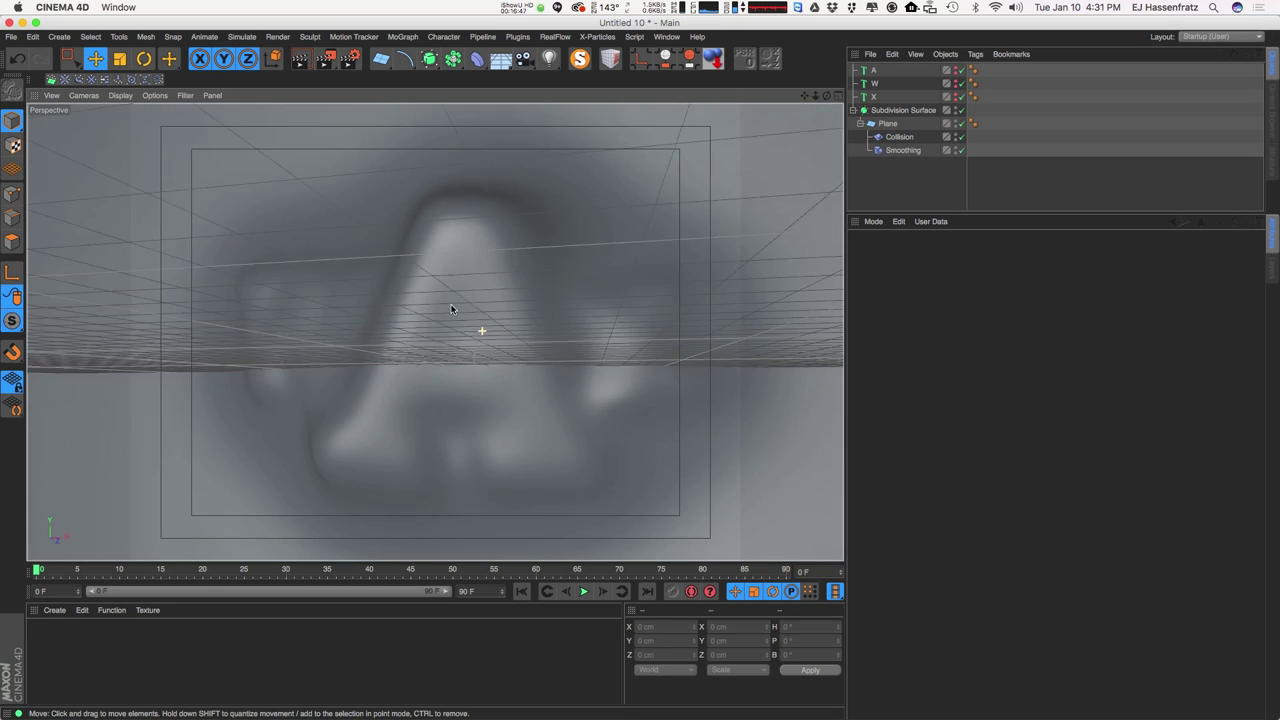
{"action": "left_click", "coordinate": [155, 95]}
{"action": "mouse_move", "coordinate": [168, 115]}
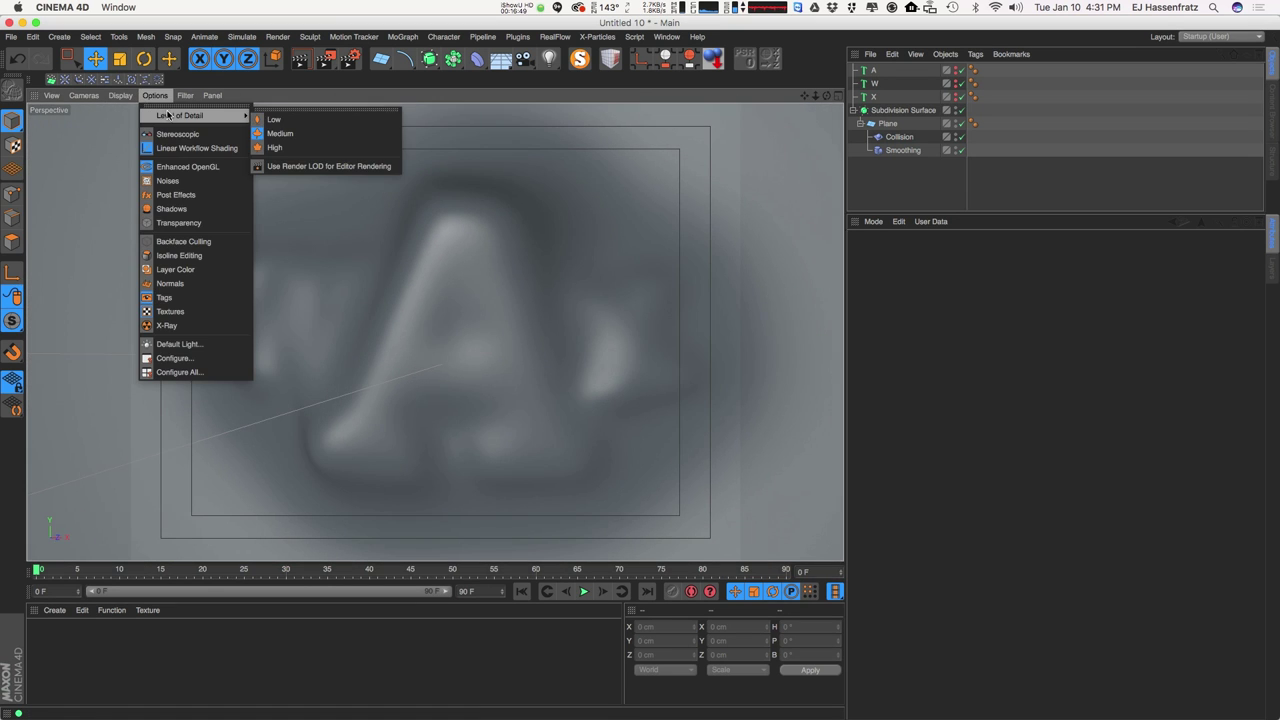
{"action": "left_click", "coordinate": [314, 134]}
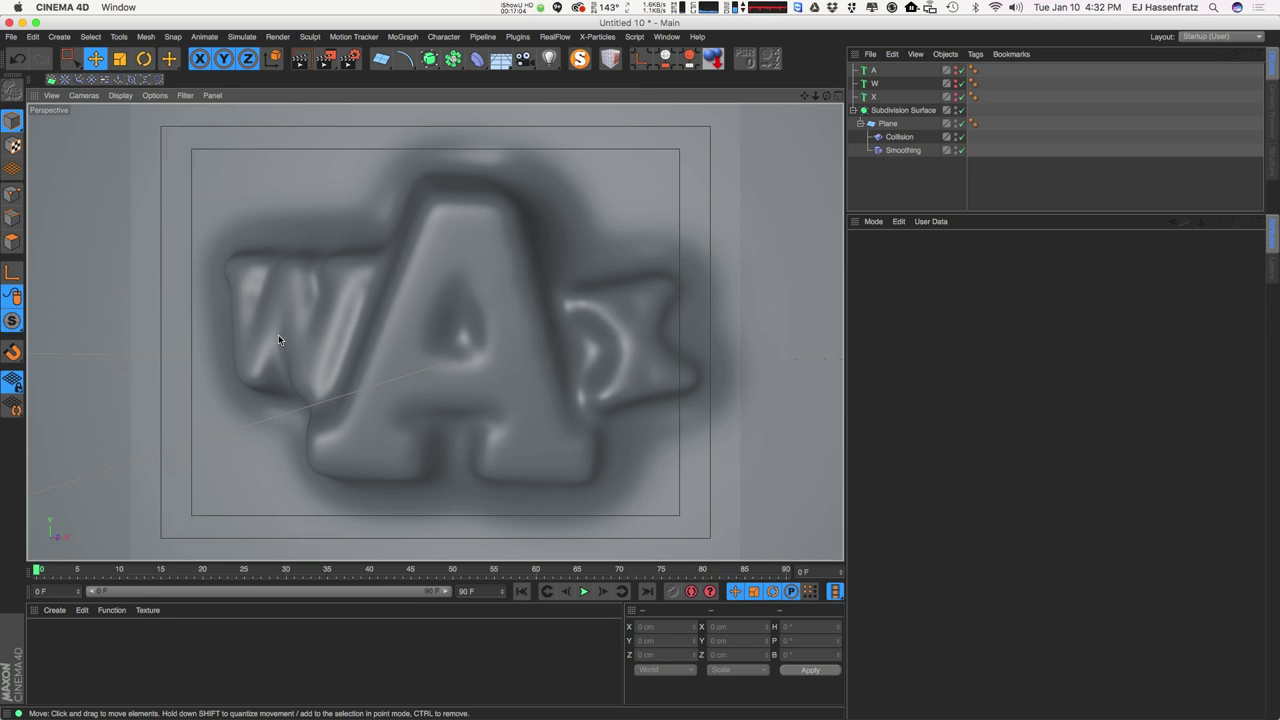
{"action": "left_click", "coordinate": [154, 95]}
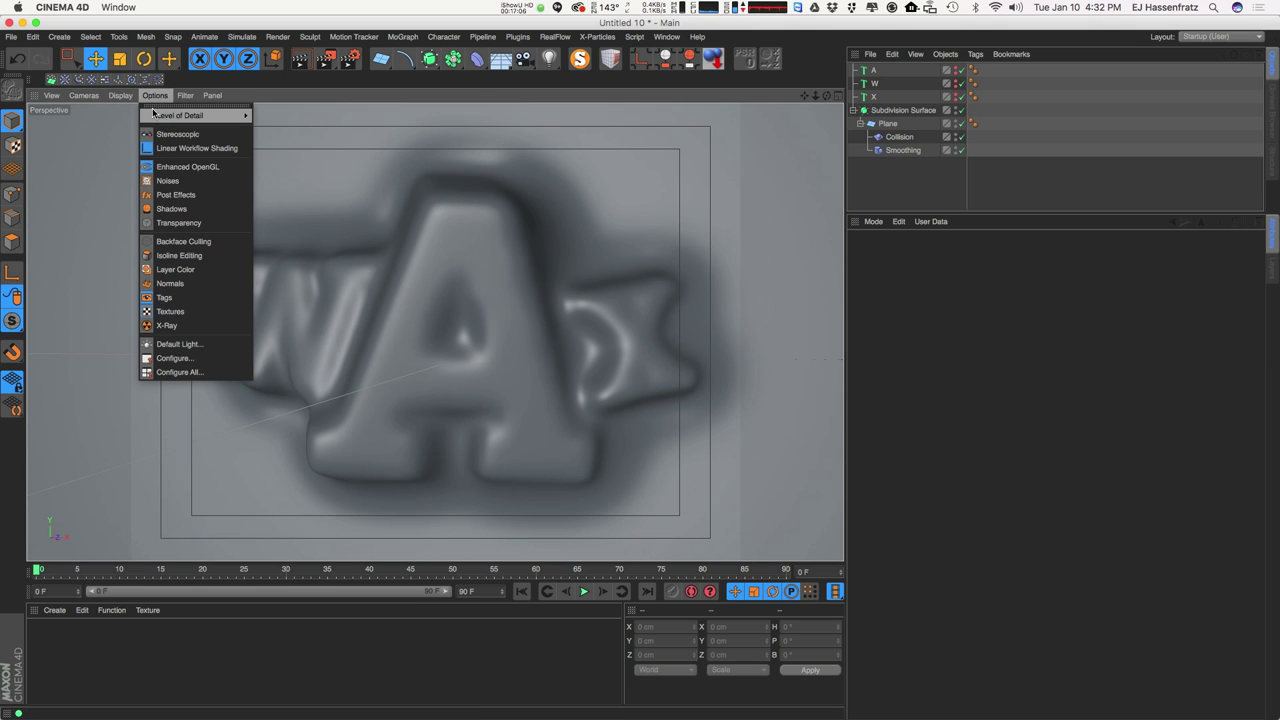
{"action": "mouse_move", "coordinate": [200, 113]}
{"action": "left_click", "coordinate": [288, 130]}
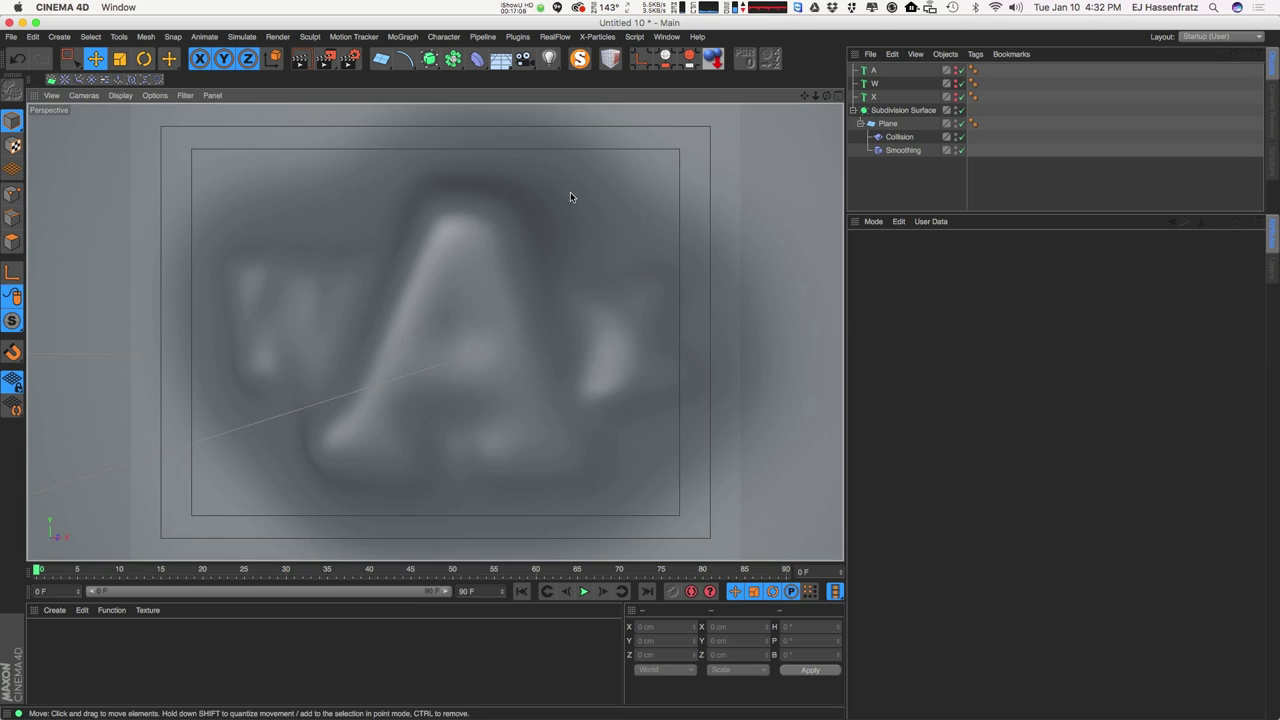
With the Collision deformer off and all letters shown, move the W to about X -119 cm, Y -13 cm and Z -60 cm.
{"action": "left_click", "coordinate": [874, 83]}
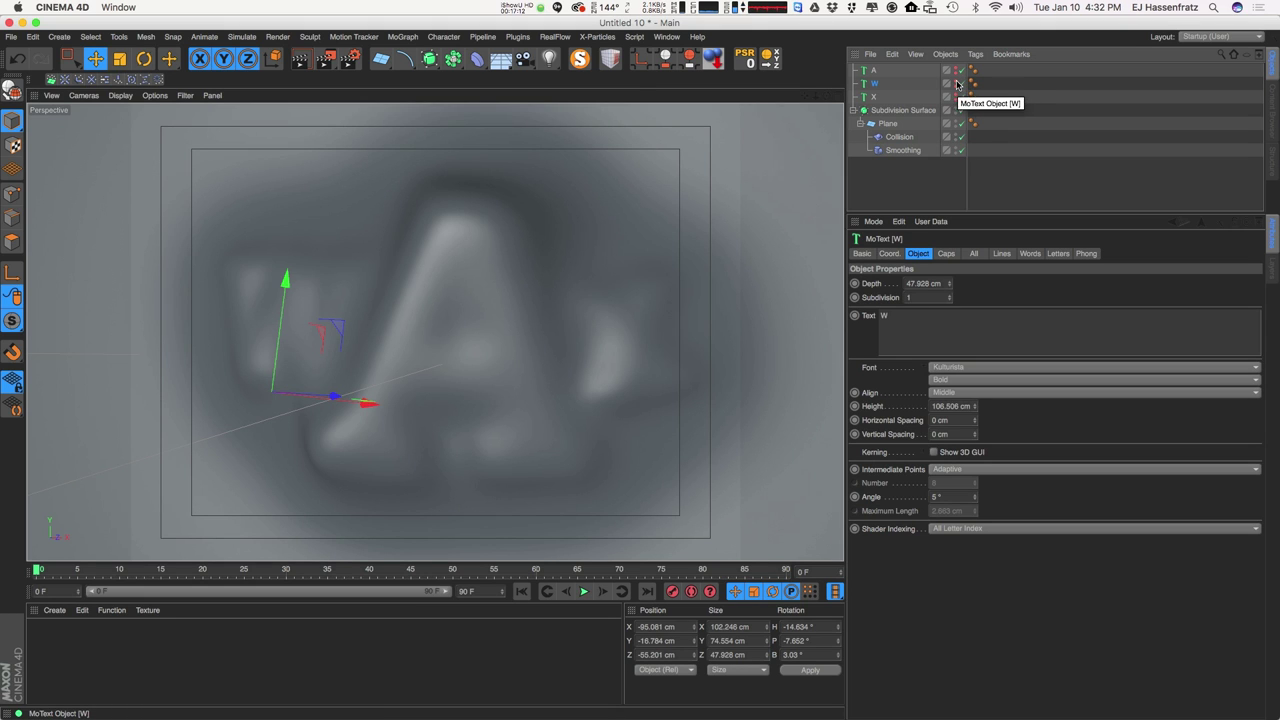
{"action": "left_click_drag", "start_coordinate": [407, 336], "coordinate": [374, 355]}
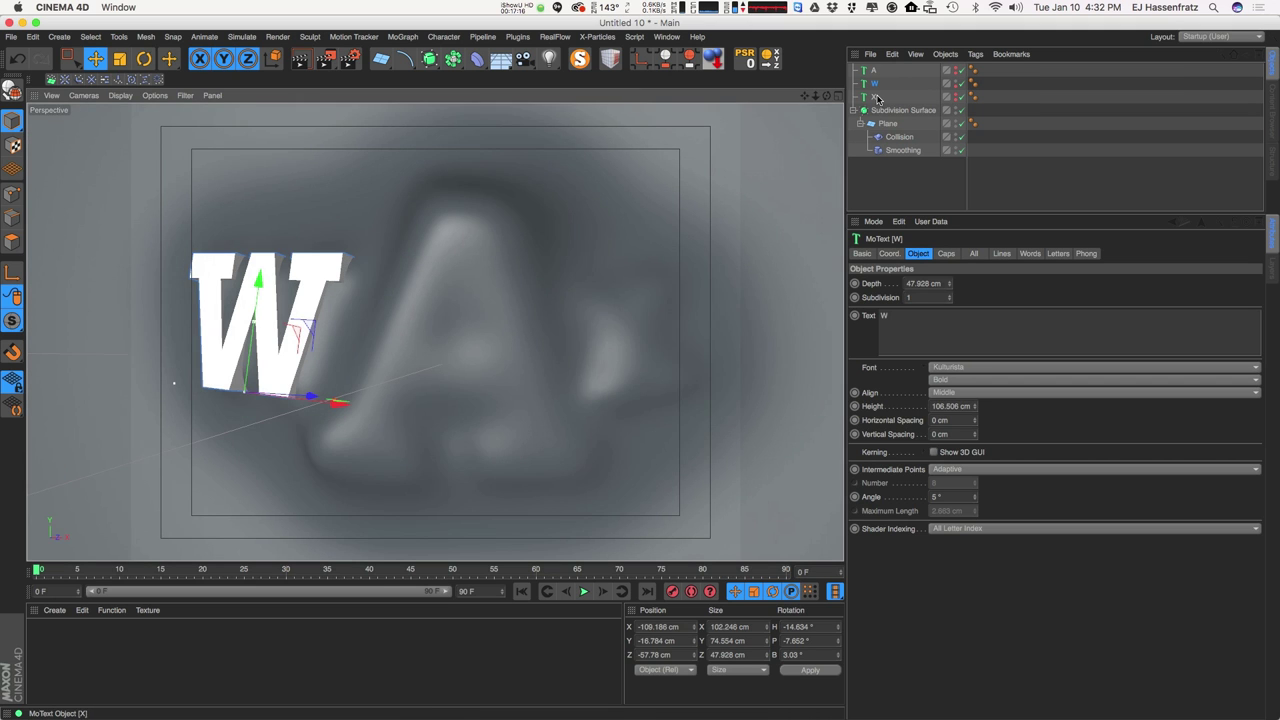
{"action": "left_click", "coordinate": [961, 136]}
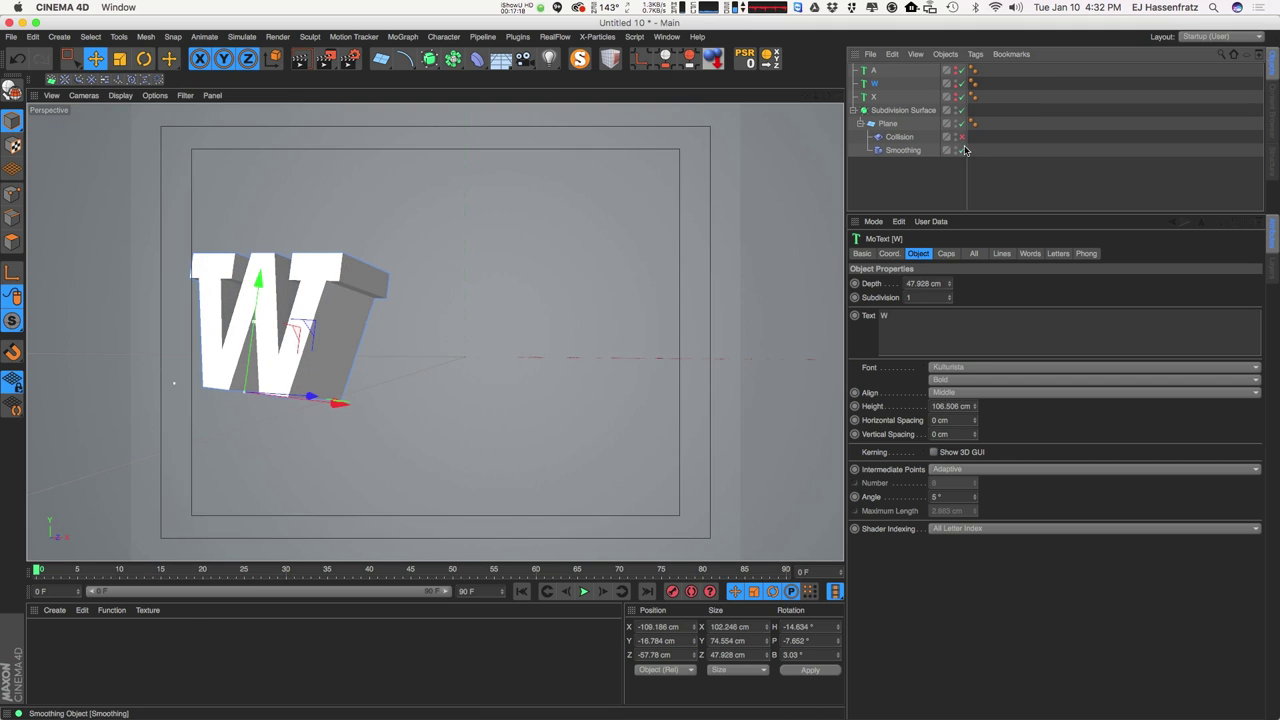
{"action": "left_click_drag", "start_coordinate": [360, 335], "coordinate": [351, 330]}
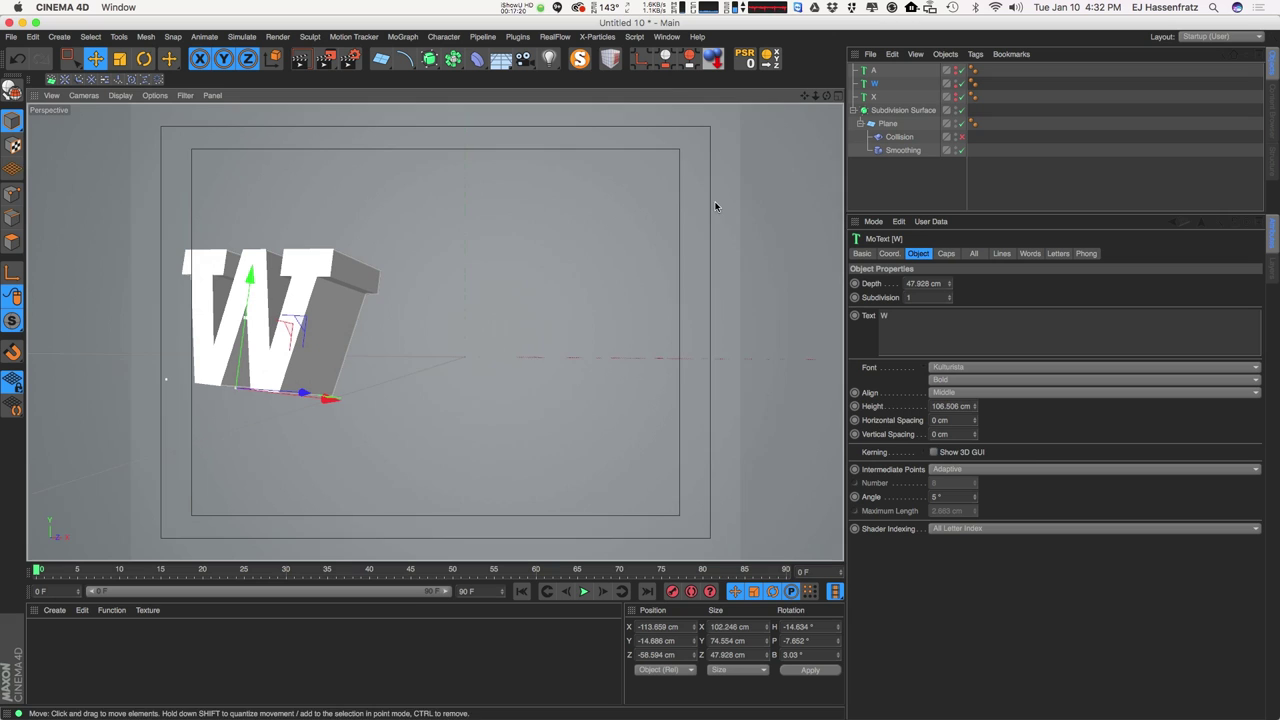
{"action": "left_click", "coordinate": [959, 71]}
{"action": "left_click_drag", "start_coordinate": [416, 353], "coordinate": [407, 352]}
{"action": "left_click", "coordinate": [959, 97]}
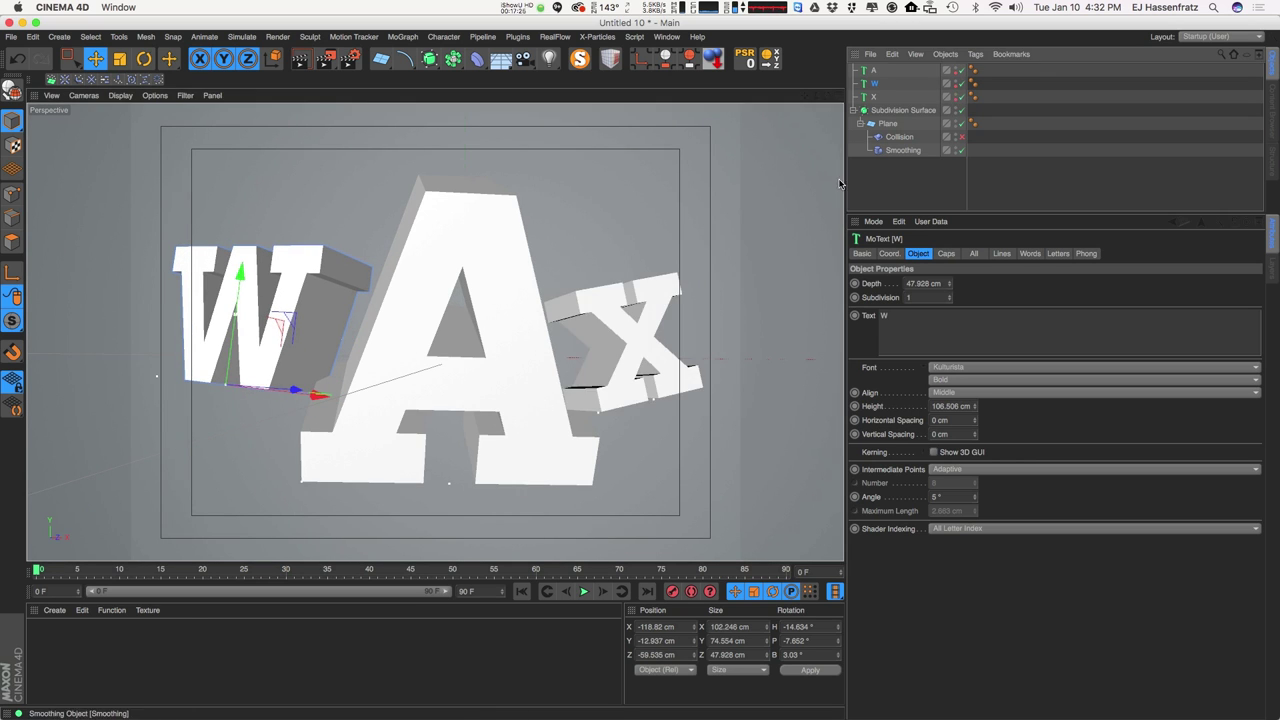
Adjust the position of the X slightly on the right side of the A and check the spacing of the letters.
{"action": "left_click_drag", "start_coordinate": [628, 323], "coordinate": [720, 333]}
{"action": "left_click_drag", "start_coordinate": [620, 404], "coordinate": [630, 407]}
{"action": "mouse_move", "coordinate": [590, 392]}
{"action": "left_mouse_down", "text": "alt"}
{"action": "mouse_move", "coordinate": [596, 485]}
{"action": "mouse_move", "coordinate": [583, 380]}
{"action": "mouse_move", "coordinate": [605, 375]}
{"action": "left_mouse_up", "text": "alt"}
{"action": "left_click_drag", "start_coordinate": [472, 435], "coordinate": [283, 320], "text": "alt"}
{"action": "left_click", "coordinate": [283, 320]}
{"action": "left_click_drag", "start_coordinate": [391, 294], "coordinate": [495, 297], "text": "alt"}
Rotate the A to about 25° heading, 10° pitch, -2° bank and move it to about X 9 cm, Y -59 cm, Z -57 cm.
{"action": "left_click", "coordinate": [478, 311]}
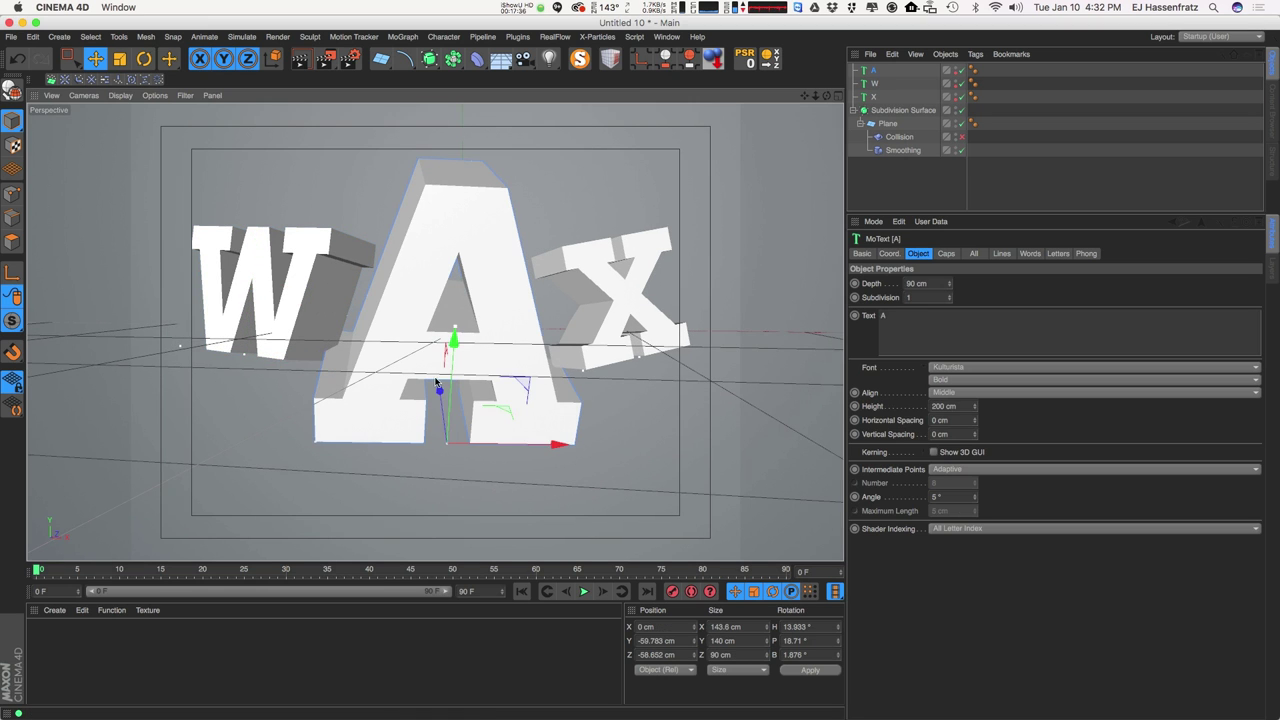
{"action": "key", "text": "r"}
{"action": "left_click_drag", "start_coordinate": [423, 448], "coordinate": [496, 366]}
{"action": "left_click_drag", "start_coordinate": [437, 434], "coordinate": [520, 411]}
{"action": "key", "text": "e"}
{"action": "middle_click_drag", "start_coordinate": [489, 332], "coordinate": [483, 324], "text": "alt"}
{"action": "left_click_drag", "start_coordinate": [504, 322], "coordinate": [512, 322]}
Re-enable the Collision deformer with the letters hidden and set the viewport level of detail to High.
{"action": "left_click", "coordinate": [963, 137]}
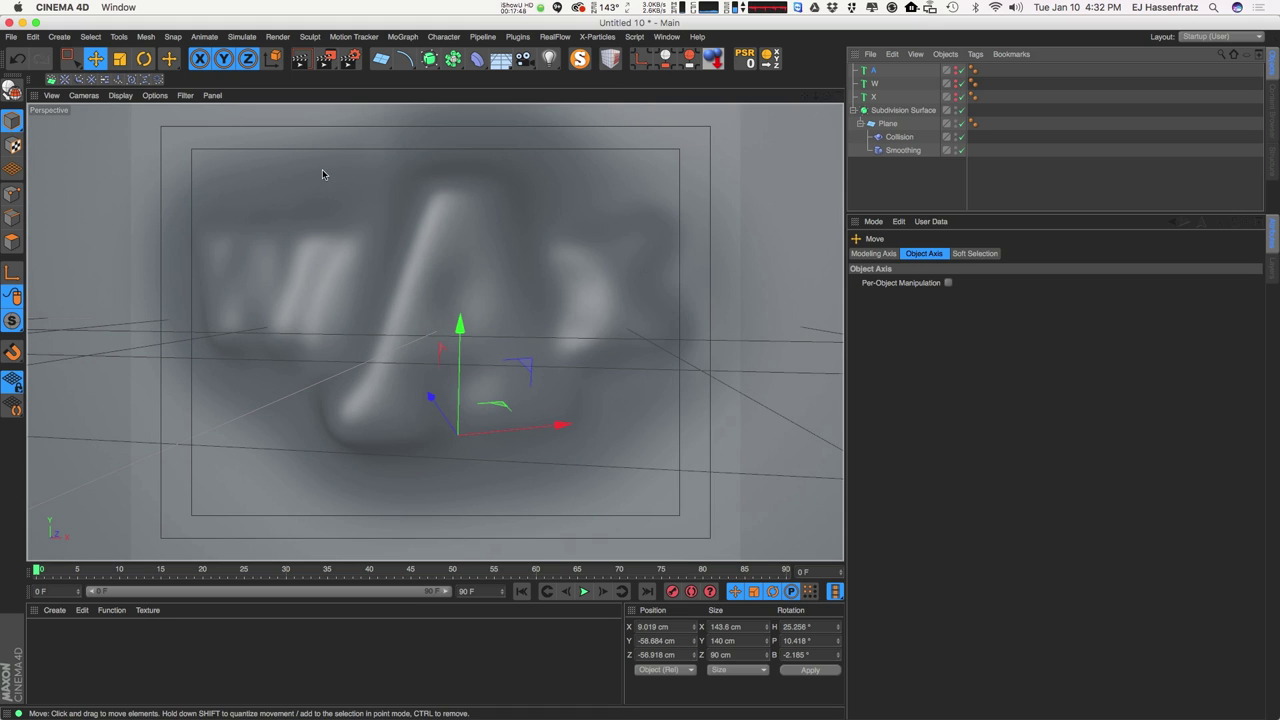
{"action": "left_click", "coordinate": [185, 95]}
{"action": "mouse_move", "coordinate": [160, 95]}
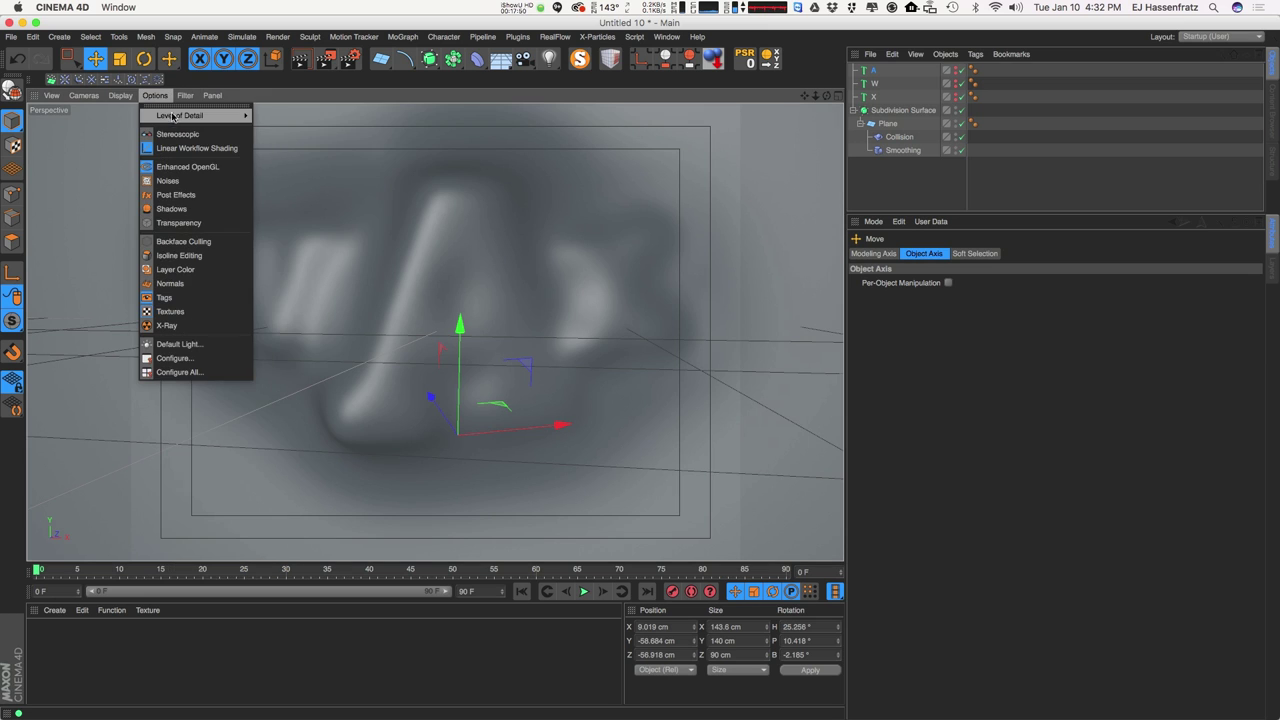
{"action": "left_click", "coordinate": [283, 146]}
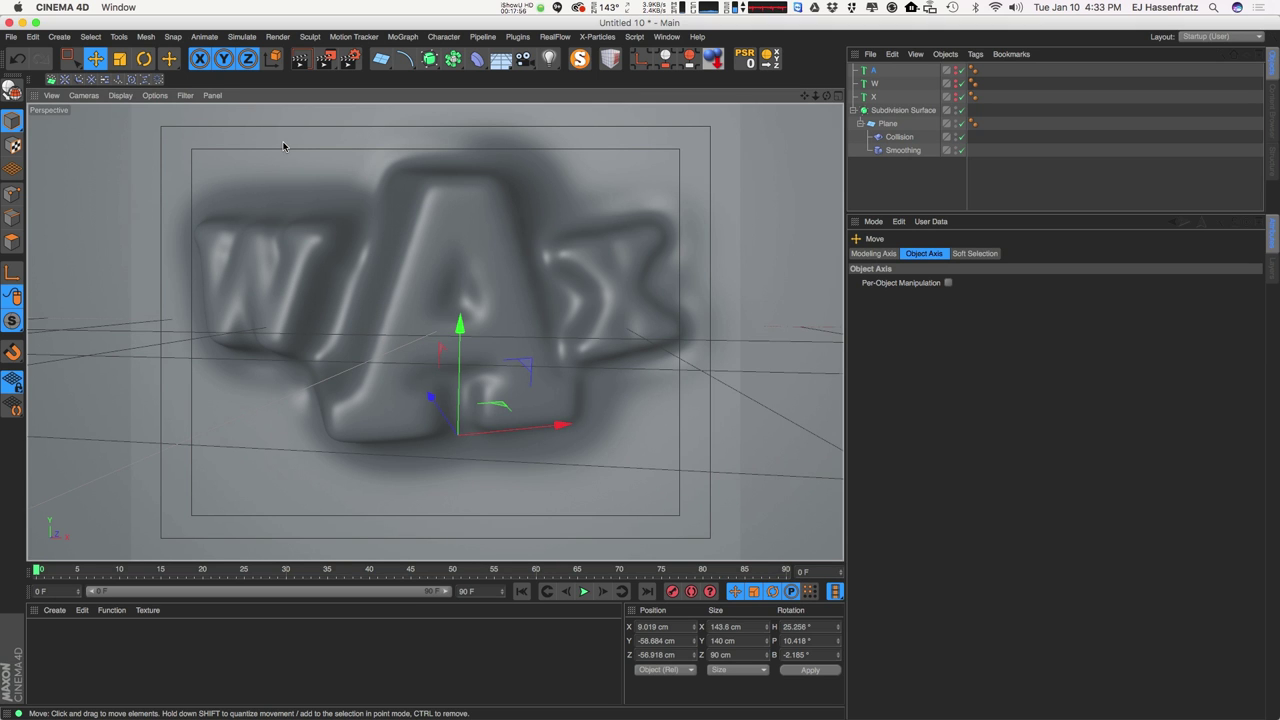
{"action": "left_click", "coordinate": [994, 190]}
{"action": "middle_click_drag", "start_coordinate": [629, 398], "coordinate": [610, 418], "text": "alt"}
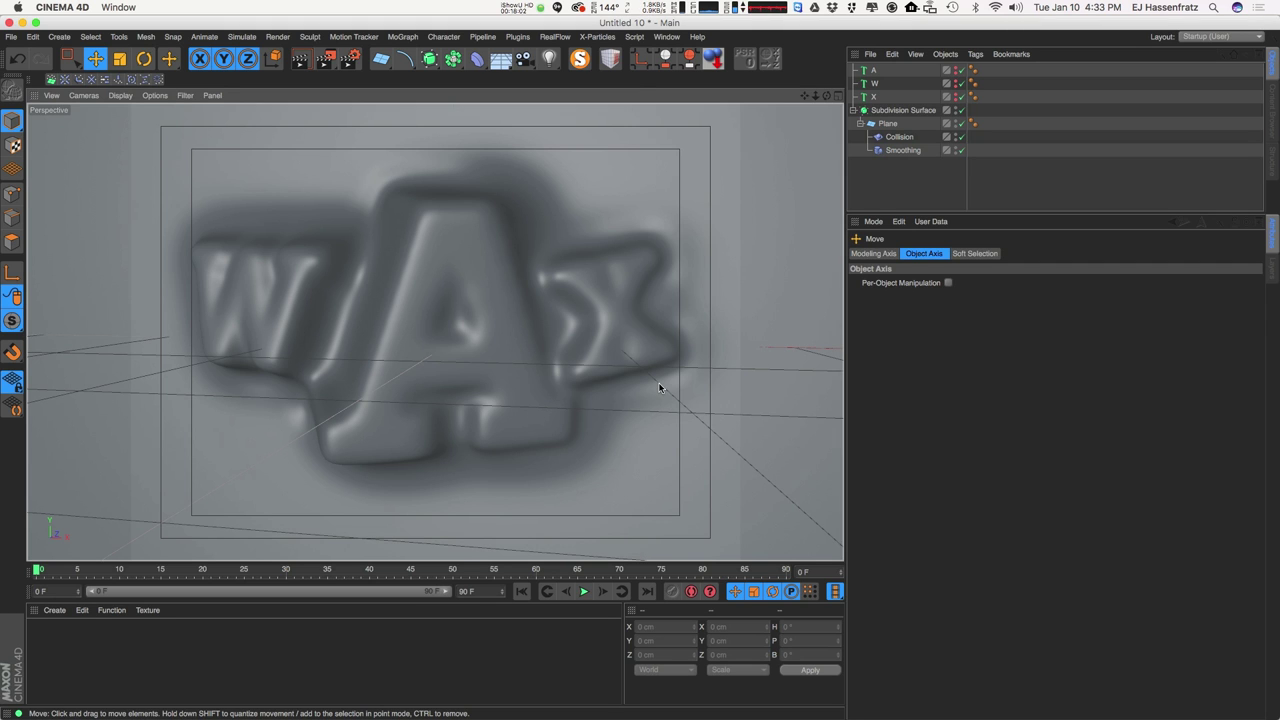
Set the Smoothing deformer's Stiffness to 89%.
{"action": "left_click", "coordinate": [903, 150]}
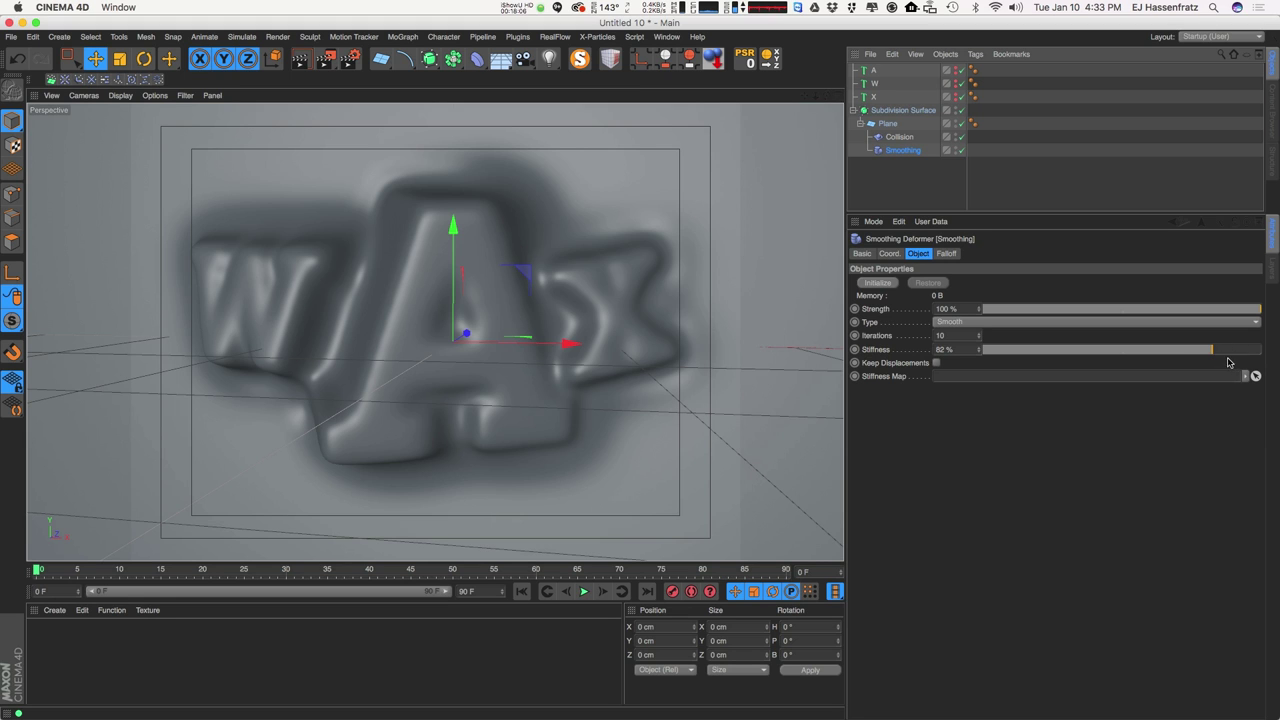
{"action": "left_click_drag", "start_coordinate": [1225, 366], "coordinate": [1221, 366]}
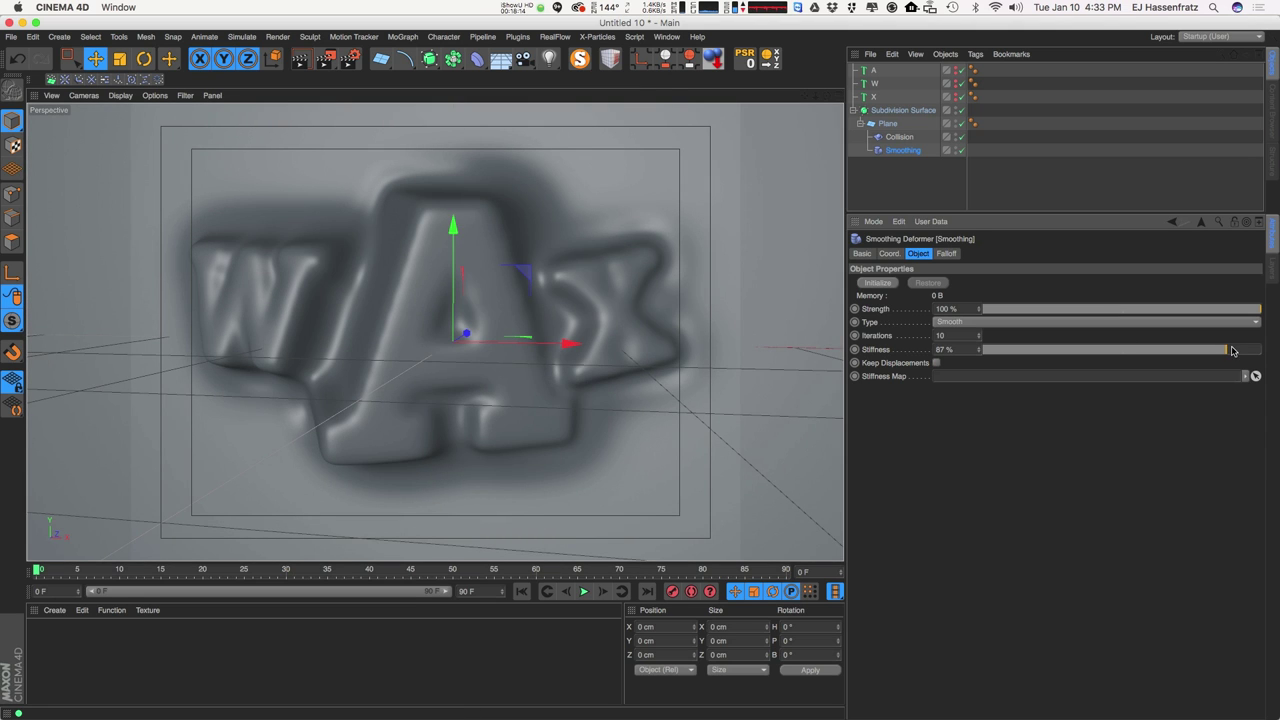
{"action": "left_click_drag", "start_coordinate": [1236, 362], "coordinate": [1237, 359]}
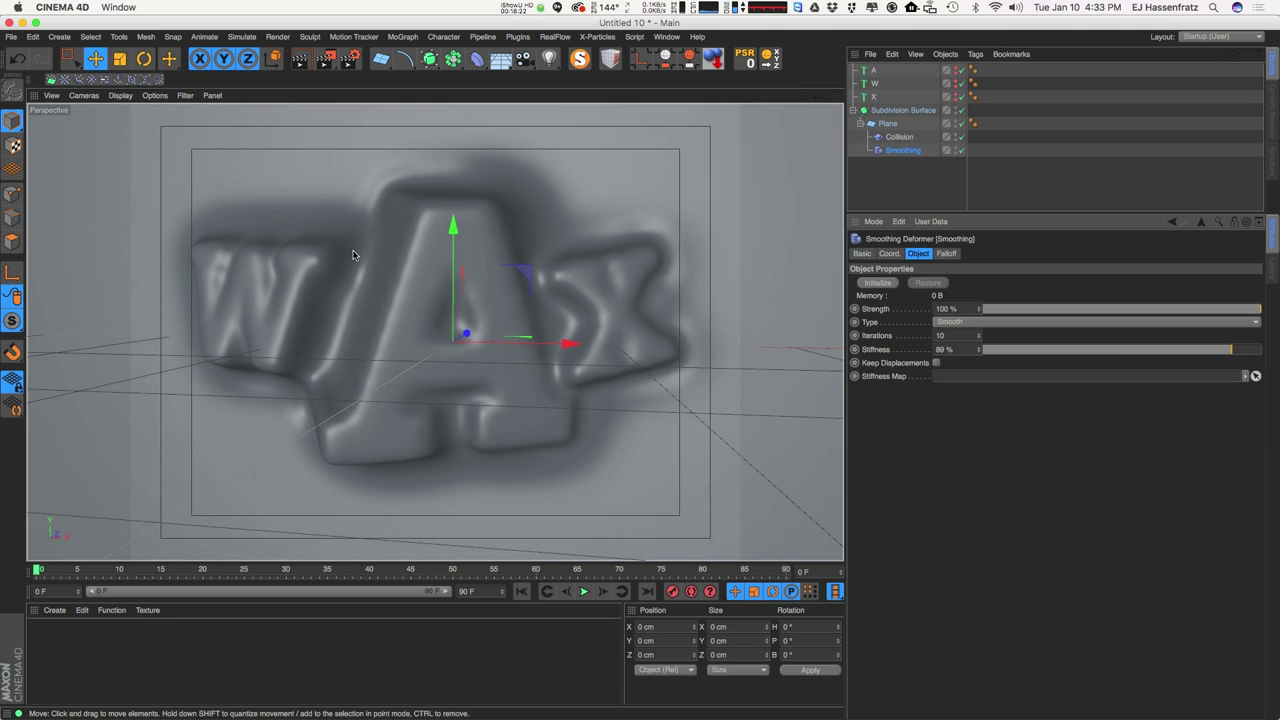
Try the Collision deformer with its Falloff set to None and set it back to Collider.
{"action": "left_click", "coordinate": [897, 137]}
{"action": "left_click", "coordinate": [943, 253]}
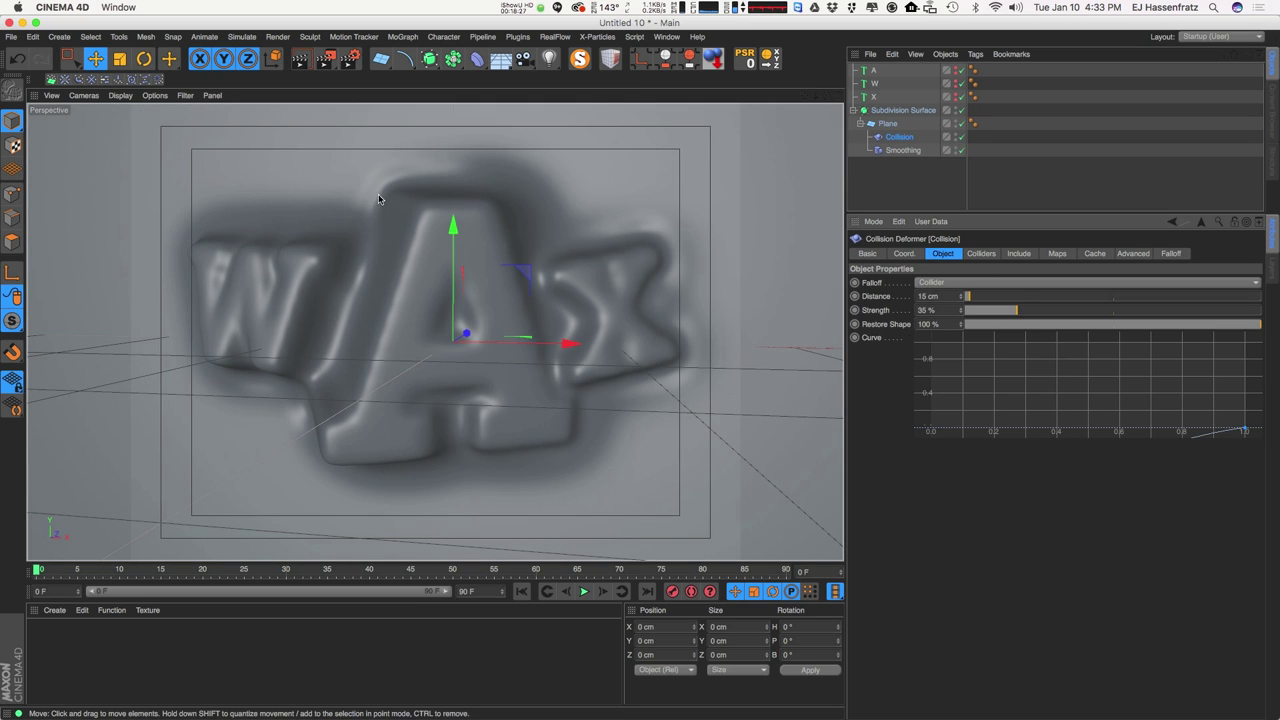
{"action": "left_click", "coordinate": [950, 286]}
{"action": "left_click", "coordinate": [950, 299]}
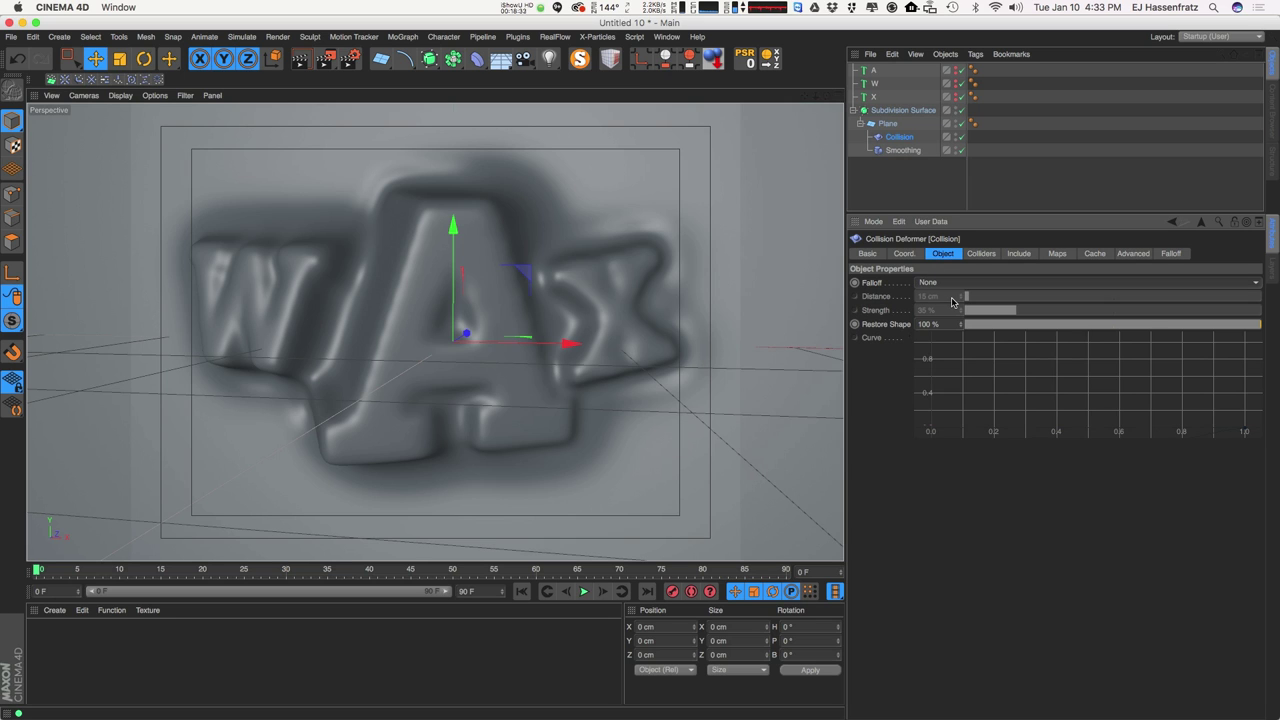
{"action": "left_click", "coordinate": [957, 286]}
{"action": "left_click", "coordinate": [962, 335]}
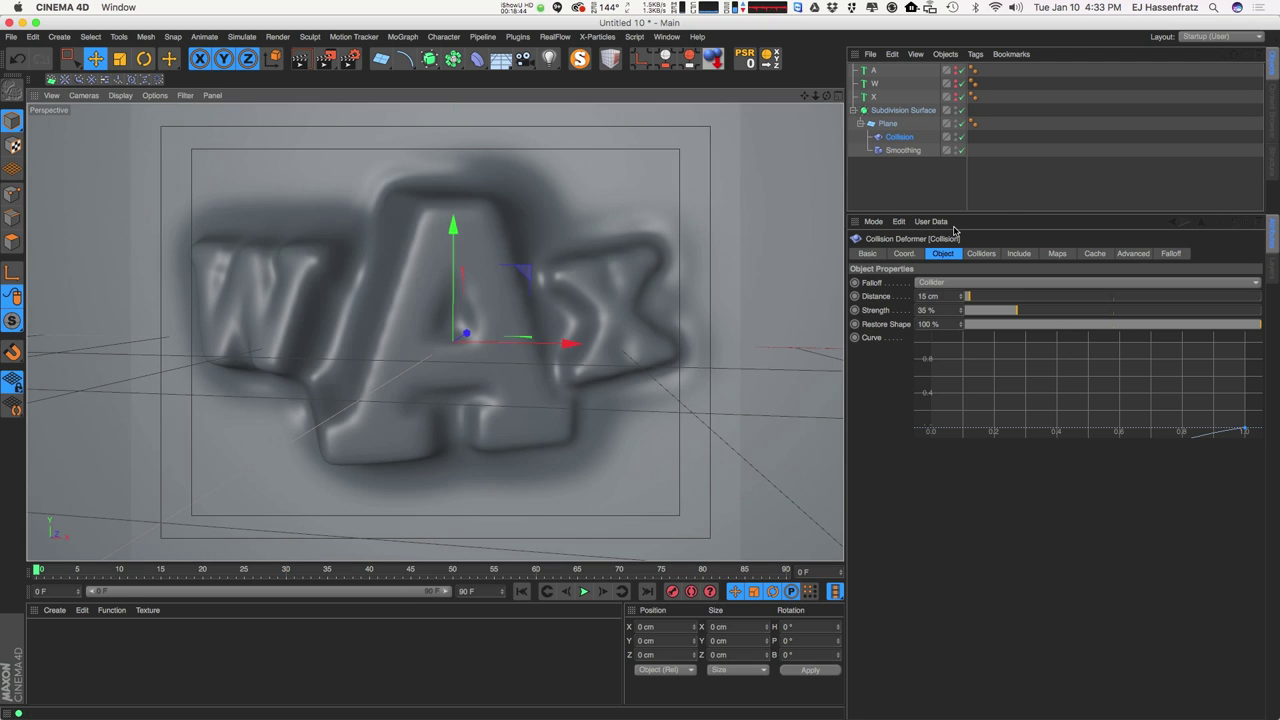
{"action": "left_click", "coordinate": [1011, 197]}
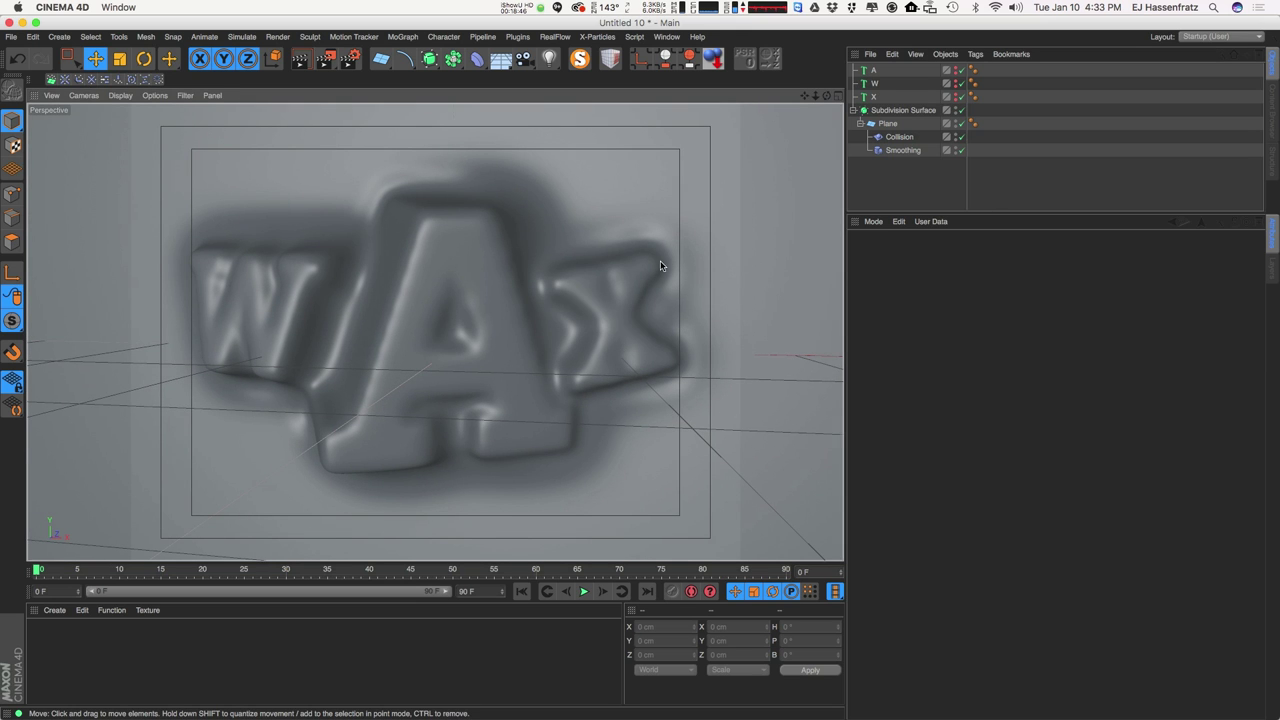
Add an area light to the scene, show all four views and clear the selection.
{"action": "left_click", "coordinate": [549, 58]}
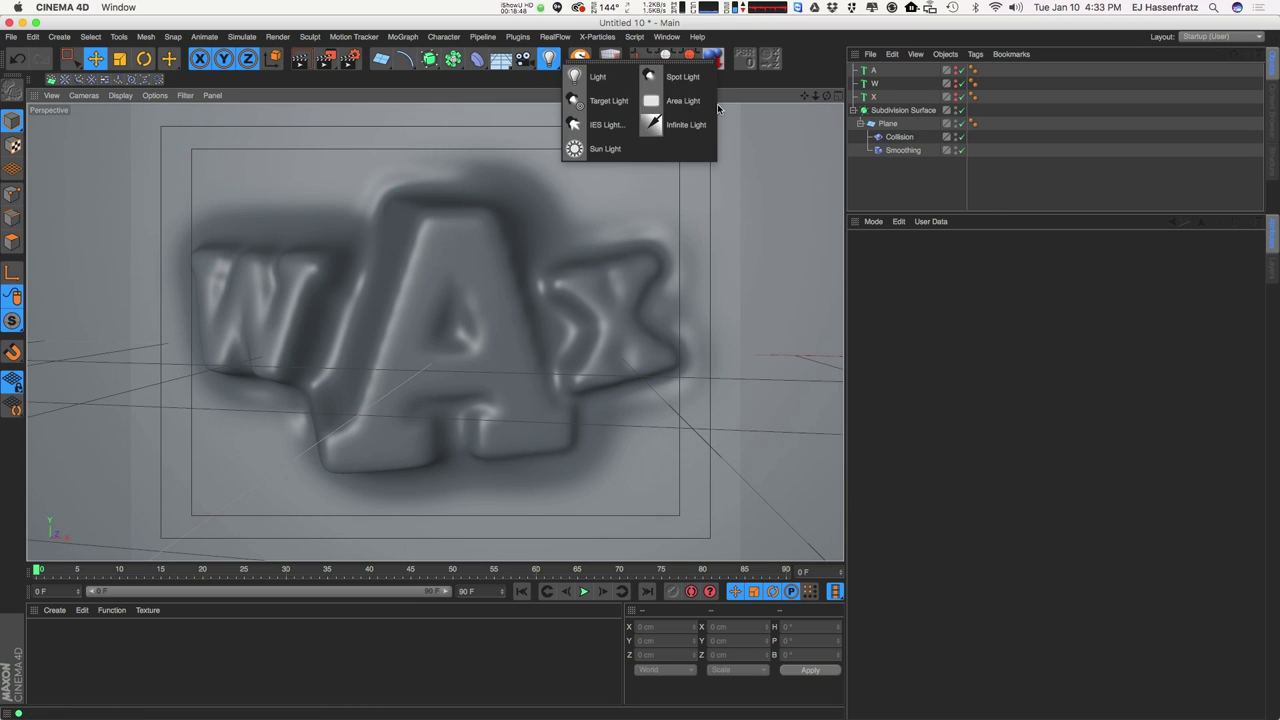
{"action": "left_click", "coordinate": [684, 102]}
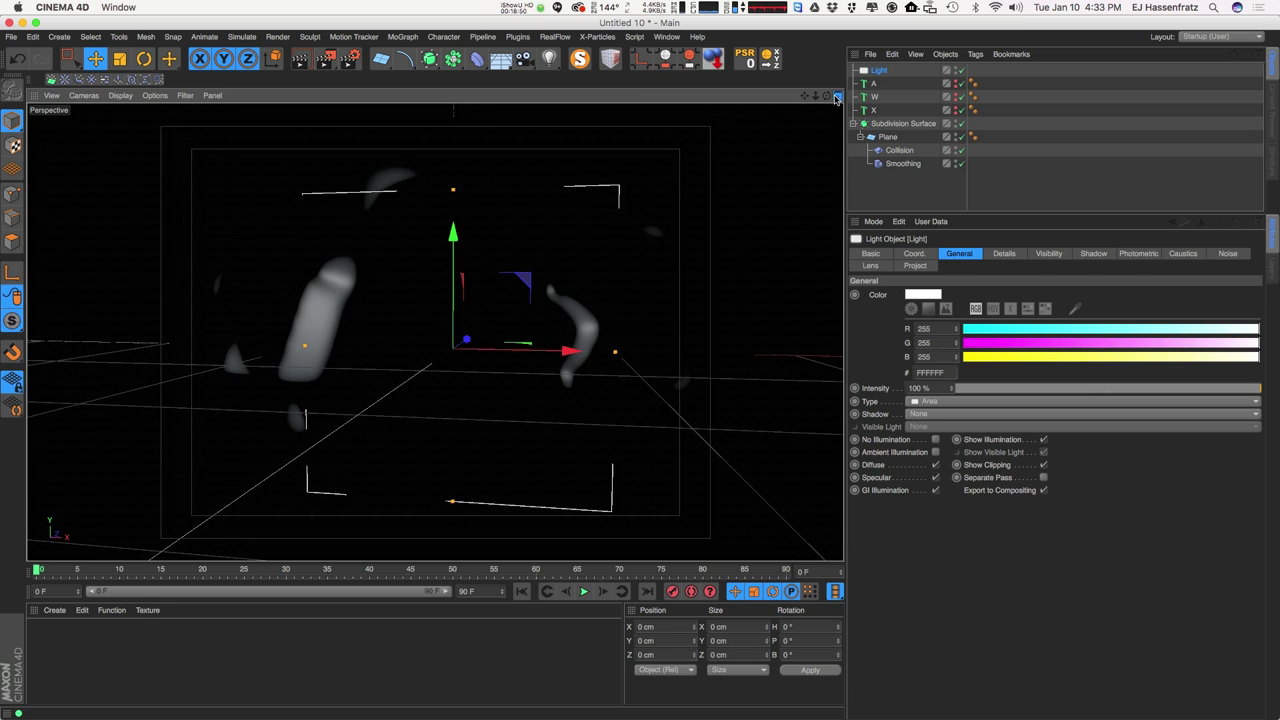
{"action": "left_click", "coordinate": [837, 96]}
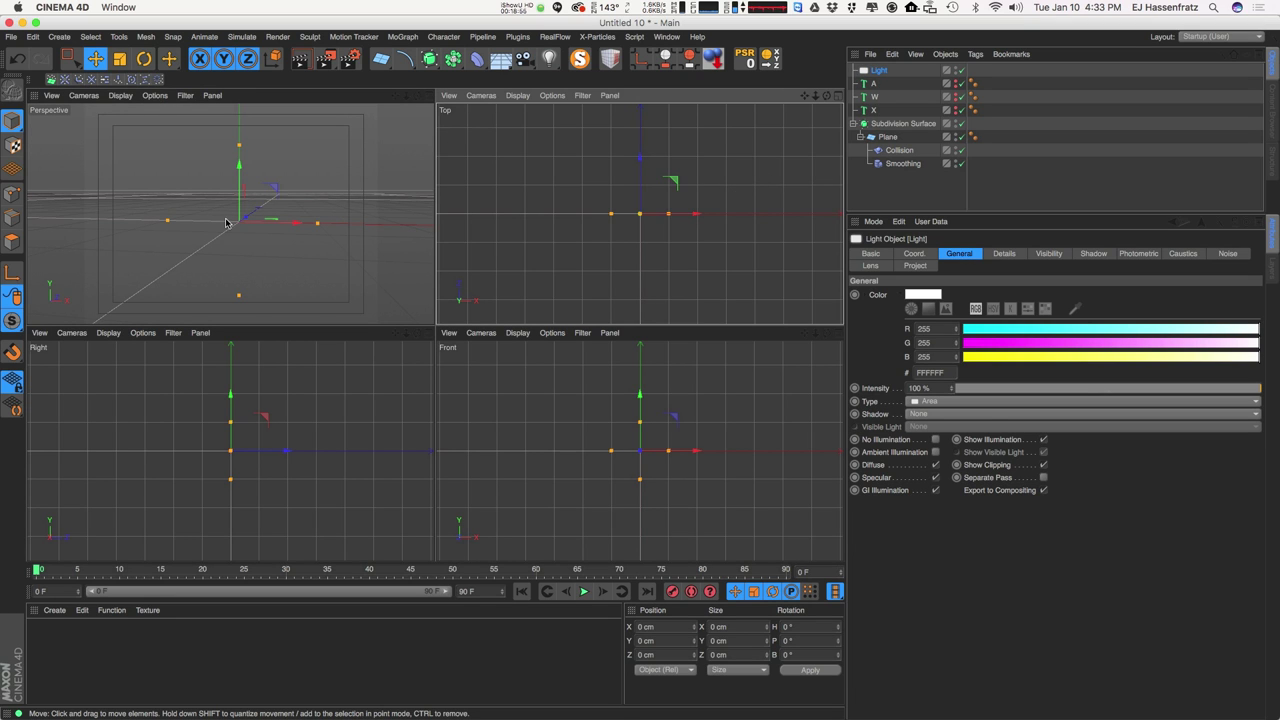
{"action": "left_click", "coordinate": [329, 206]}
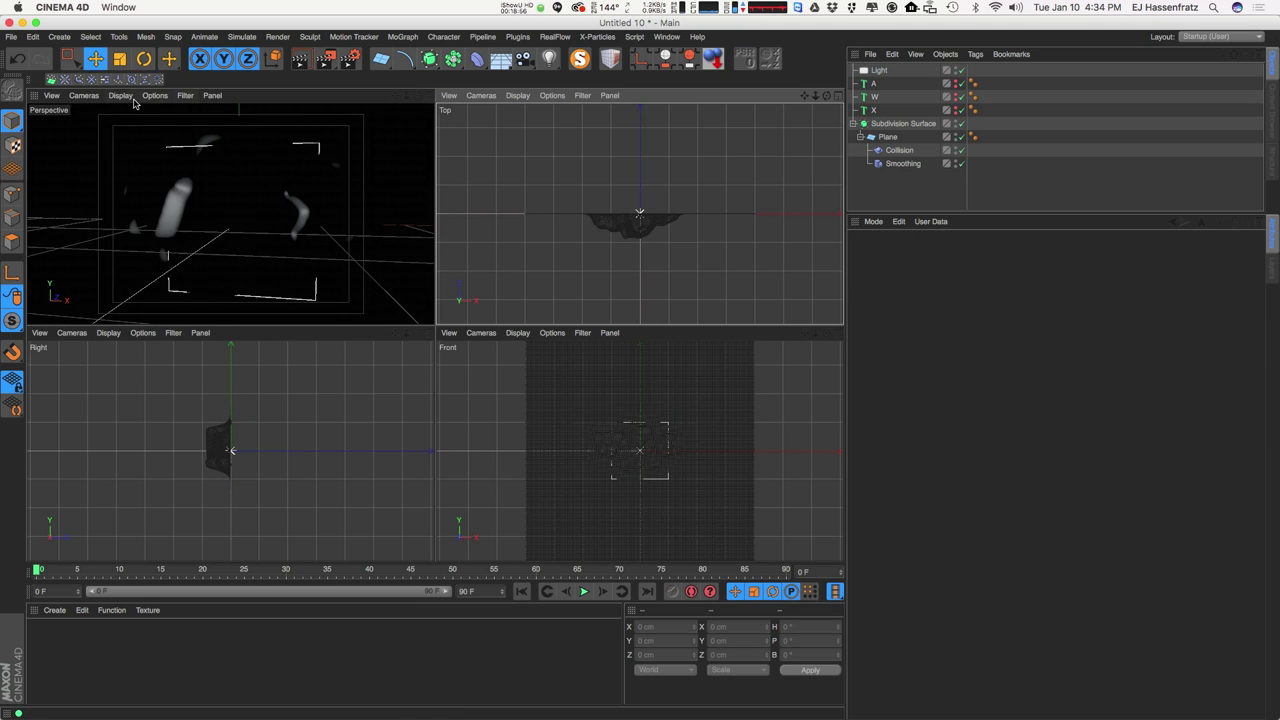
Reduce the perspective view's level of detail to Medium.
{"action": "left_click", "coordinate": [154, 96]}
{"action": "mouse_move", "coordinate": [178, 116]}
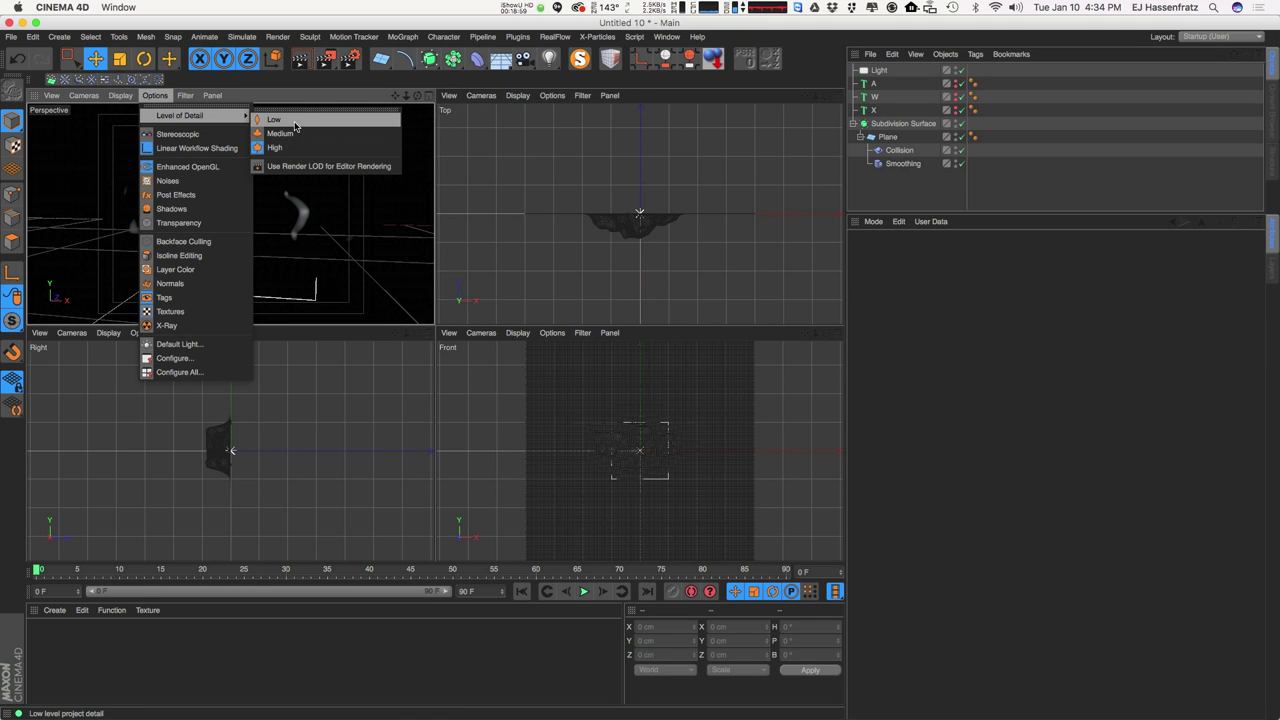
{"action": "left_click", "coordinate": [272, 137]}
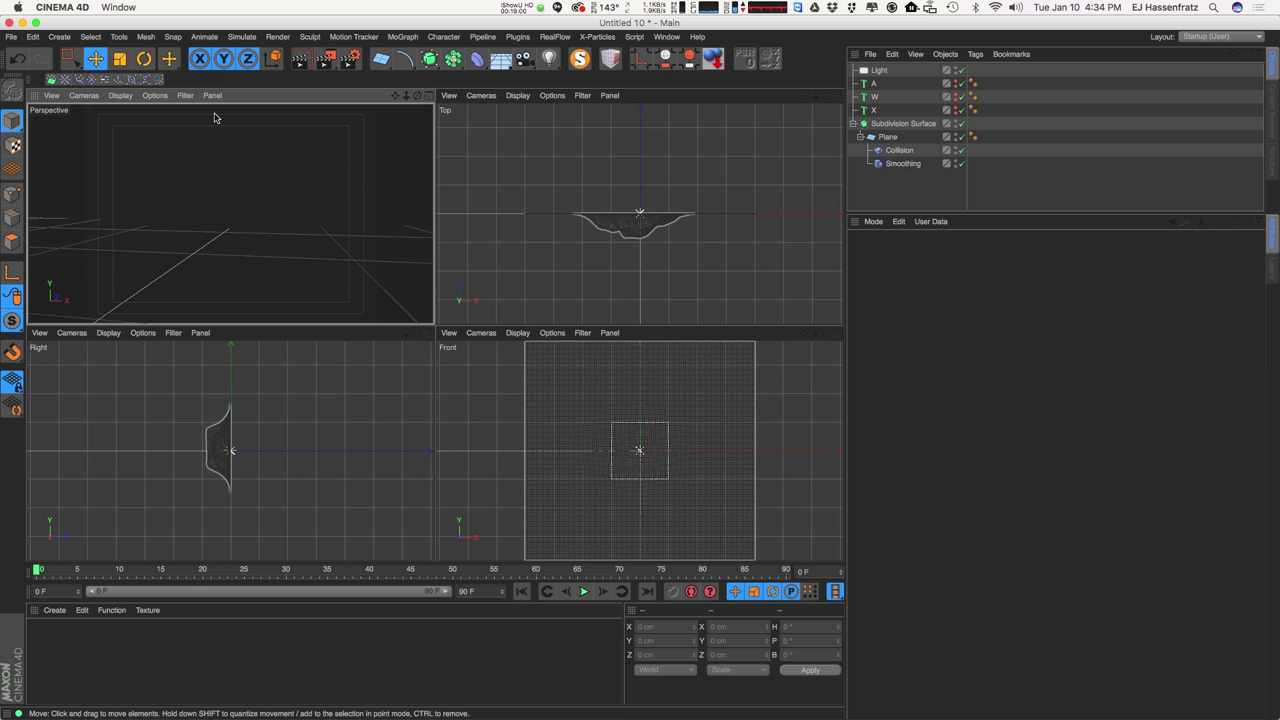
{"action": "left_click", "coordinate": [155, 95]}
{"action": "mouse_move", "coordinate": [200, 116]}
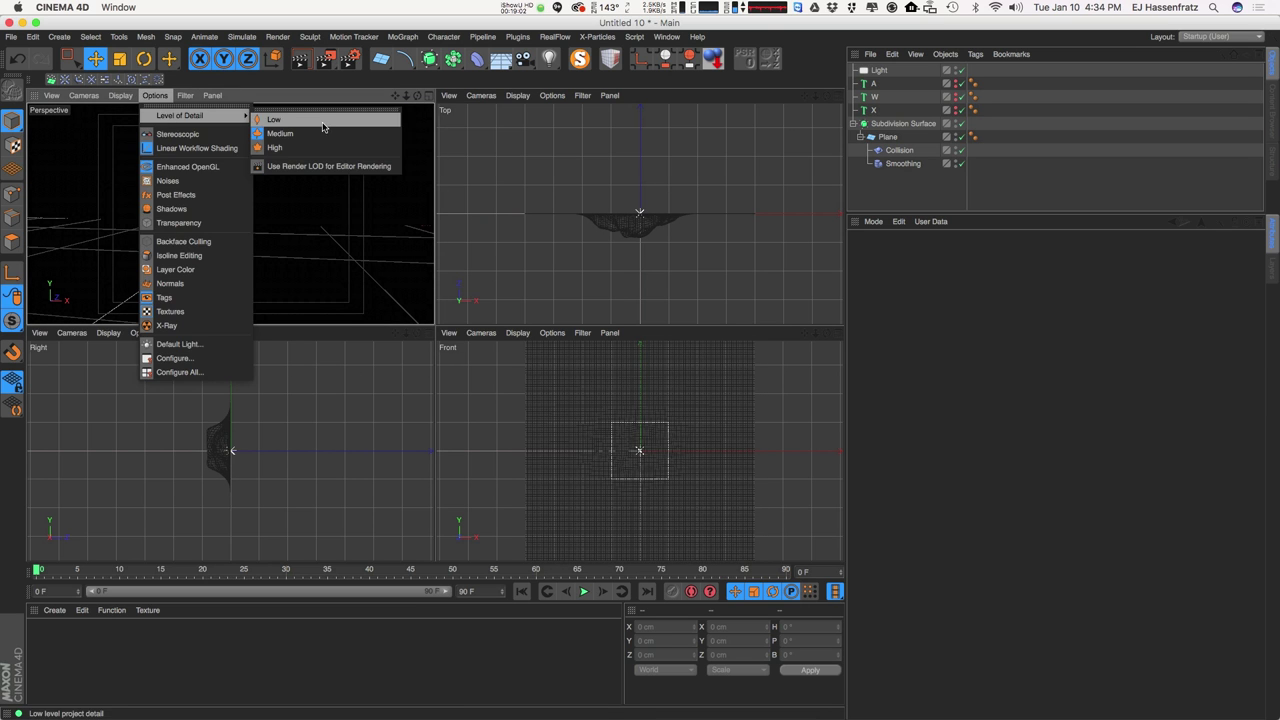
{"action": "left_click", "coordinate": [322, 126]}
Move the area light up beside and in front of the plane, to about X -237, Y 244, Z -290 cm, and angle it towards the letters.
{"action": "left_click", "coordinate": [879, 70]}
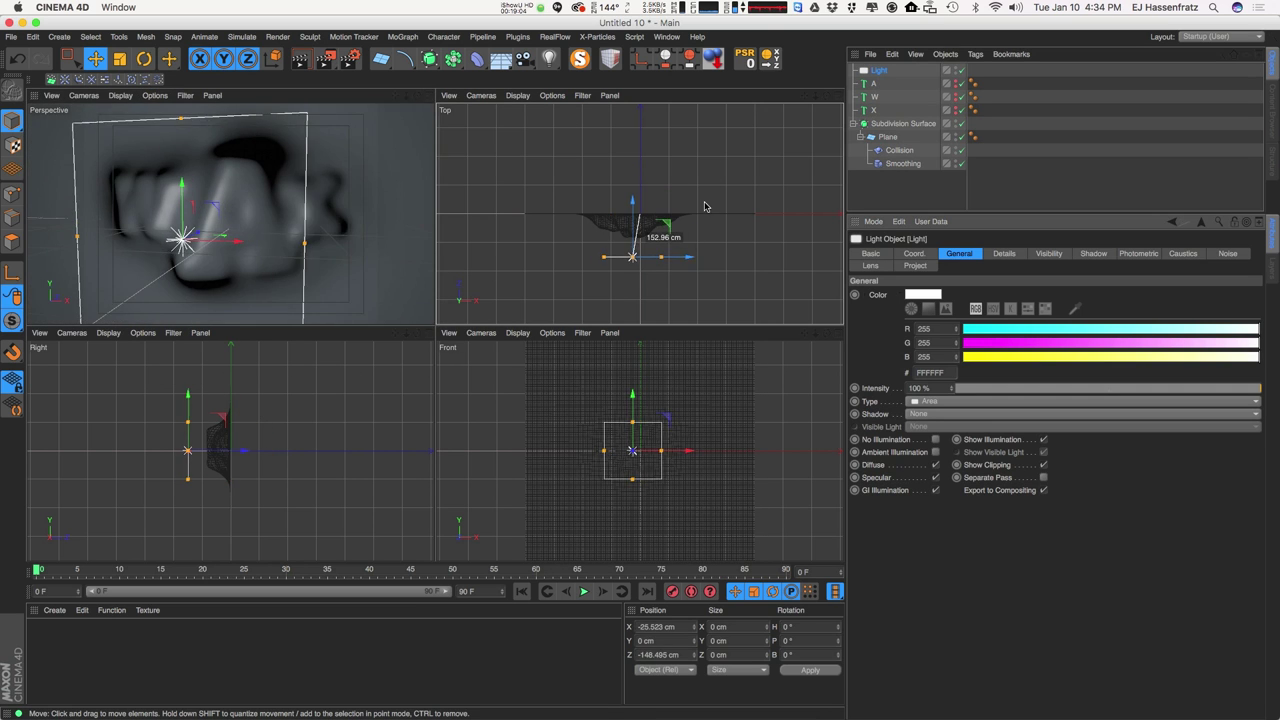
{"action": "left_click_drag", "start_coordinate": [705, 206], "coordinate": [708, 225]}
{"action": "key", "text": "r"}
{"action": "left_click_drag", "start_coordinate": [665, 472], "coordinate": [636, 448]}
{"action": "key", "text": "e"}
{"action": "left_click_drag", "start_coordinate": [722, 460], "coordinate": [683, 426]}
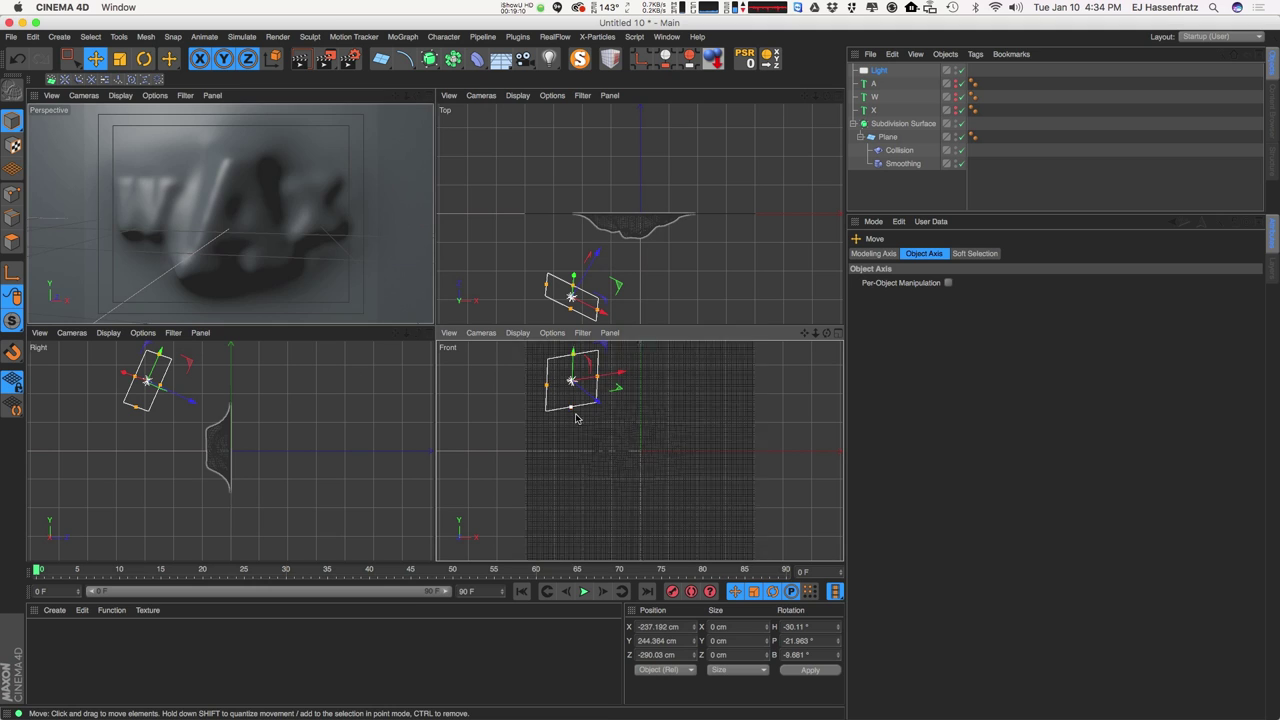
Set the area light's Falloff to Inverse Square (Physically Accurate) and enlarge its decay radius to about 515 cm.
{"action": "left_click", "coordinate": [880, 70]}
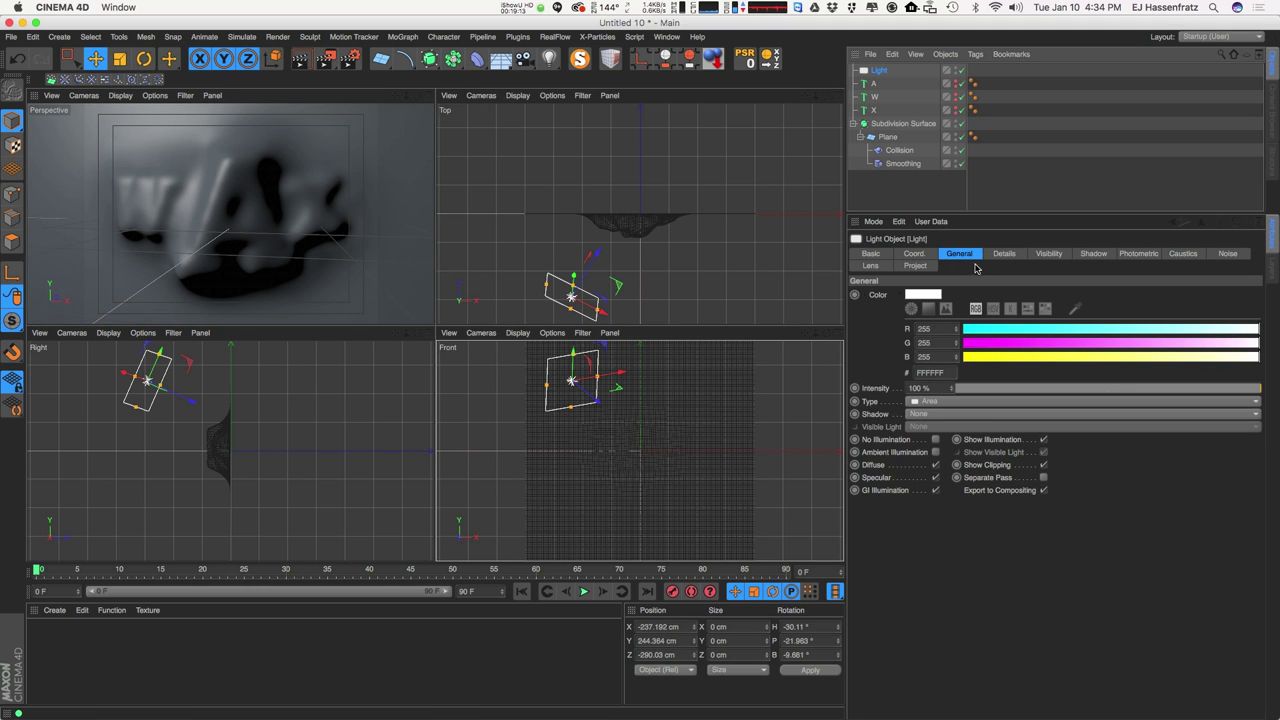
{"action": "left_click", "coordinate": [1004, 254]}
{"action": "left_click", "coordinate": [955, 533]}
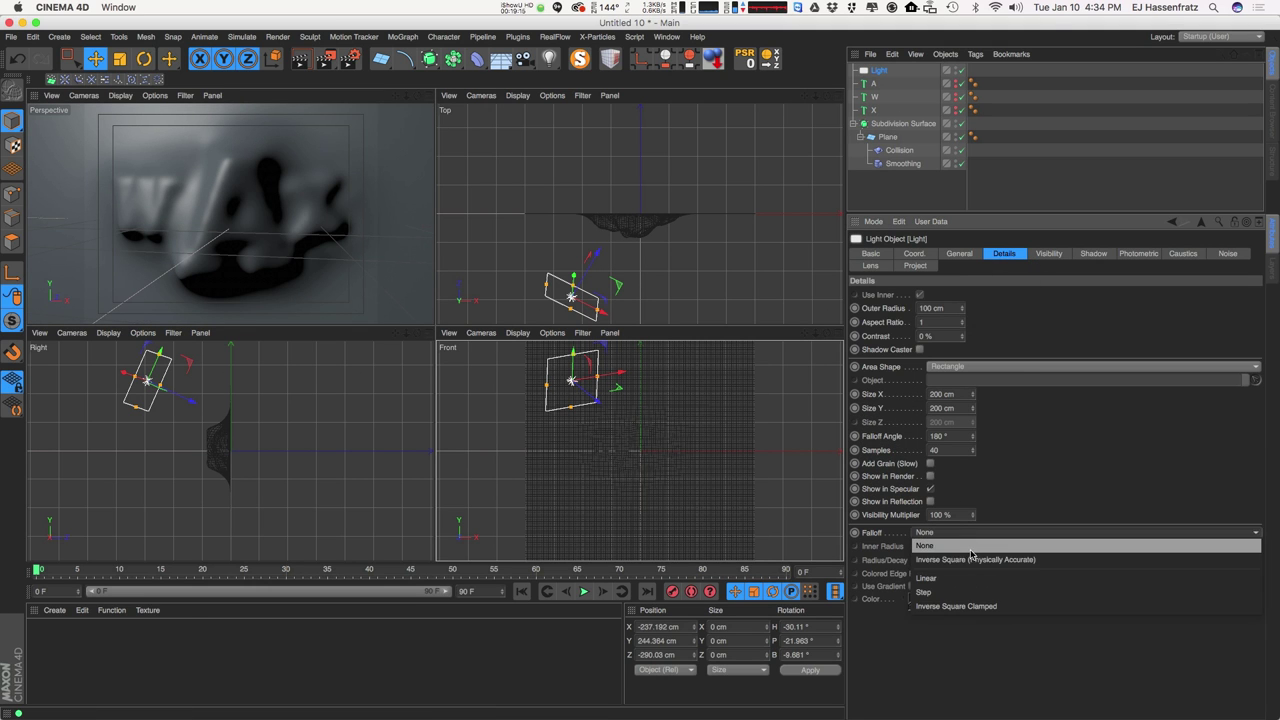
{"action": "left_click", "coordinate": [975, 560]}
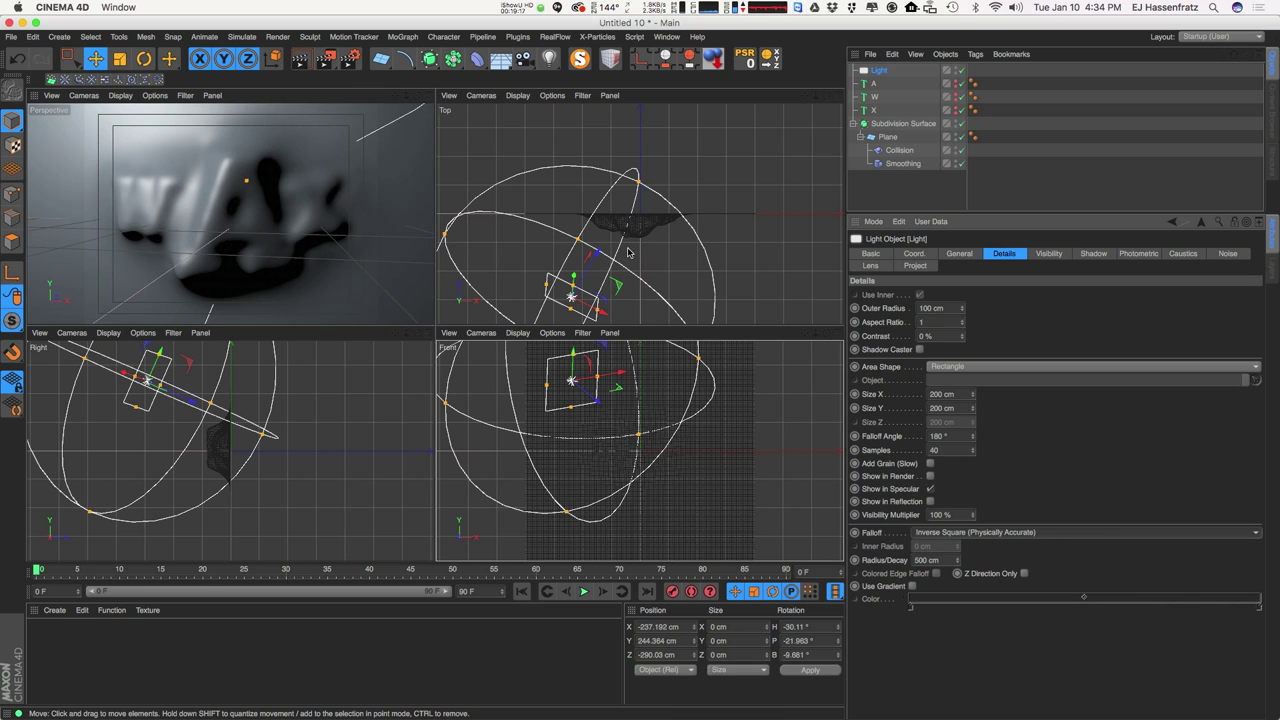
{"action": "left_click_drag", "start_coordinate": [638, 181], "coordinate": [640, 178]}
Raise the area light to about X -205, Y 314 cm and rotate it to about H -22°, P -32°, B 9°.
{"action": "left_click_drag", "start_coordinate": [573, 355], "coordinate": [573, 331]}
{"action": "key", "text": "r"}
{"action": "left_click_drag", "start_coordinate": [536, 398], "coordinate": [592, 374]}
{"action": "key", "text": "e"}
{"action": "left_click_drag", "start_coordinate": [640, 411], "coordinate": [651, 416]}
Tint the area light pale yellow (FFFFEC) and set its Shadow to Area.
{"action": "left_click", "coordinate": [869, 71]}
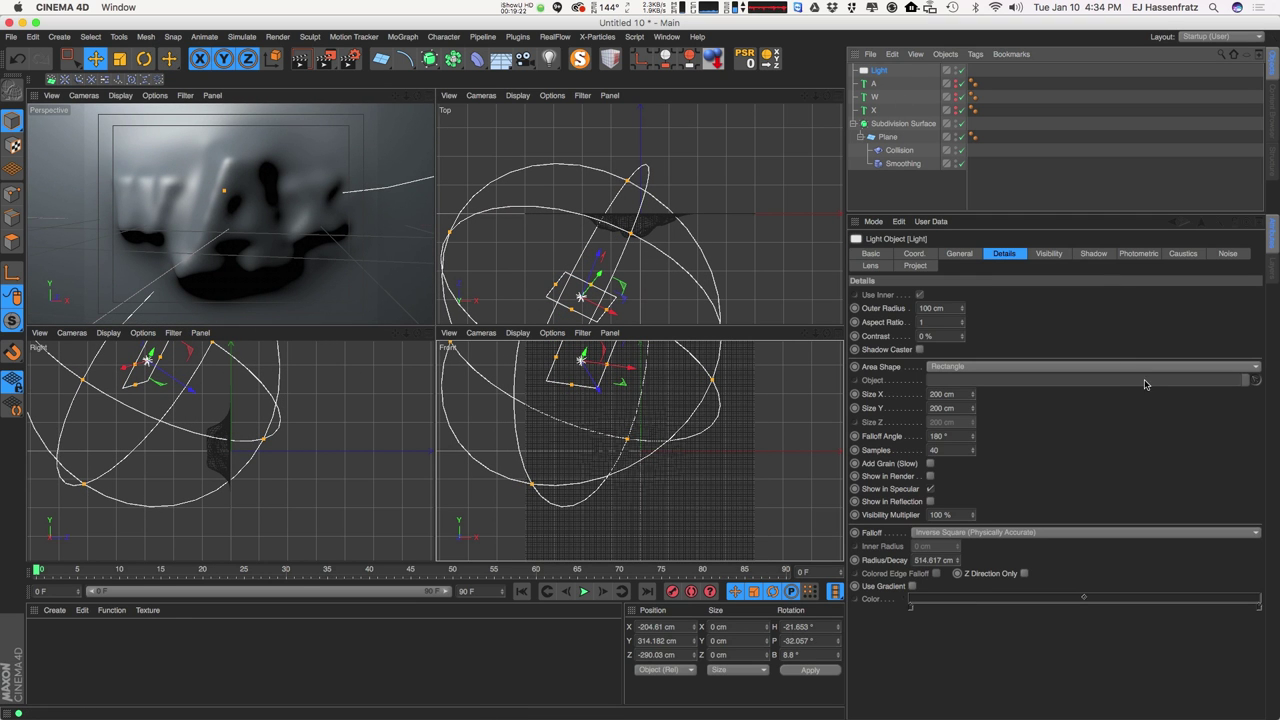
{"action": "left_click", "coordinate": [959, 254]}
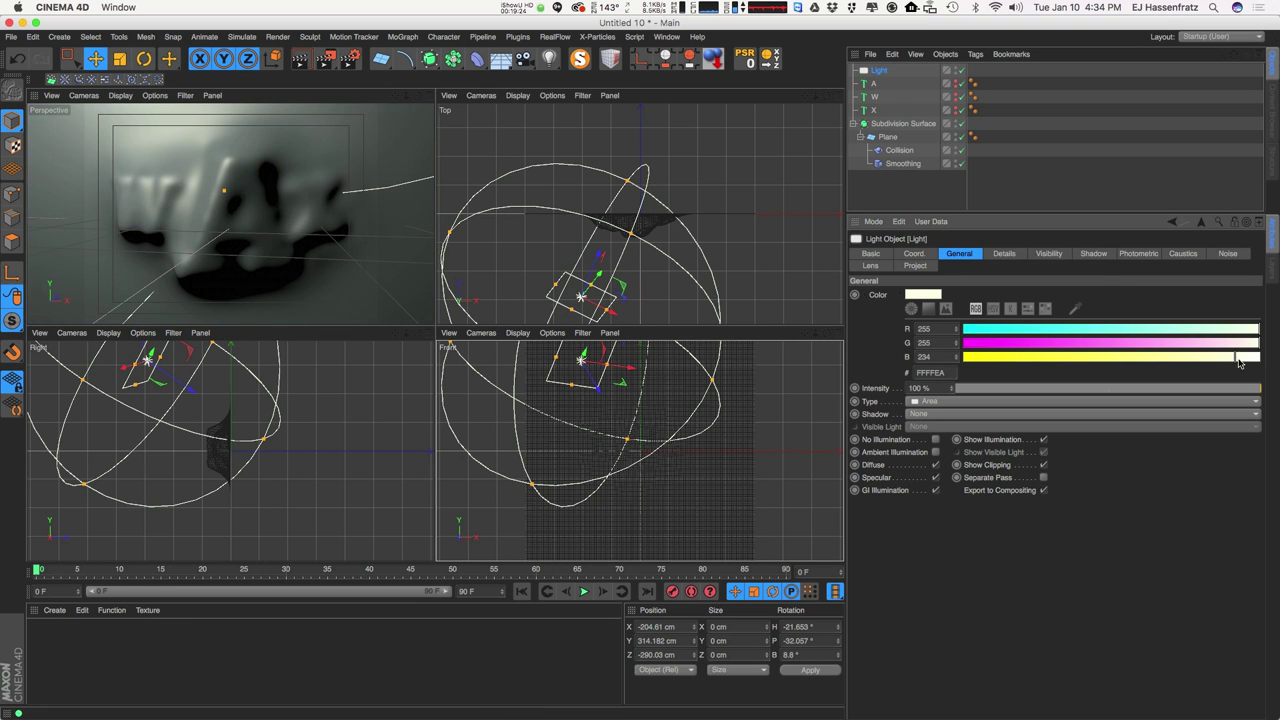
{"action": "left_click", "coordinate": [970, 414]}
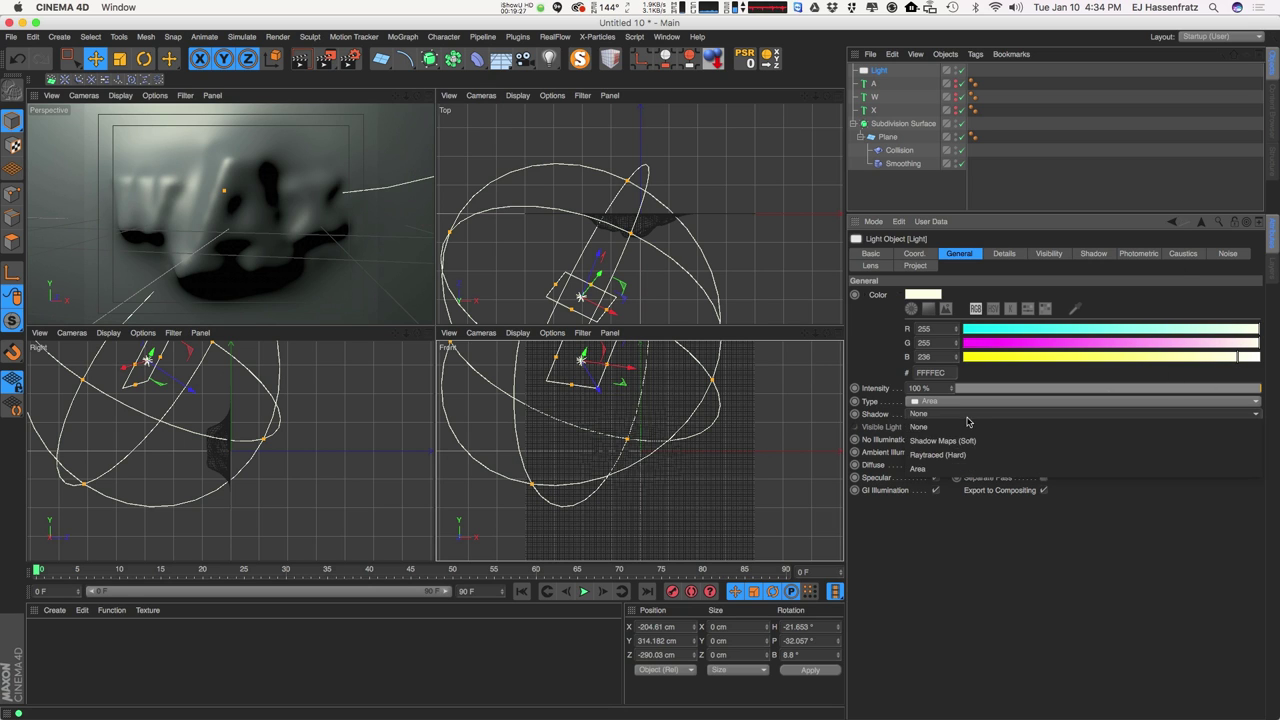
{"action": "left_click", "coordinate": [985, 467]}
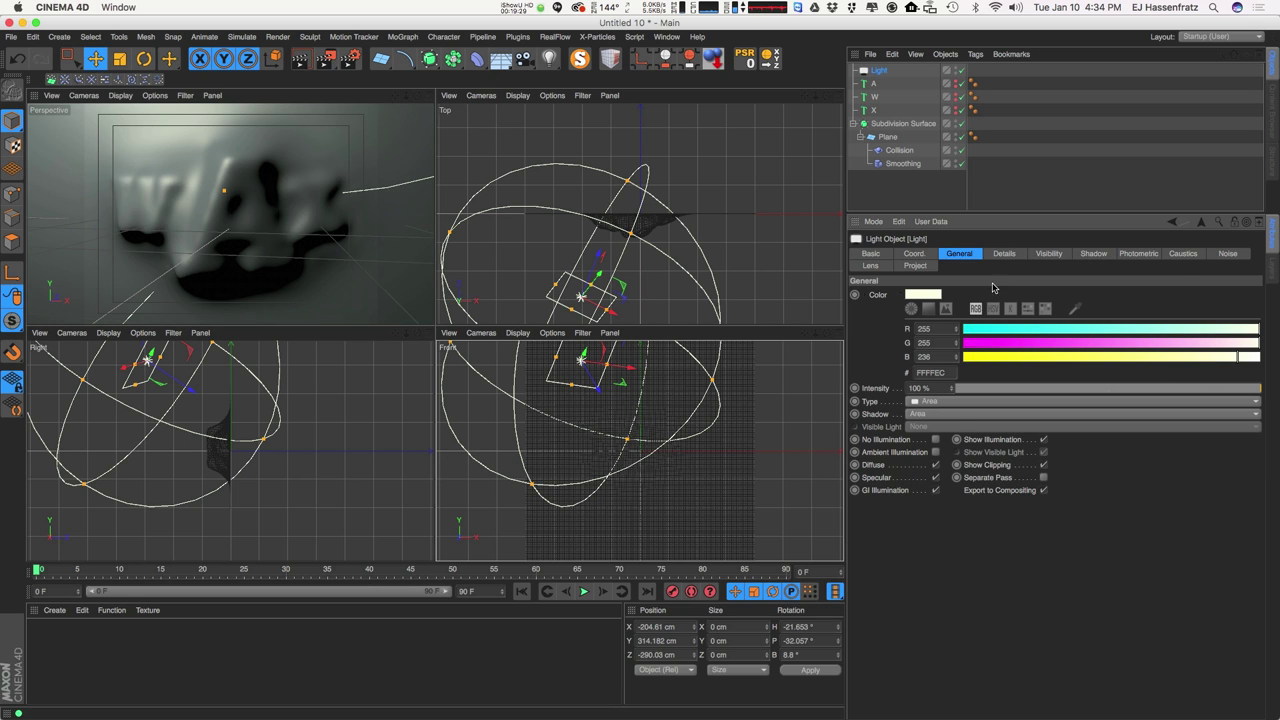
Lower the area light's Intensity to 62%.
{"action": "left_click", "coordinate": [1005, 255]}
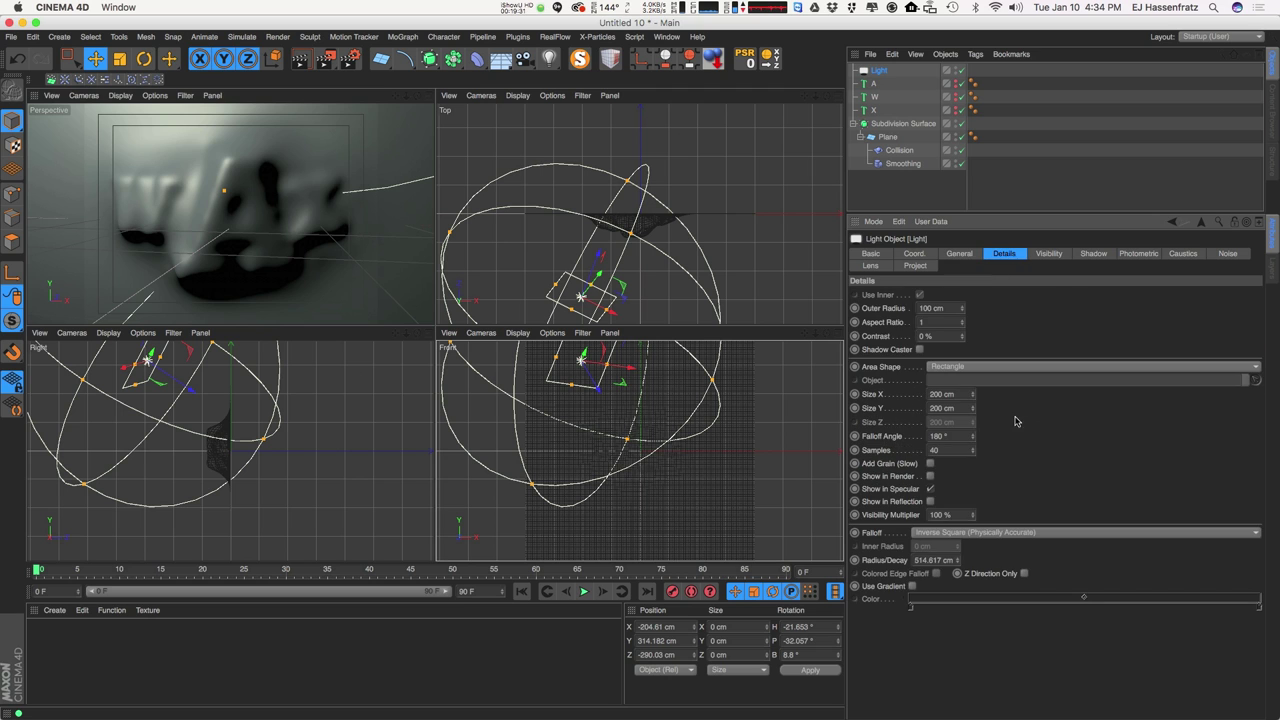
{"action": "left_click", "coordinate": [959, 254]}
{"action": "left_click_drag", "start_coordinate": [1176, 389], "coordinate": [1146, 392]}
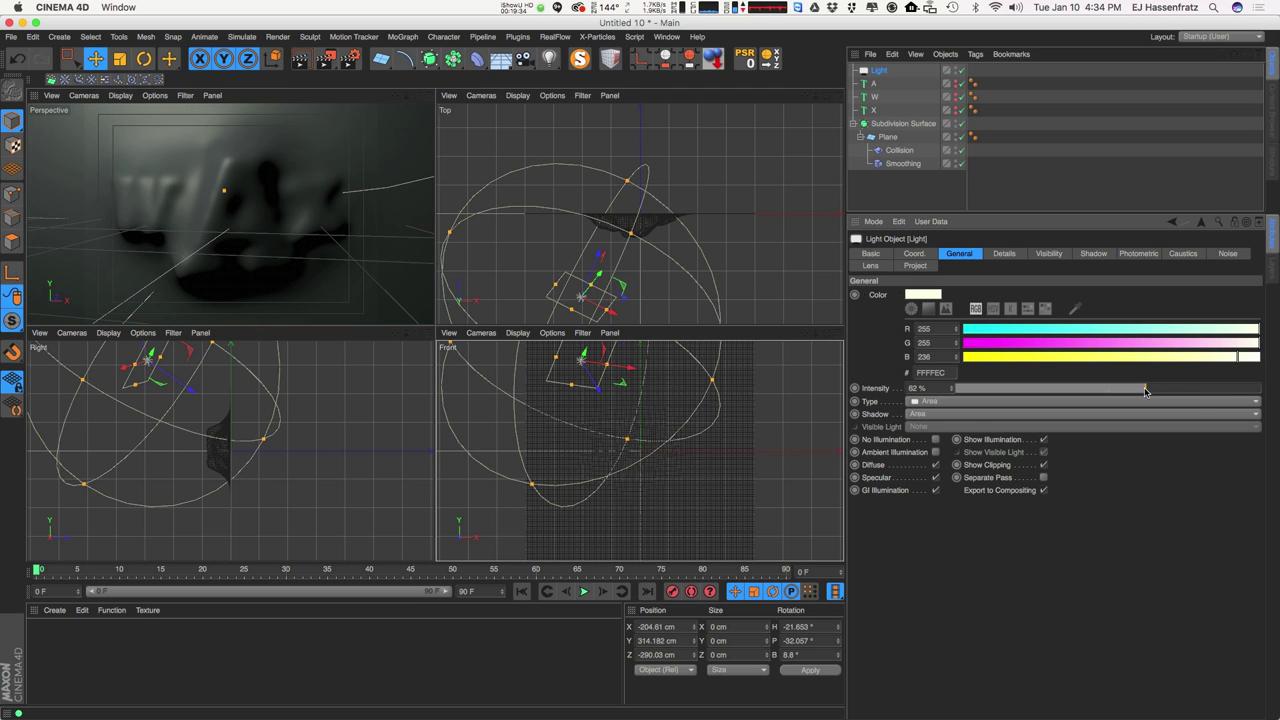
Duplicate the area light and place the copy on the opposite side at about X 308, Y 368, Z -297 cm, rotated towards the letters.
{"action": "left_click_drag", "start_coordinate": [874, 70], "coordinate": [886, 82], "text": "ctrl"}
{"action": "left_click_drag", "start_coordinate": [700, 270], "coordinate": [823, 227]}
{"action": "key", "text": "r"}
{"action": "left_click_drag", "start_coordinate": [806, 290], "coordinate": [786, 191]}
{"action": "left_click_drag", "start_coordinate": [721, 241], "coordinate": [712, 214]}
{"action": "key", "text": "e"}
{"action": "mouse_move", "coordinate": [814, 441]}
{"action": "left_mouse_down"}
{"action": "mouse_move", "coordinate": [822, 398]}
{"action": "mouse_move", "coordinate": [834, 442]}
{"action": "mouse_move", "coordinate": [826, 421]}
{"action": "left_mouse_up"}
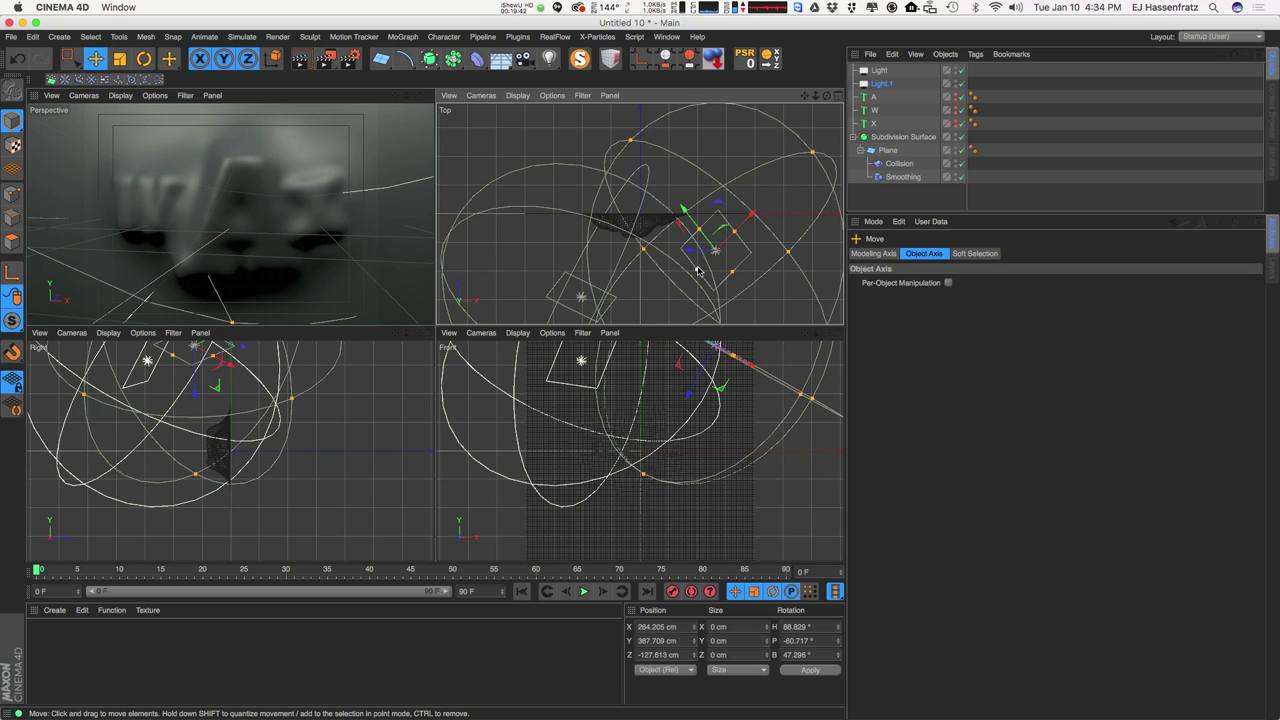
{"action": "left_click_drag", "start_coordinate": [736, 259], "coordinate": [748, 307]}
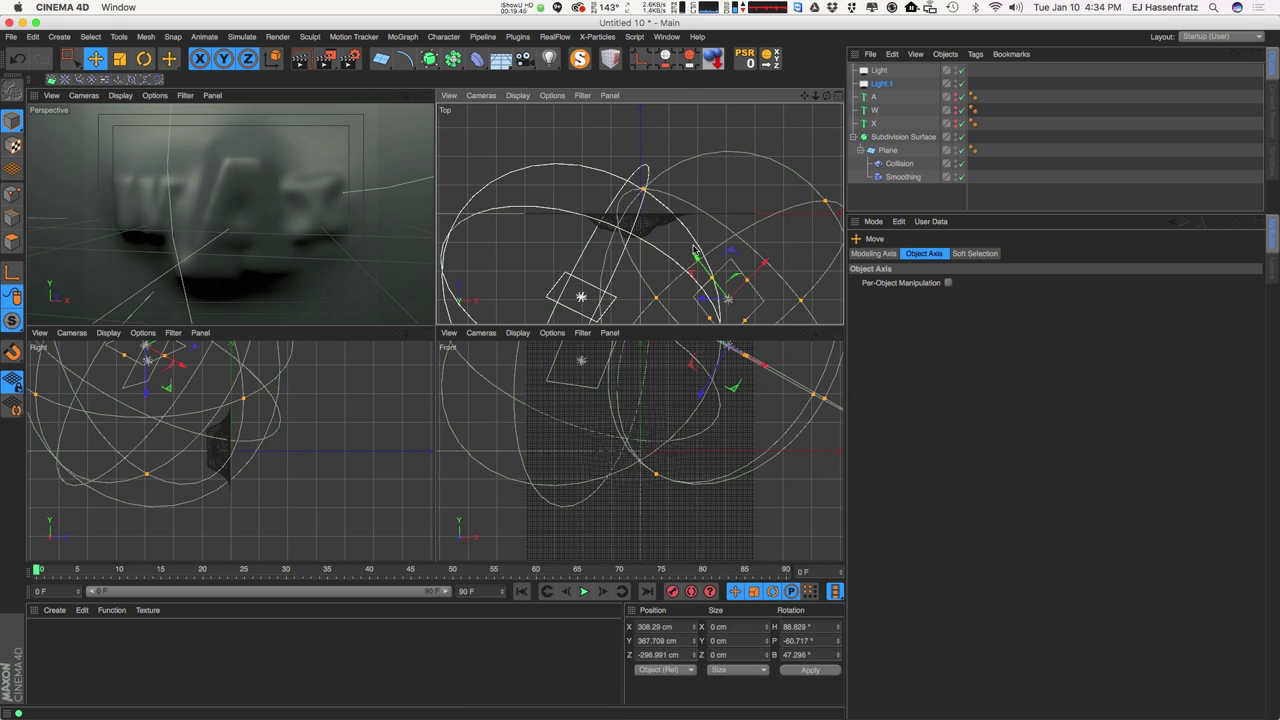
Preview-render the perspective view and move the original area light to about X -181, Z -323 cm.
{"action": "key", "text": "ctrl+r"}
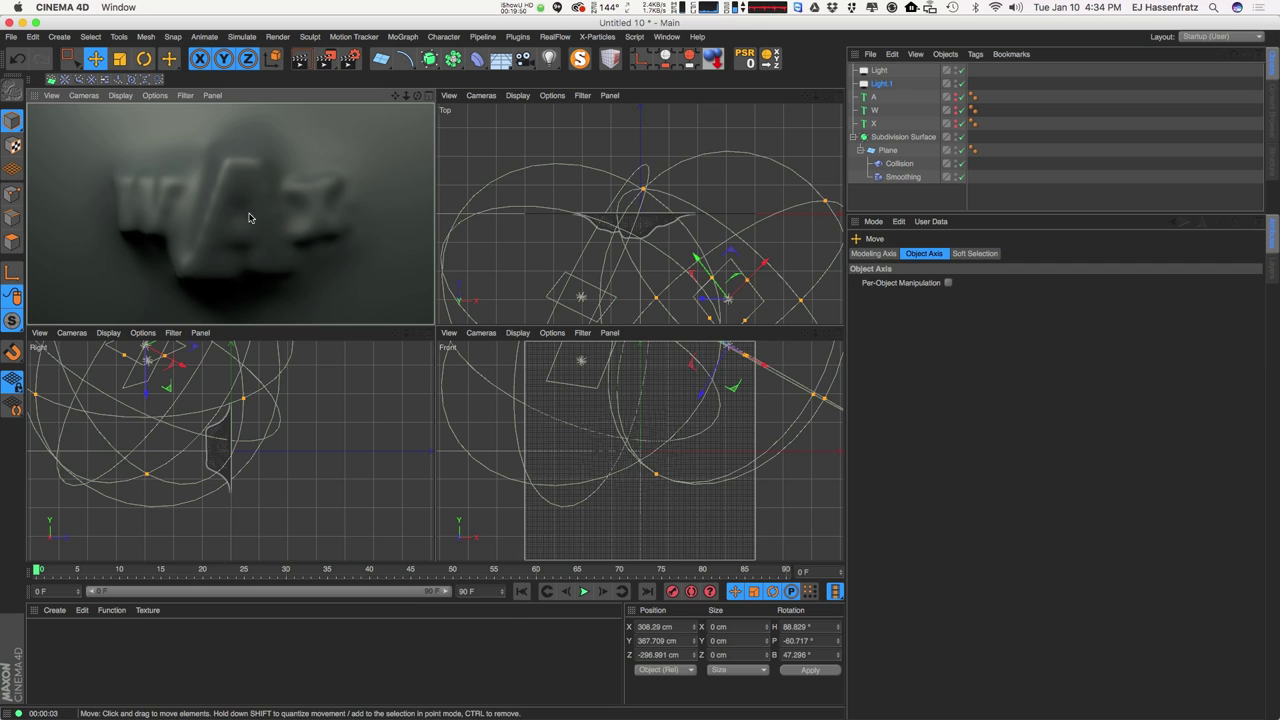
{"action": "left_click", "coordinate": [581, 297]}
{"action": "mouse_move", "coordinate": [615, 246]}
{"action": "left_mouse_down"}
{"action": "mouse_move", "coordinate": [606, 268]}
{"action": "mouse_move", "coordinate": [620, 260]}
{"action": "left_mouse_up"}
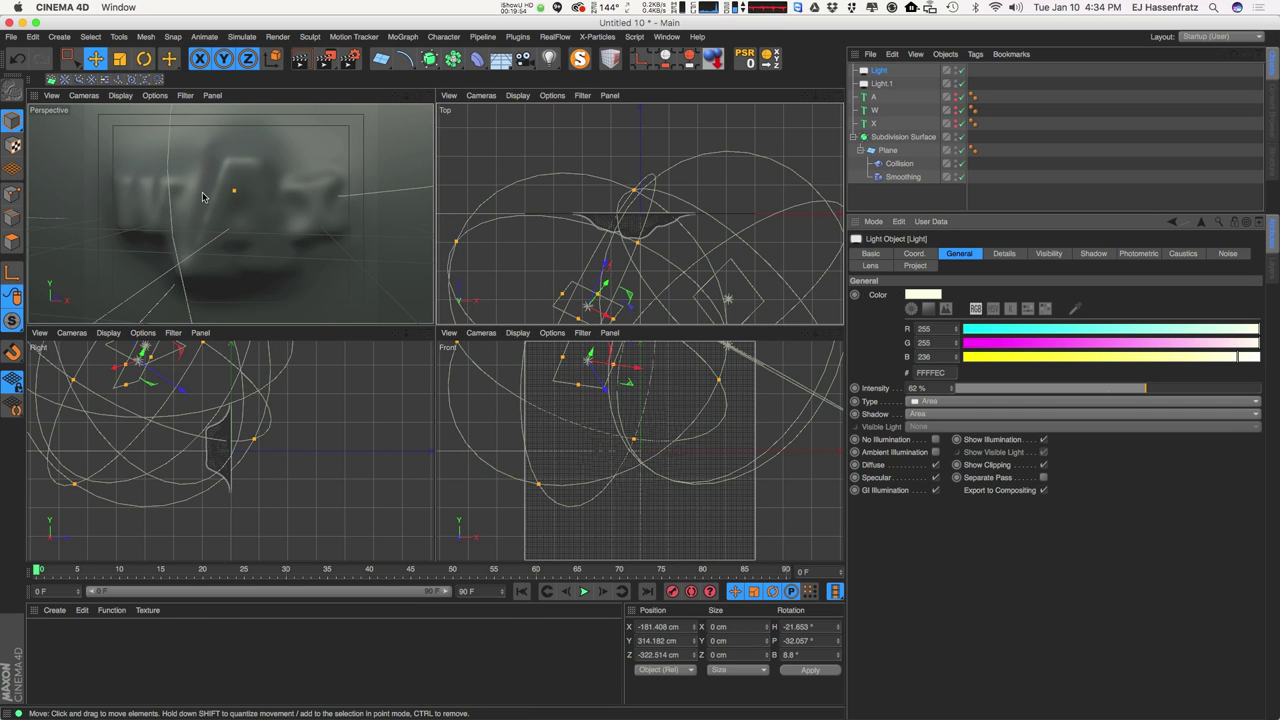
Set the perspective view's level of detail to High.
{"action": "left_click", "coordinate": [185, 95]}
{"action": "mouse_move", "coordinate": [154, 95]}
{"action": "mouse_move", "coordinate": [200, 115]}
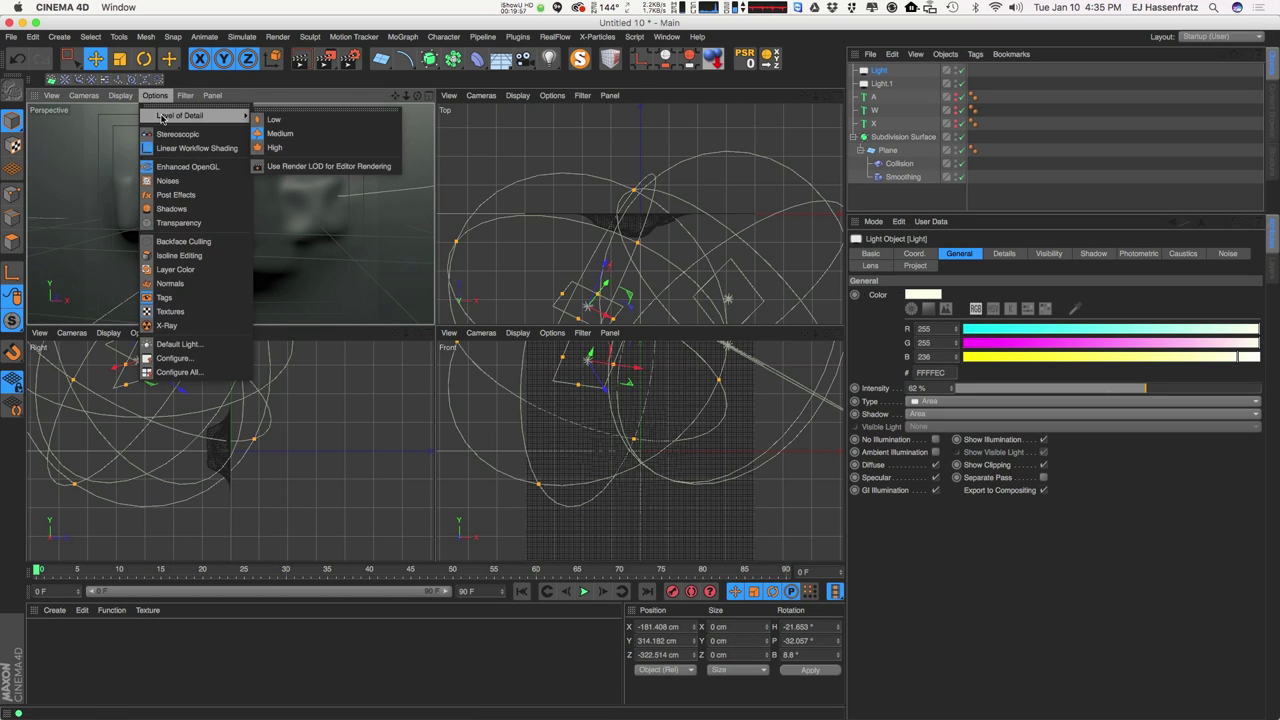
{"action": "left_click", "coordinate": [275, 135]}
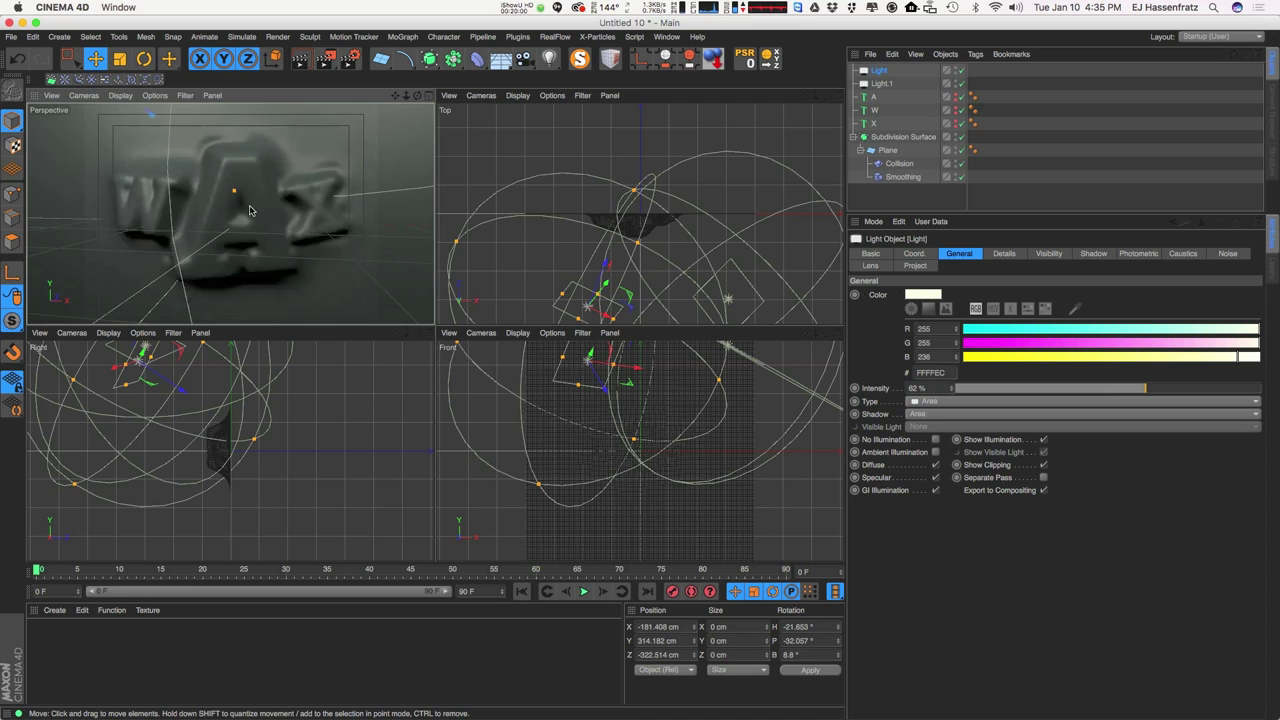
Set the Smoothing deformer's Stiffness to 79% and clear the selection.
{"action": "left_click", "coordinate": [900, 177]}
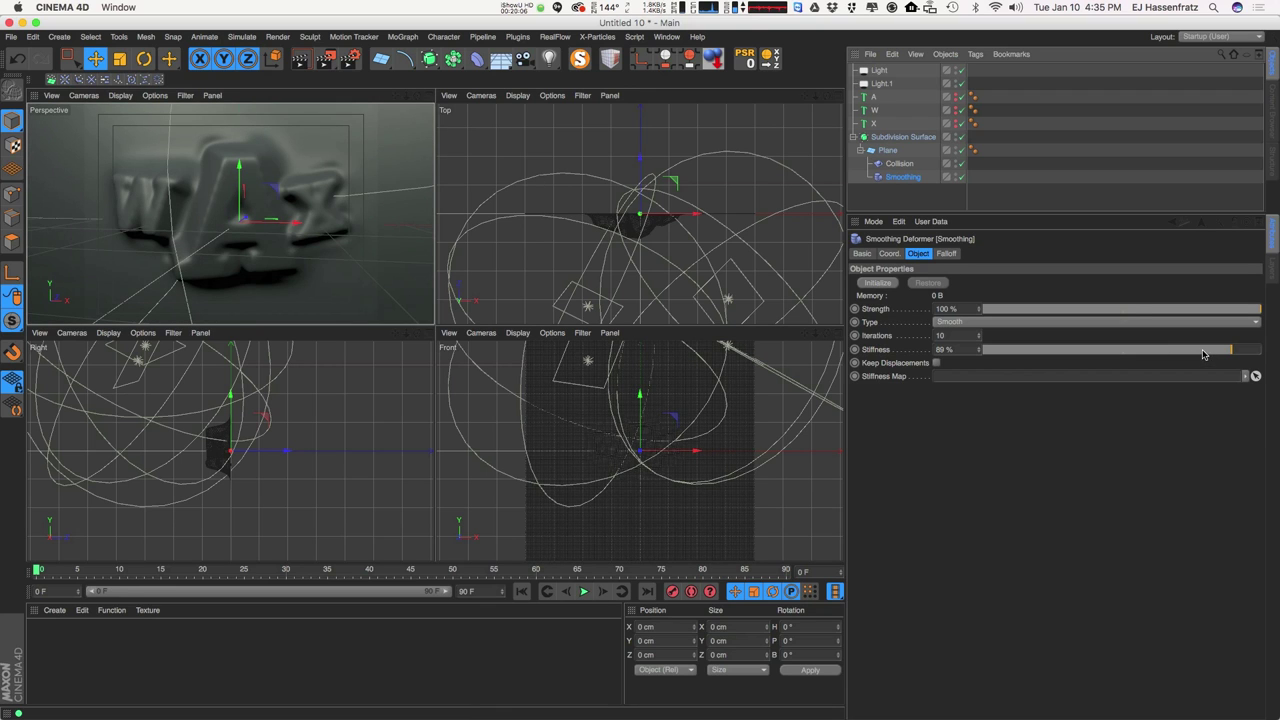
{"action": "left_click_drag", "start_coordinate": [1205, 362], "coordinate": [1208, 359]}
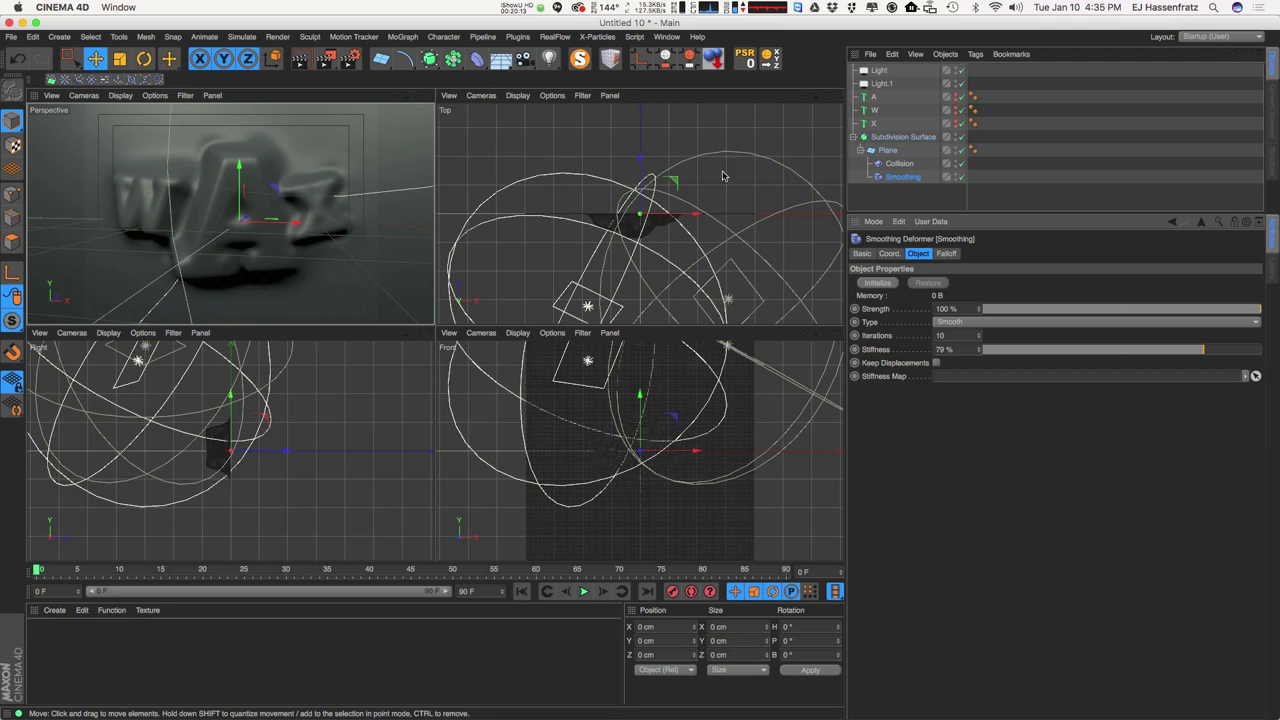
{"action": "left_click", "coordinate": [1037, 157]}
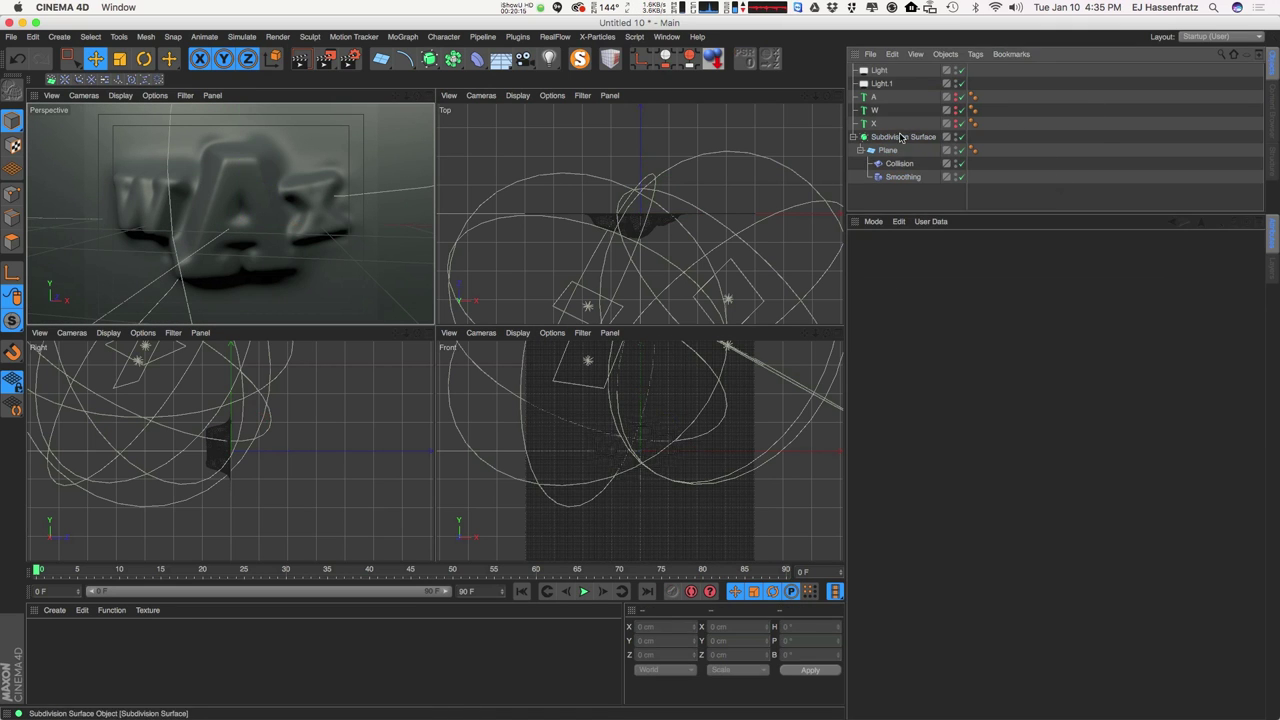
{"action": "left_click", "coordinate": [880, 84]}
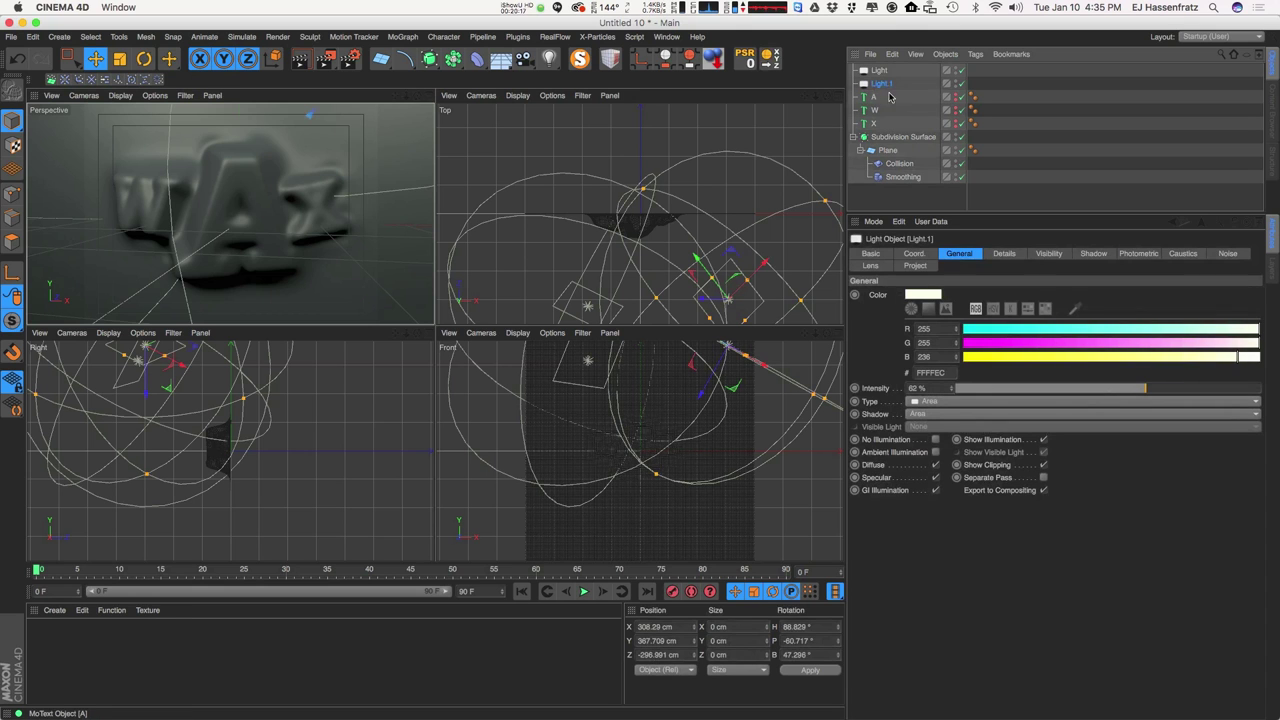
{"action": "left_click", "coordinate": [1056, 102]}
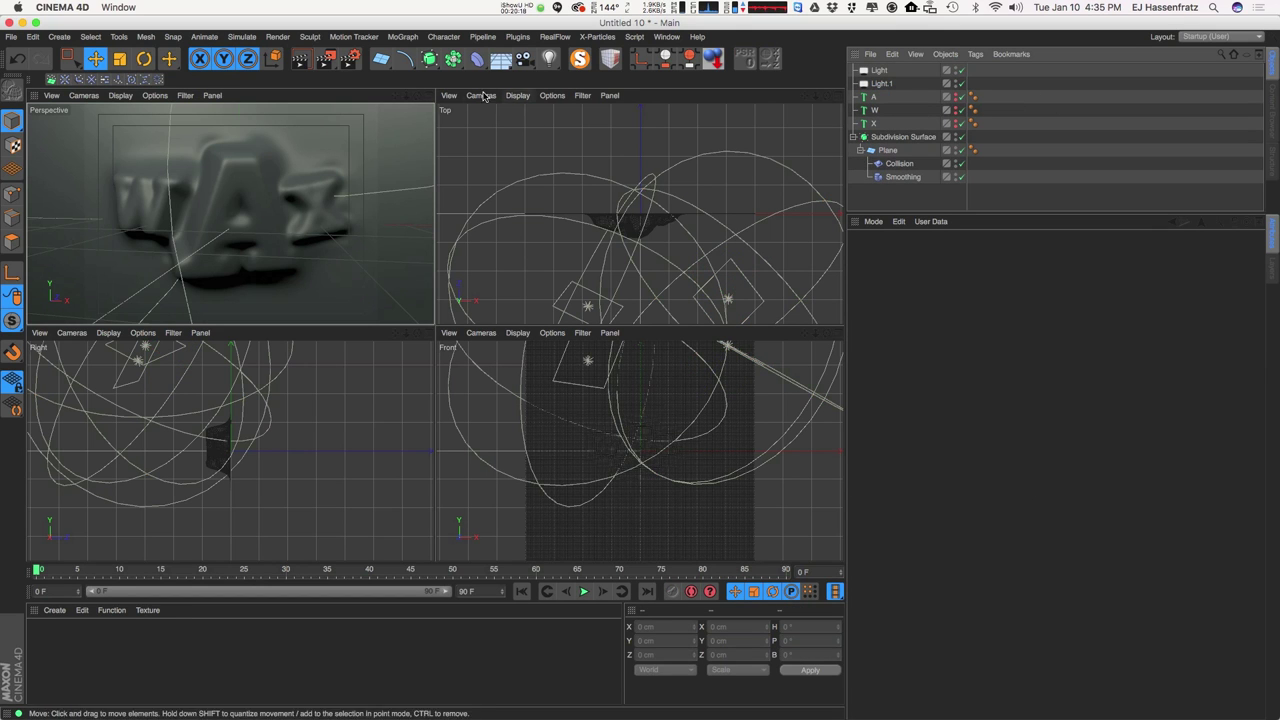
Maximize the perspective view, create a new material and name it Wax.
{"action": "left_click", "coordinate": [430, 96]}
{"action": "double_click", "coordinate": [65, 650]}
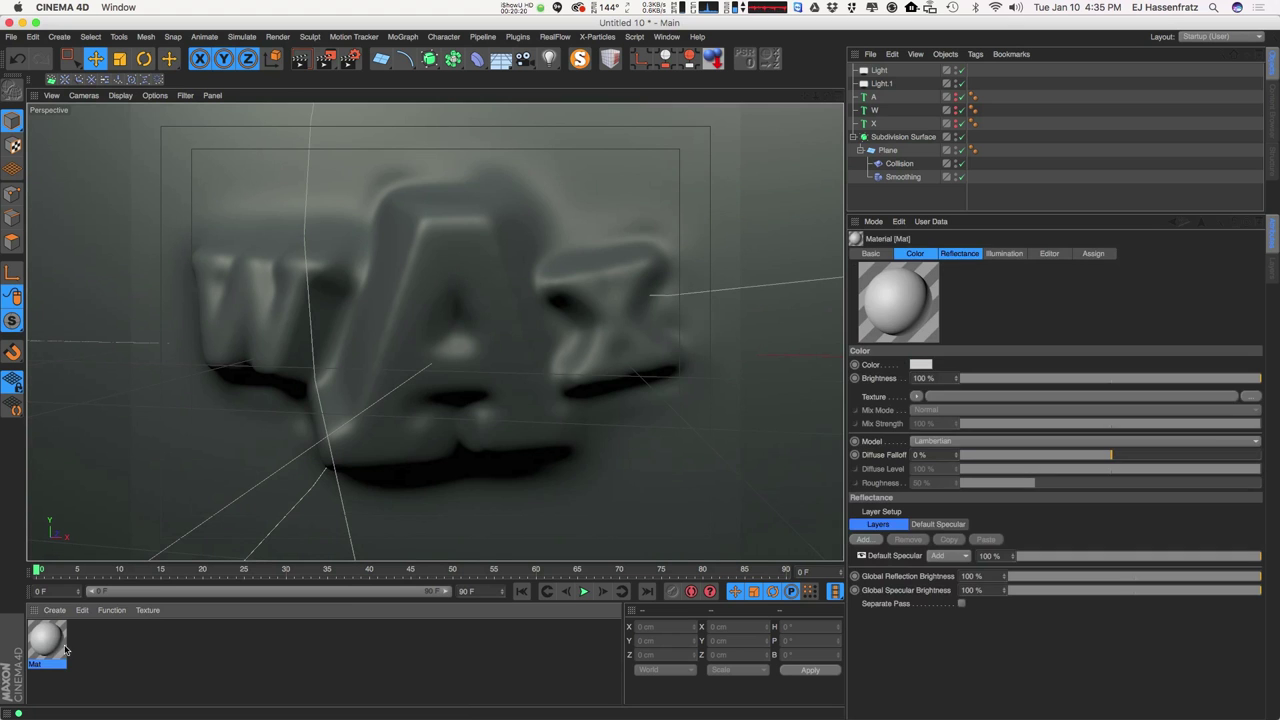
{"action": "double_click", "coordinate": [49, 652]}
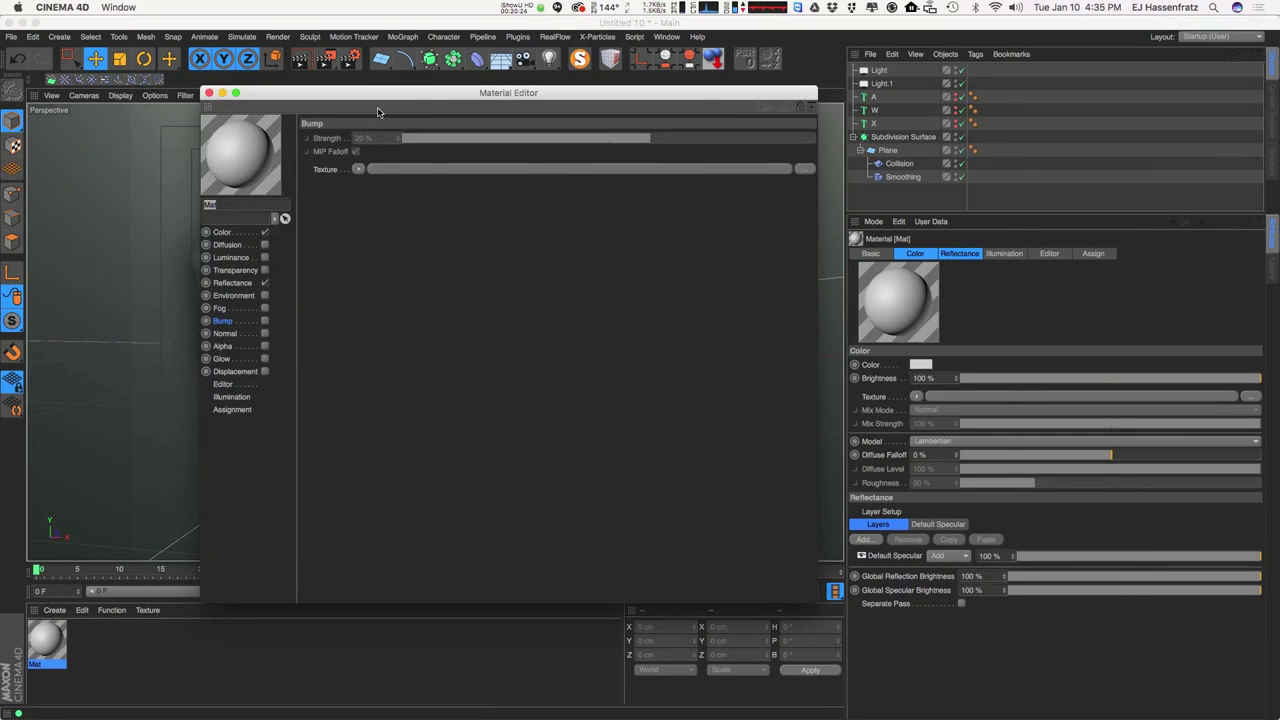
{"action": "left_click_drag", "start_coordinate": [378, 111], "coordinate": [715, 130]}
{"action": "type", "text": "Wax"}
Set the Wax material's color to yellow (F7D35D) and apply it to the Subdivision Surface.
{"action": "left_click", "coordinate": [578, 252]}
{"action": "mouse_move", "coordinate": [800, 210]}
{"action": "left_mouse_down"}
{"action": "mouse_move", "coordinate": [814, 212]}
{"action": "mouse_move", "coordinate": [790, 191]}
{"action": "left_mouse_up"}
{"action": "left_click_drag", "start_coordinate": [814, 114], "coordinate": [743, 479]}
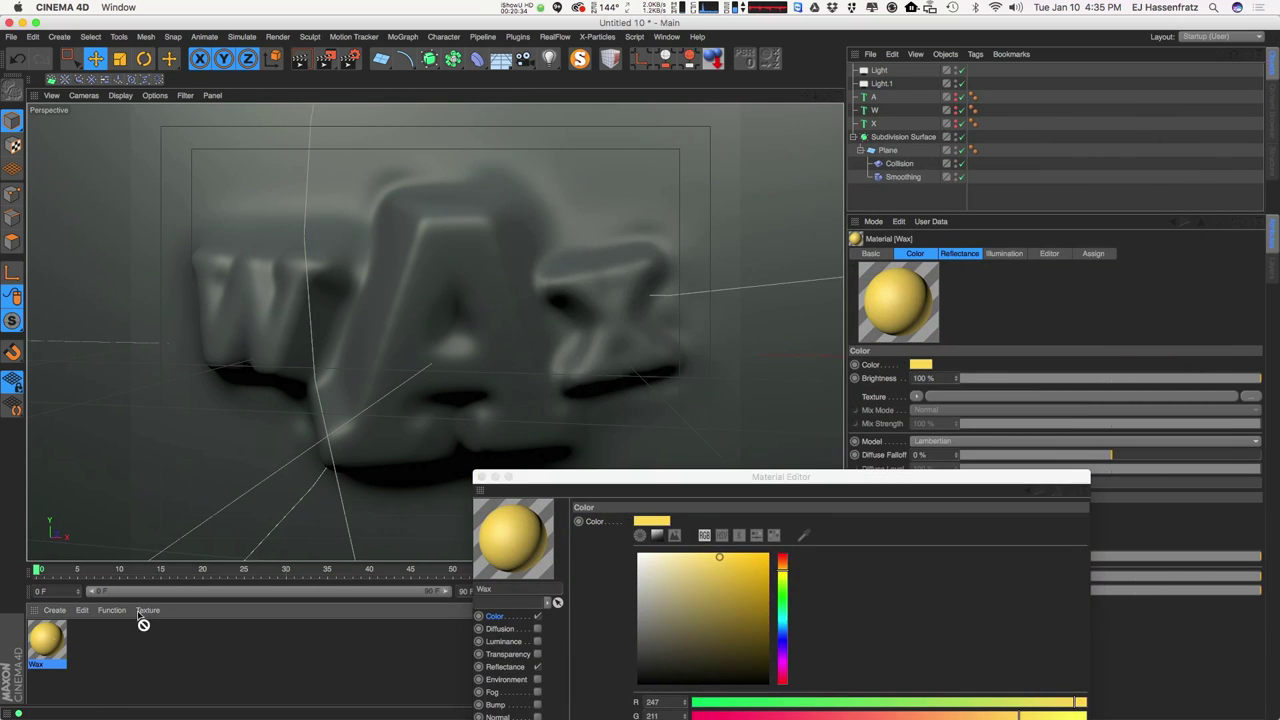
{"action": "left_click_drag", "start_coordinate": [888, 142], "coordinate": [889, 139]}
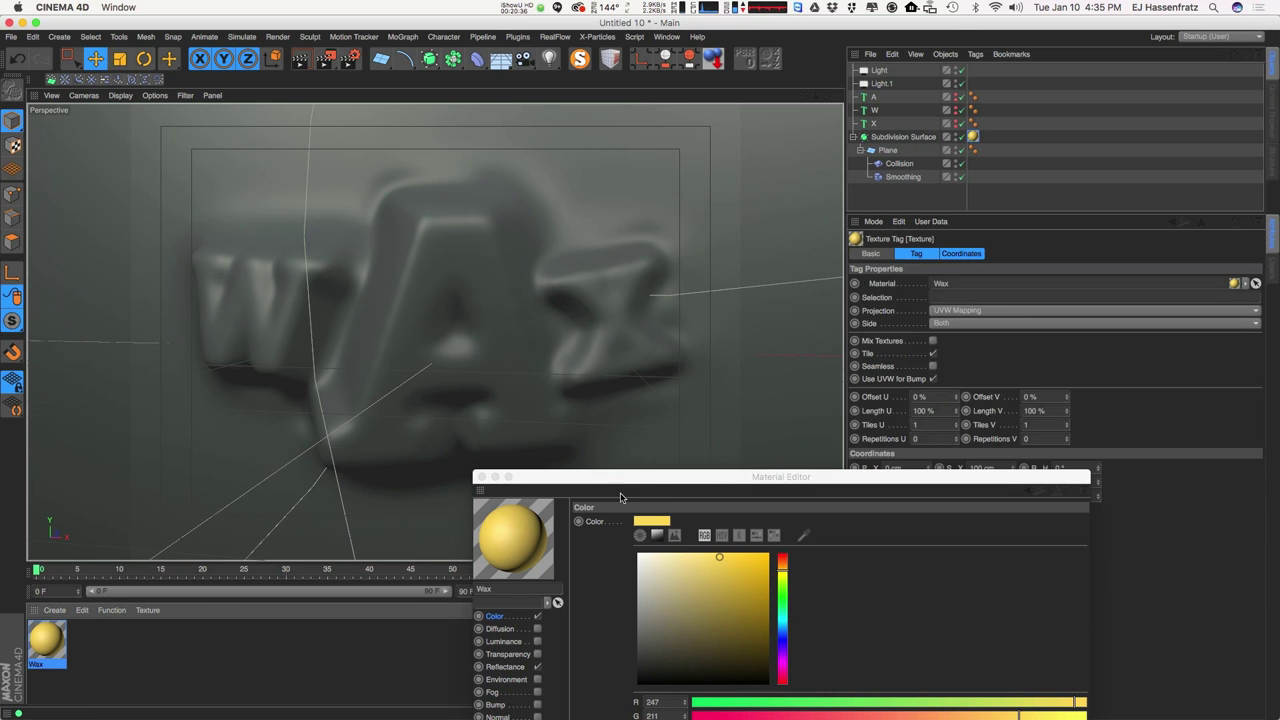
Lower the perspective view's level of detail back to Medium.
{"action": "left_click_drag", "start_coordinate": [710, 475], "coordinate": [847, 170]}
{"action": "left_click", "coordinate": [154, 95]}
{"action": "mouse_move", "coordinate": [200, 115]}
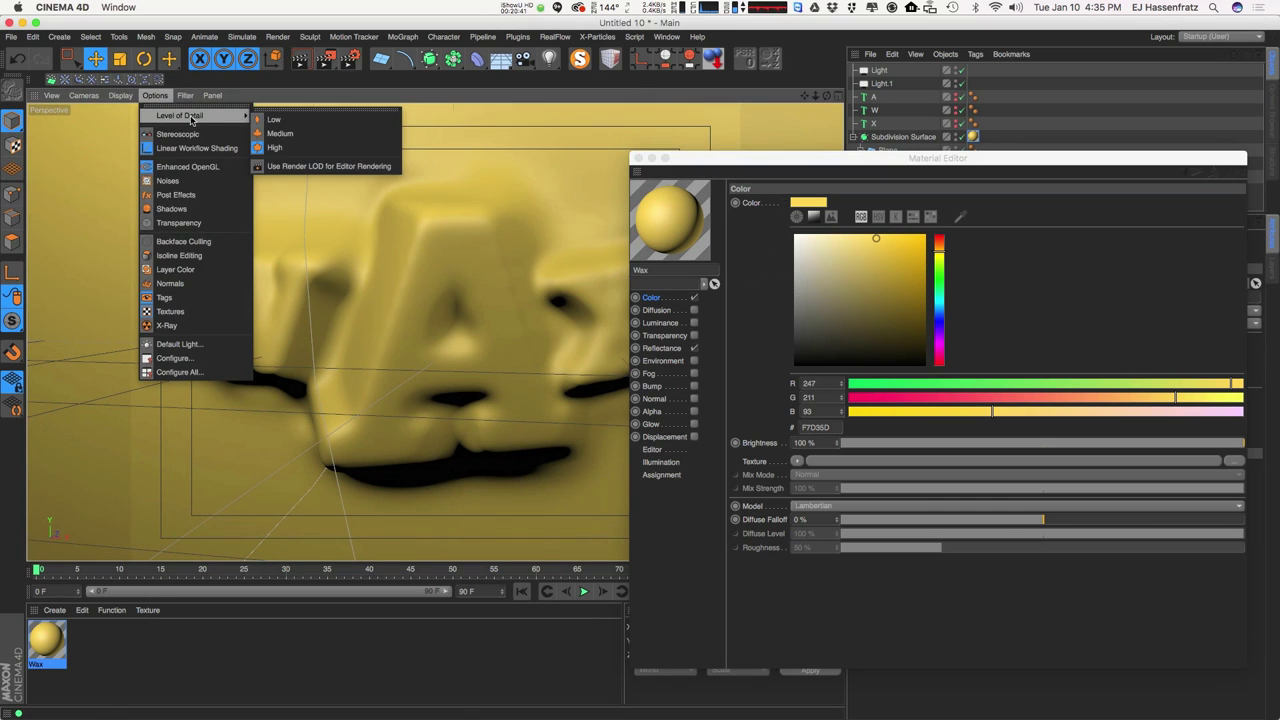
{"action": "left_click", "coordinate": [283, 133]}
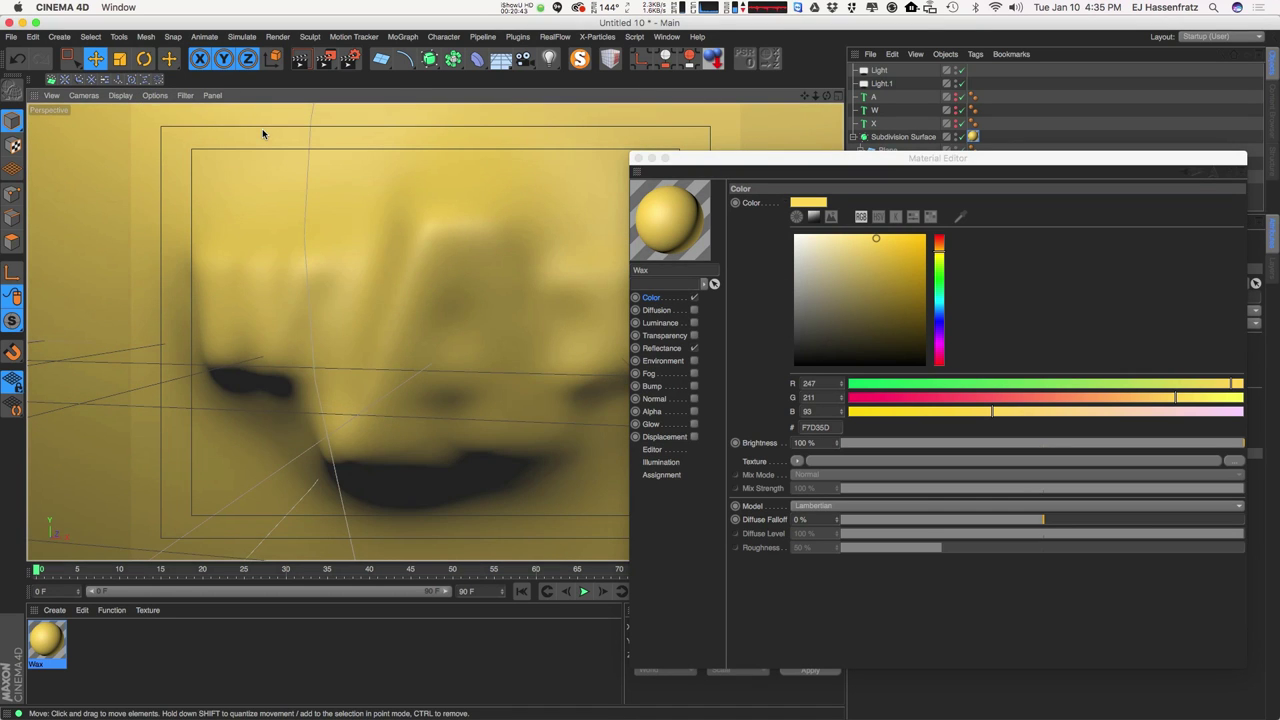
Set the Wax material's Default Specular Width to 57% and Specular Strength to 57%.
{"action": "left_click_drag", "start_coordinate": [768, 157], "coordinate": [697, 158]}
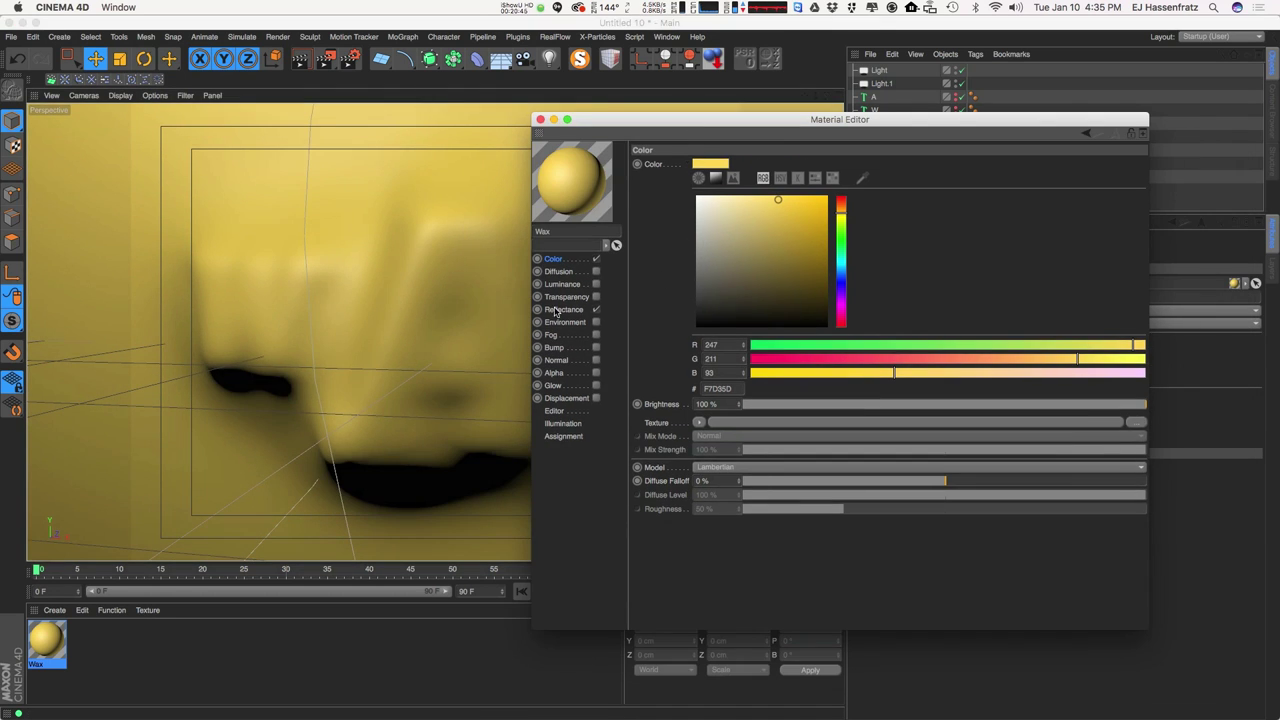
{"action": "left_click", "coordinate": [561, 310]}
{"action": "left_click", "coordinate": [681, 209]}
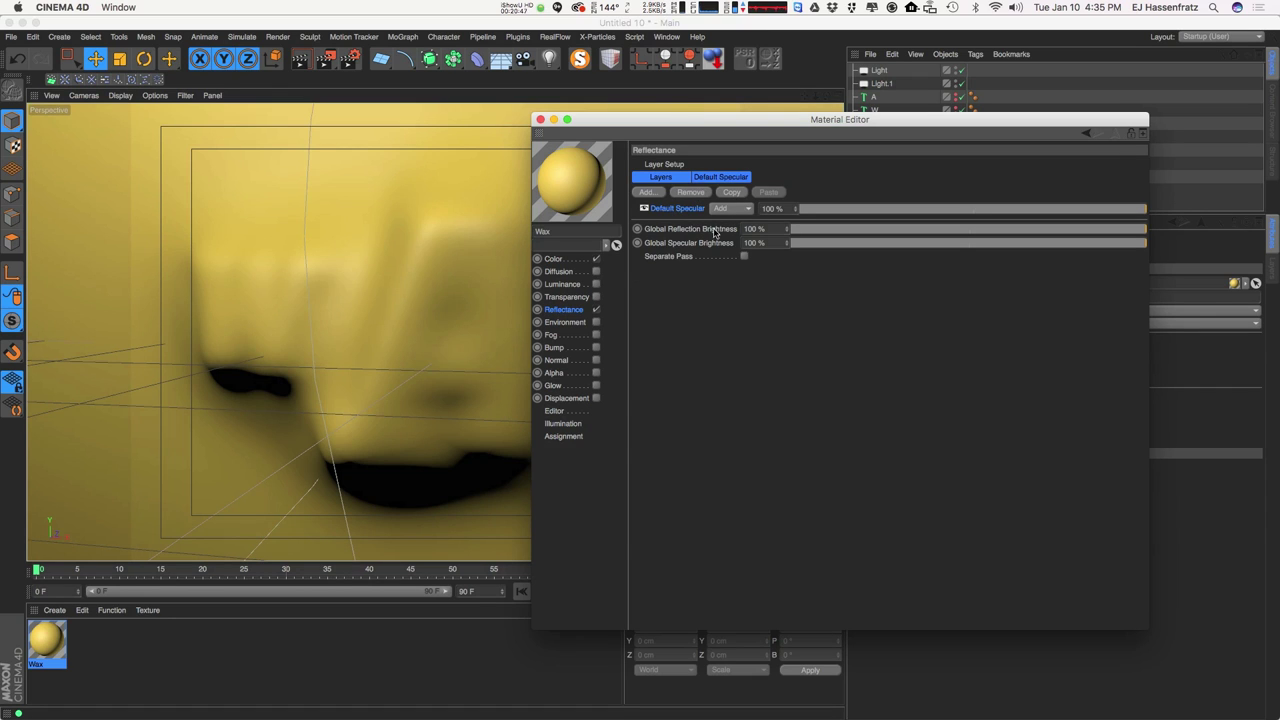
{"action": "left_click_drag", "start_coordinate": [845, 424], "coordinate": [983, 381]}
{"action": "left_click", "coordinate": [970, 421]}
{"action": "left_click", "coordinate": [983, 421]}
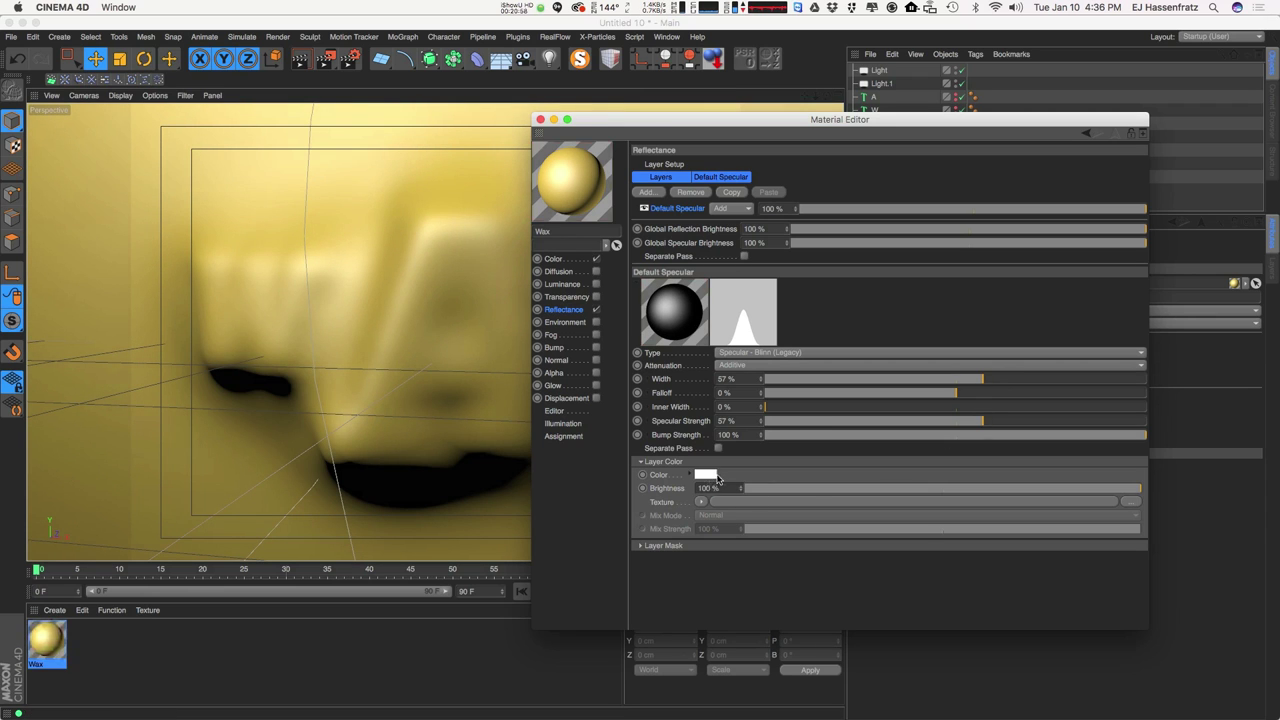
Set the Wax material's Default Specular layer color to pale peach (FCDAC5).
{"action": "left_click", "coordinate": [712, 476]}
{"action": "left_click_drag", "start_coordinate": [775, 497], "coordinate": [766, 468]}
{"action": "left_click", "coordinate": [641, 445]}
{"action": "left_click", "coordinate": [643, 464]}
{"action": "left_click", "coordinate": [766, 470]}
{"action": "left_click", "coordinate": [650, 463]}
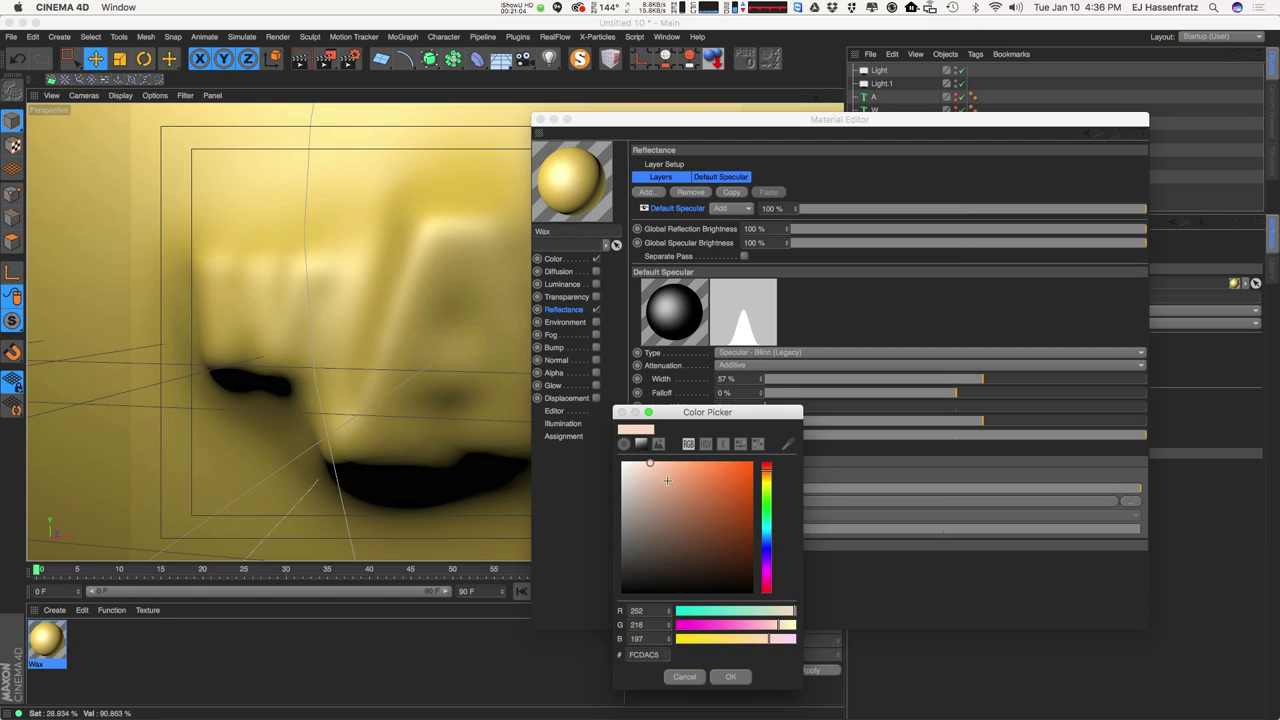
{"action": "left_click", "coordinate": [730, 676]}
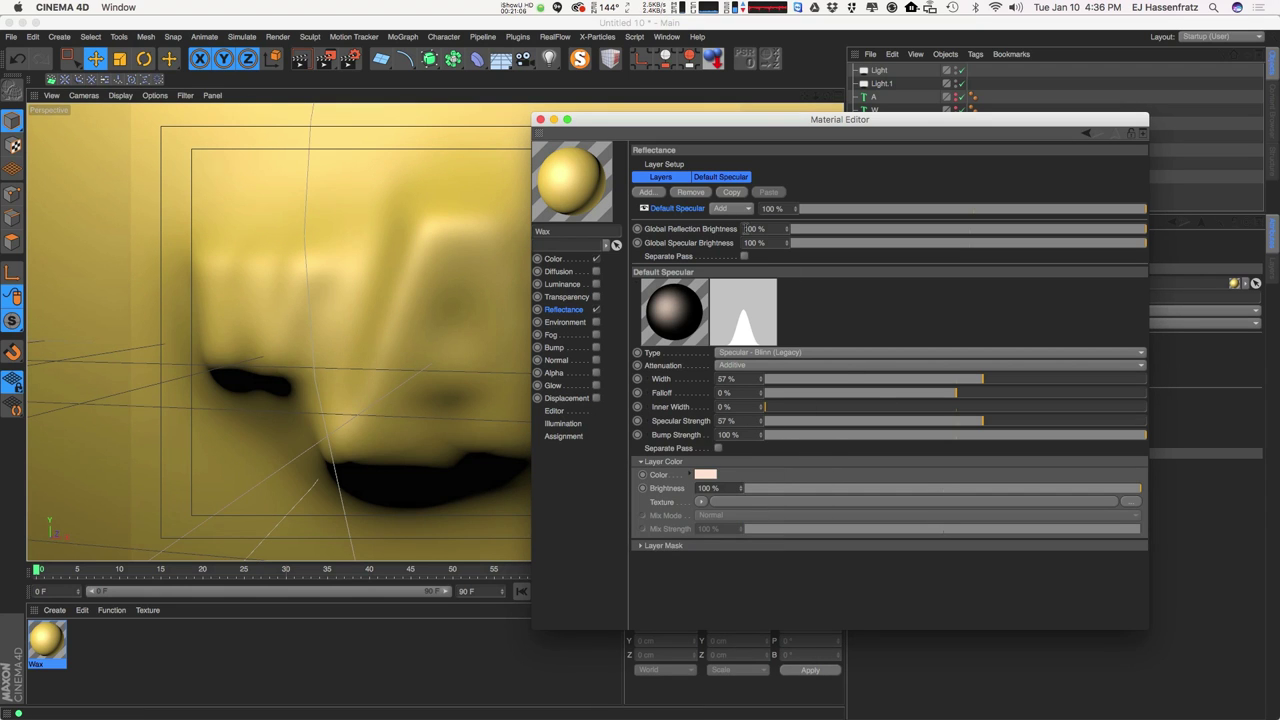
Add a Beckmann reflection layer to the Wax material and set its Specular Strength to 0%.
{"action": "left_click", "coordinate": [662, 193]}
{"action": "left_click", "coordinate": [689, 194]}
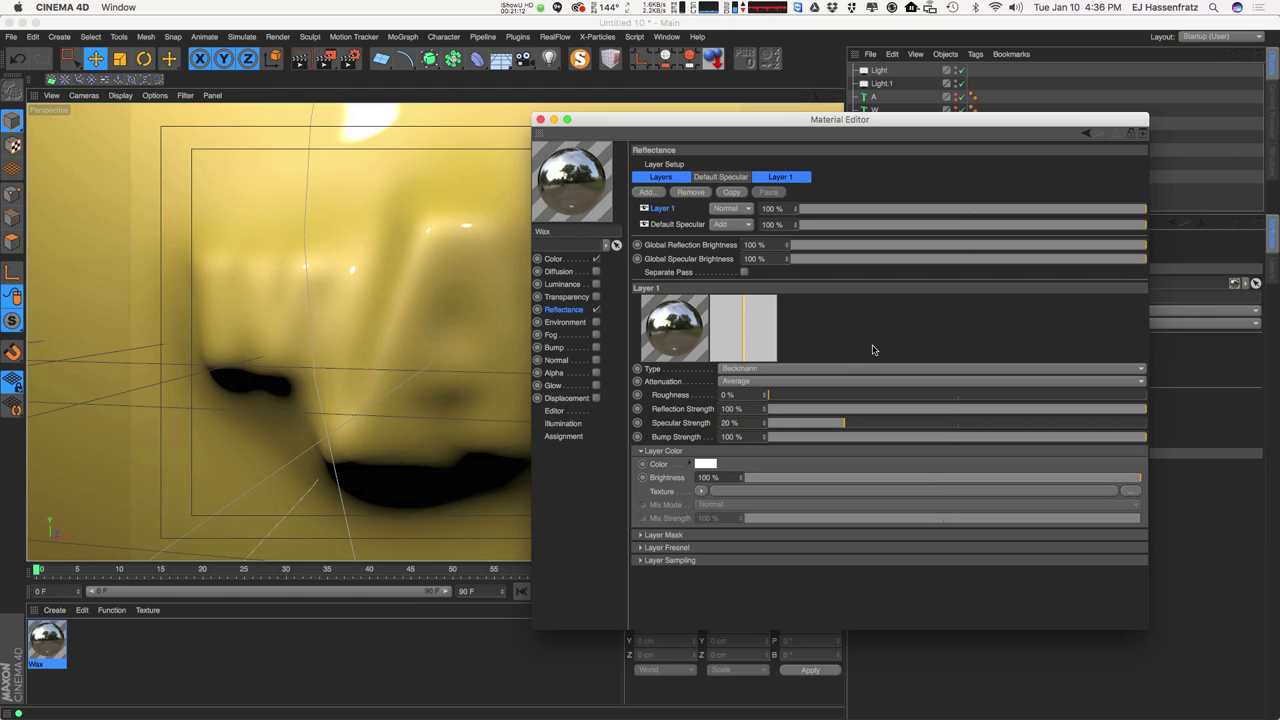
{"action": "left_click", "coordinate": [759, 369]}
{"action": "left_click", "coordinate": [772, 380]}
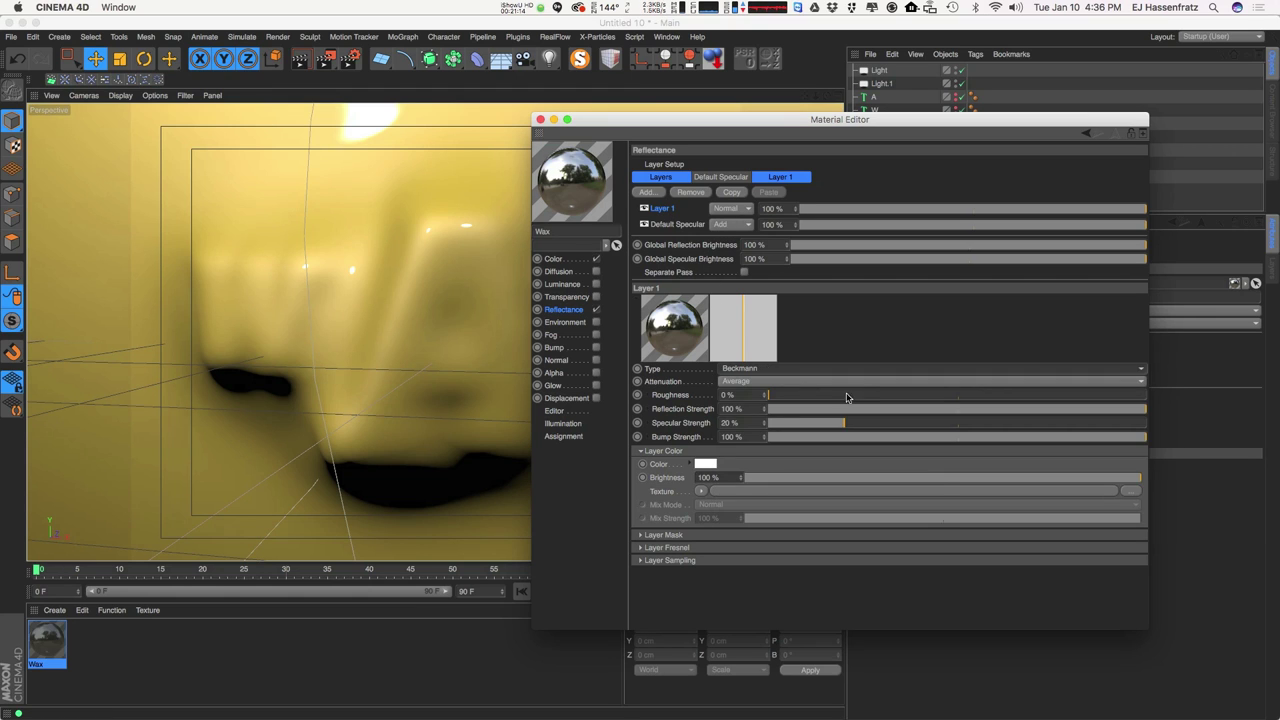
{"action": "left_click_drag", "start_coordinate": [853, 426], "coordinate": [762, 428]}
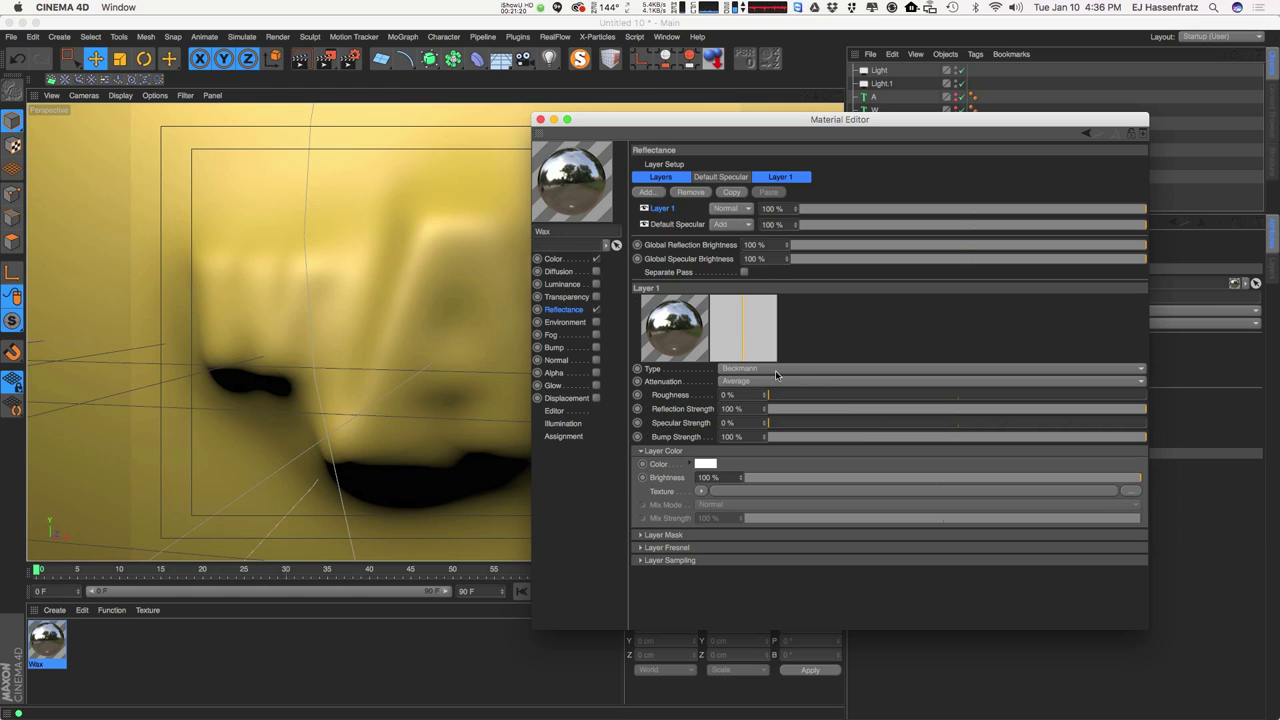
Set the Beckmann layer's Attenuation to Additive, Reflection Strength to 3% and Roughness to 16%.
{"action": "left_click", "coordinate": [775, 383]}
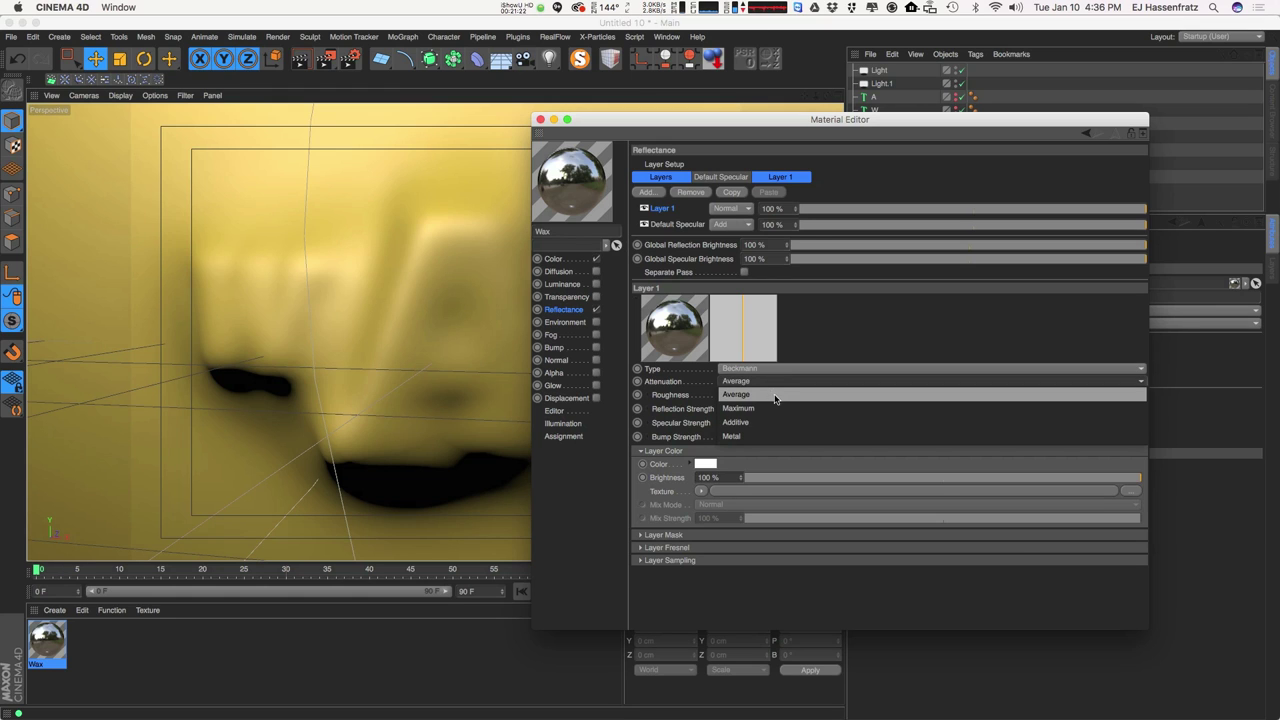
{"action": "left_click", "coordinate": [770, 422]}
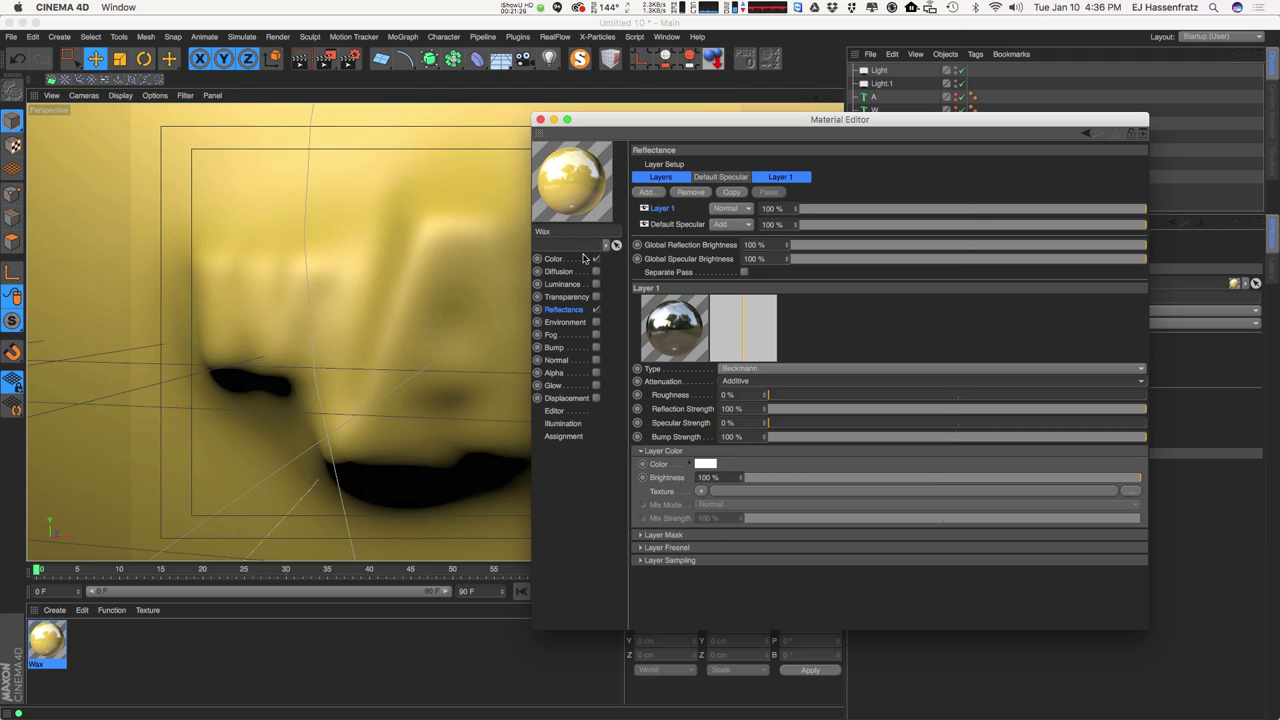
{"action": "left_click_drag", "start_coordinate": [1075, 410], "coordinate": [828, 399]}
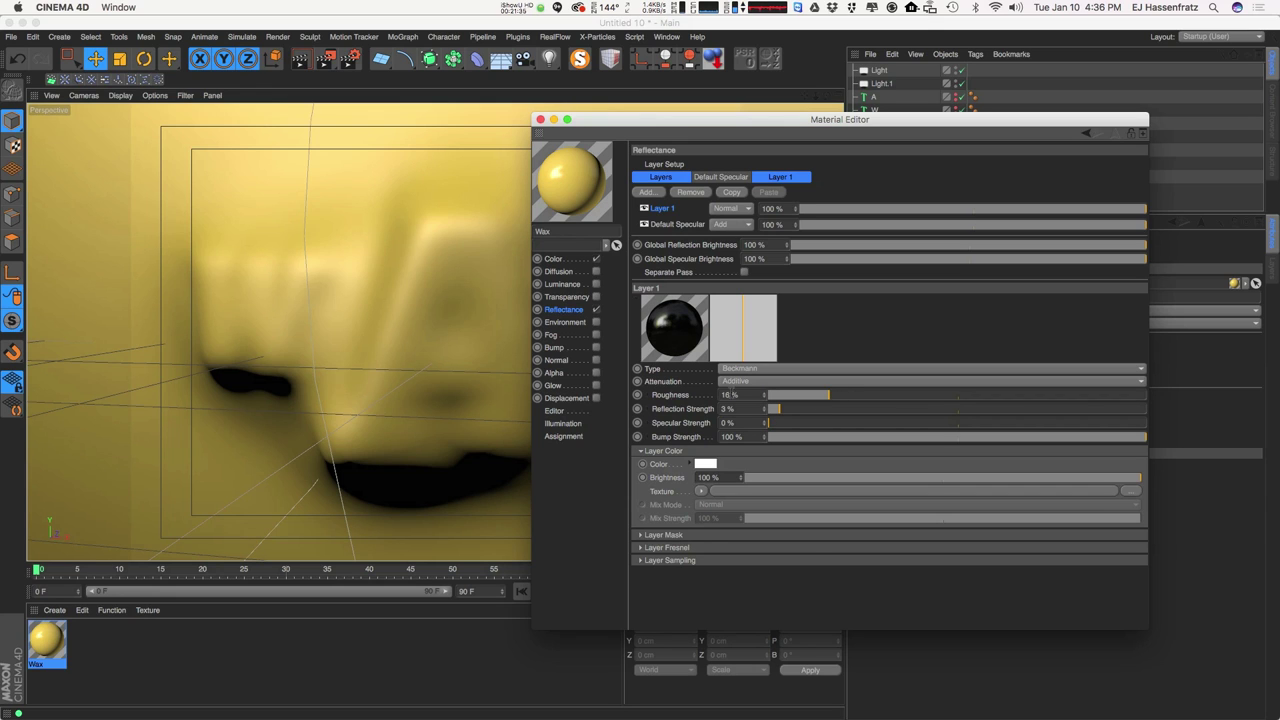
Uncover the perspective view and render it to preview the wax reflections on the letters.
{"action": "left_click_drag", "start_coordinate": [672, 122], "coordinate": [822, 130]}
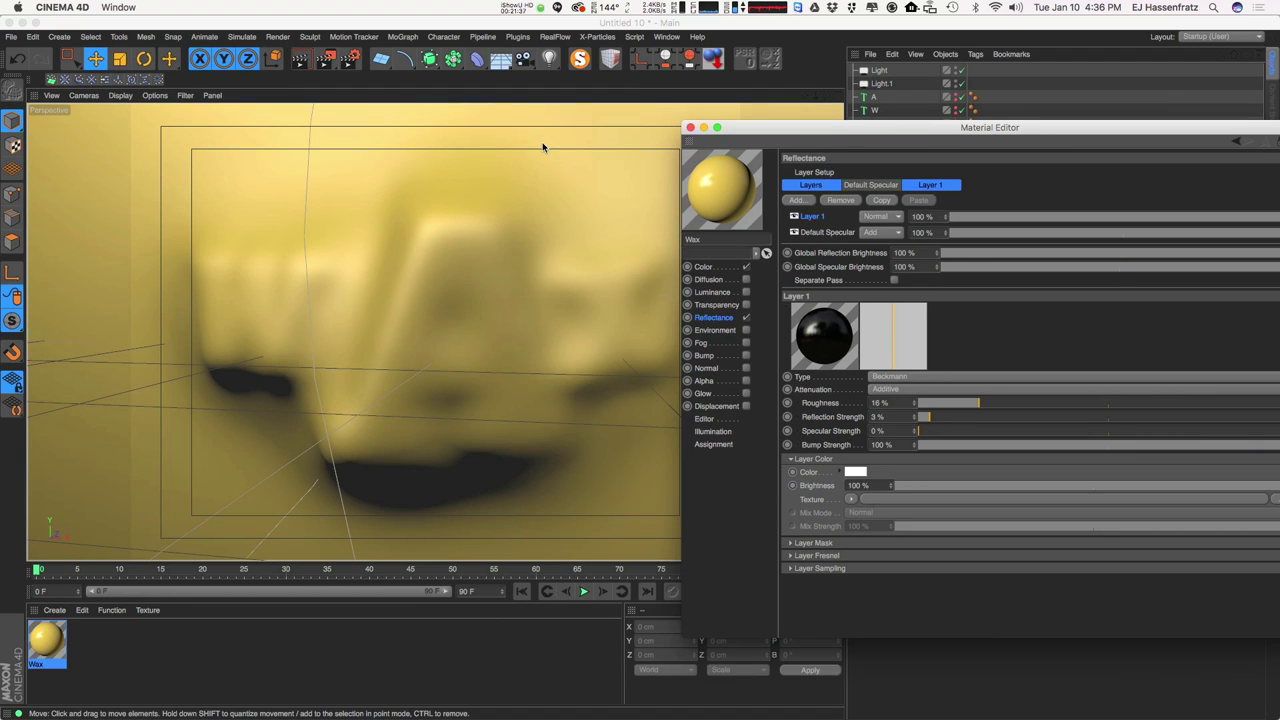
{"action": "left_click", "coordinate": [480, 187]}
{"action": "key", "text": "super+r"}
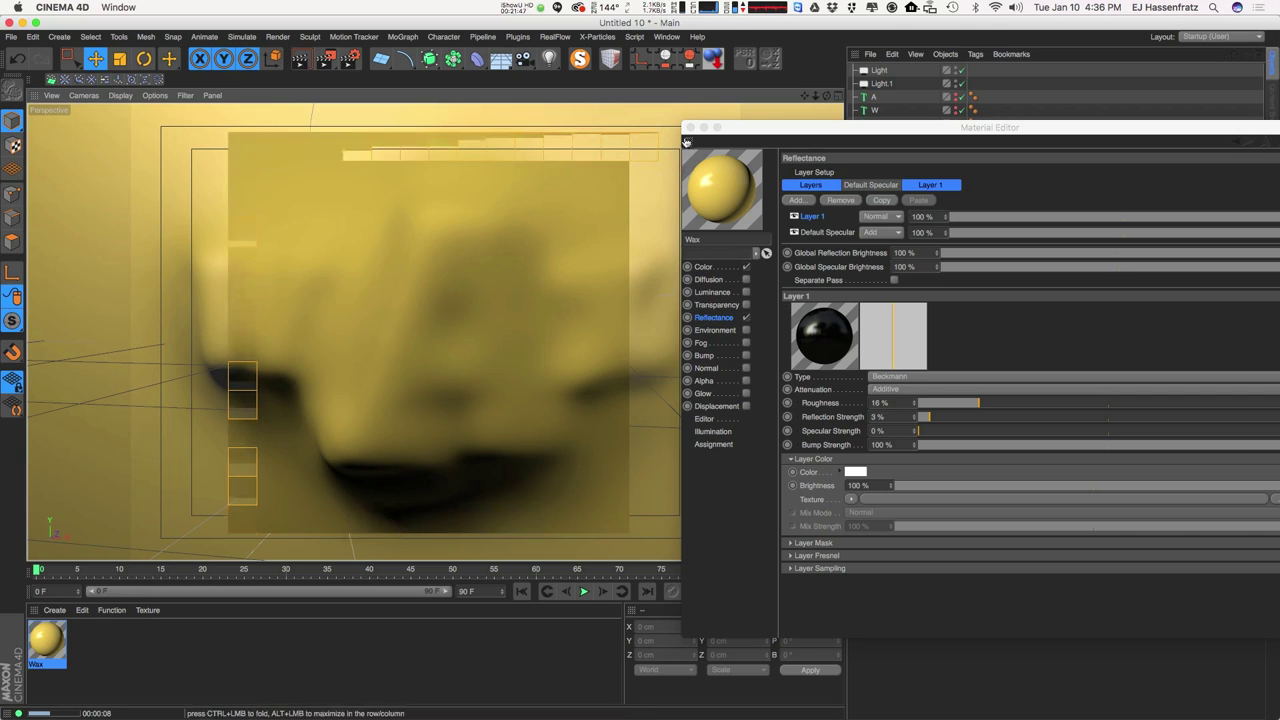
Set the Default Specular layer's Specular Strength to 73% and Falloff to -6%, and close the material.
{"action": "left_click", "coordinate": [812, 232]}
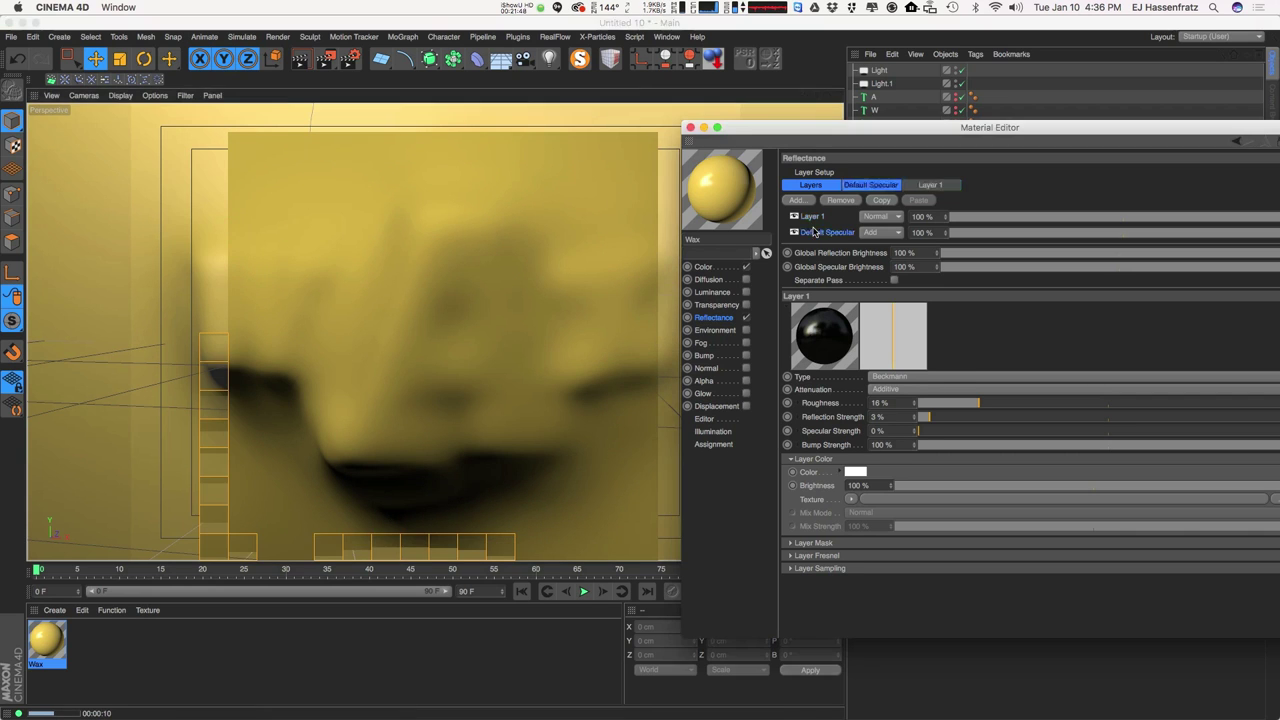
{"action": "left_click", "coordinate": [1190, 445]}
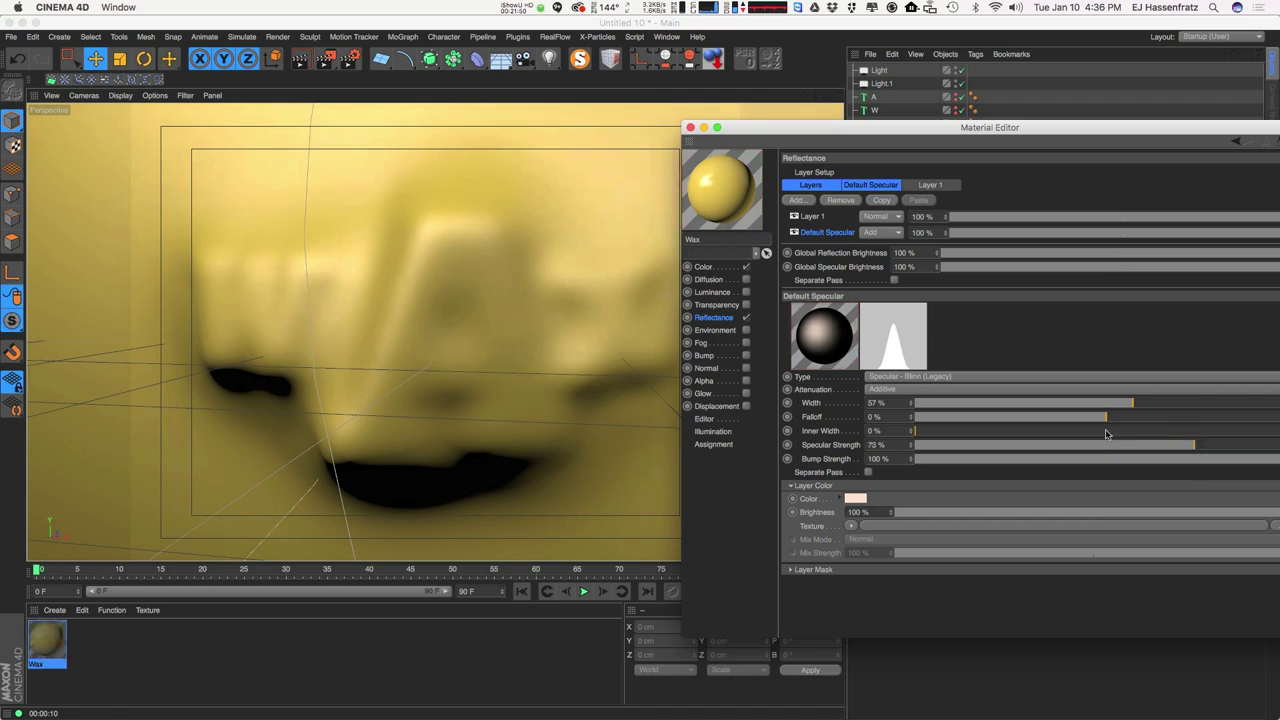
{"action": "left_click", "coordinate": [1090, 417]}
{"action": "left_click", "coordinate": [1099, 417]}
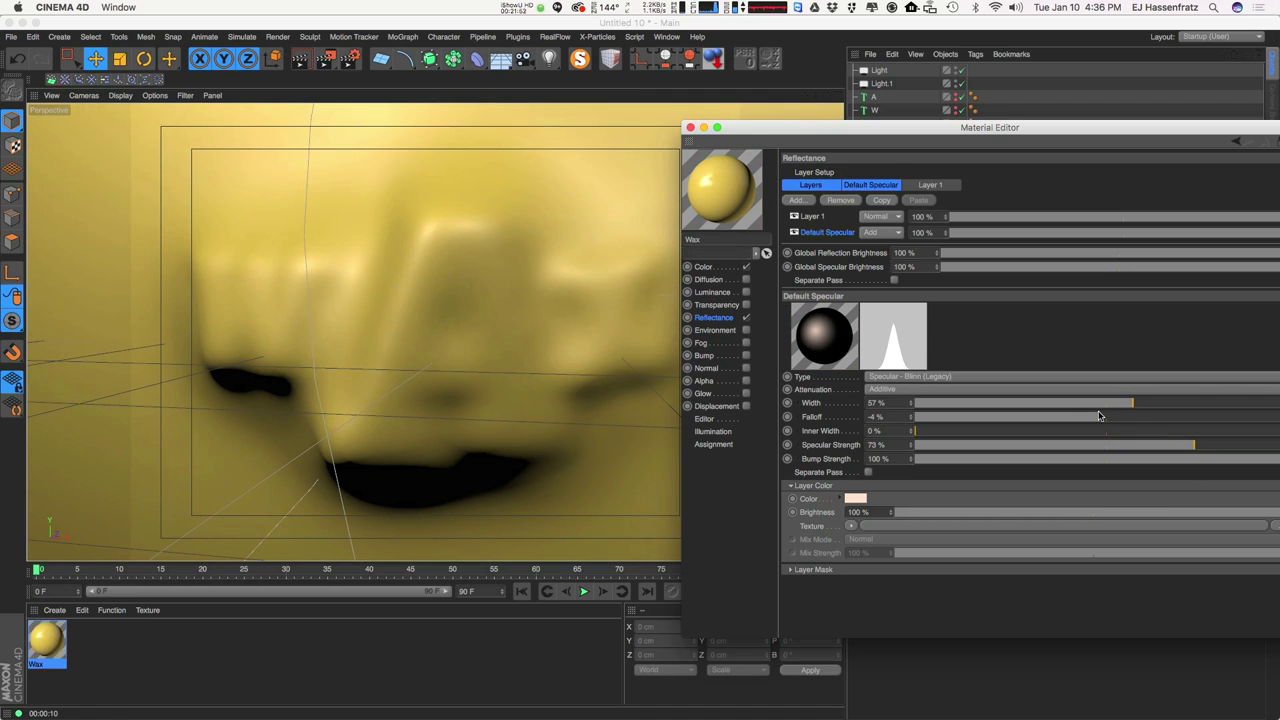
{"action": "left_click_drag", "start_coordinate": [1097, 418], "coordinate": [1095, 418]}
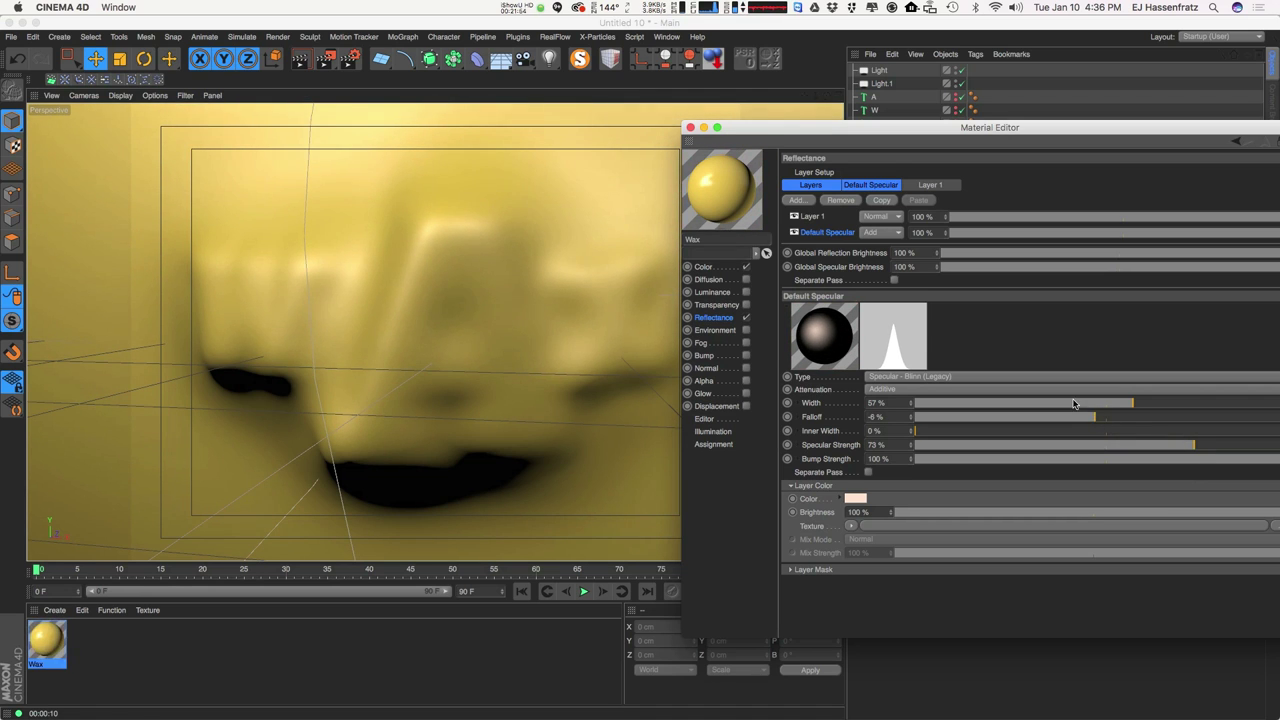
{"action": "left_click", "coordinate": [690, 128]}
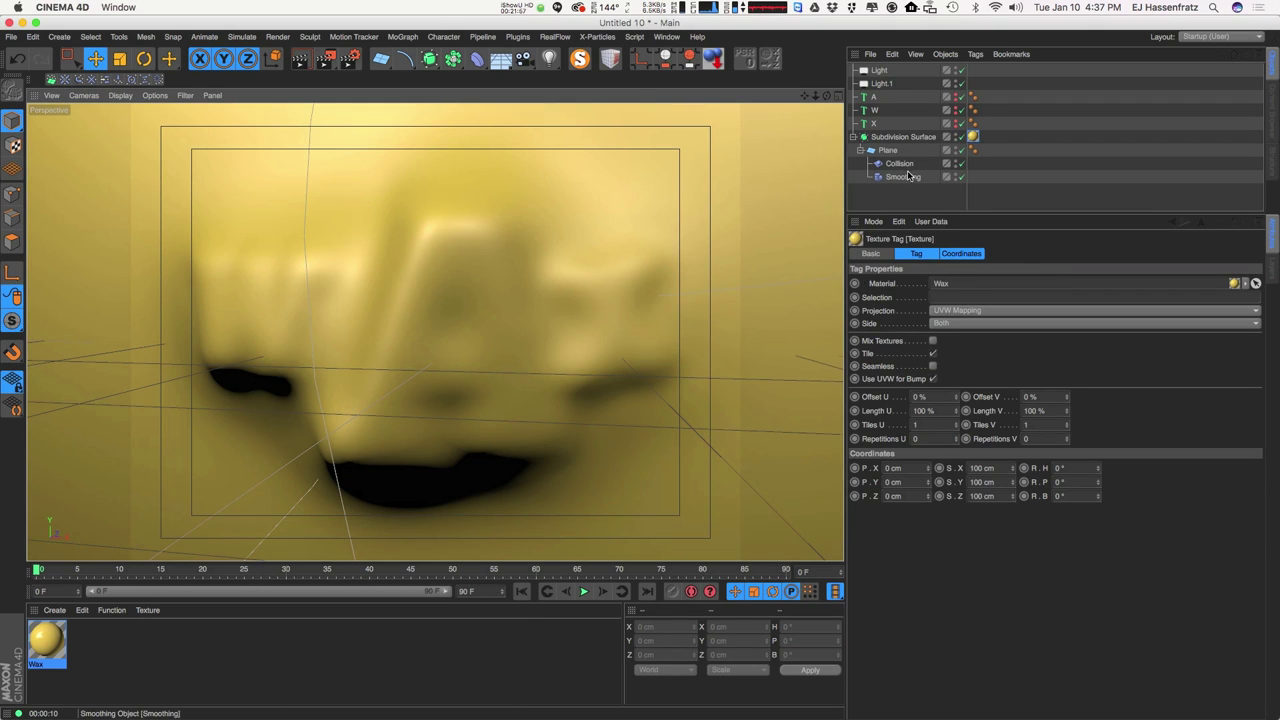
Enlarge the first area light's rectangle to about 395 by 299 cm in the top view.
{"action": "left_click", "coordinate": [875, 71]}
{"action": "left_click", "coordinate": [882, 84], "text": "shift"}
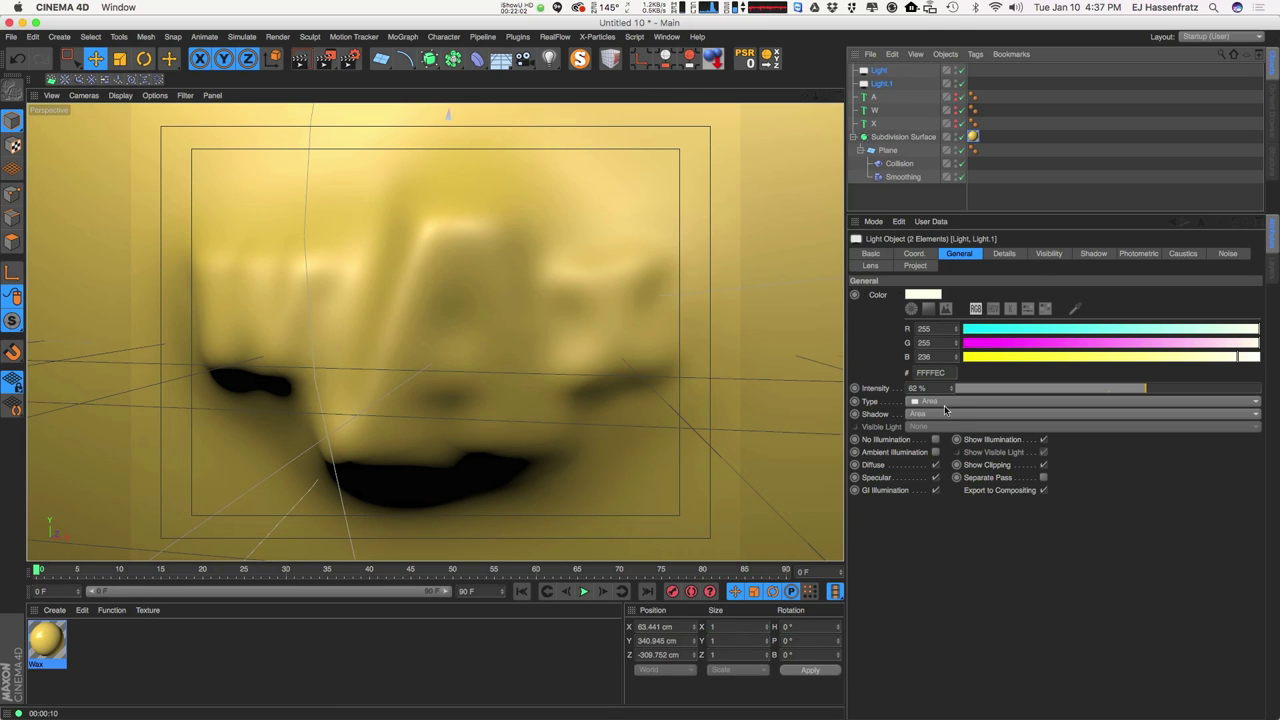
{"action": "left_click", "coordinate": [1008, 255]}
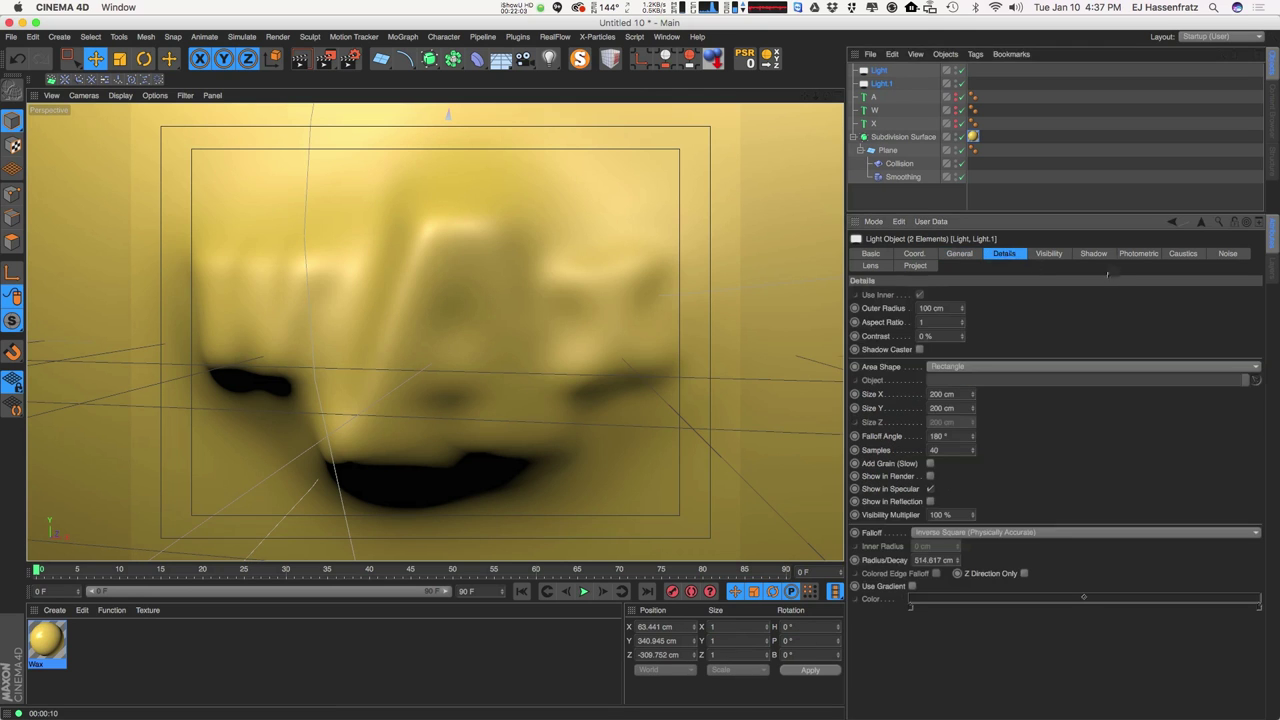
{"action": "left_click", "coordinate": [838, 101]}
{"action": "middle_click", "coordinate": [780, 210]}
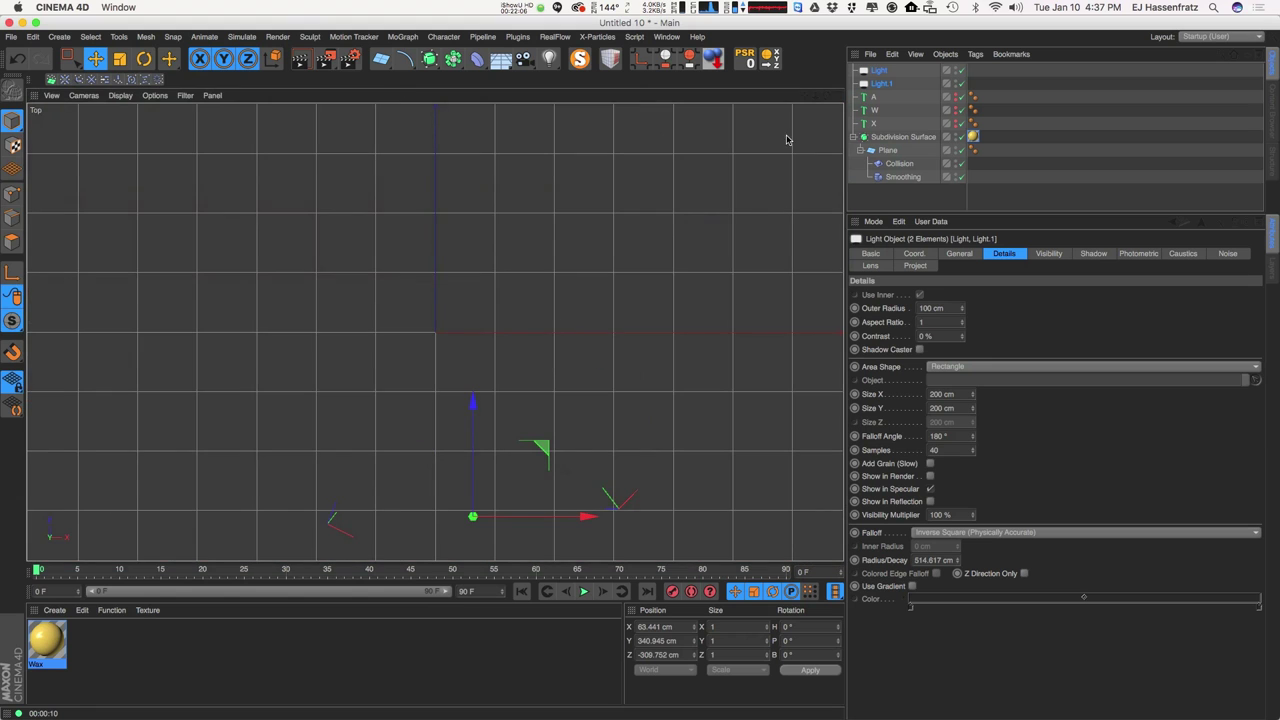
{"action": "left_click", "coordinate": [838, 98]}
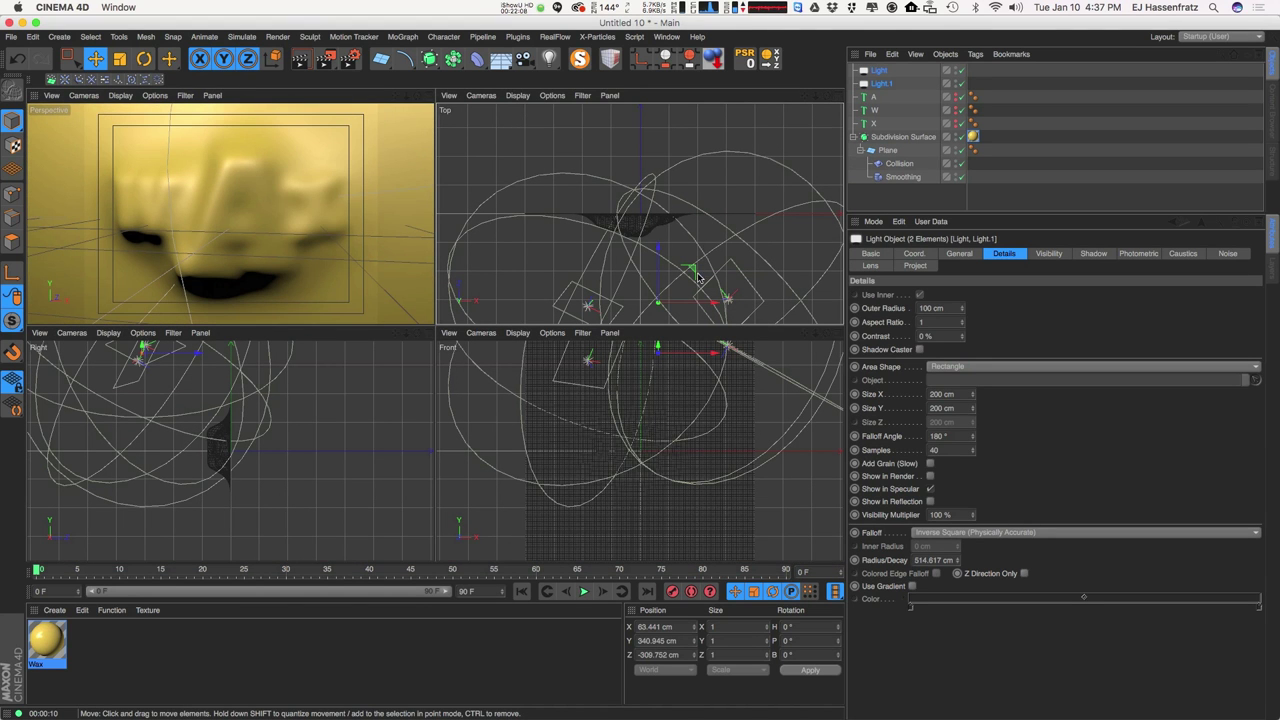
{"action": "middle_click_drag", "start_coordinate": [567, 298], "coordinate": [548, 257], "text": "alt"}
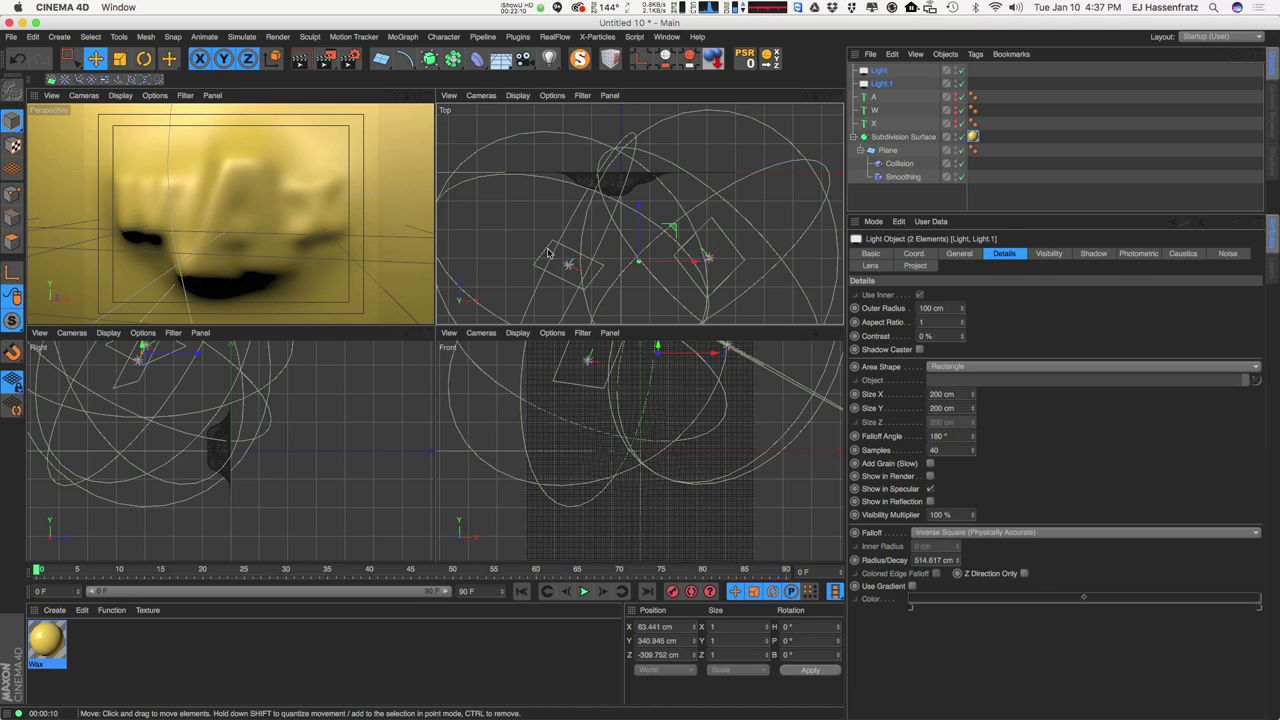
{"action": "left_click", "coordinate": [583, 253]}
{"action": "mouse_move", "coordinate": [580, 253]}
{"action": "left_mouse_down"}
{"action": "mouse_move", "coordinate": [608, 285]}
{"action": "mouse_move", "coordinate": [589, 255]}
{"action": "left_mouse_up"}
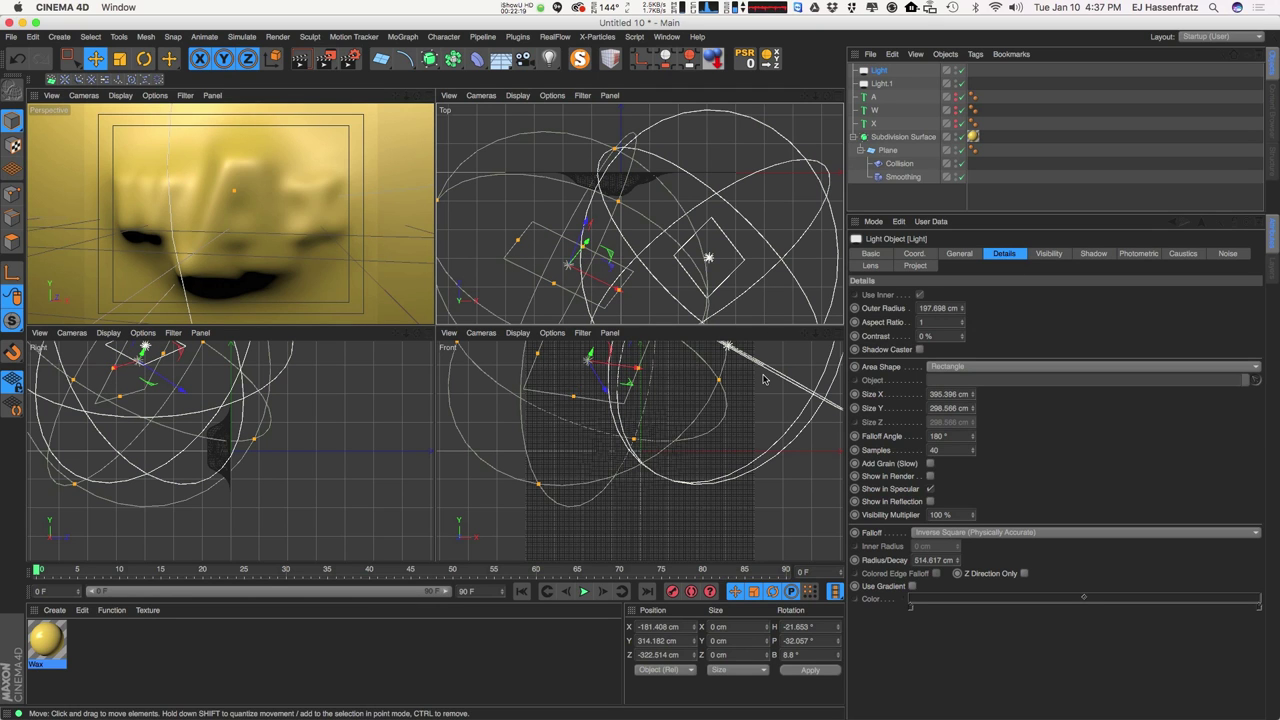
Turn on Show in Reflection for both area lights and set their Visibility Multiplier to 1500%.
{"action": "left_click", "coordinate": [893, 502]}
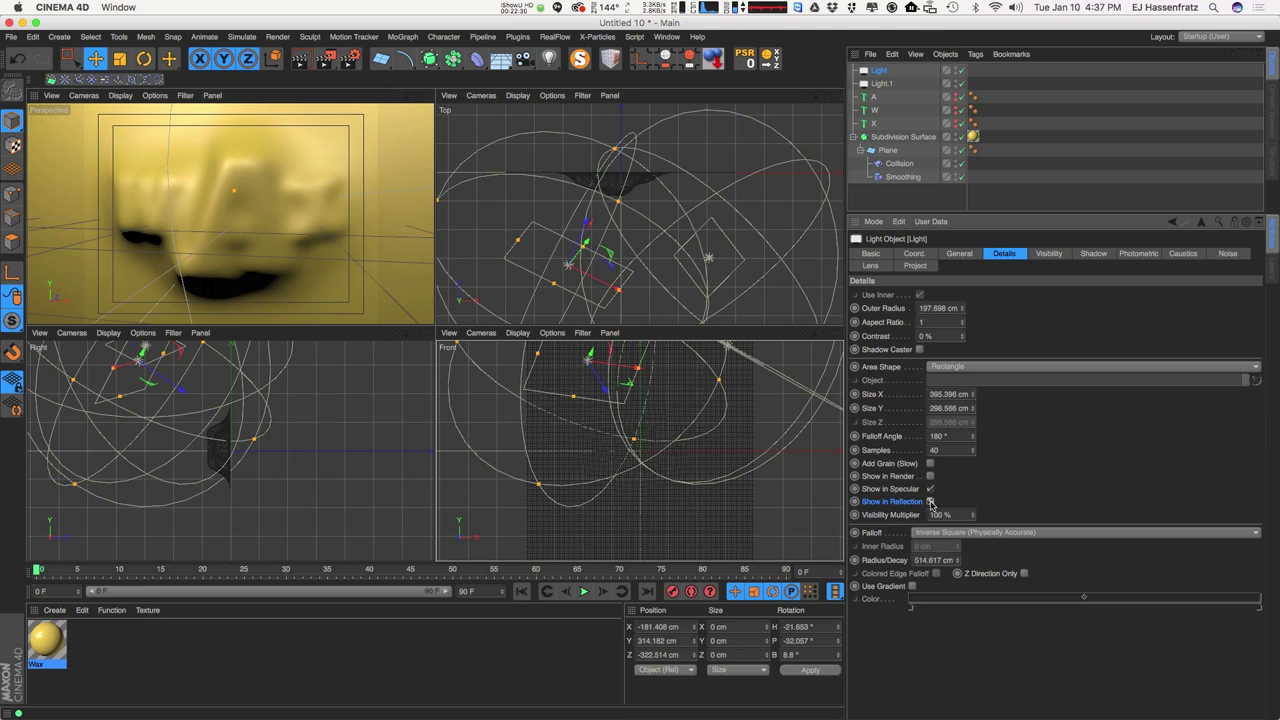
{"action": "left_click", "coordinate": [884, 84]}
{"action": "left_click", "coordinate": [931, 501]}
{"action": "left_click", "coordinate": [879, 70], "text": "shift"}
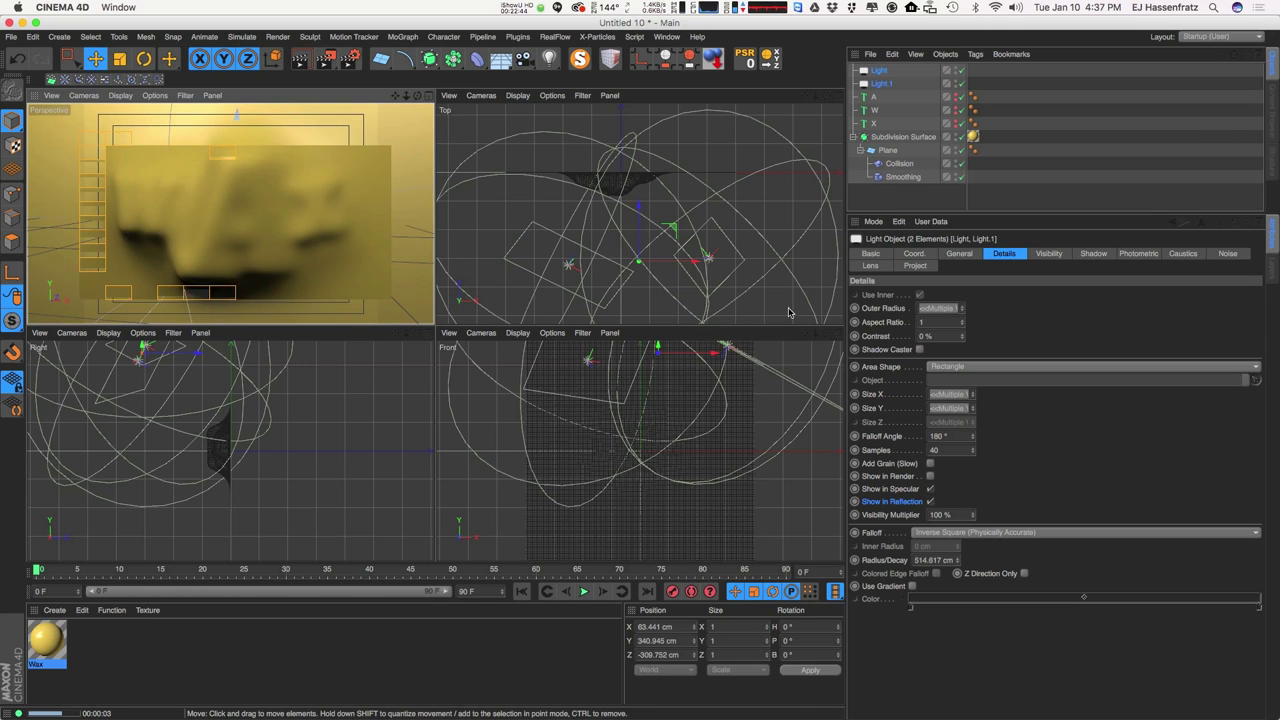
{"action": "left_click_drag", "start_coordinate": [957, 514], "coordinate": [918, 518]}
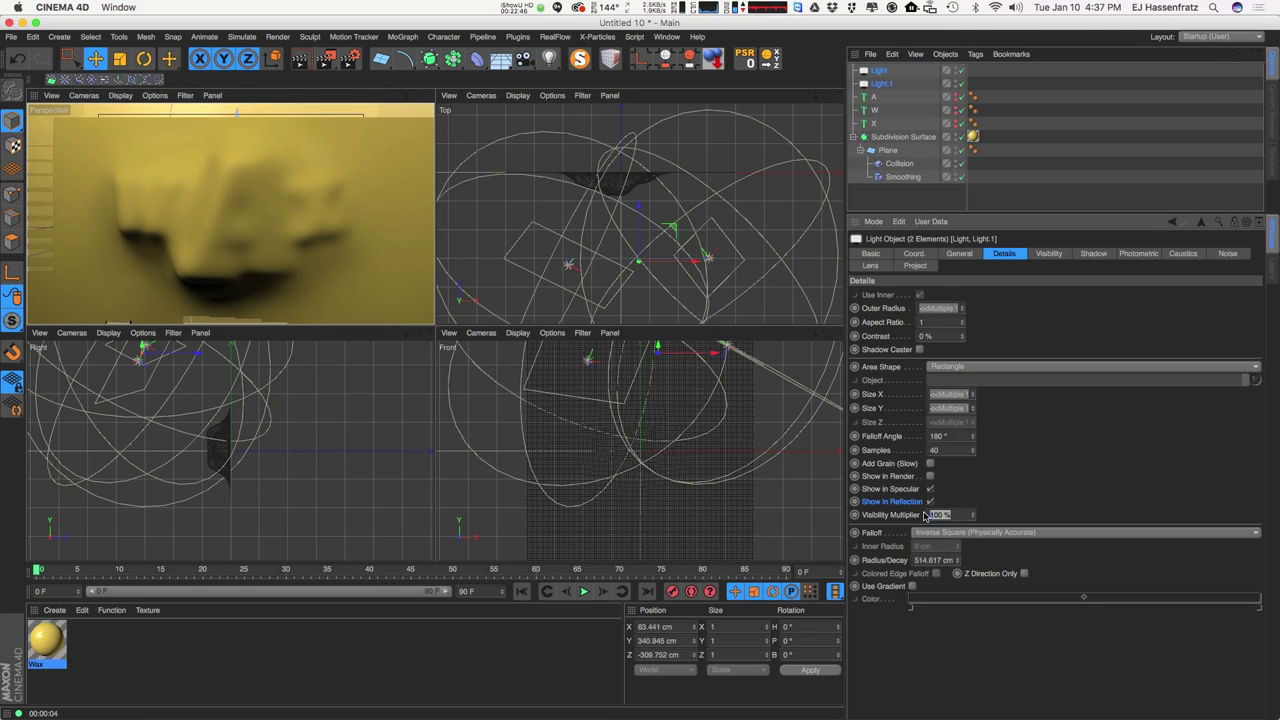
{"action": "type", "text": "15"}
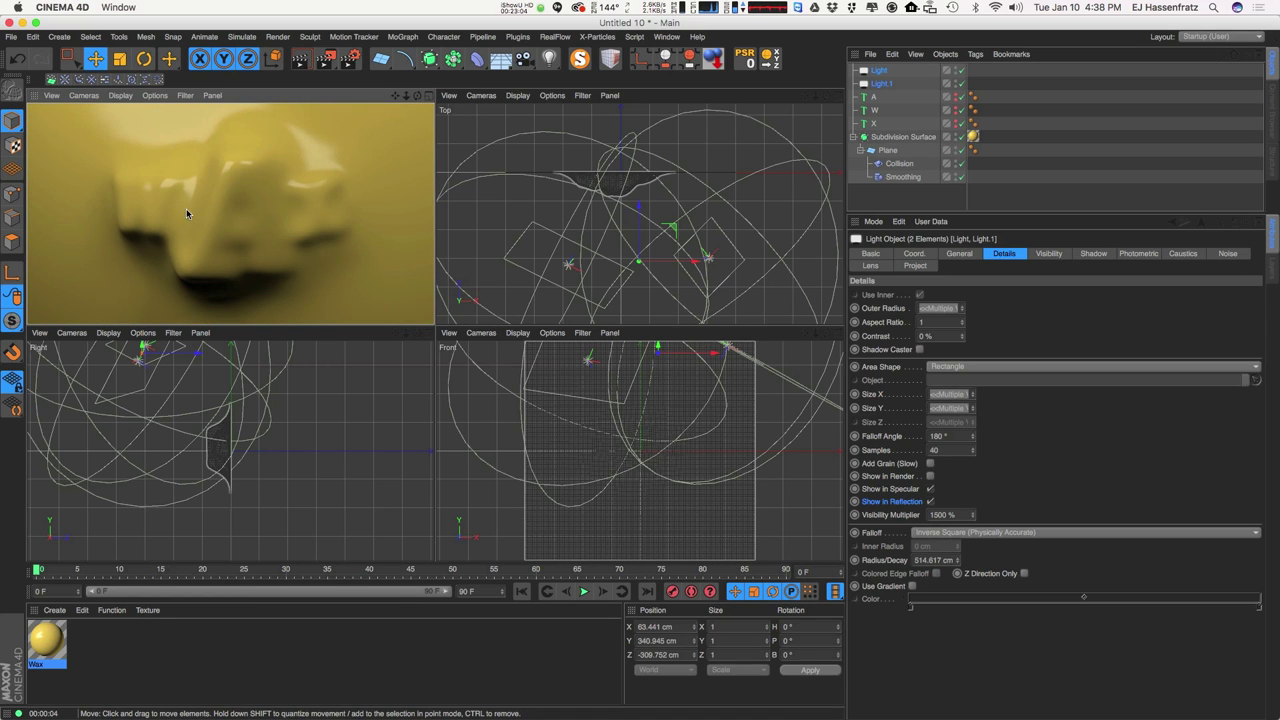
Reshape the first area light to about 243 cm in Size Y with a decay radius of about 601 cm.
{"action": "left_click", "coordinate": [548, 274]}
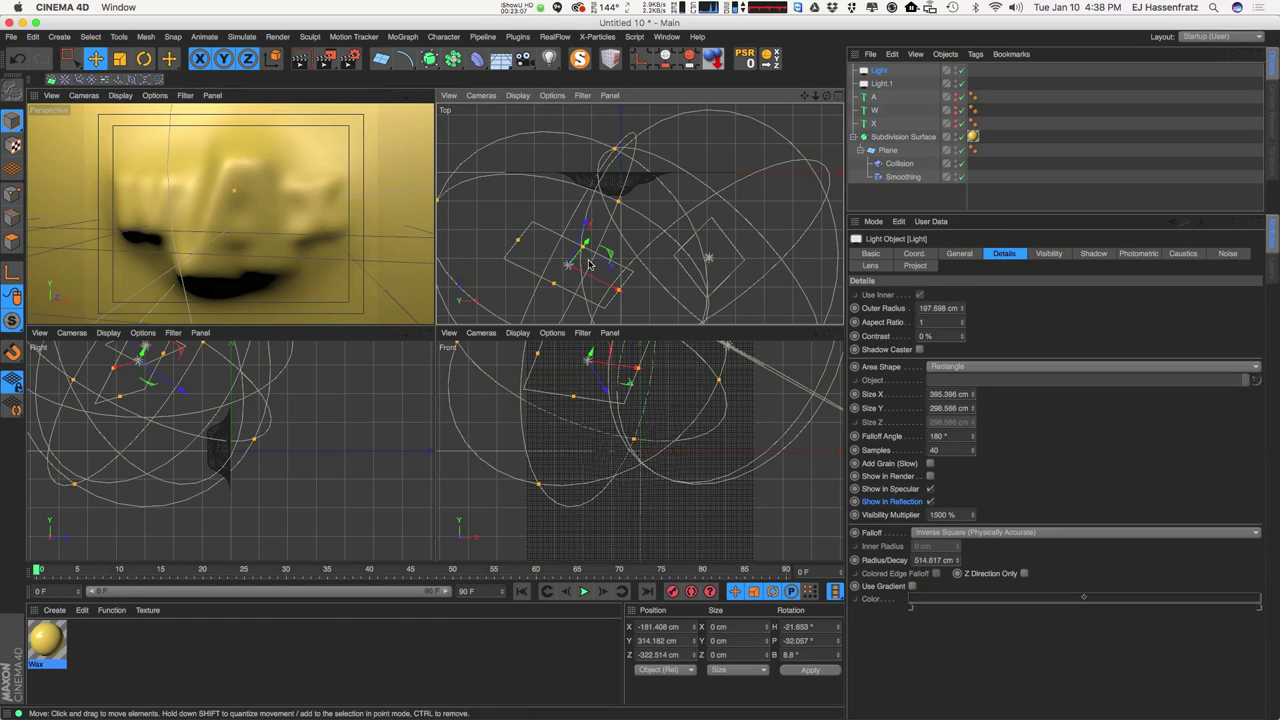
{"action": "left_click_drag", "start_coordinate": [575, 258], "coordinate": [613, 177]}
{"action": "left_click_drag", "start_coordinate": [537, 250], "coordinate": [546, 261]}
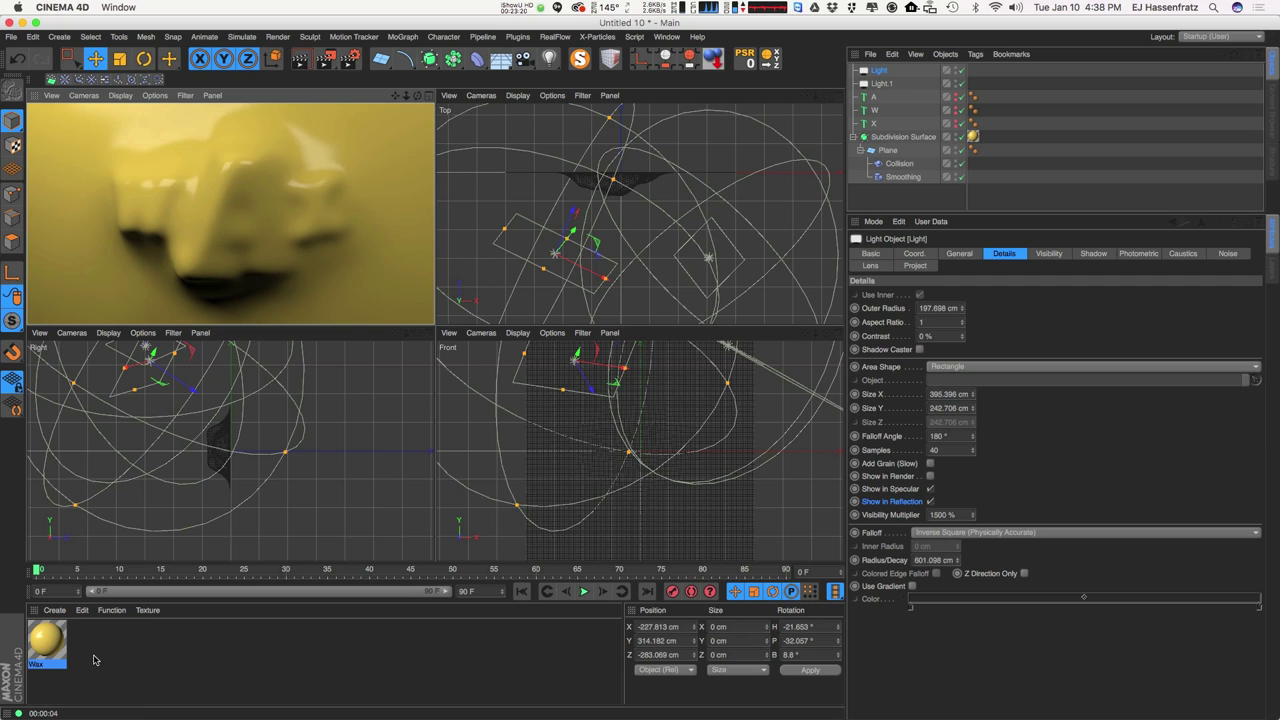
Reposition the area lights, placing Light at about X -278, Y 451, Z -365 cm and Light.1 at about X 468, Y 496, Z -218 cm.
{"action": "left_click", "coordinate": [724, 286]}
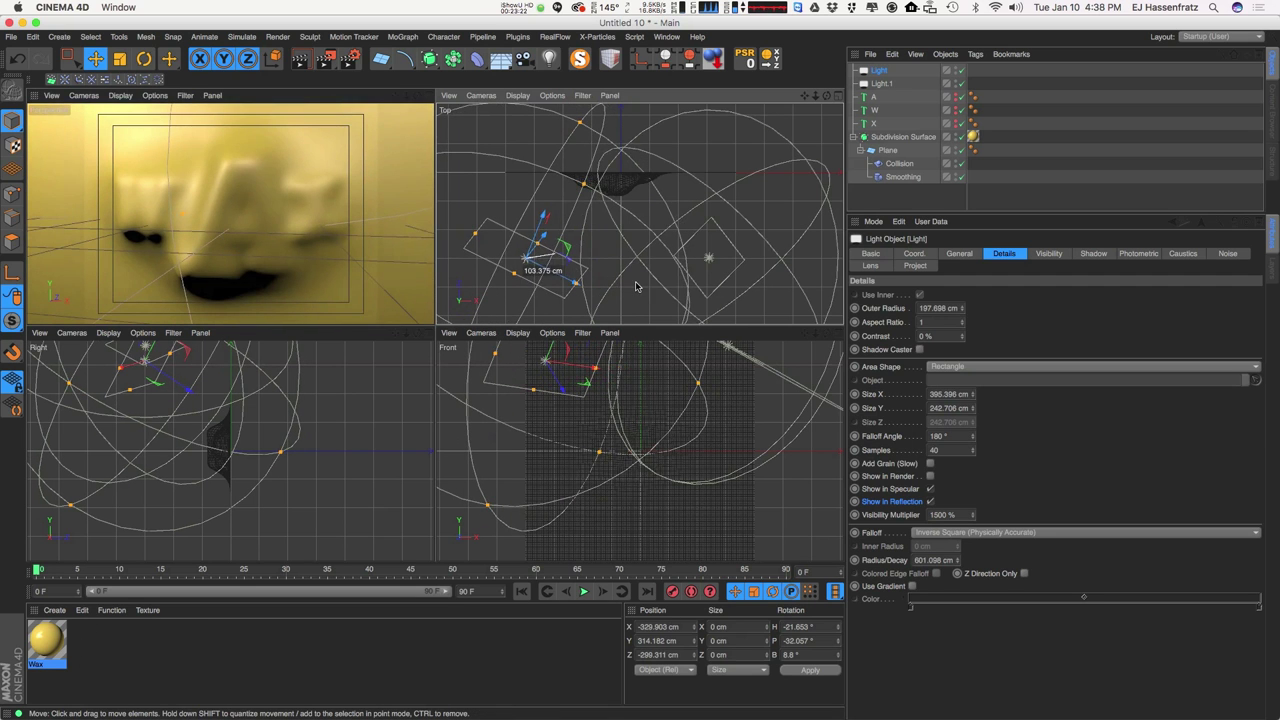
{"action": "left_click_drag", "start_coordinate": [725, 285], "coordinate": [737, 280]}
{"action": "left_click", "coordinate": [600, 436]}
{"action": "left_click_drag", "start_coordinate": [600, 436], "coordinate": [617, 374]}
{"action": "left_click_drag", "start_coordinate": [648, 239], "coordinate": [602, 258]}
{"action": "left_click", "coordinate": [706, 250]}
{"action": "left_click_drag", "start_coordinate": [746, 284], "coordinate": [767, 257]}
{"action": "left_click_drag", "start_coordinate": [783, 429], "coordinate": [774, 392]}
{"action": "mouse_move", "coordinate": [768, 288]}
{"action": "left_mouse_down"}
{"action": "mouse_move", "coordinate": [754, 291]}
{"action": "mouse_move", "coordinate": [777, 284]}
{"action": "left_mouse_up"}
{"action": "left_click", "coordinate": [531, 285]}
{"action": "left_click_drag", "start_coordinate": [598, 256], "coordinate": [609, 263]}
{"action": "left_click_drag", "start_coordinate": [628, 438], "coordinate": [662, 453]}
{"action": "left_click", "coordinate": [743, 226]}
{"action": "mouse_move", "coordinate": [798, 285]}
{"action": "left_mouse_down"}
{"action": "mouse_move", "coordinate": [810, 291]}
{"action": "mouse_move", "coordinate": [802, 265]}
{"action": "mouse_move", "coordinate": [808, 292]}
{"action": "left_mouse_up"}
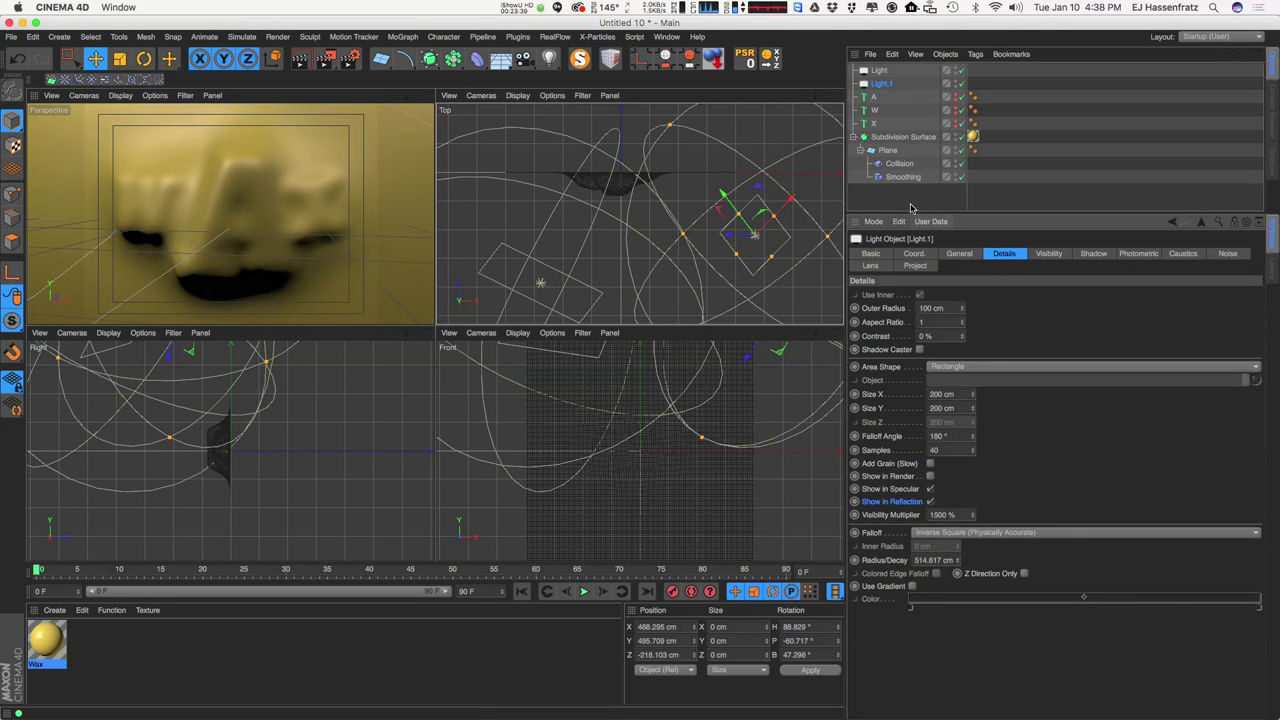
Set Light.1's intensity to 42% and Light's intensity to 59%, and render the perspective view.
{"action": "left_click", "coordinate": [959, 253]}
{"action": "left_click_drag", "start_coordinate": [1129, 393], "coordinate": [1084, 395]}
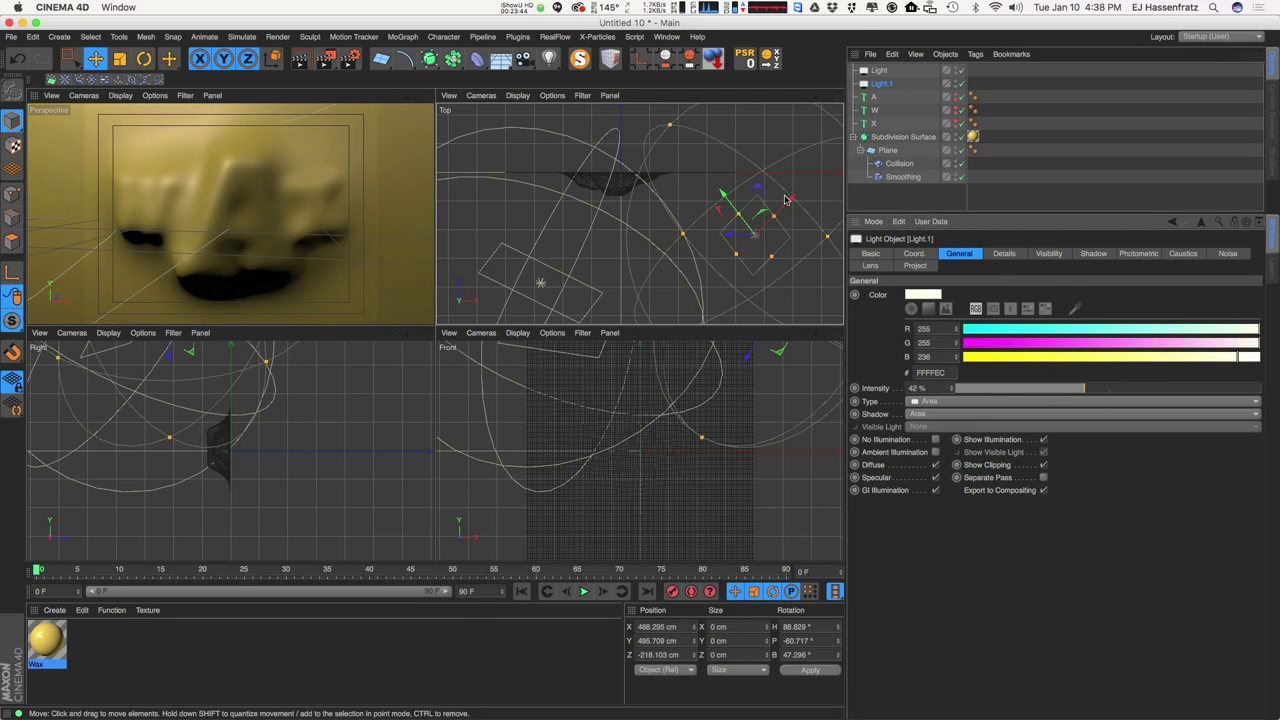
{"action": "left_click", "coordinate": [879, 70]}
{"action": "left_click", "coordinate": [1138, 391]}
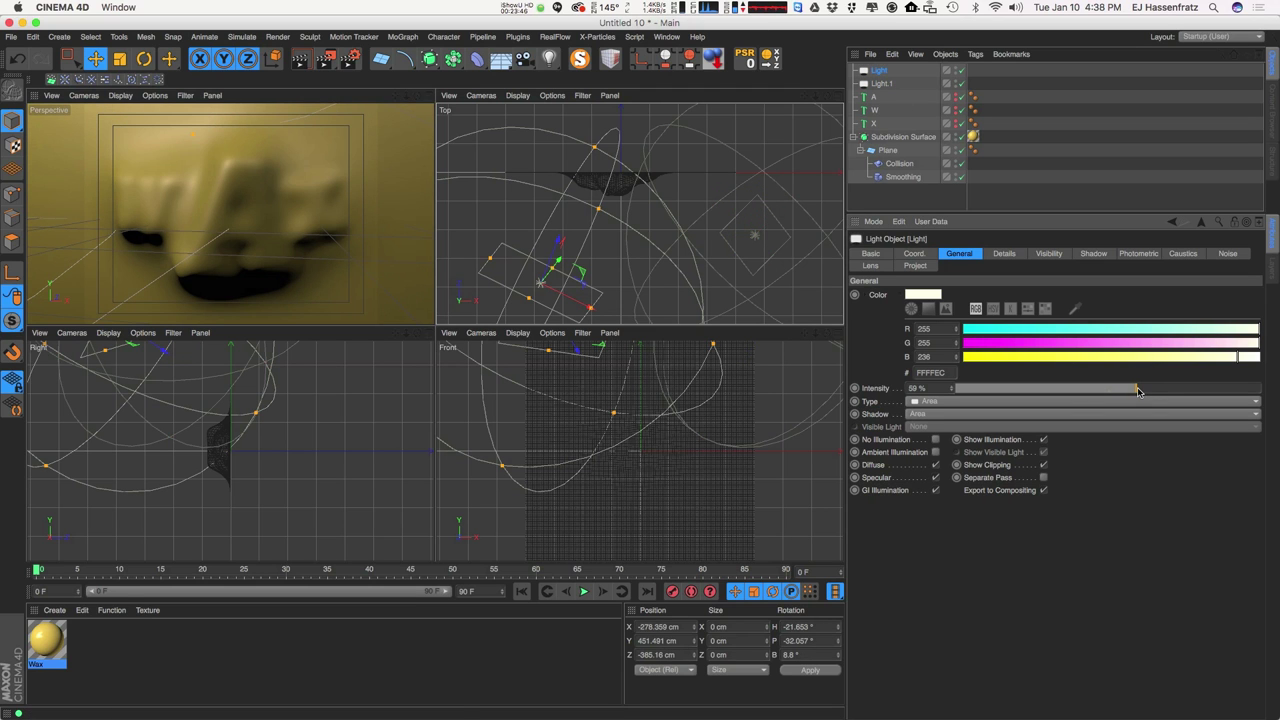
{"action": "key", "text": "super+r"}
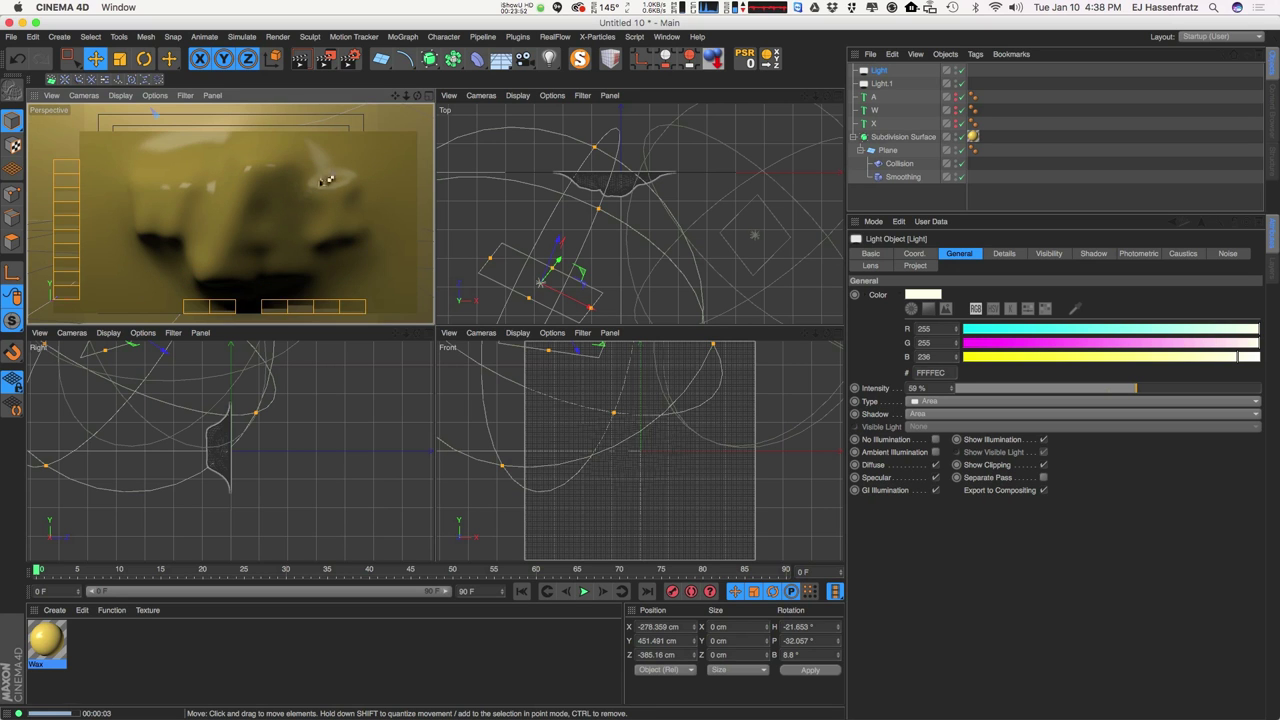
Maximize the perspective view, then enable the Wax material's Luminance channel with a Subsurface Scattering effect as its texture.
{"action": "left_click", "coordinate": [429, 97]}
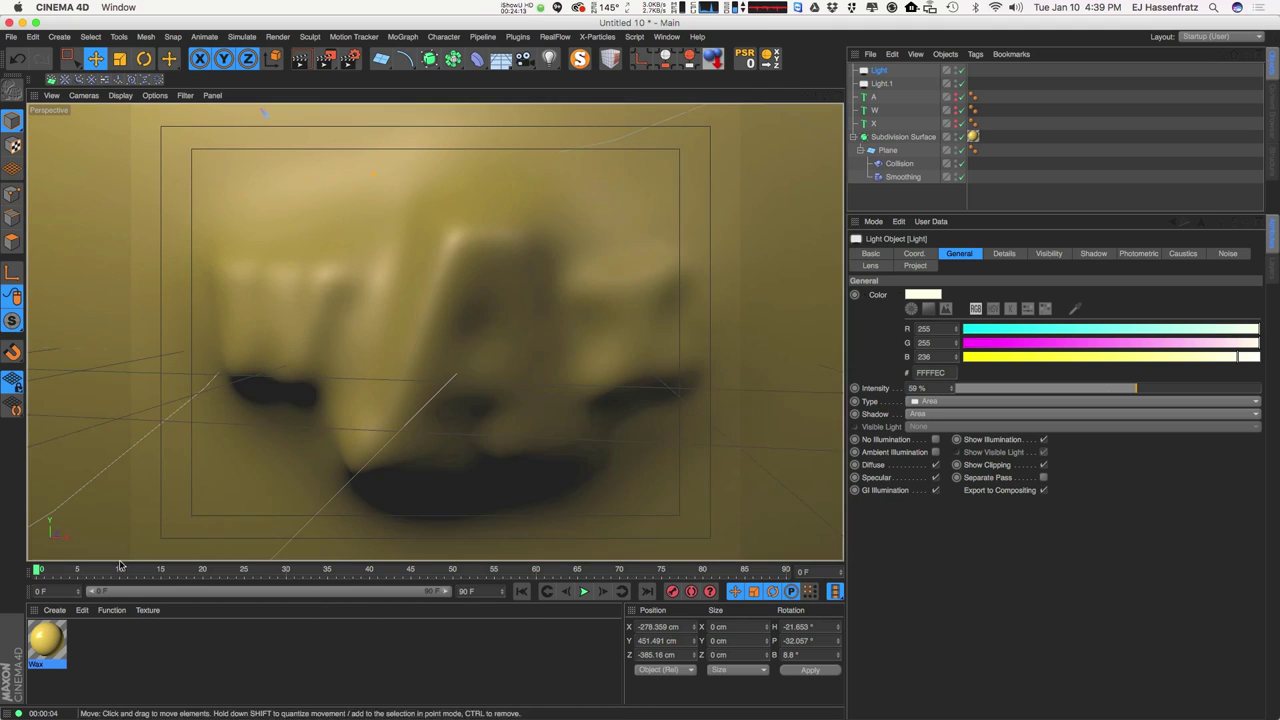
{"action": "double_click", "coordinate": [58, 650]}
{"action": "left_click_drag", "start_coordinate": [364, 92], "coordinate": [727, 106]}
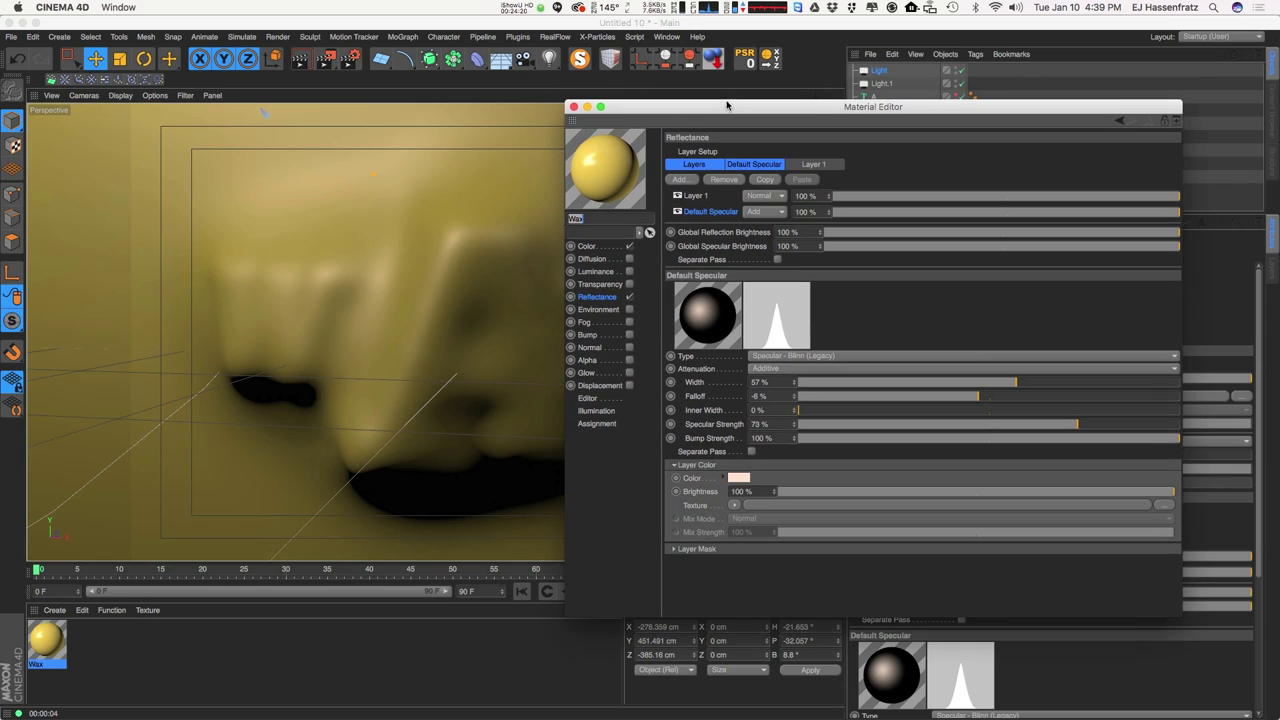
{"action": "left_click", "coordinate": [596, 274]}
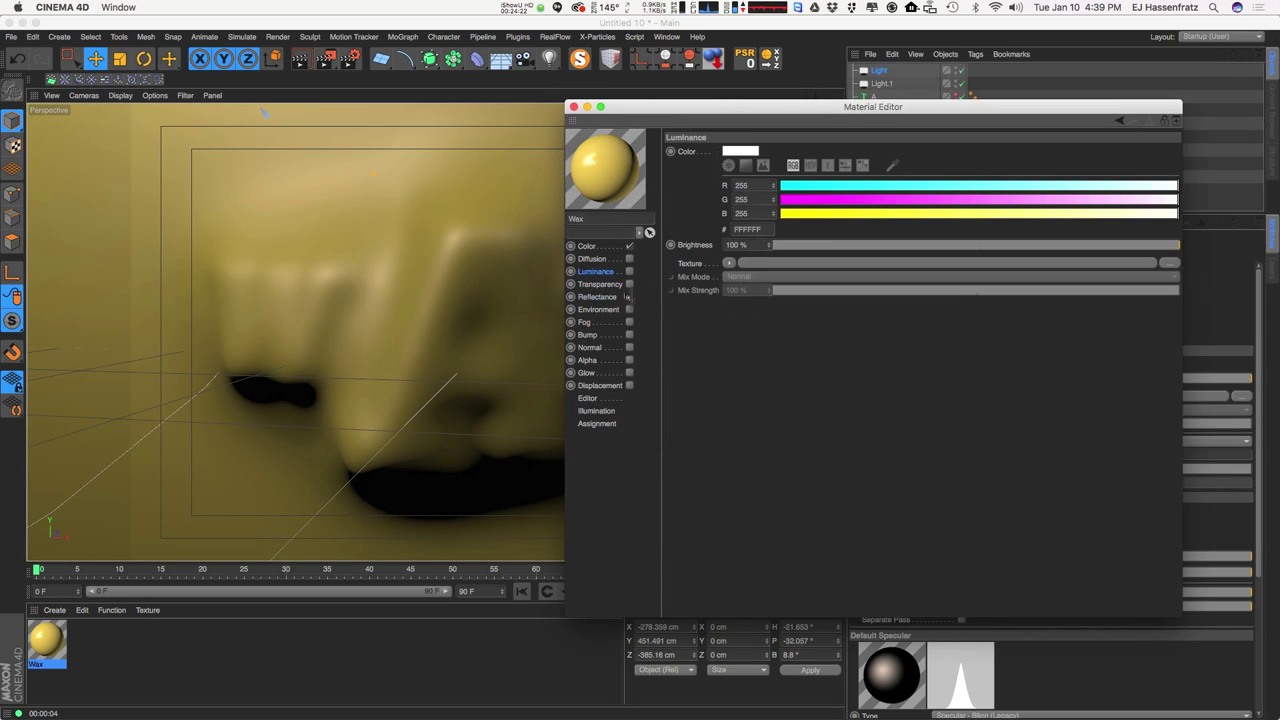
{"action": "left_click", "coordinate": [629, 272]}
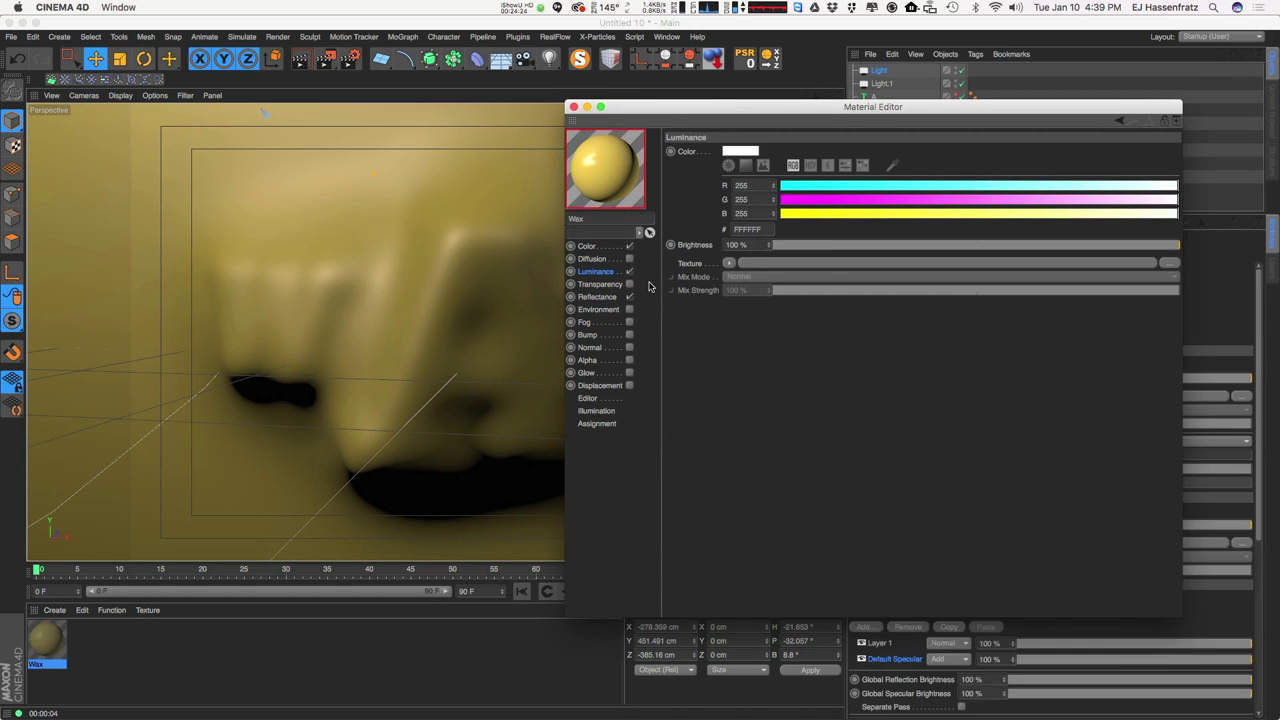
{"action": "mouse_move", "coordinate": [758, 107]}
{"action": "left_mouse_down"}
{"action": "mouse_move", "coordinate": [836, 99]}
{"action": "mouse_move", "coordinate": [759, 115]}
{"action": "left_mouse_up"}
{"action": "left_click", "coordinate": [731, 272]}
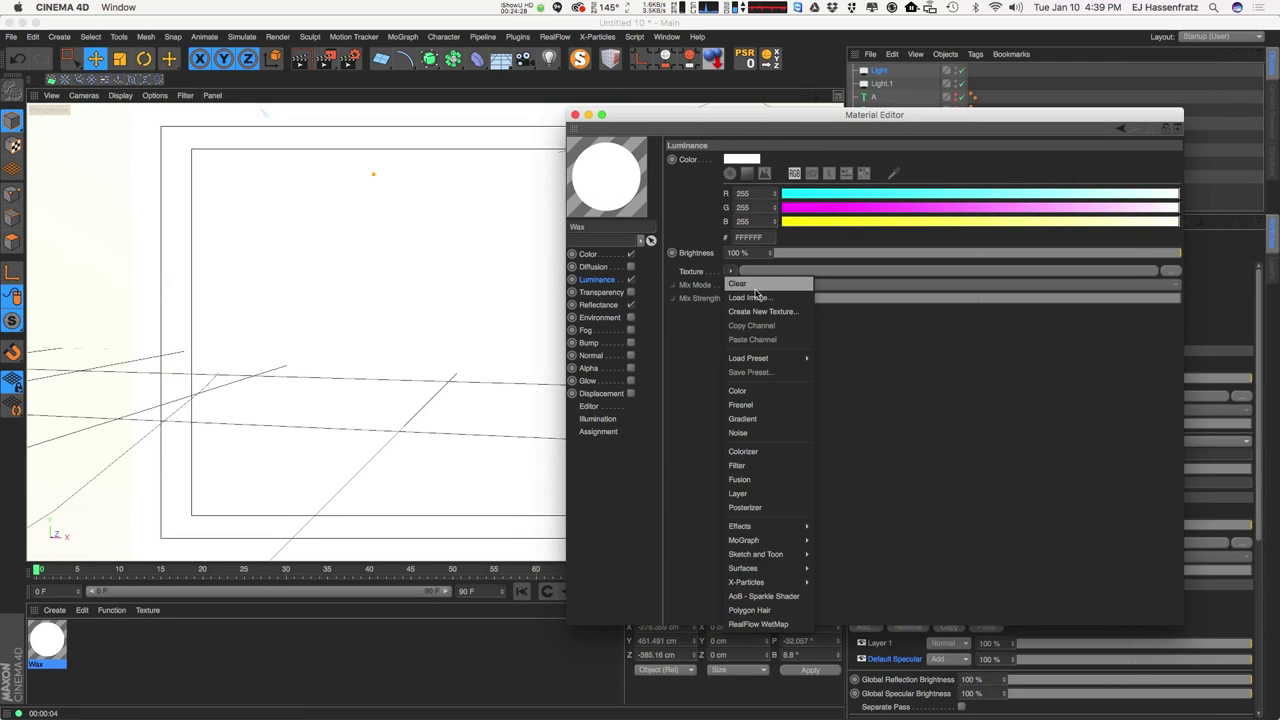
{"action": "mouse_move", "coordinate": [776, 533]}
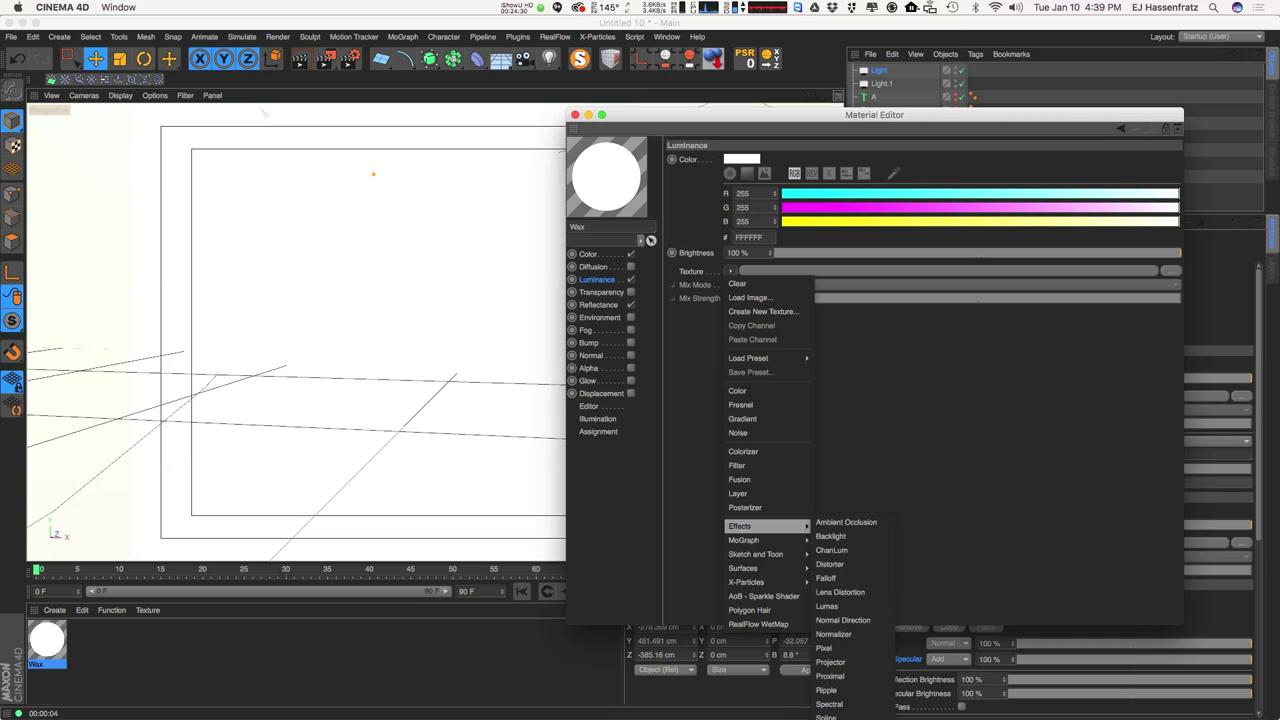
{"action": "left_click", "coordinate": [847, 716]}
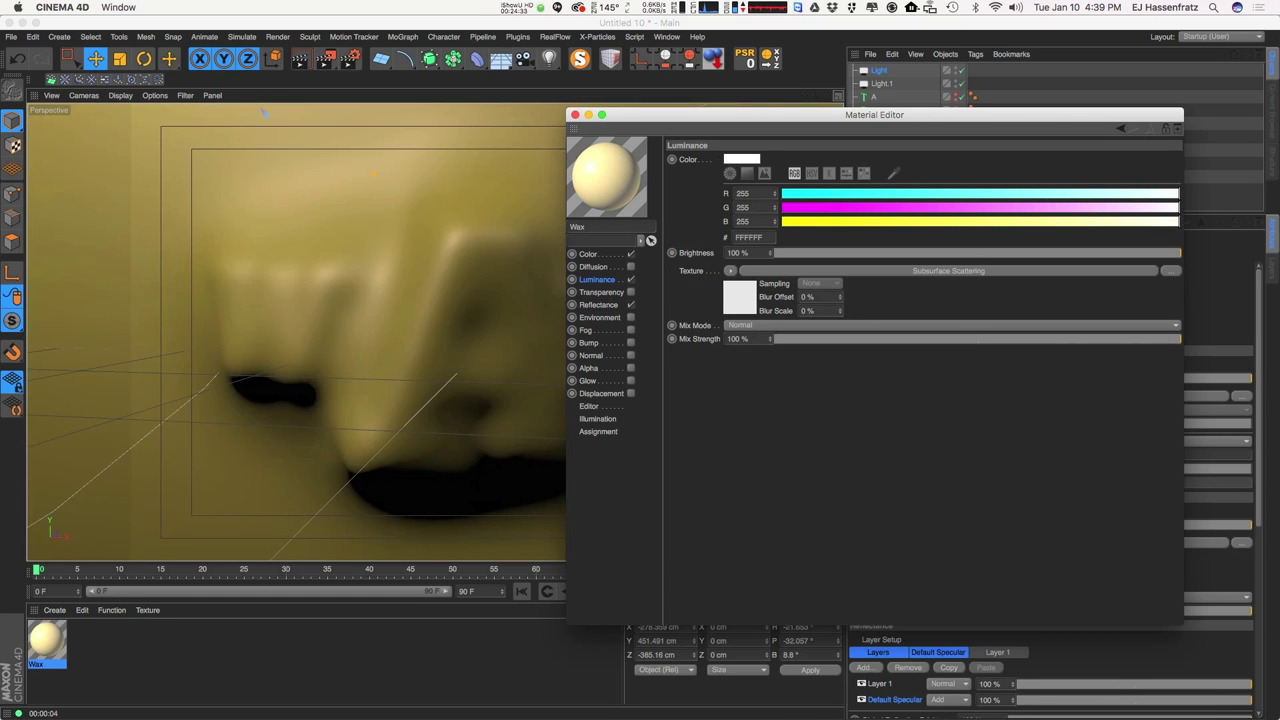
Change the Wax material's preview object to Knot.
{"action": "left_click_drag", "start_coordinate": [675, 114], "coordinate": [714, 111]}
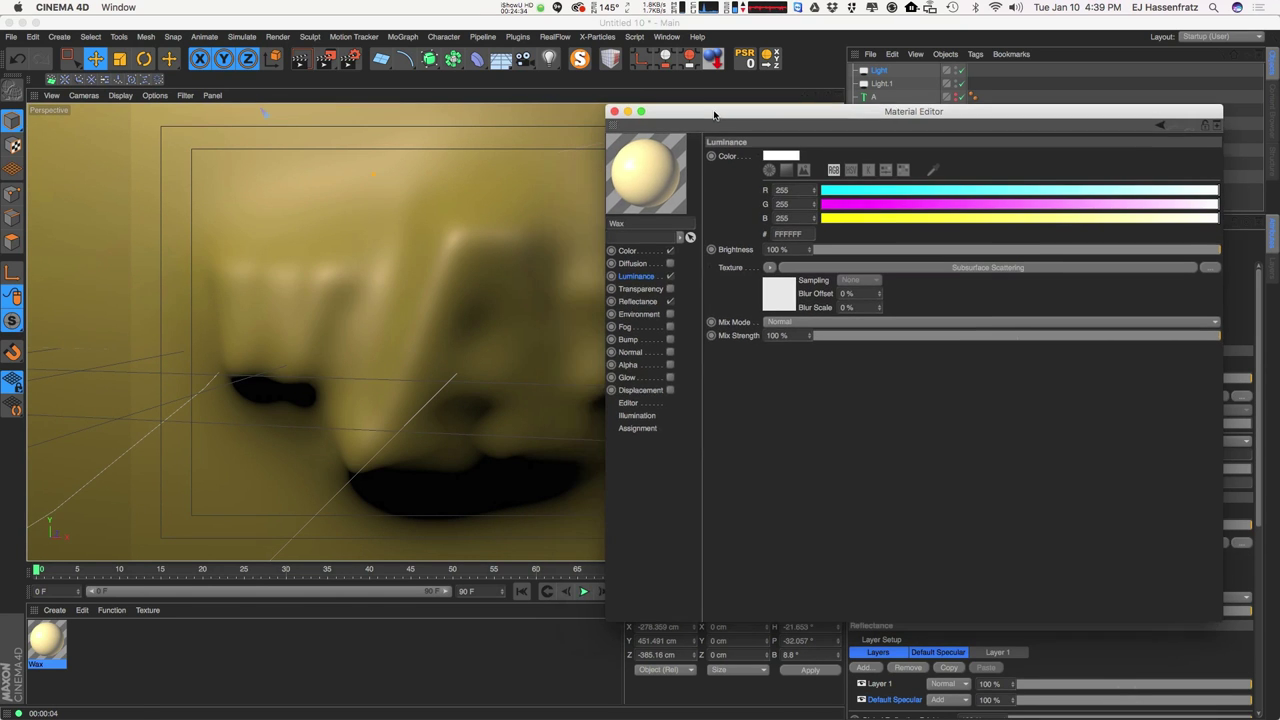
{"action": "right_click", "coordinate": [648, 178]}
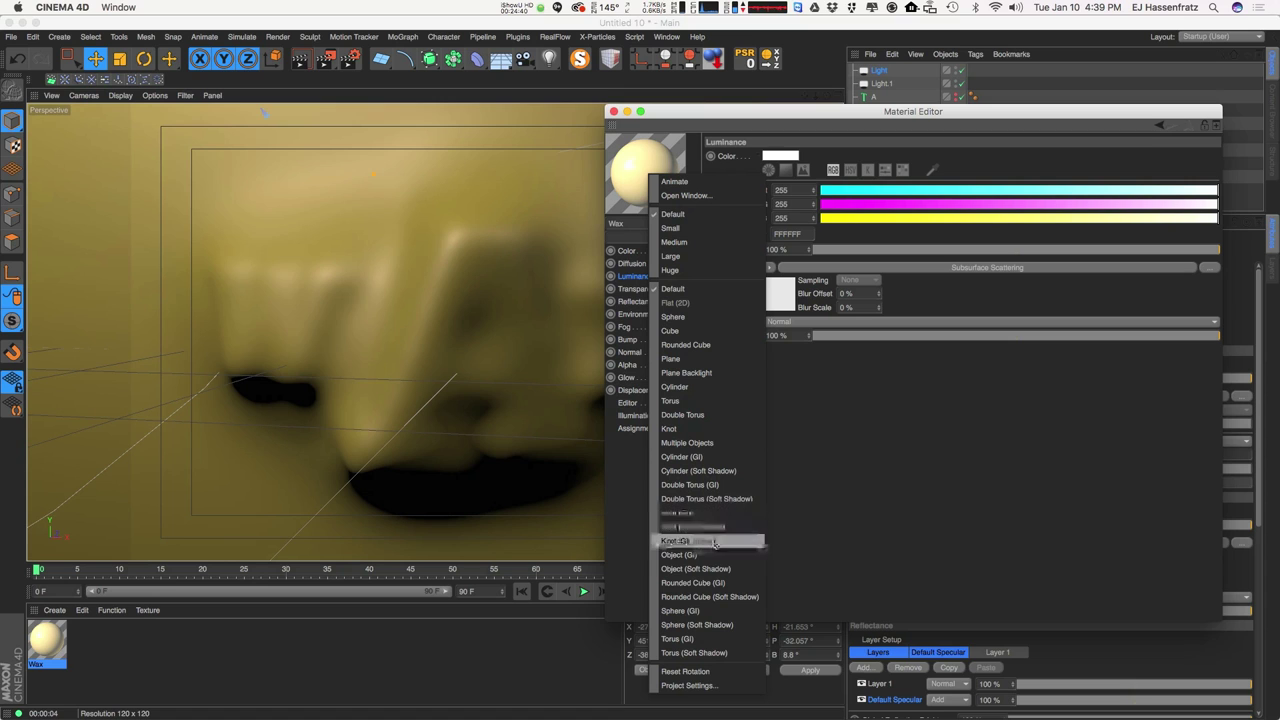
{"action": "left_click", "coordinate": [731, 429]}
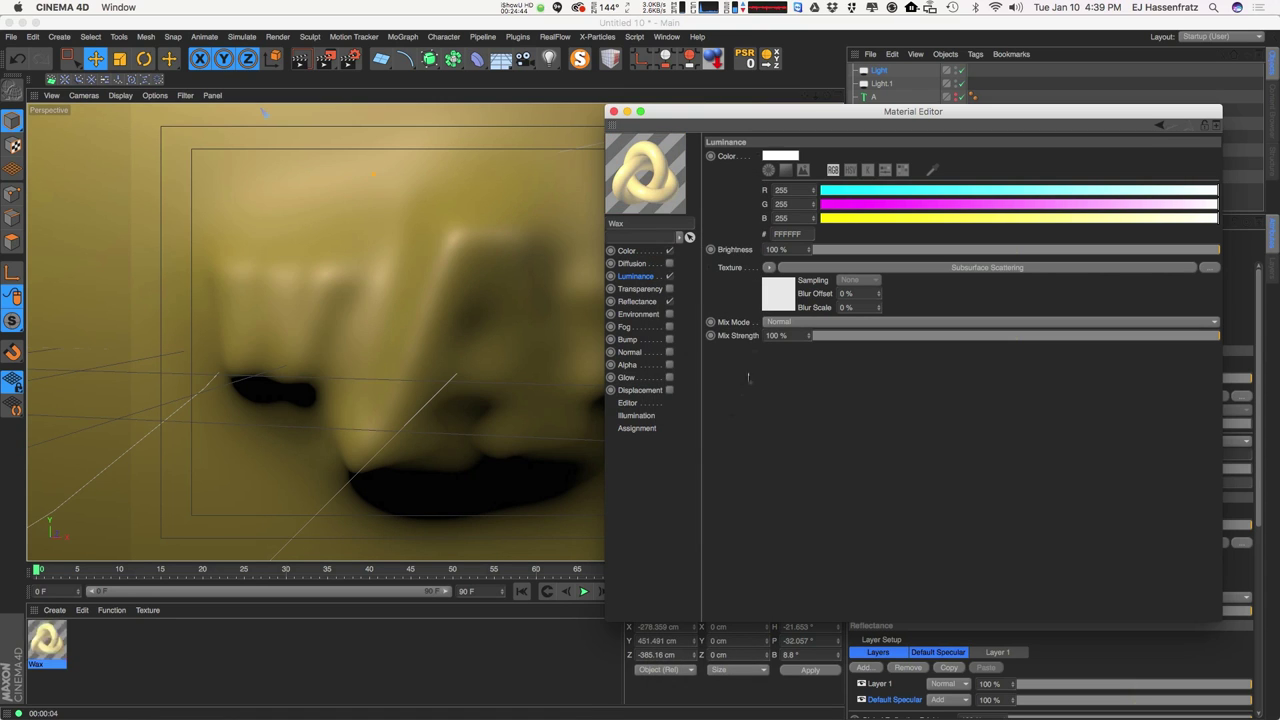
Open the Subsurface Scattering shader's properties and set its color to a warm yellow, RGB 255, 213, 96.
{"action": "left_click", "coordinate": [900, 275]}
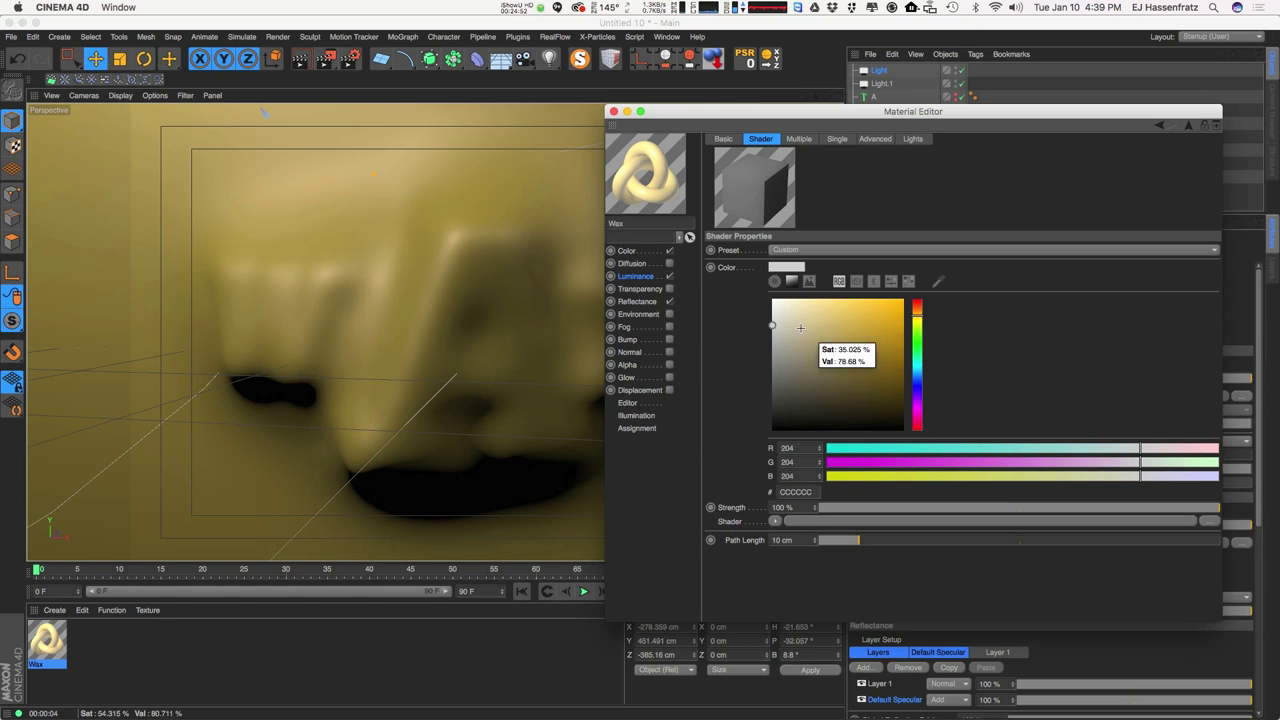
{"action": "left_click_drag", "start_coordinate": [812, 118], "coordinate": [800, 131]}
{"action": "left_click", "coordinate": [842, 313]}
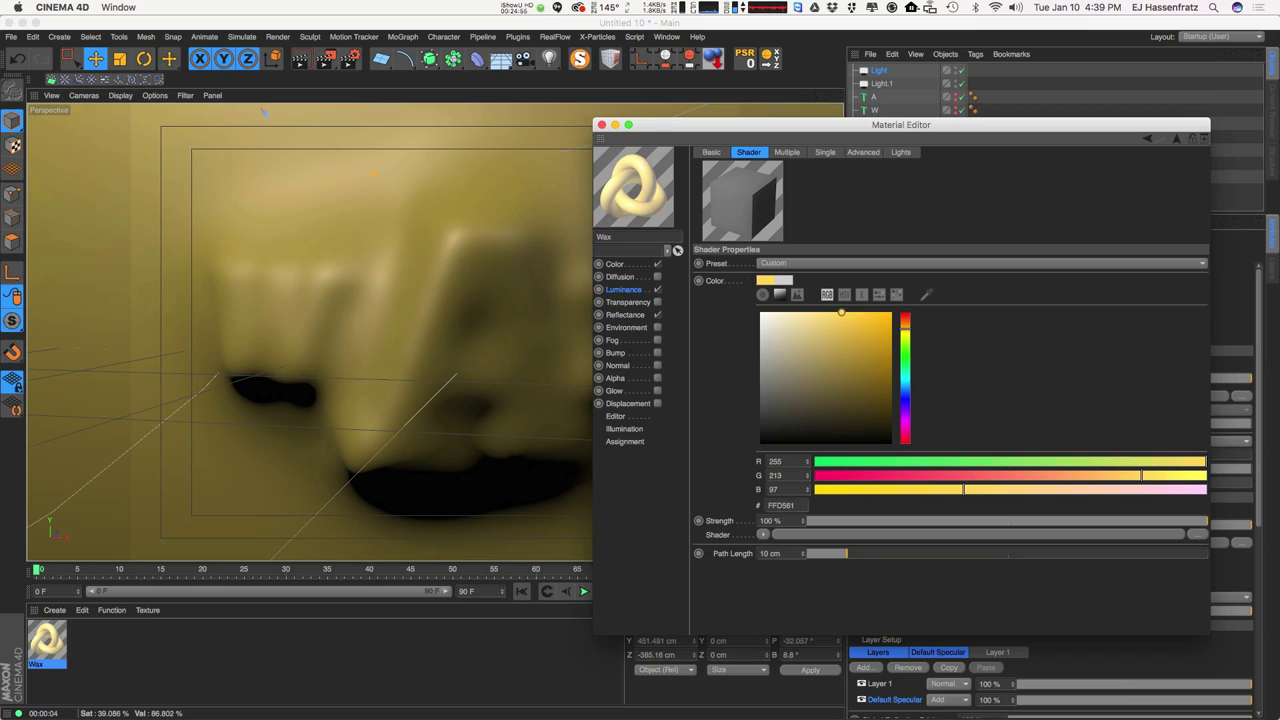
{"action": "left_click", "coordinate": [830, 331]}
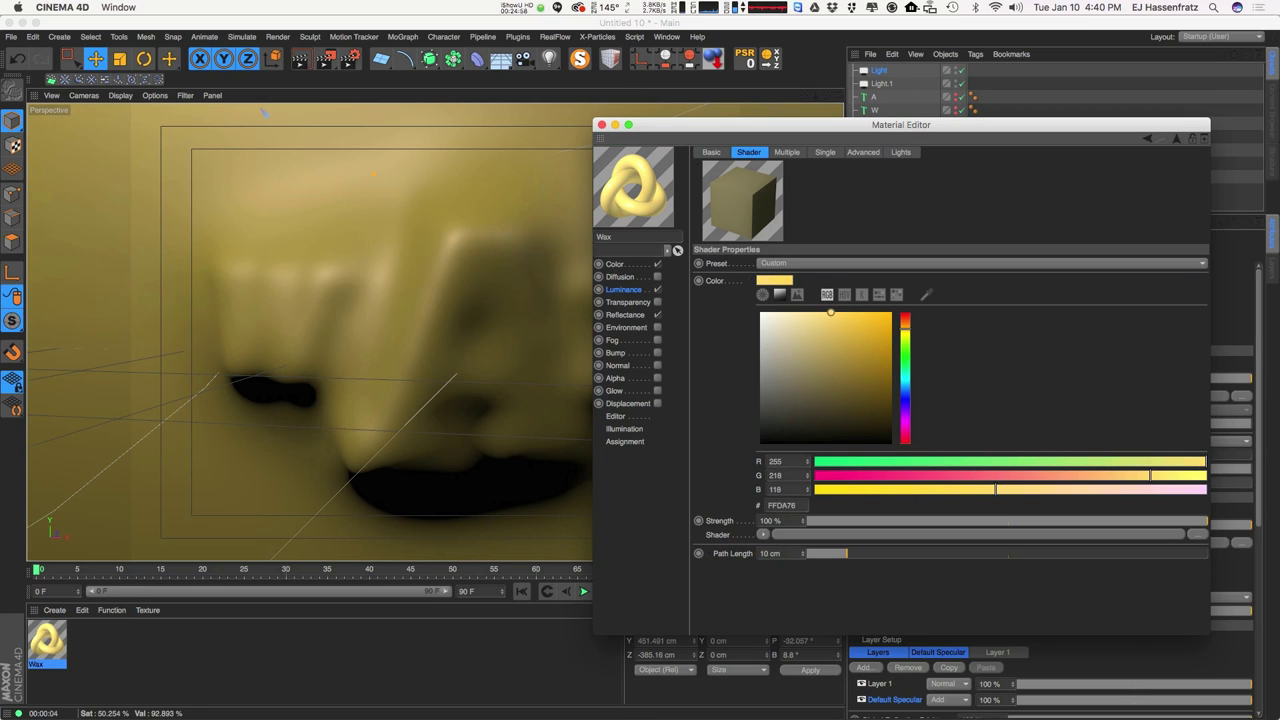
{"action": "left_click", "coordinate": [843, 323]}
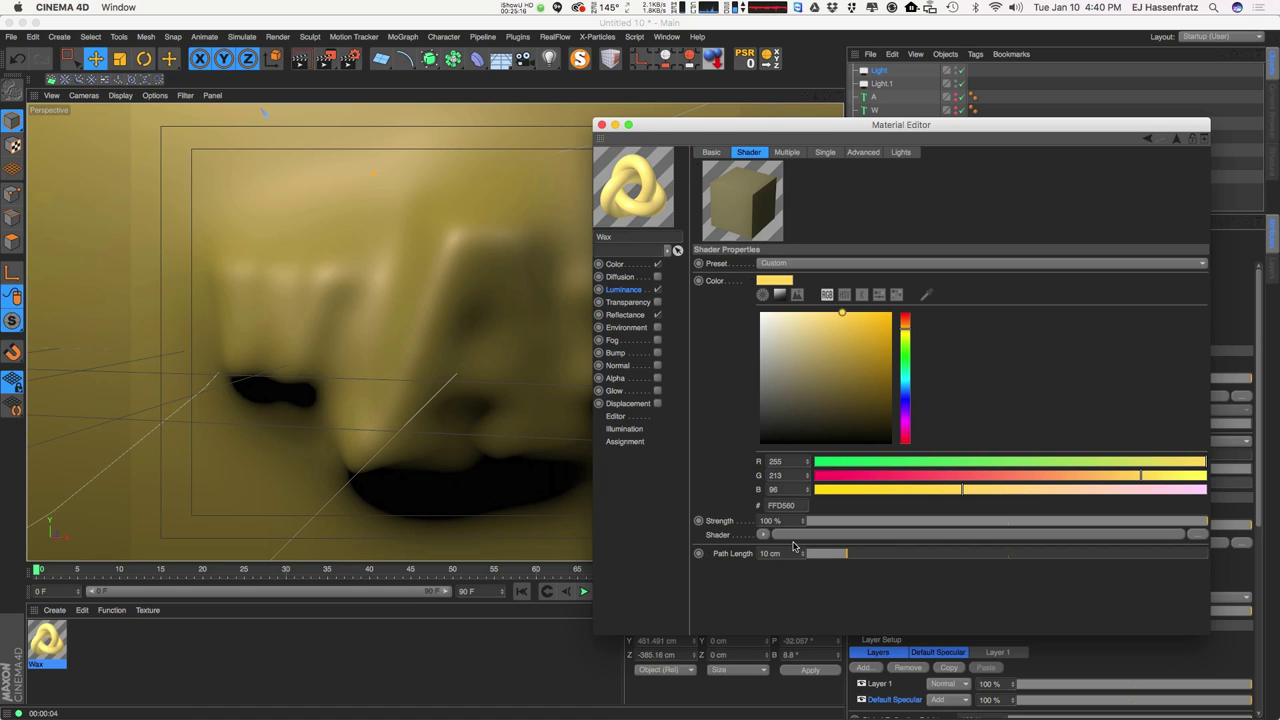
Set the Subsurface Scattering shader's Path Length to 7 cm and its Strength to 250%.
{"action": "left_click_drag", "start_coordinate": [849, 562], "coordinate": [838, 569]}
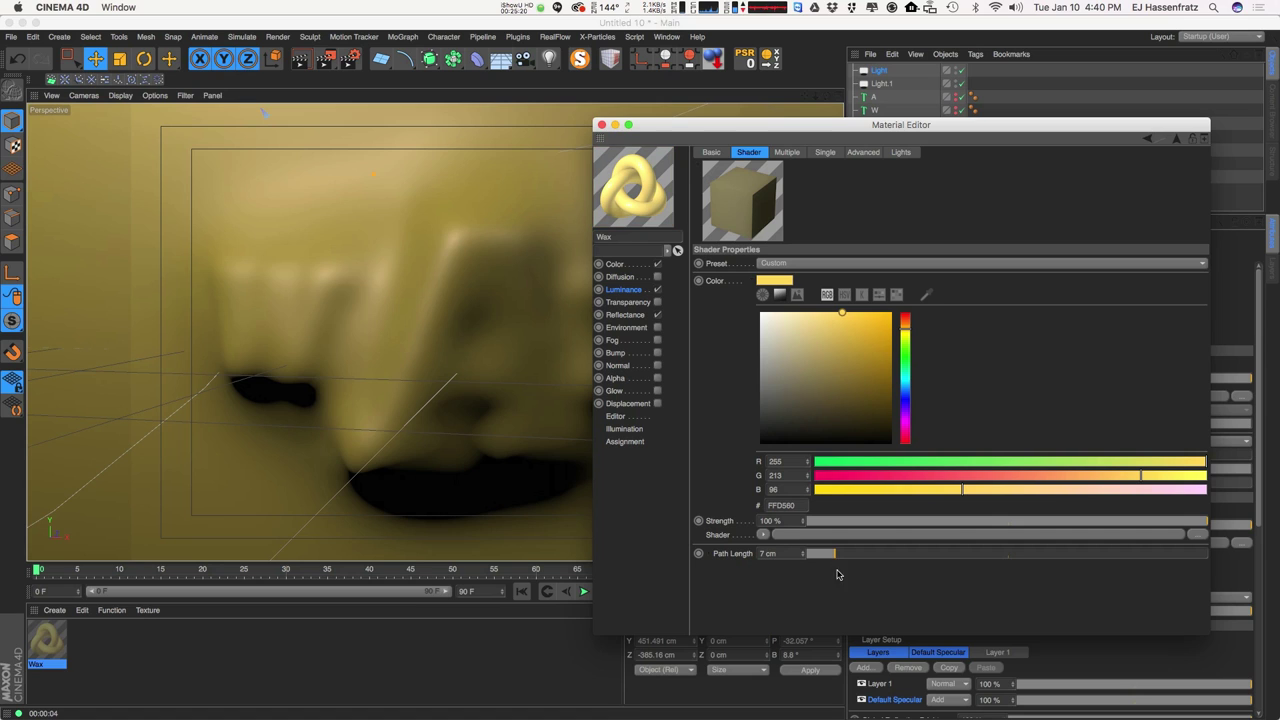
{"action": "left_click_drag", "start_coordinate": [805, 524], "coordinate": [851, 444]}
{"action": "left_click_drag", "start_coordinate": [1131, 519], "coordinate": [1253, 523]}
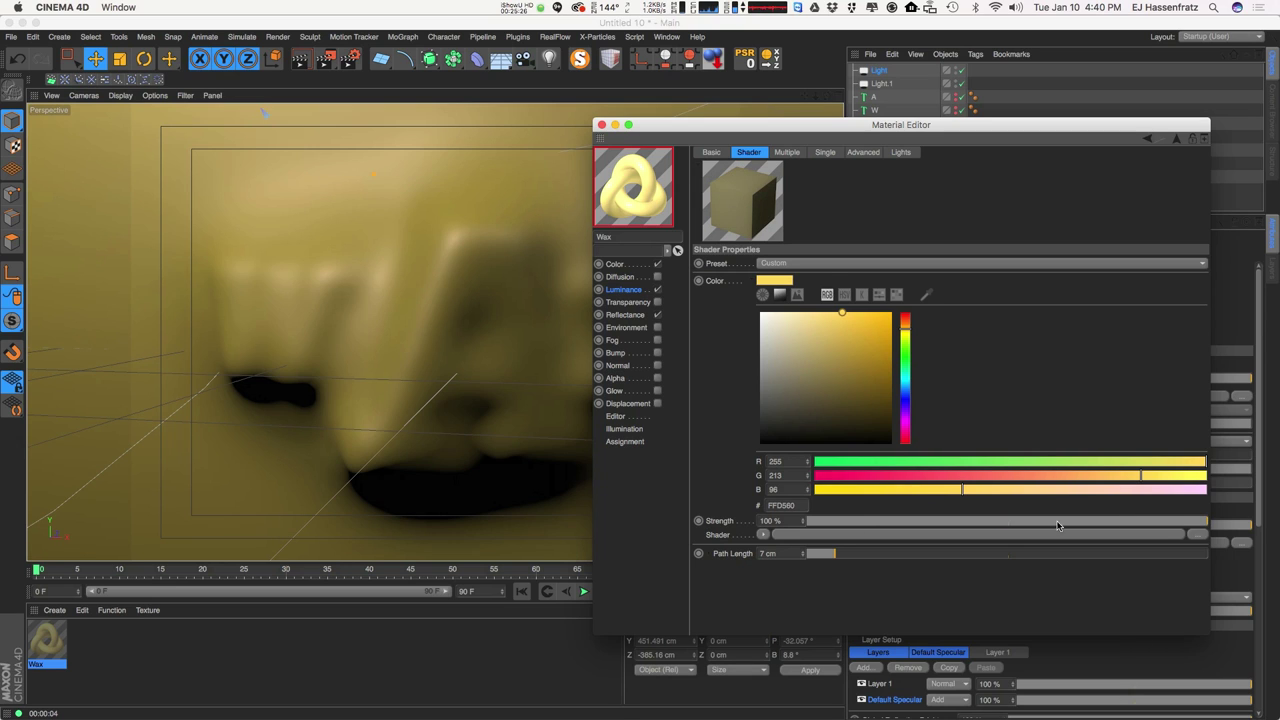
{"action": "mouse_move", "coordinate": [806, 524]}
{"action": "left_mouse_down"}
{"action": "mouse_move", "coordinate": [811, 473]}
{"action": "mouse_move", "coordinate": [805, 522]}
{"action": "left_mouse_up"}
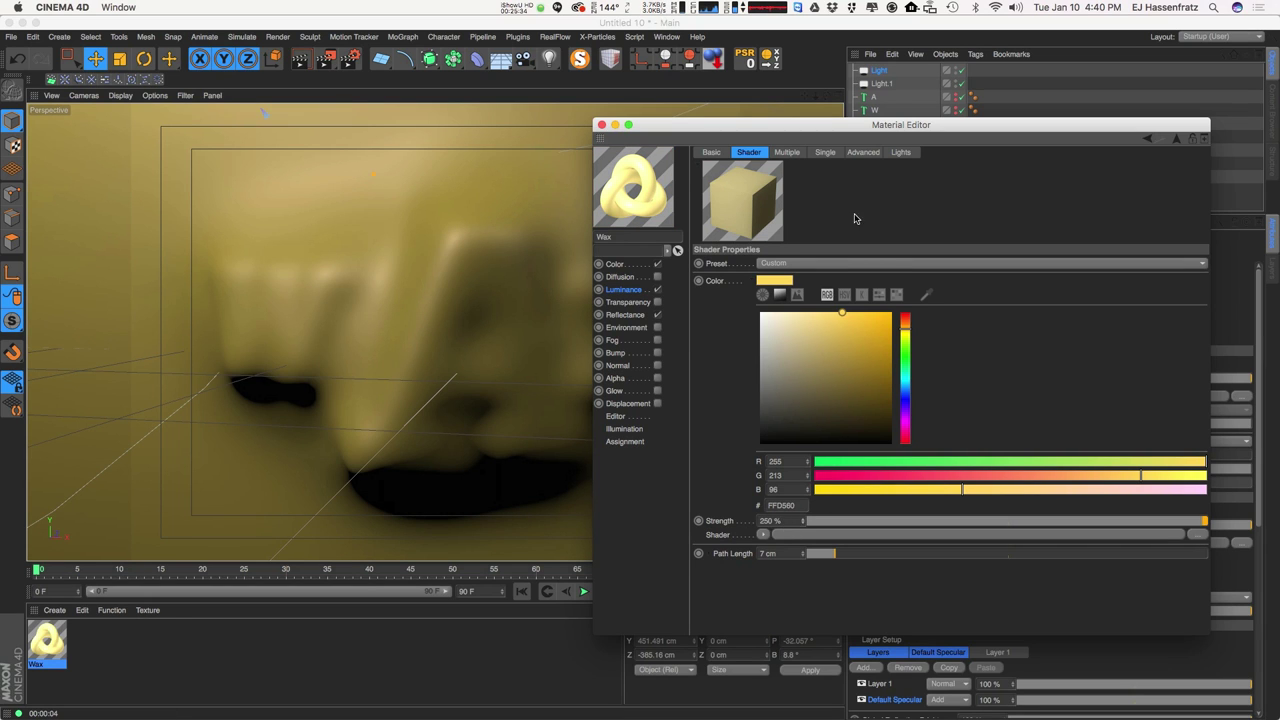
Turn on Fast Evaluation in the shader's Multiple Diffuse settings and render the perspective view.
{"action": "left_click", "coordinate": [787, 152]}
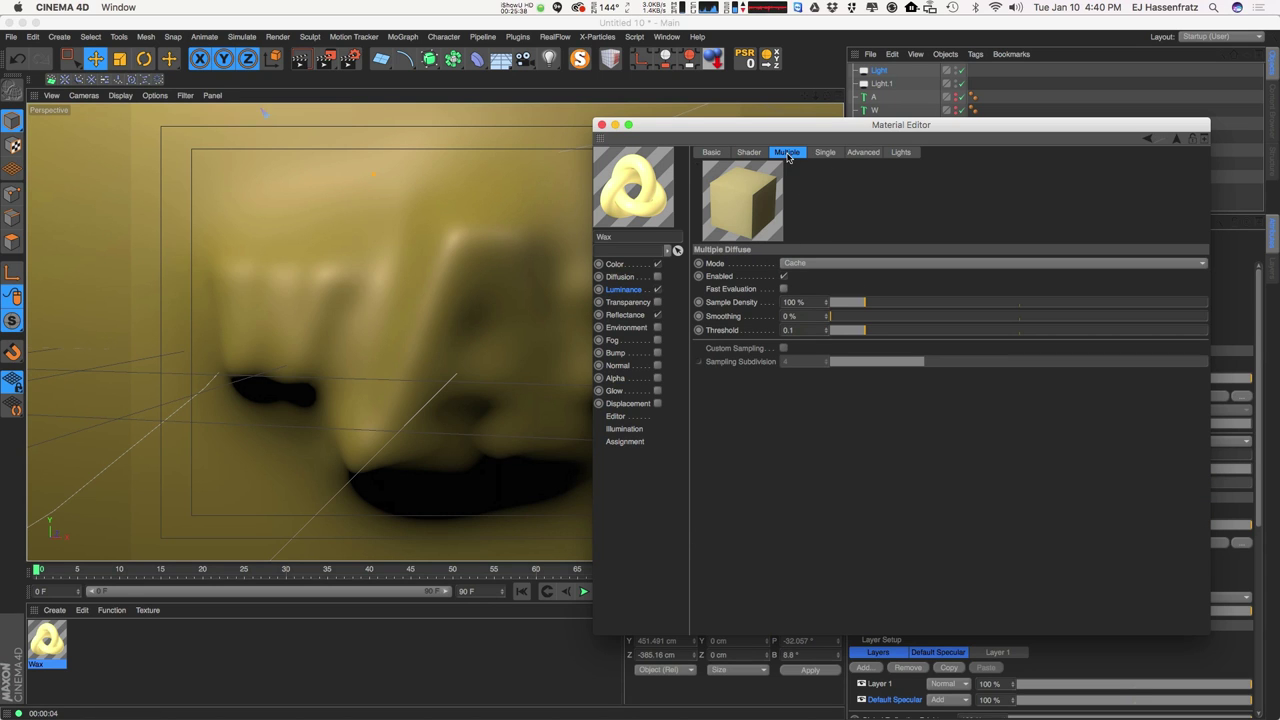
{"action": "left_click", "coordinate": [783, 289]}
{"action": "left_click", "coordinate": [825, 155]}
{"action": "left_click_drag", "start_coordinate": [862, 125], "coordinate": [925, 127]}
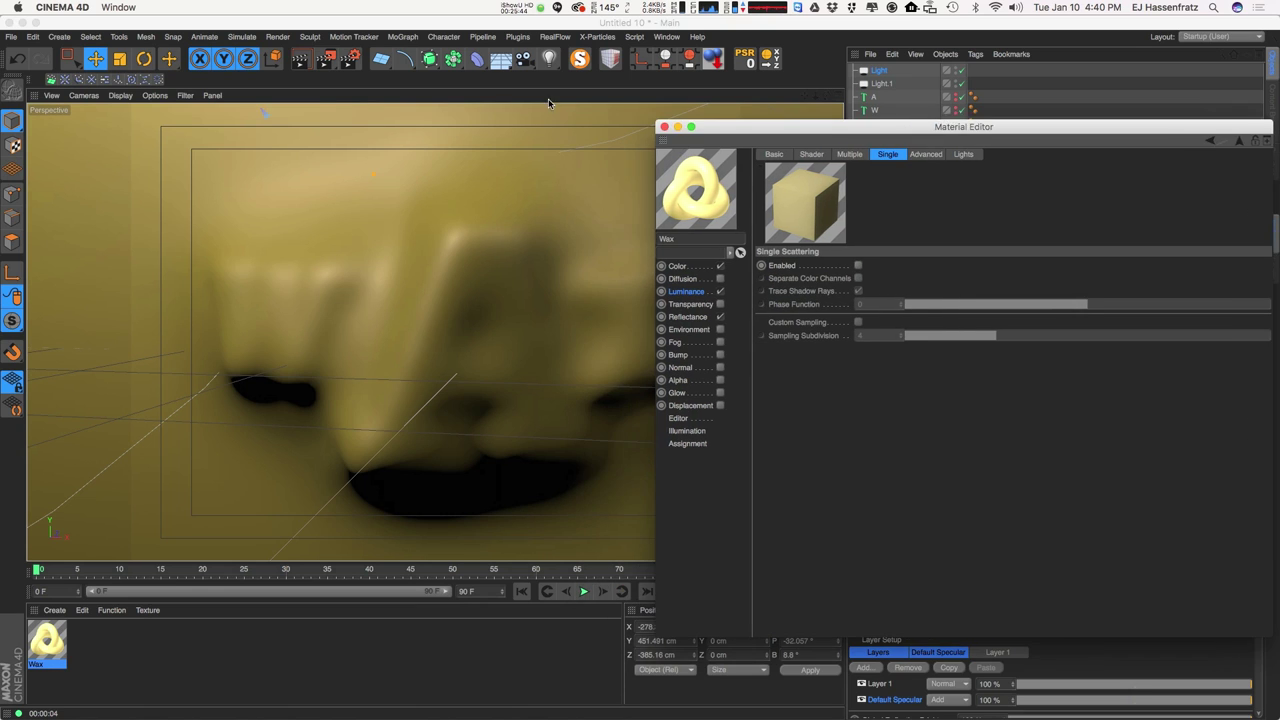
{"action": "left_click", "coordinate": [366, 83]}
{"action": "left_click", "coordinate": [304, 57]}
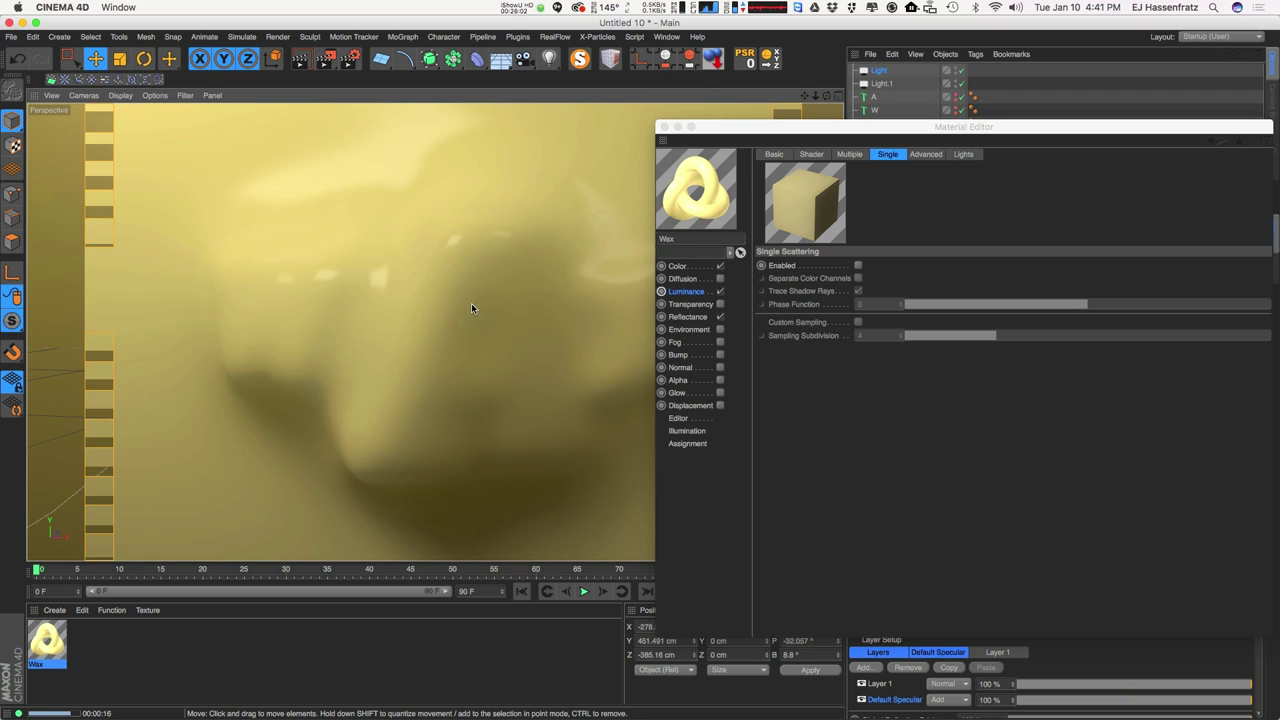
Set the Subsurface Scattering shader's Index of Refraction to 1.5.
{"action": "left_click", "coordinate": [160, 100]}
{"action": "left_click", "coordinate": [898, 319]}
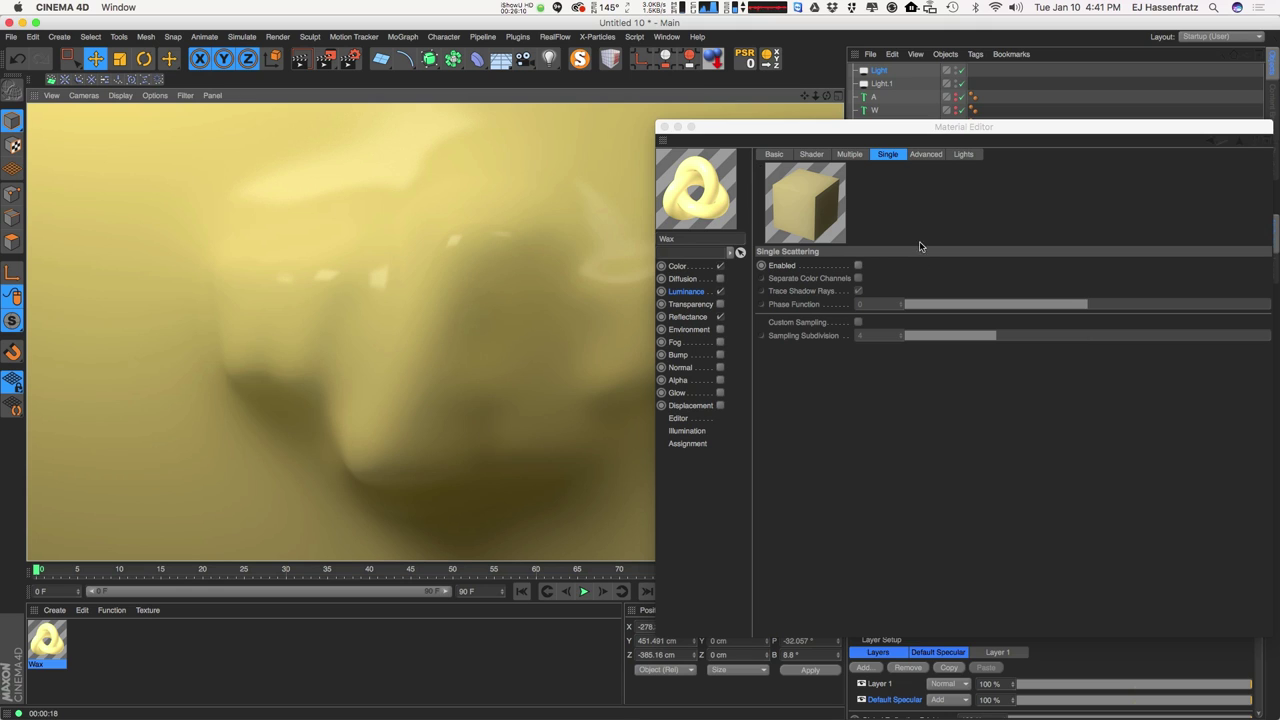
{"action": "left_click", "coordinate": [922, 153]}
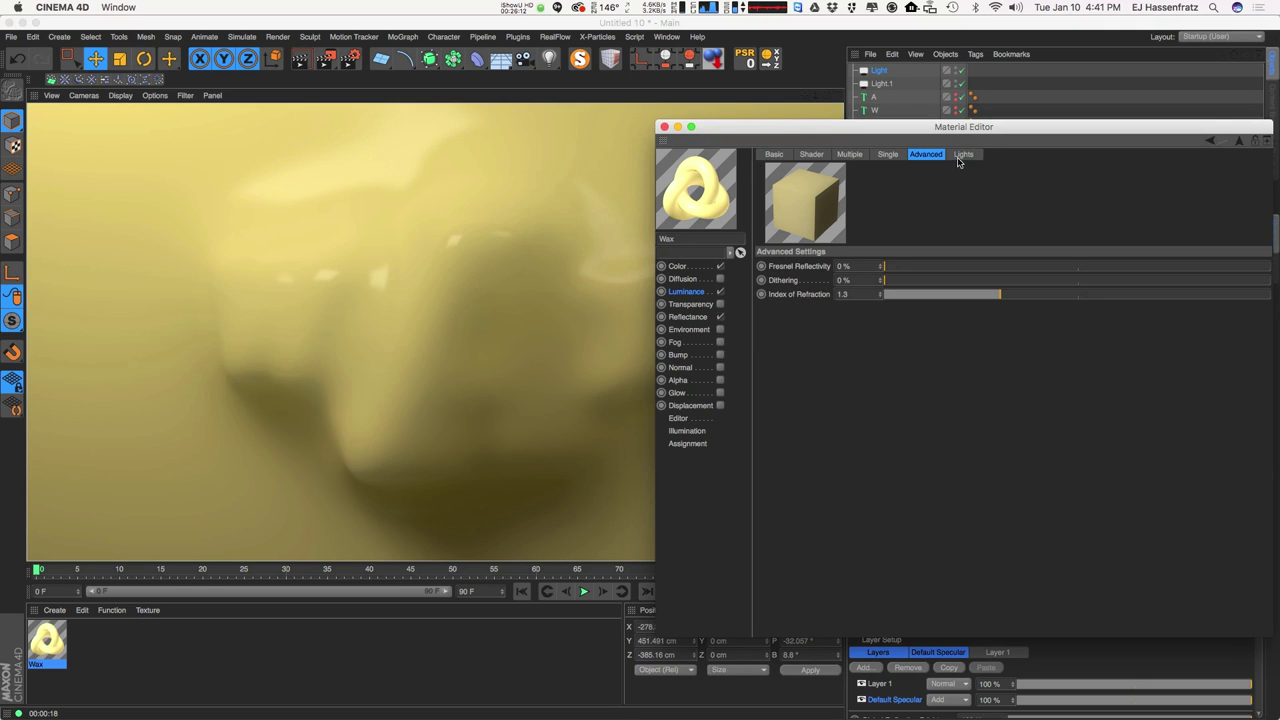
{"action": "left_click_drag", "start_coordinate": [866, 296], "coordinate": [803, 300]}
{"action": "type", "text": ".5"}
{"action": "key", "text": "Return"}
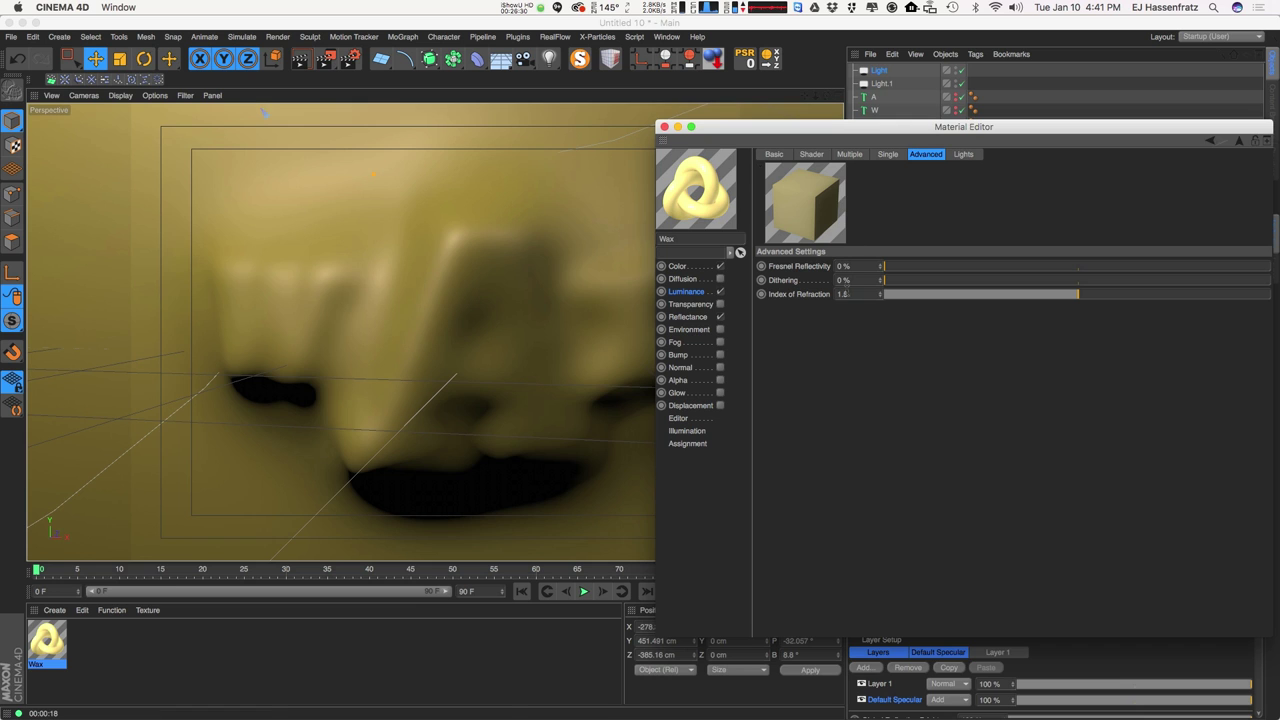
Try an Index of Refraction of 2 on the Subsurface Scattering shader and restore it to 1.5.
{"action": "left_click_drag", "start_coordinate": [847, 294], "coordinate": [551, 366]}
{"action": "type", "text": "2"}
{"action": "key", "text": "Return"}
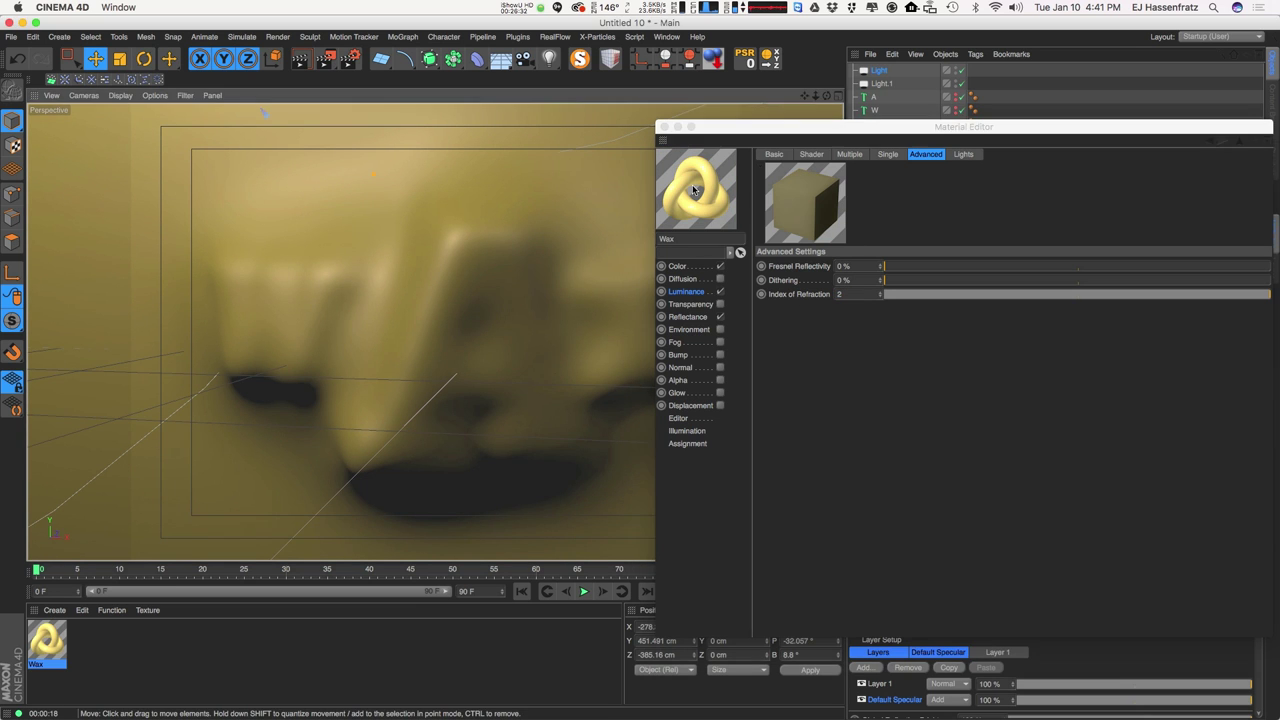
{"action": "left_click", "coordinate": [789, 308]}
{"action": "left_click_drag", "start_coordinate": [847, 294], "coordinate": [769, 302]}
{"action": "type", "text": "1.5"}
{"action": "key", "text": "Return"}
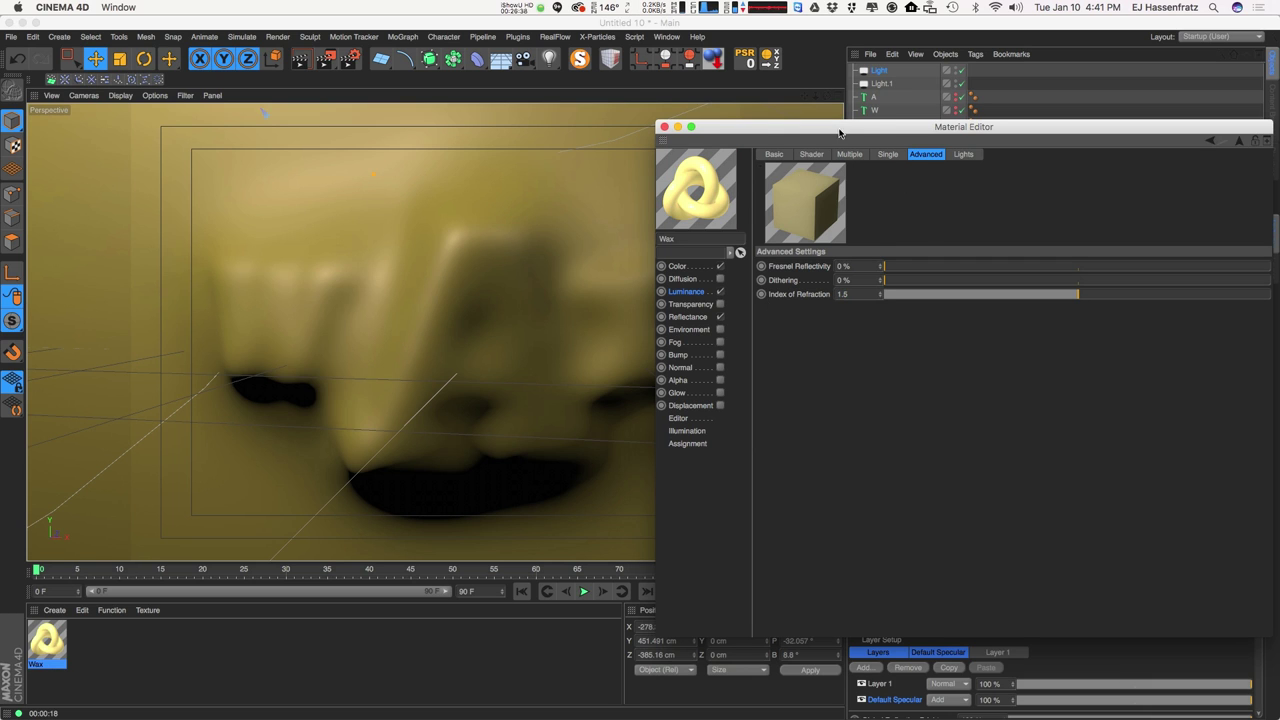
Look over the shader's Lights settings and adjust the subsurface color to RGB 250, 209, 98.
{"action": "left_click_drag", "start_coordinate": [839, 133], "coordinate": [822, 138]}
{"action": "left_click", "coordinate": [946, 160]}
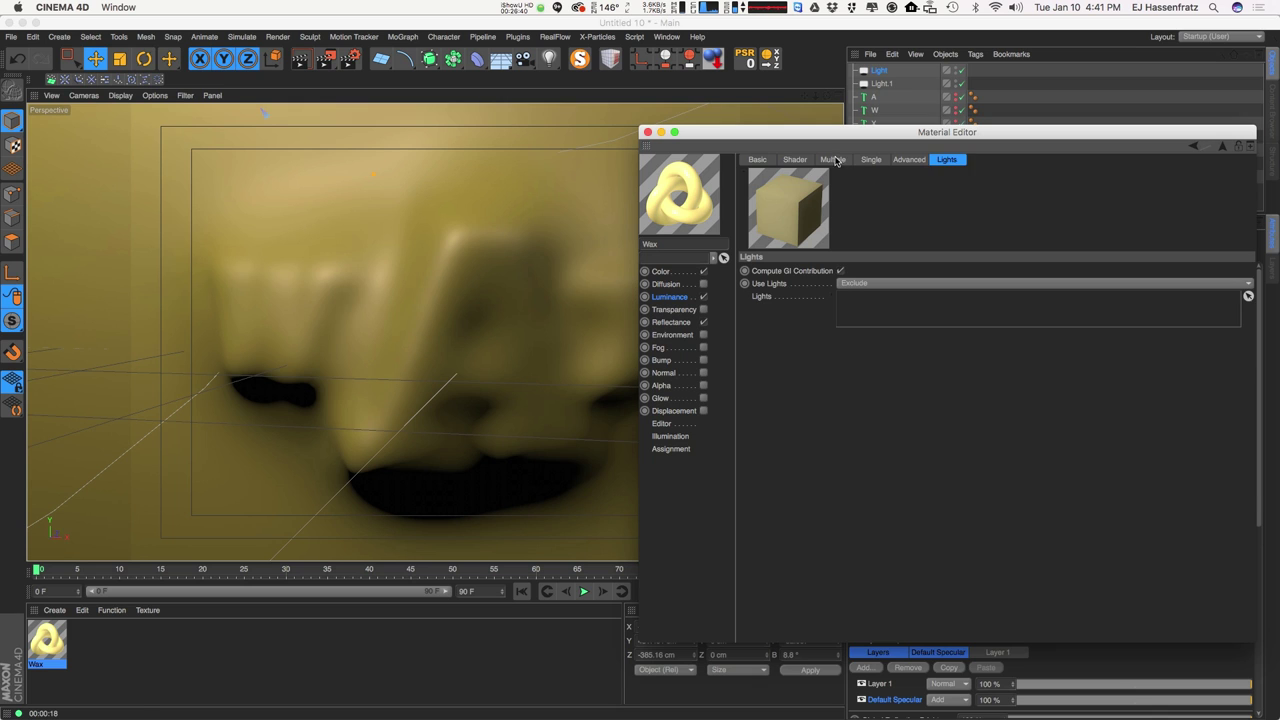
{"action": "left_click", "coordinate": [794, 160]}
{"action": "left_click", "coordinate": [879, 330]}
{"action": "left_click_drag", "start_coordinate": [879, 330], "coordinate": [879, 325]}
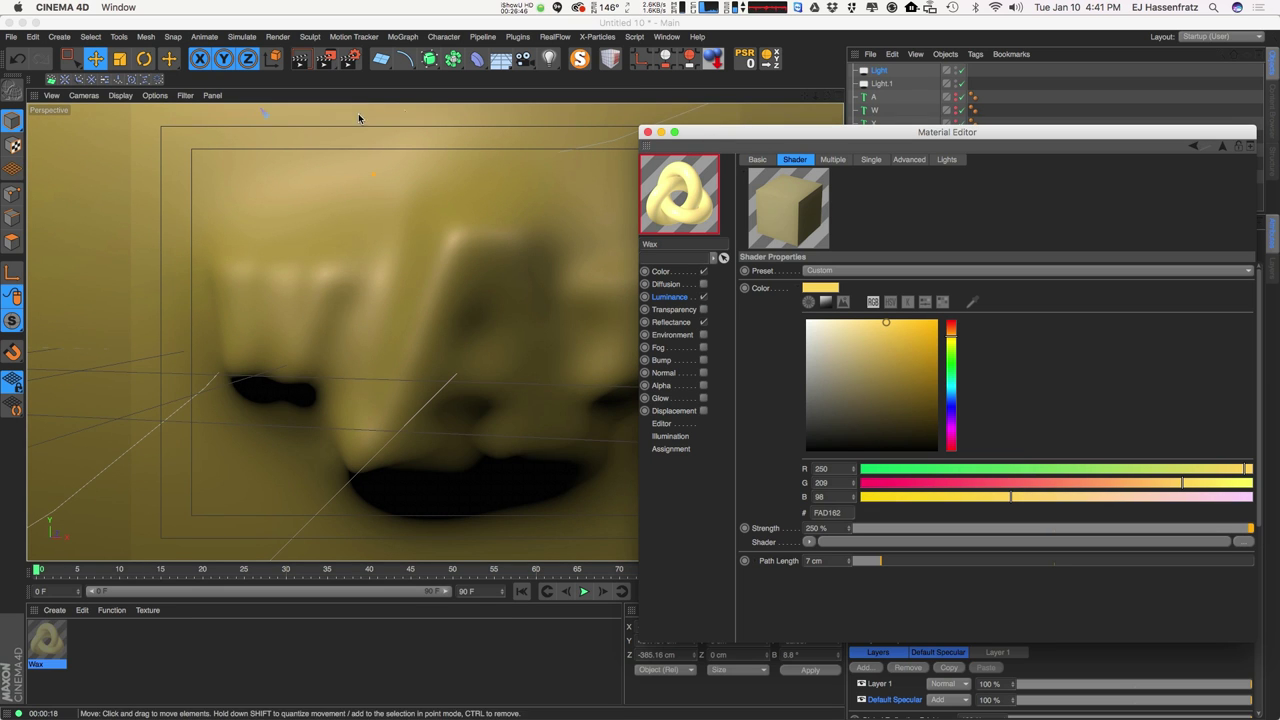
Set the perspective view's Level of Detail to High and render the full view.
{"action": "left_click", "coordinate": [154, 95]}
{"action": "mouse_move", "coordinate": [200, 115]}
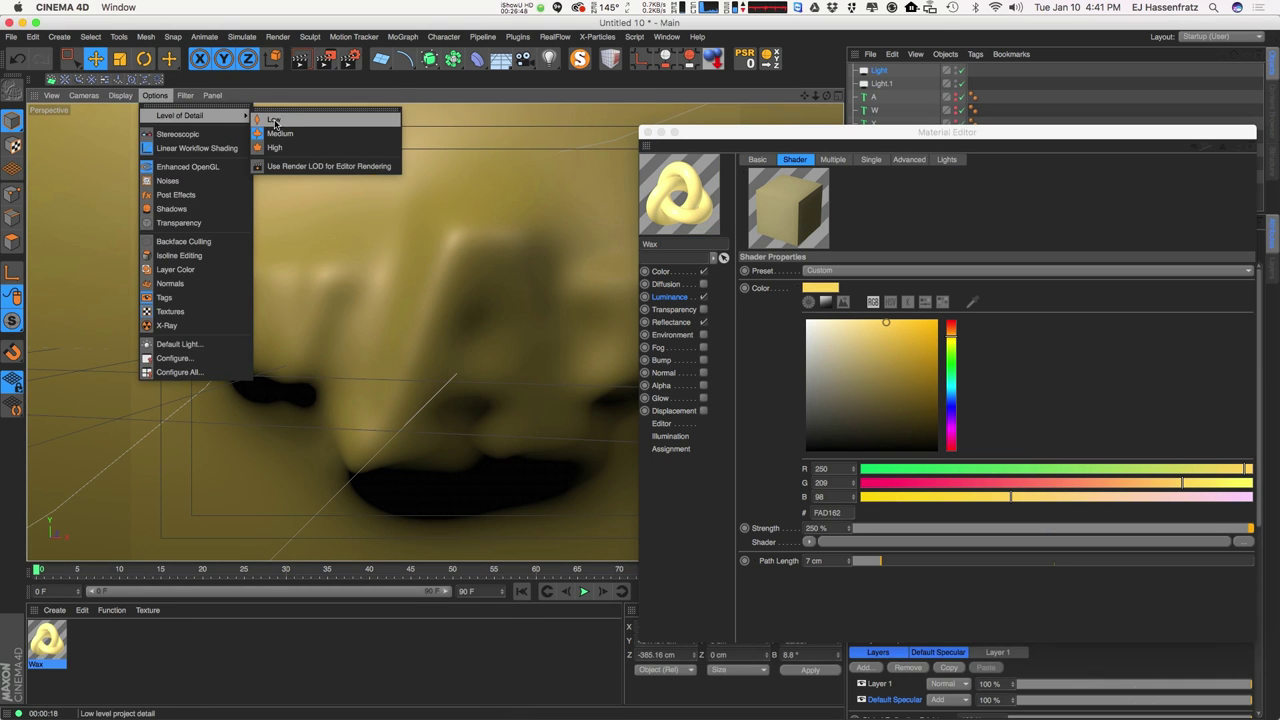
{"action": "left_click", "coordinate": [277, 147]}
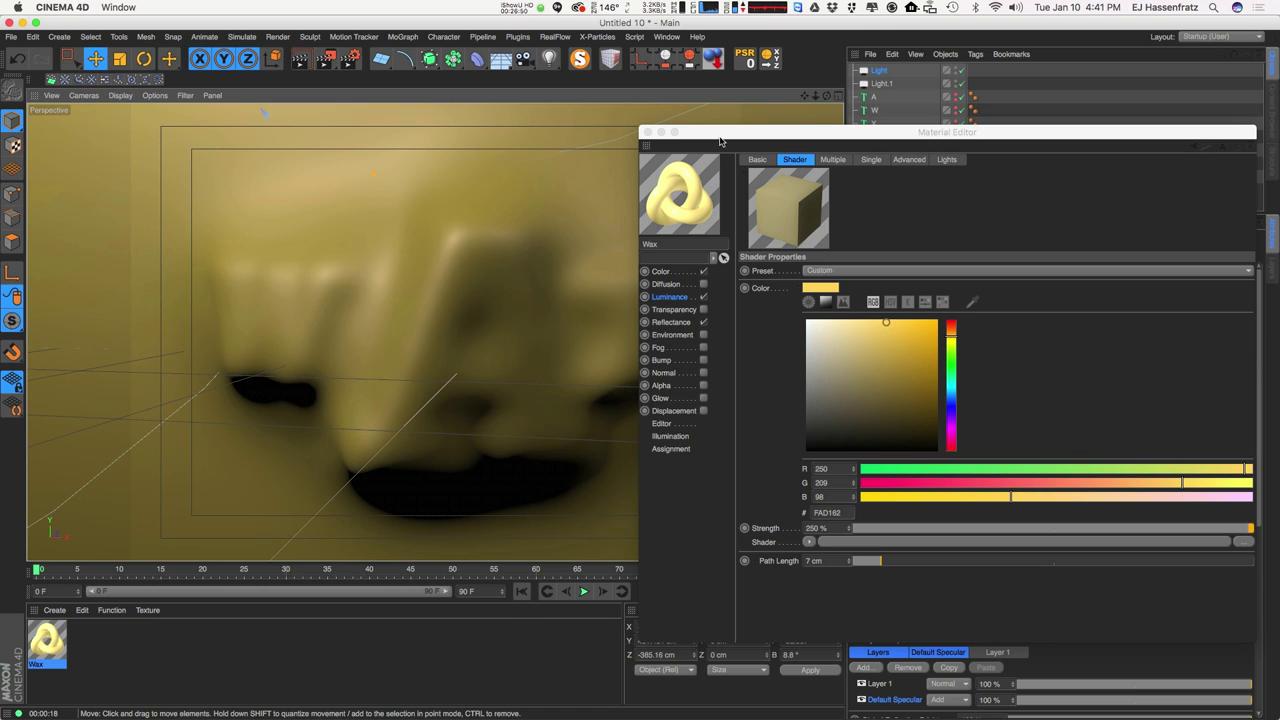
{"action": "left_click_drag", "start_coordinate": [718, 135], "coordinate": [863, 124]}
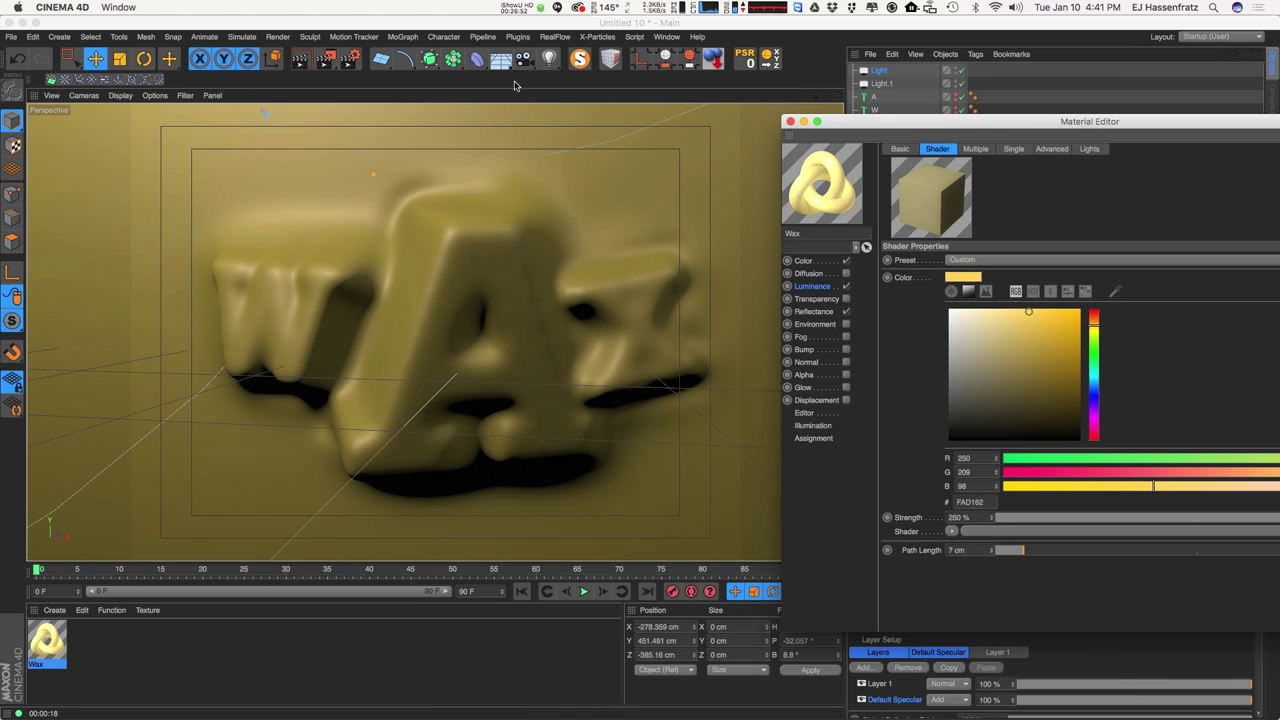
{"action": "left_click", "coordinate": [297, 63]}
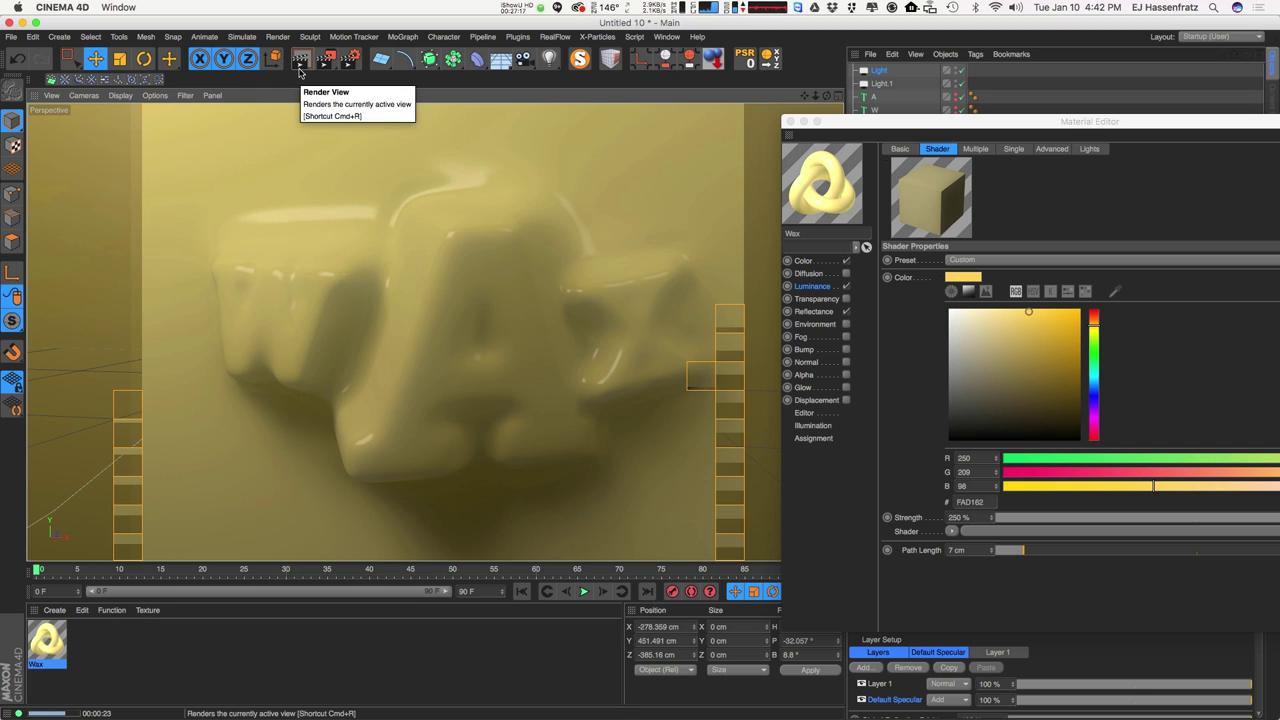
Set the Roughness of the Wax material's reflectance Layer 1 to 27%.
{"action": "left_click", "coordinate": [814, 311]}
{"action": "left_click_drag", "start_coordinate": [955, 127], "coordinate": [900, 135]}
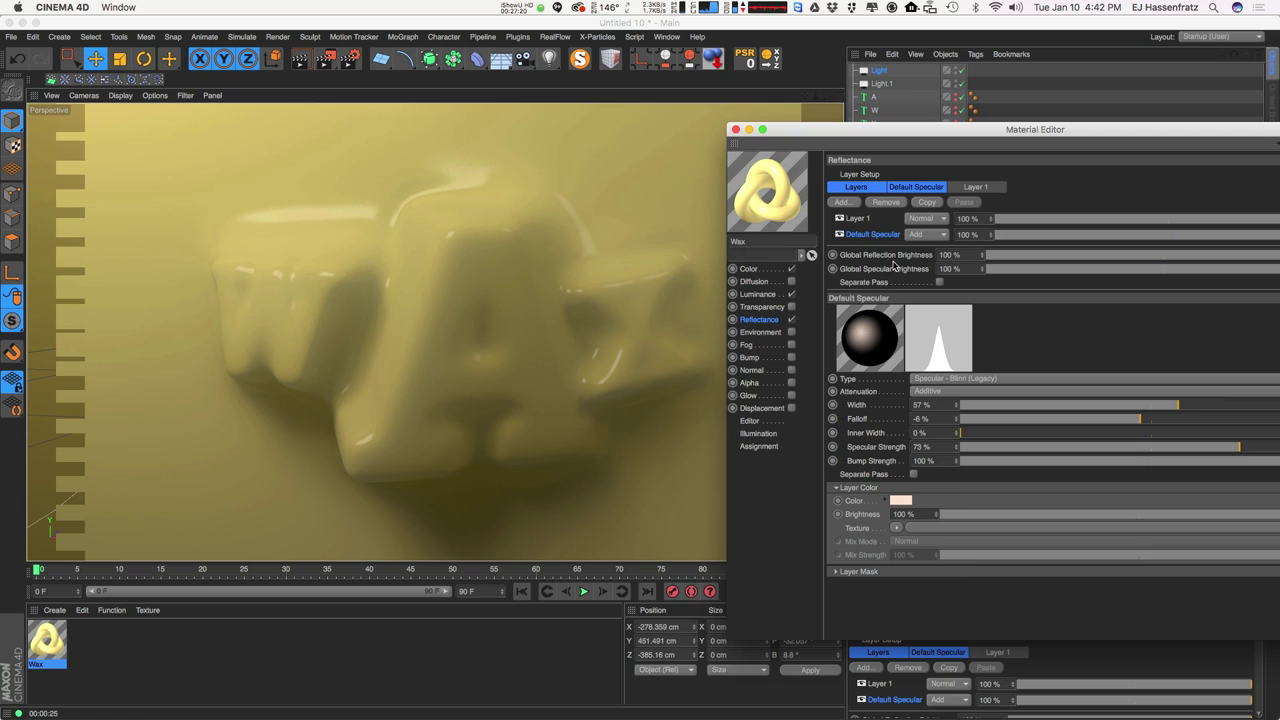
{"action": "left_click", "coordinate": [860, 218]}
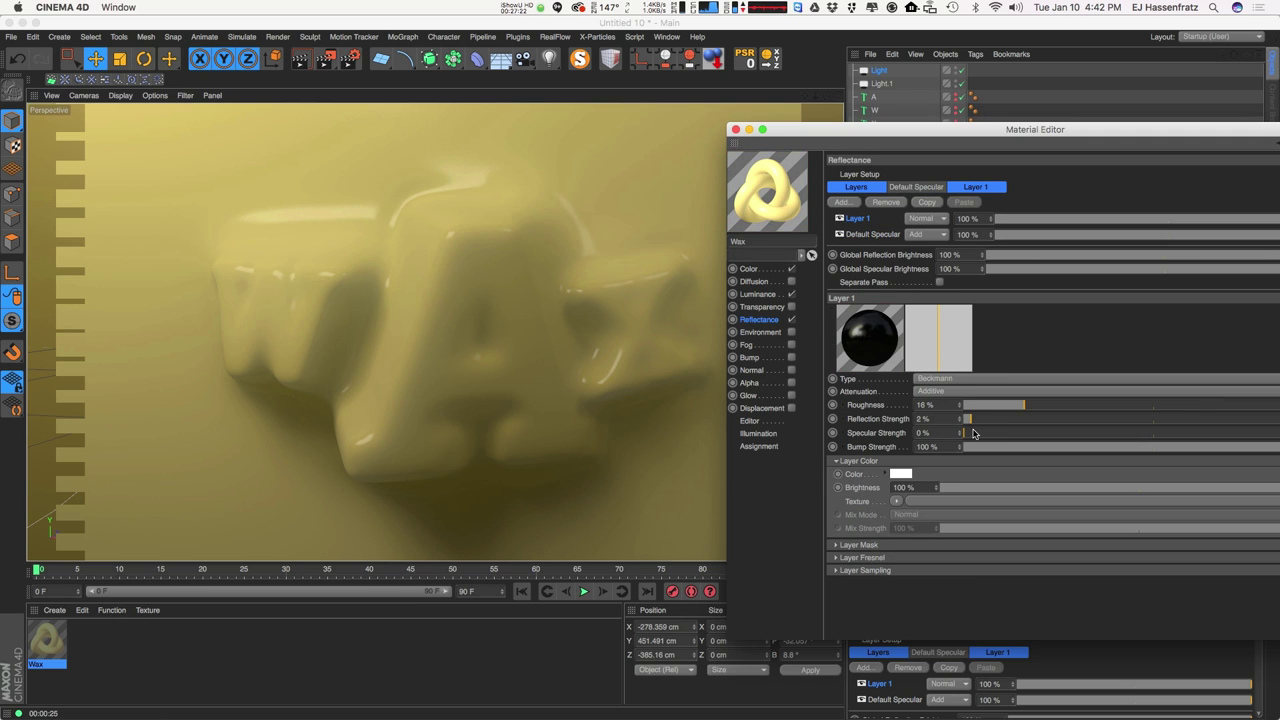
{"action": "left_click_drag", "start_coordinate": [1036, 413], "coordinate": [1066, 408]}
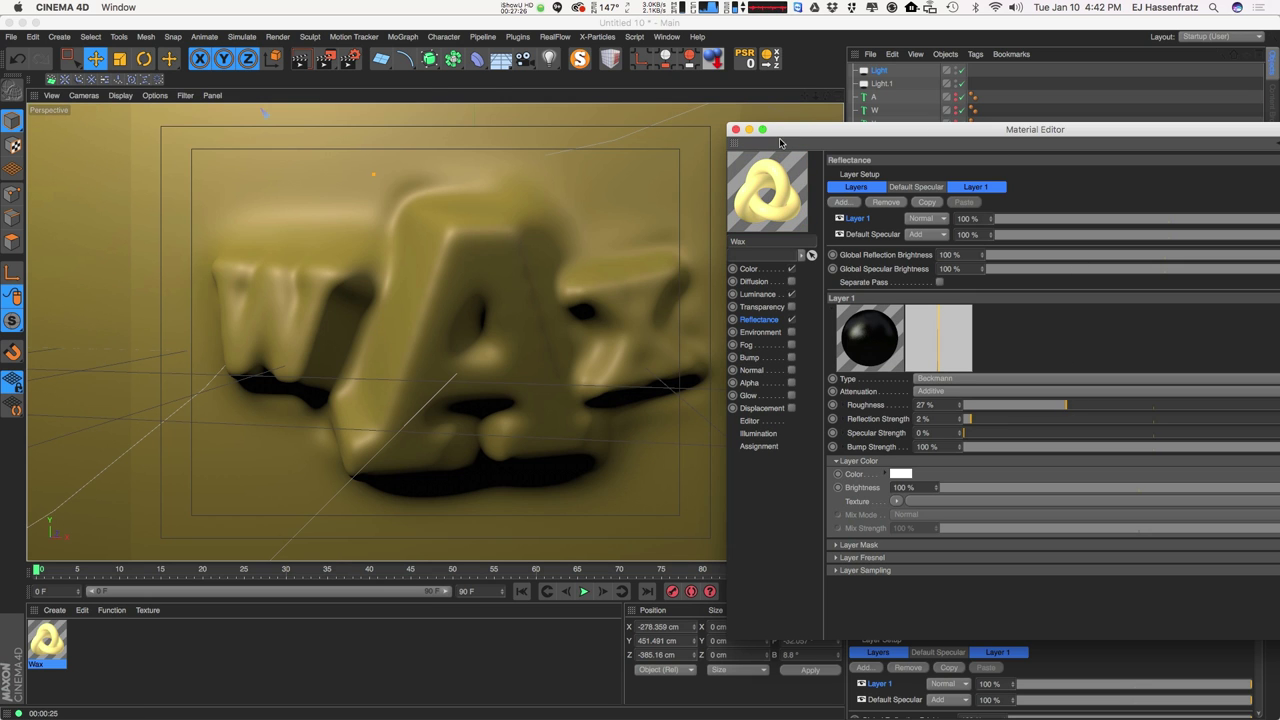
Set the Wax material's Color channel to RGB 250, 210, 77 with a brightness of 83%.
{"action": "left_click", "coordinate": [749, 268]}
{"action": "left_click", "coordinate": [1018, 210]}
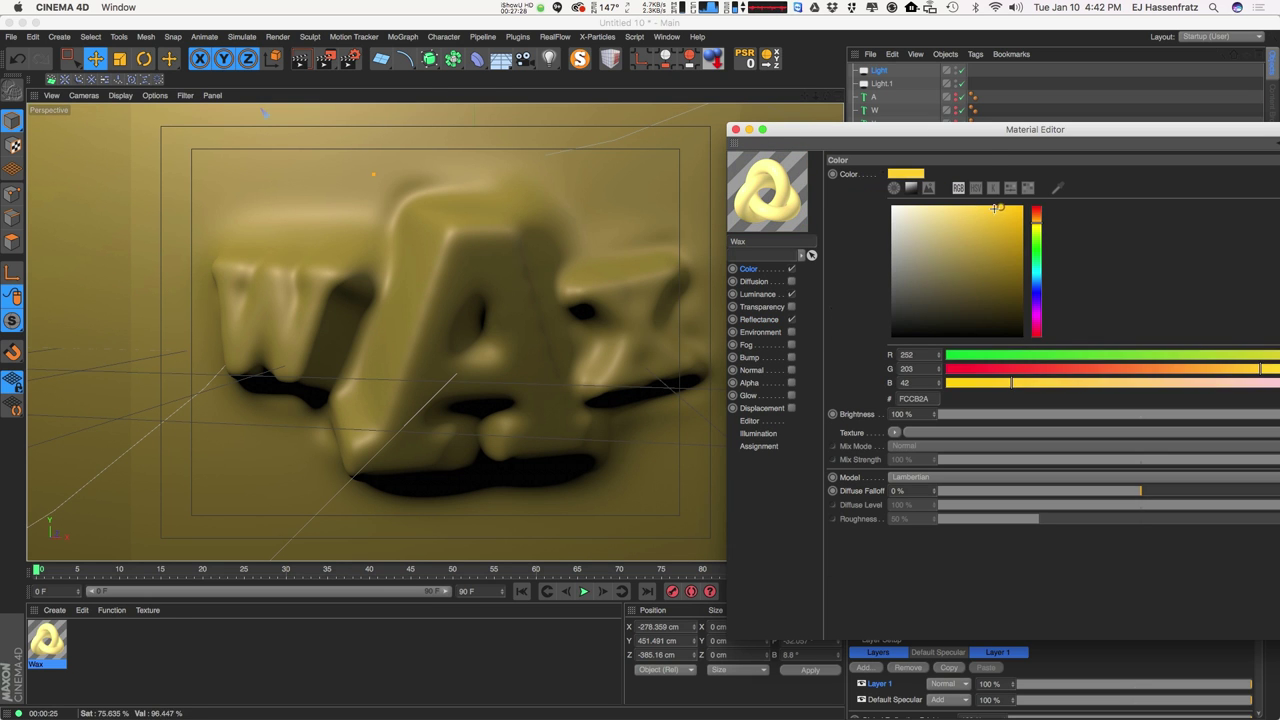
{"action": "mouse_move", "coordinate": [1018, 210]}
{"action": "left_mouse_down"}
{"action": "mouse_move", "coordinate": [956, 211]}
{"action": "mouse_move", "coordinate": [982, 209]}
{"action": "left_mouse_up"}
{"action": "left_click_drag", "start_coordinate": [1017, 129], "coordinate": [970, 126]}
{"action": "left_click_drag", "start_coordinate": [1258, 415], "coordinate": [1229, 415]}
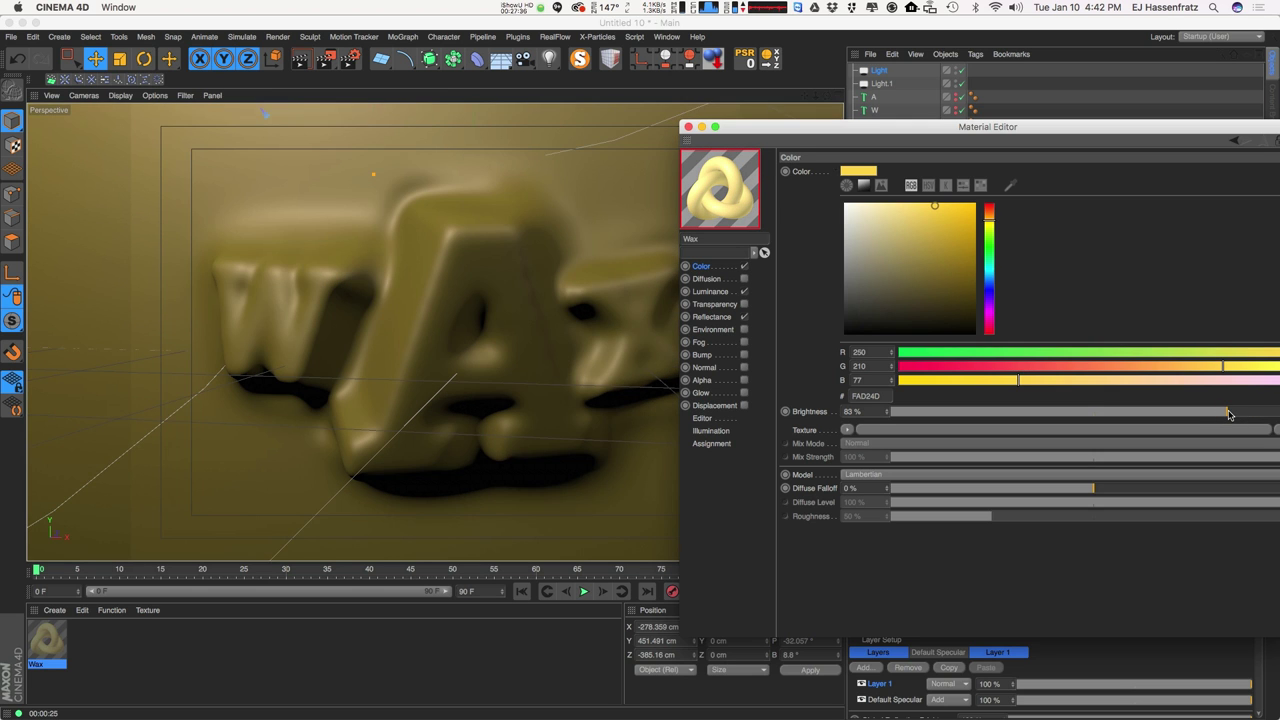
{"action": "left_click", "coordinate": [688, 127]}
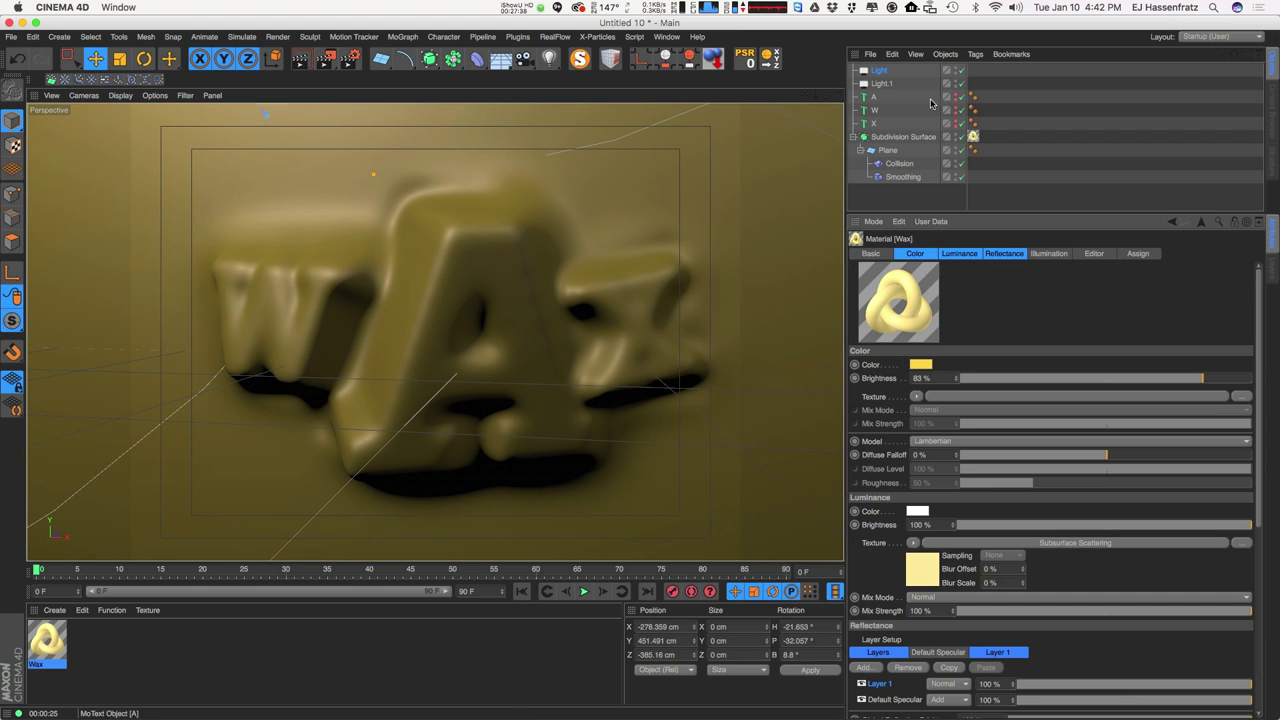
Set the intensity of the area light named Light to 80% and render the perspective view.
{"action": "left_click", "coordinate": [879, 71]}
{"action": "left_click_drag", "start_coordinate": [1173, 390], "coordinate": [1210, 394]}
{"action": "left_click", "coordinate": [300, 60]}
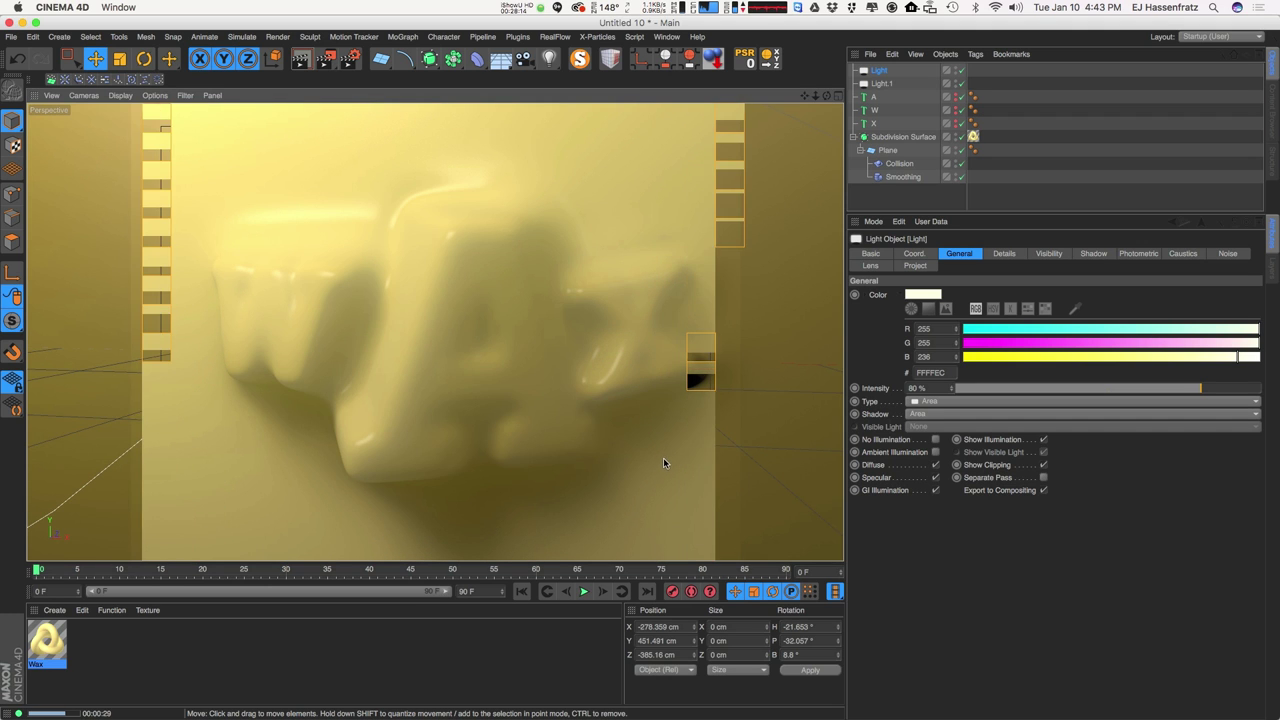
Enable the Bump channel of the Wax material and load a Noise shader as its texture.
{"action": "double_click", "coordinate": [47, 645]}
{"action": "left_click_drag", "start_coordinate": [374, 99], "coordinate": [660, 142]}
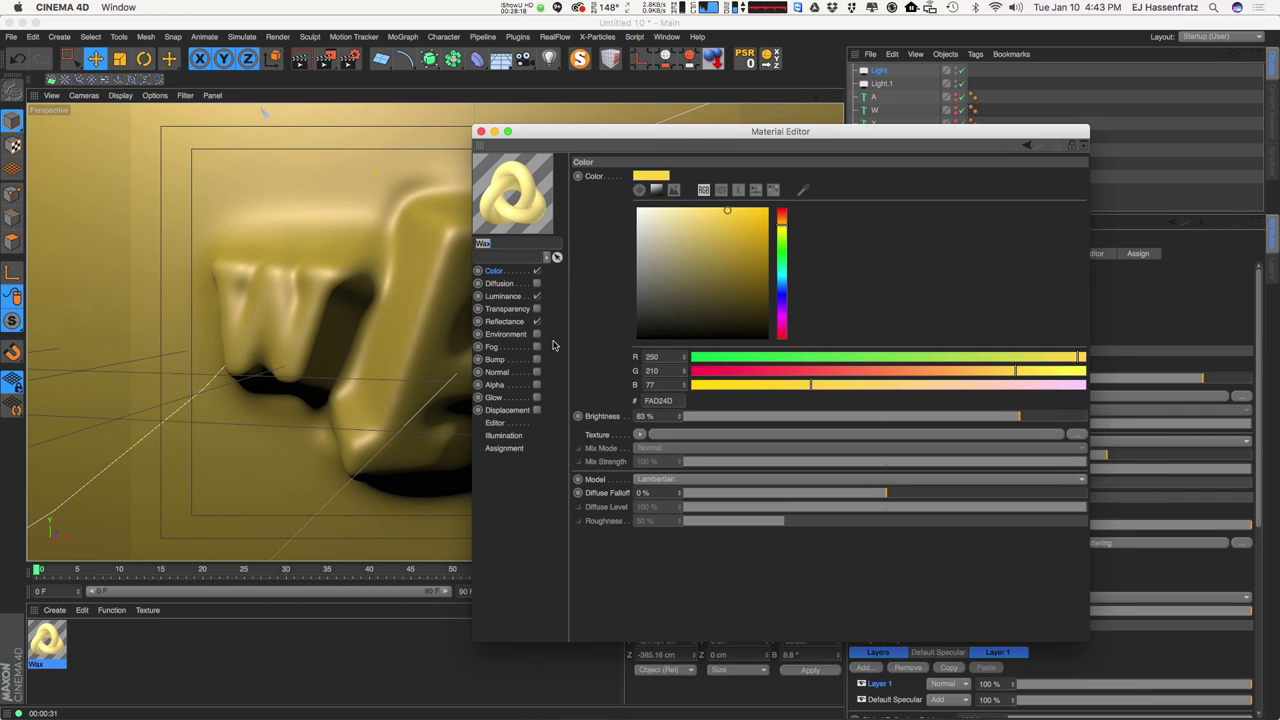
{"action": "left_click", "coordinate": [512, 359]}
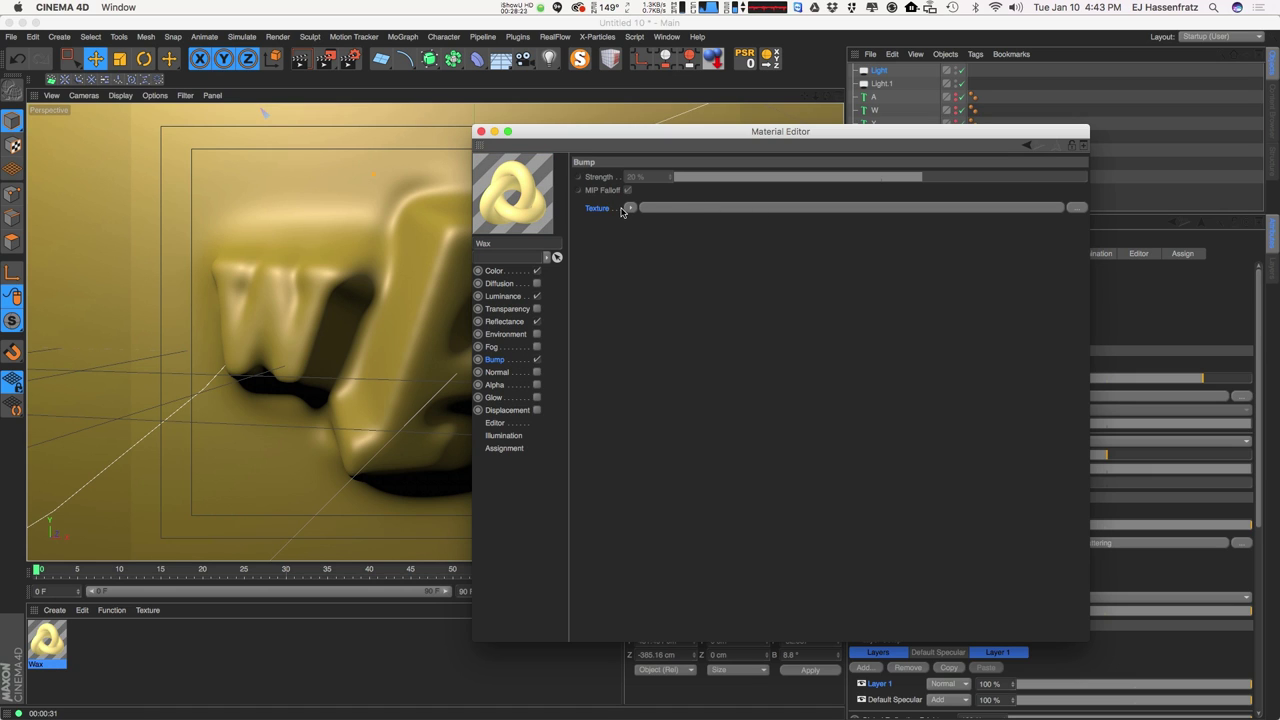
{"action": "left_click", "coordinate": [630, 207]}
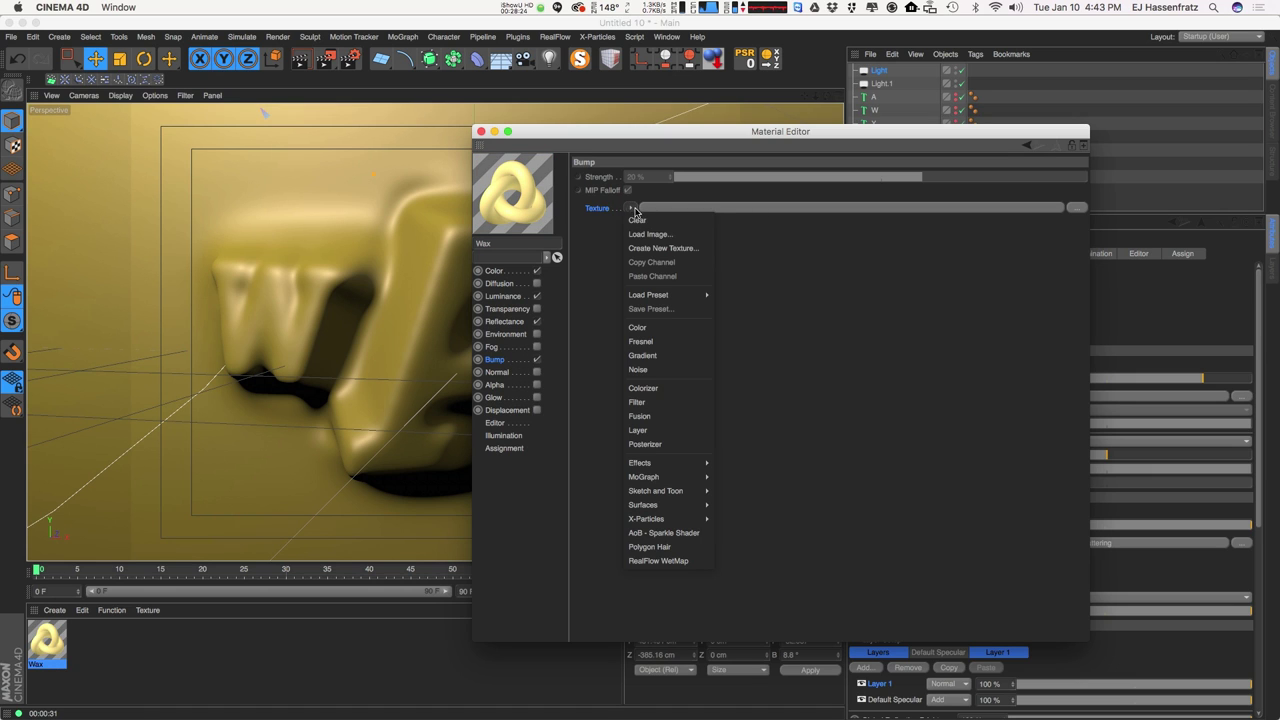
{"action": "left_click", "coordinate": [693, 370]}
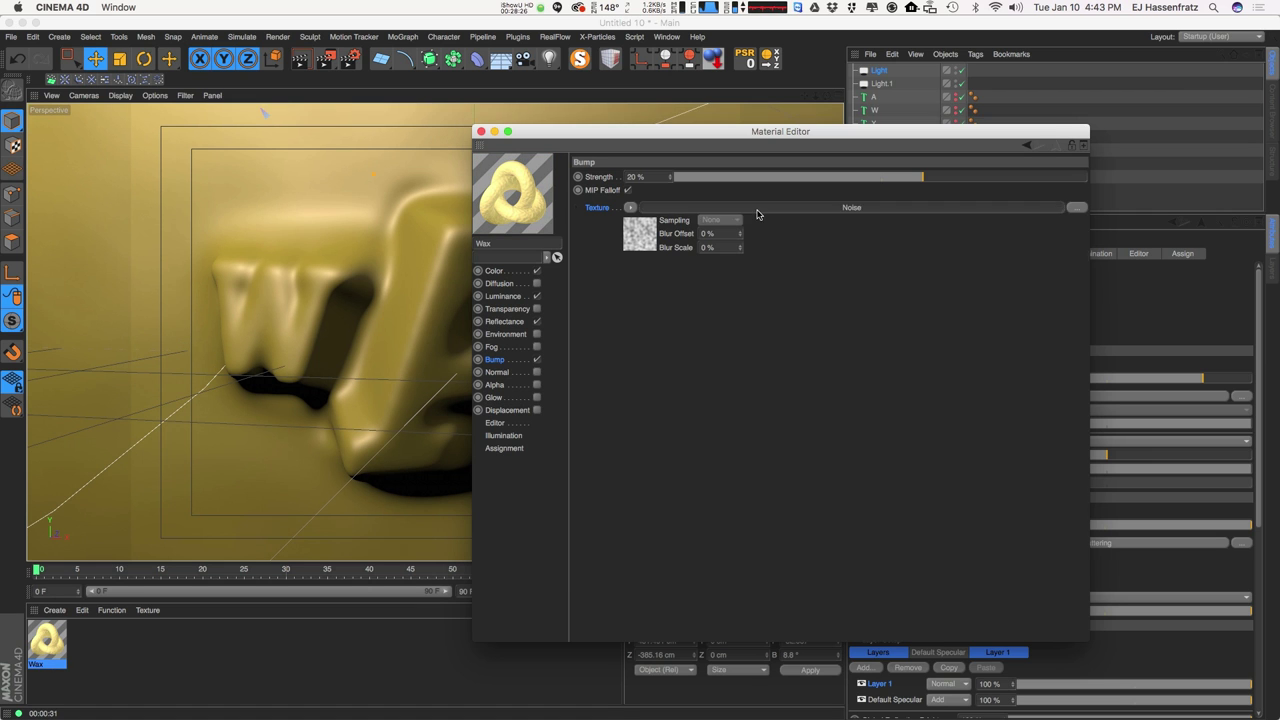
Enlarge the Global Scale of the bump Noise shader and set the bump strength to 30%.
{"action": "left_click", "coordinate": [788, 210]}
{"action": "left_click_drag", "start_coordinate": [677, 133], "coordinate": [765, 130]}
{"action": "left_click_drag", "start_coordinate": [771, 347], "coordinate": [705, 350]}
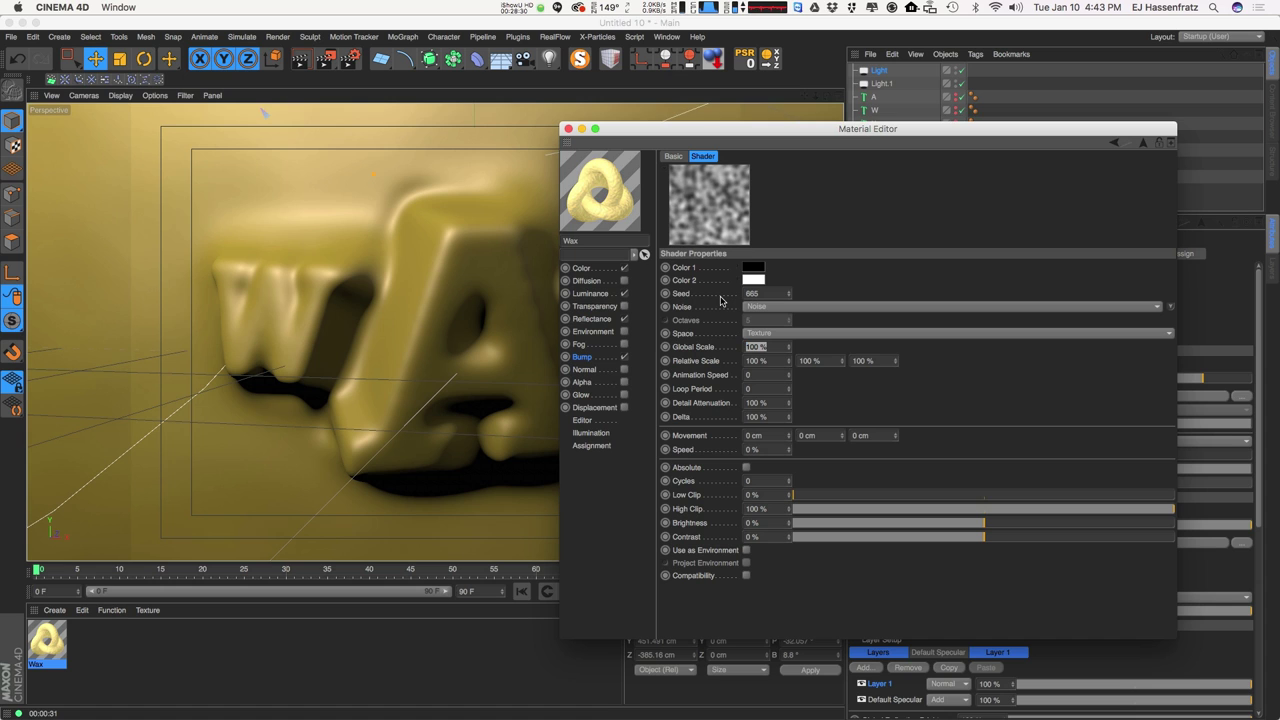
{"action": "left_click", "coordinate": [584, 357]}
{"action": "mouse_move", "coordinate": [1006, 180]}
{"action": "left_mouse_down"}
{"action": "mouse_move", "coordinate": [1038, 180]}
{"action": "mouse_move", "coordinate": [1025, 180]}
{"action": "left_mouse_up"}
{"action": "left_click", "coordinate": [757, 172]}
{"action": "left_click", "coordinate": [757, 172]}
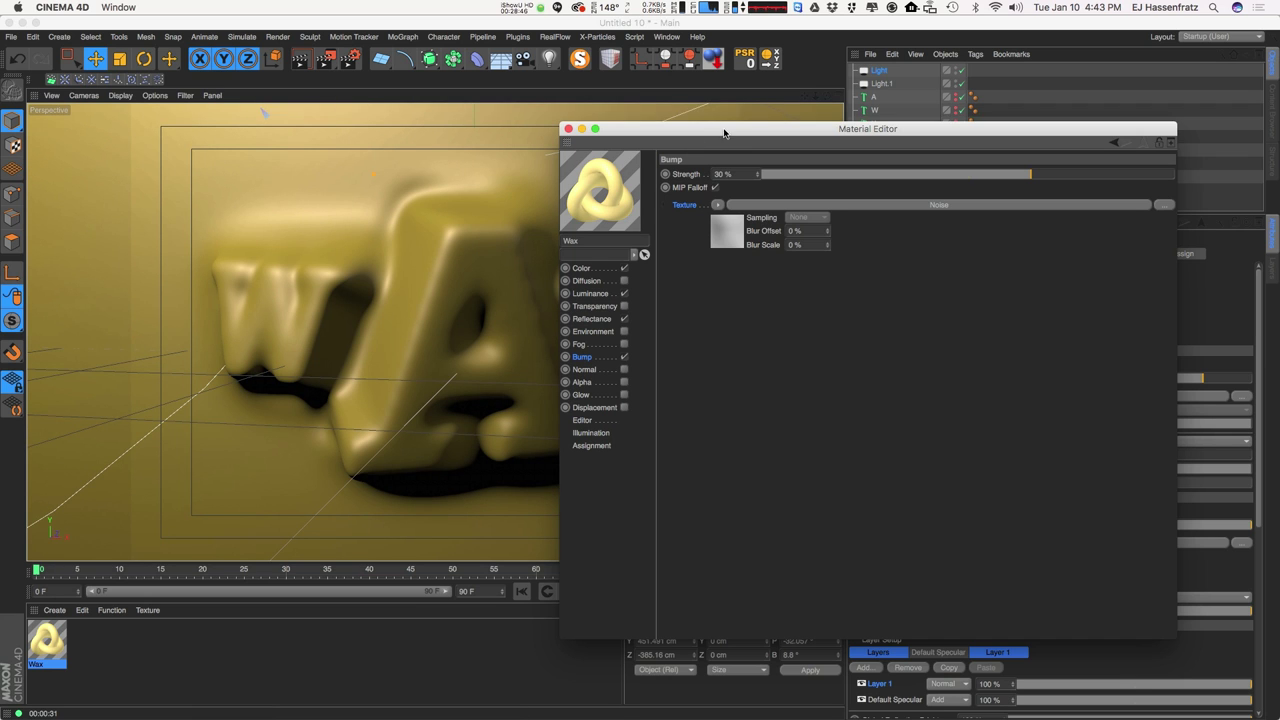
{"action": "left_click_drag", "start_coordinate": [726, 133], "coordinate": [728, 139]}
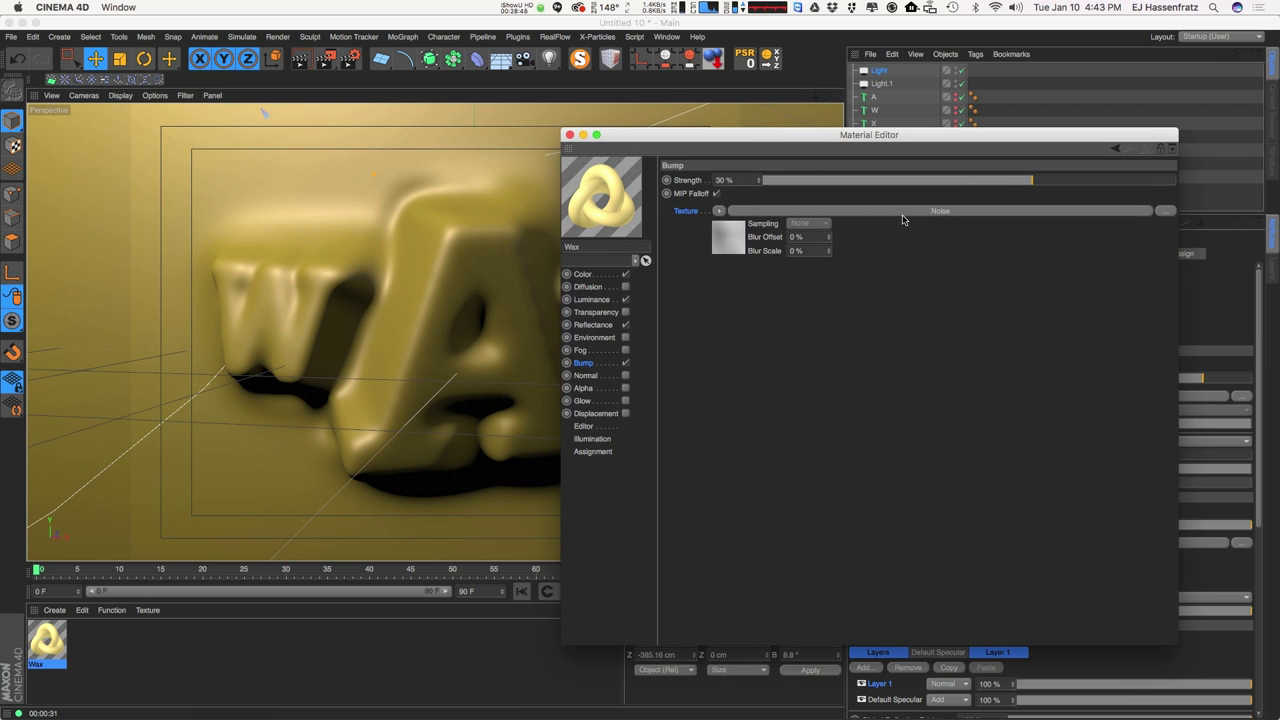
Nest the bump noise in a Layer shader and add a second Noise shader layer above it.
{"action": "left_click", "coordinate": [720, 211]}
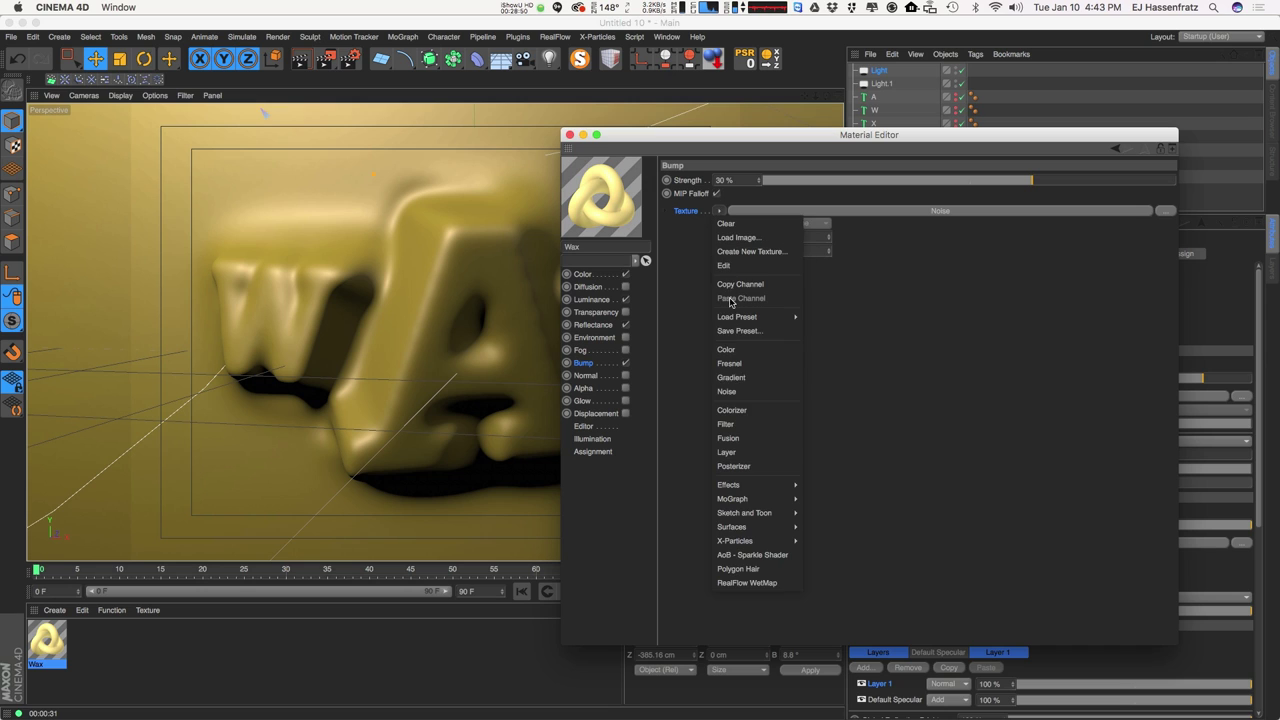
{"action": "left_click", "coordinate": [747, 455]}
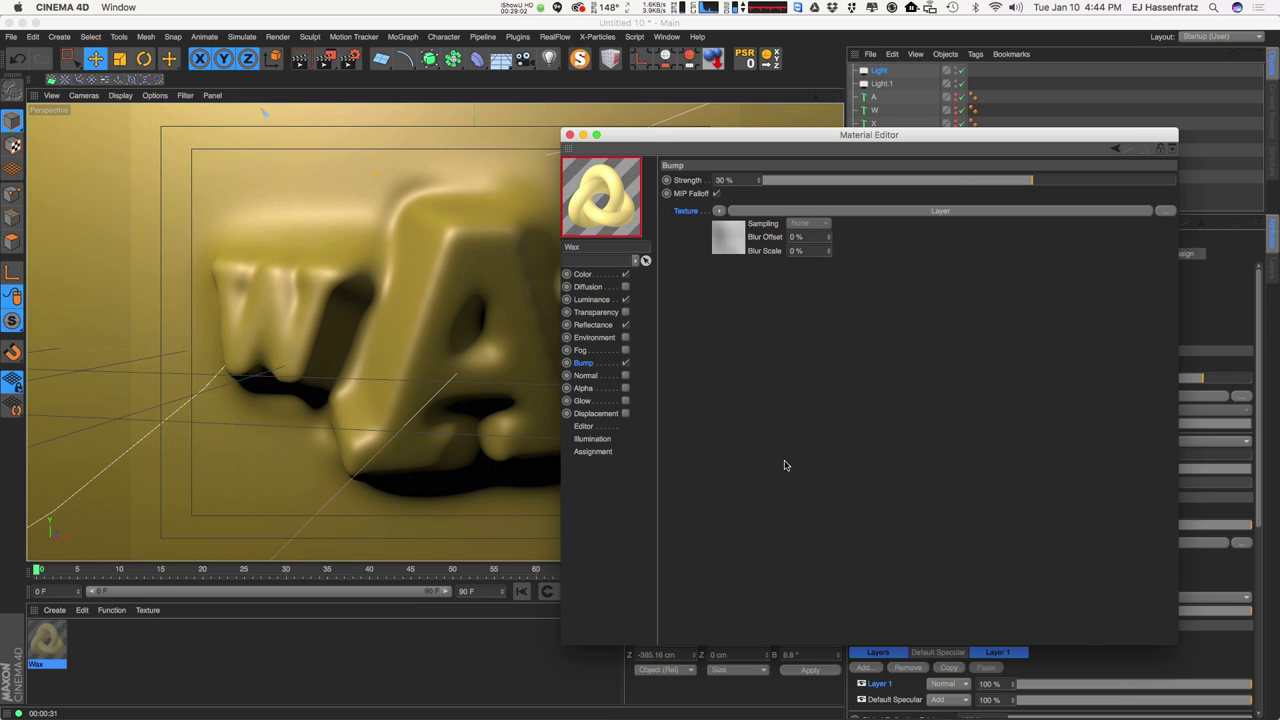
{"action": "left_click", "coordinate": [940, 213]}
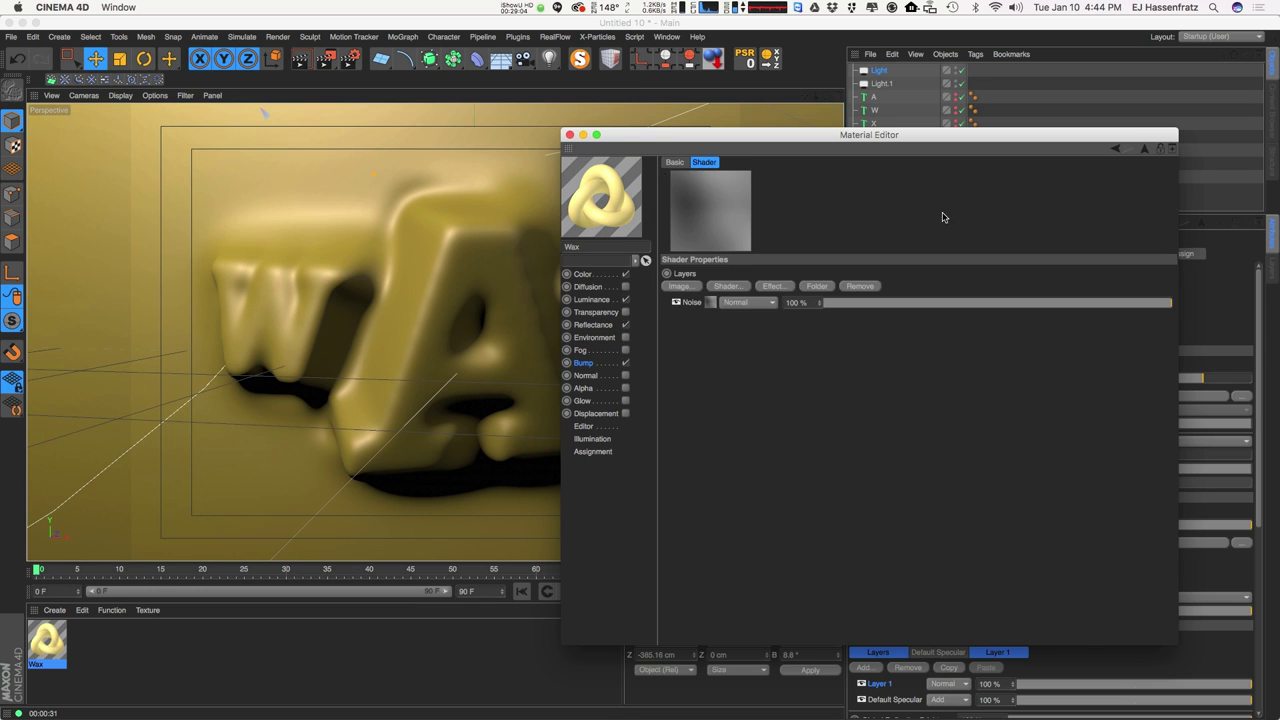
{"action": "left_click", "coordinate": [737, 288]}
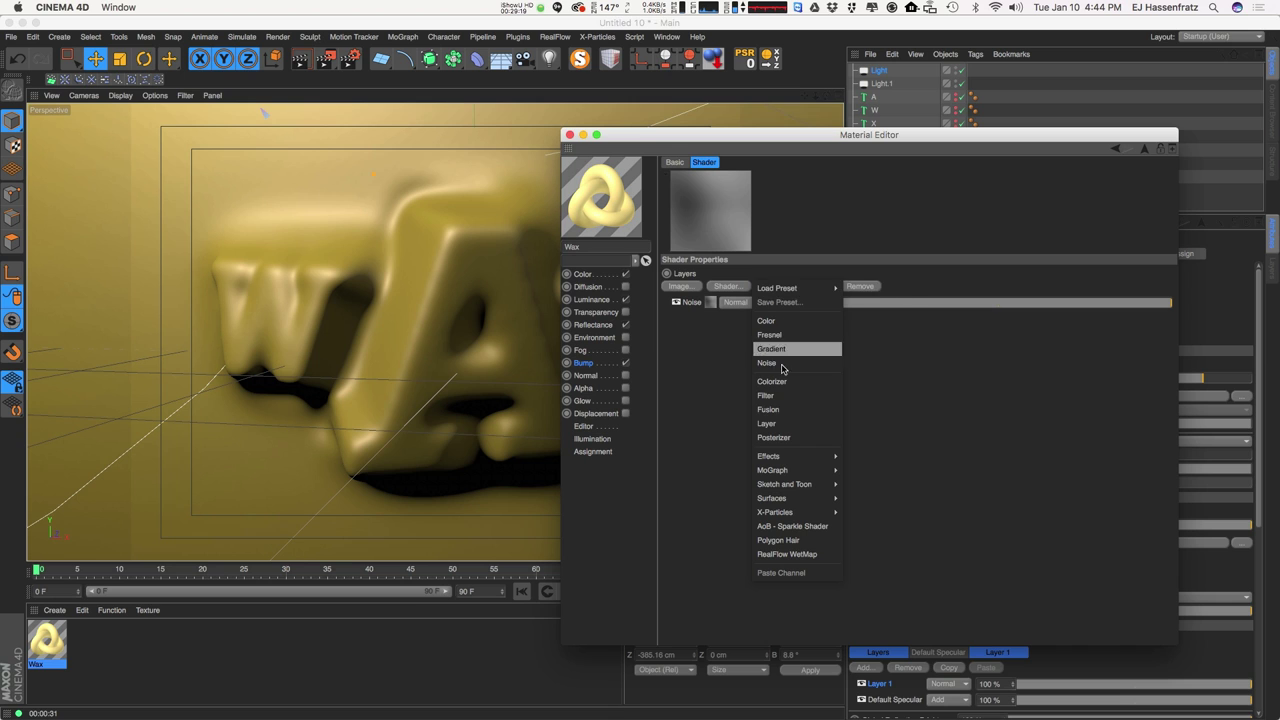
{"action": "left_click", "coordinate": [786, 363]}
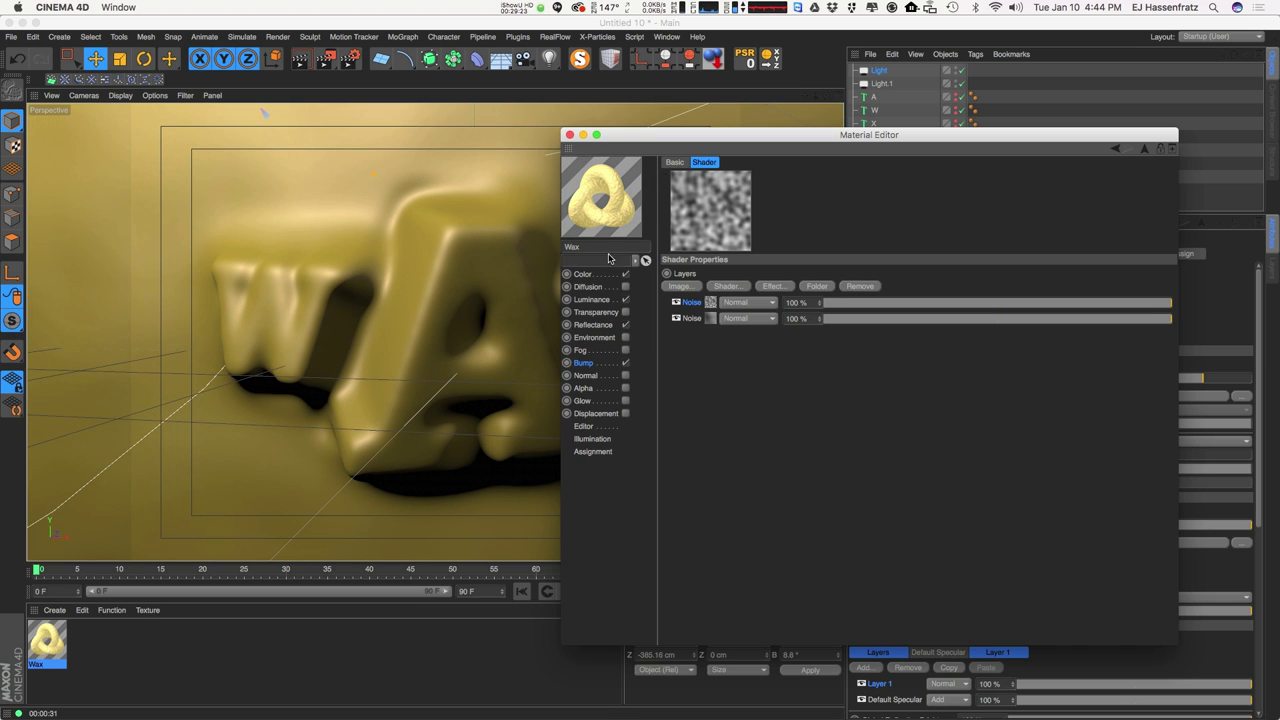
{"action": "left_click_drag", "start_coordinate": [712, 308], "coordinate": [720, 362], "text": "ctrl"}
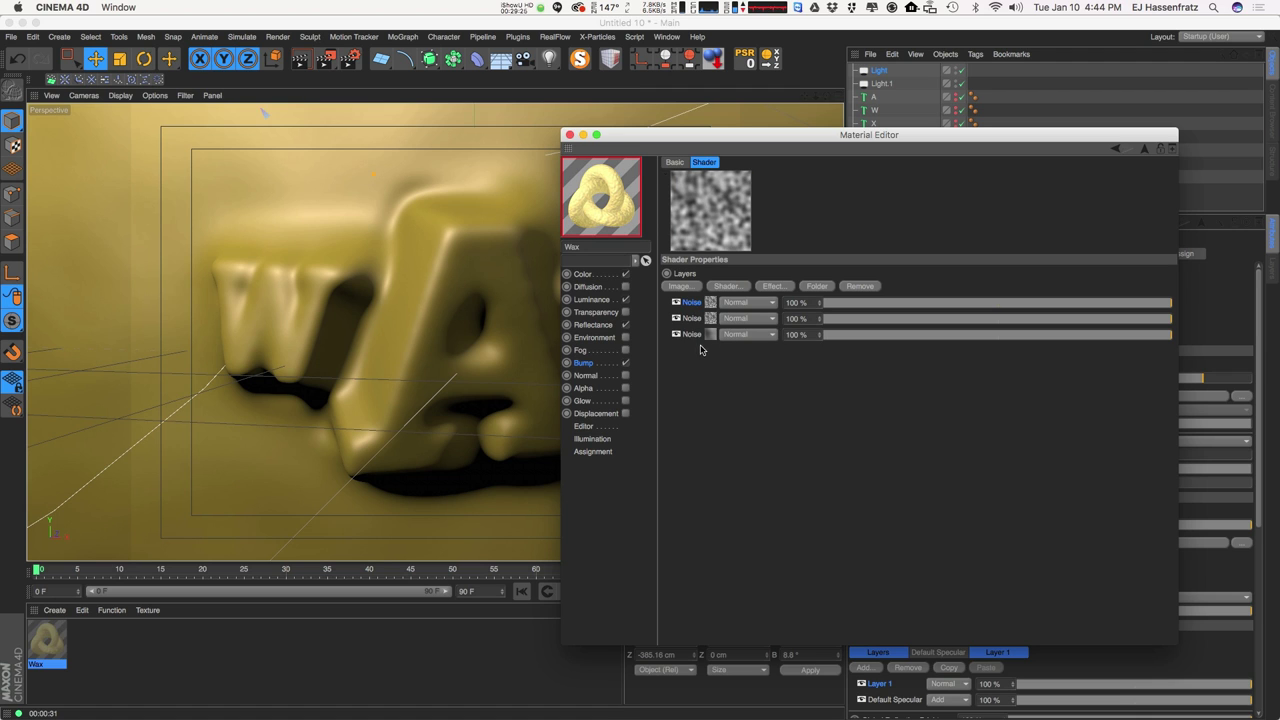
{"action": "key", "text": "super+z"}
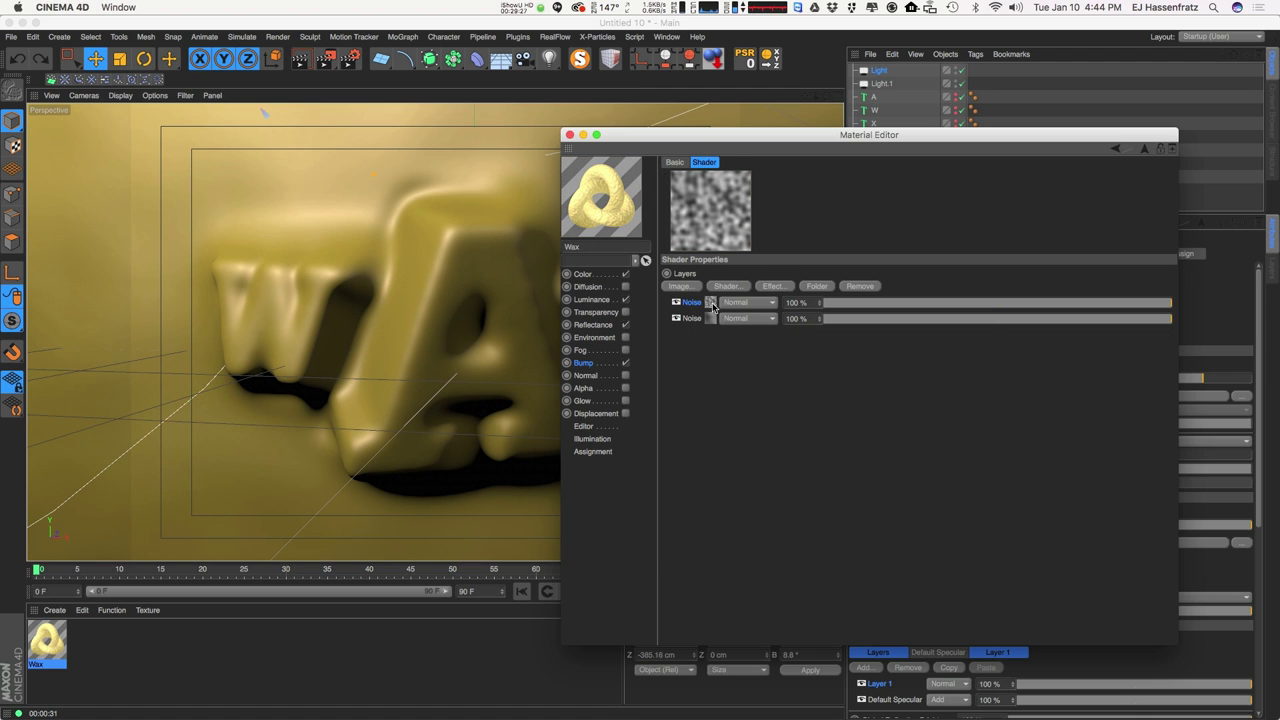
Set the upper Noise layer's Global Scale to 0.01% and its Seed to 710.
{"action": "left_click", "coordinate": [710, 302]}
{"action": "double_click", "coordinate": [758, 353]}
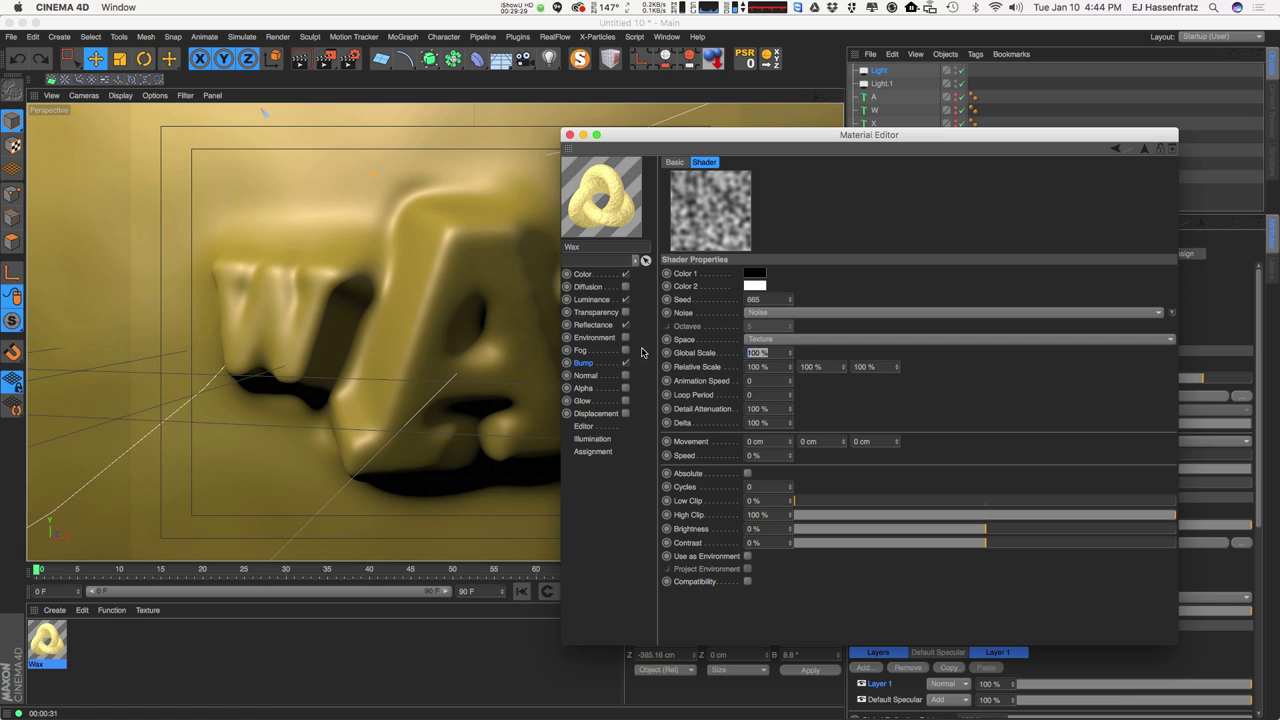
{"action": "type", "text": ".01"}
{"action": "key", "text": "Return"}
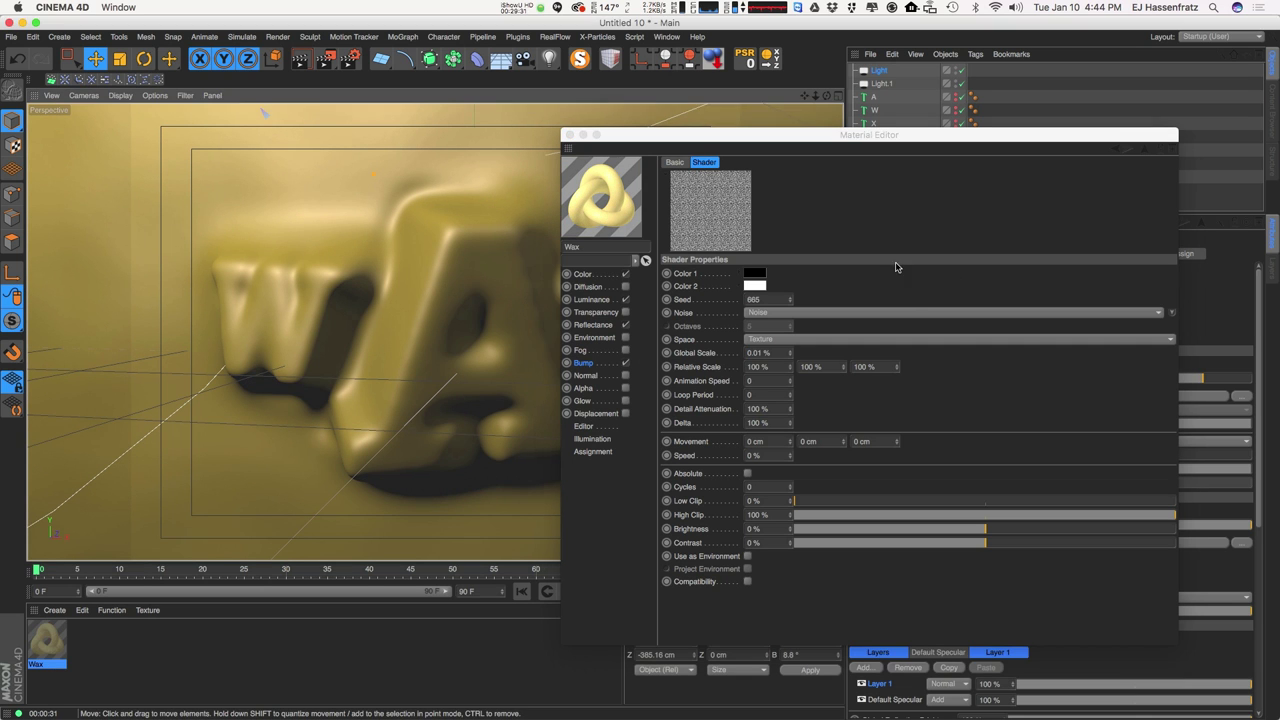
{"action": "left_click_drag", "start_coordinate": [793, 302], "coordinate": [795, 286]}
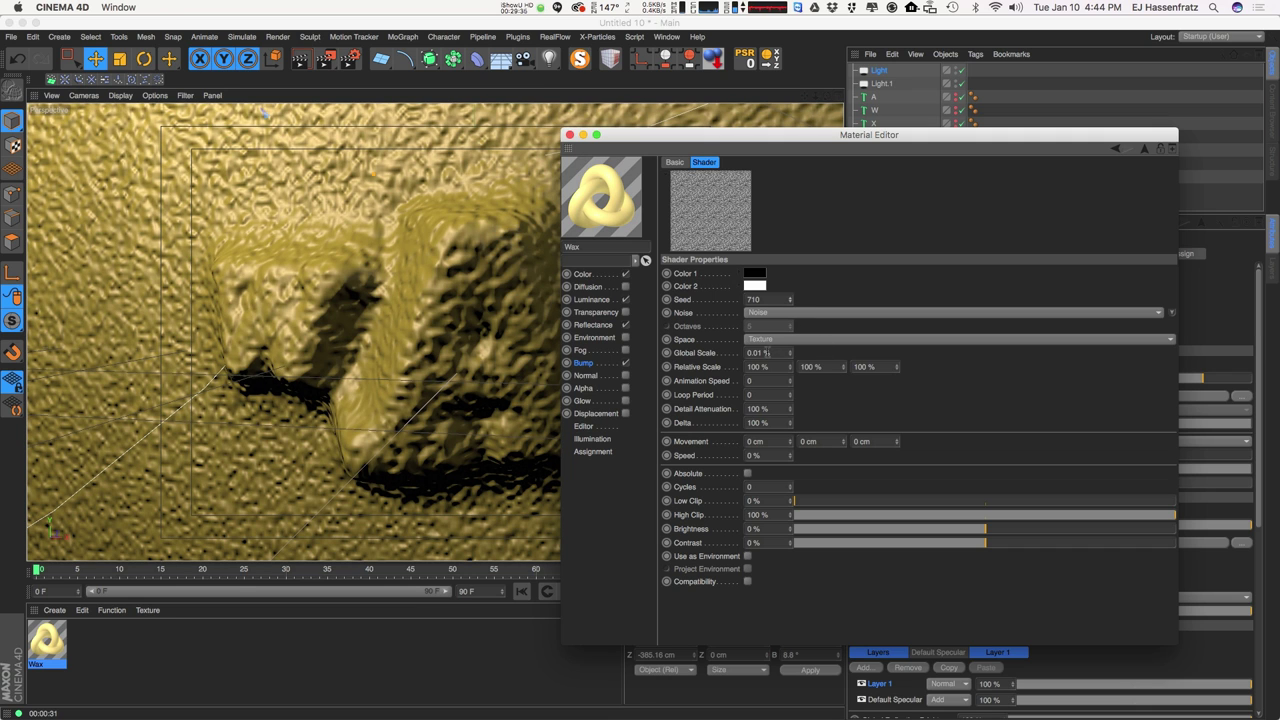
Blend the upper Noise layer over the lower one in Overlay mode at 7% opacity.
{"action": "left_click", "coordinate": [596, 364]}
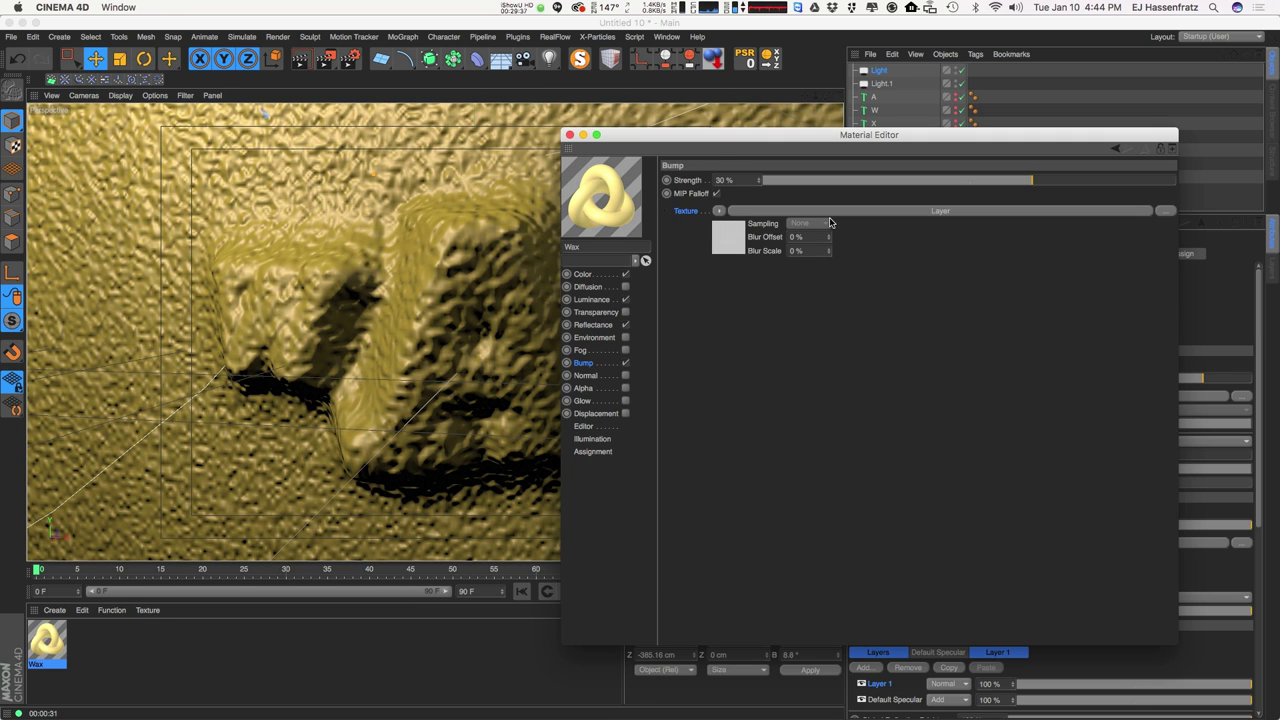
{"action": "left_click", "coordinate": [868, 210]}
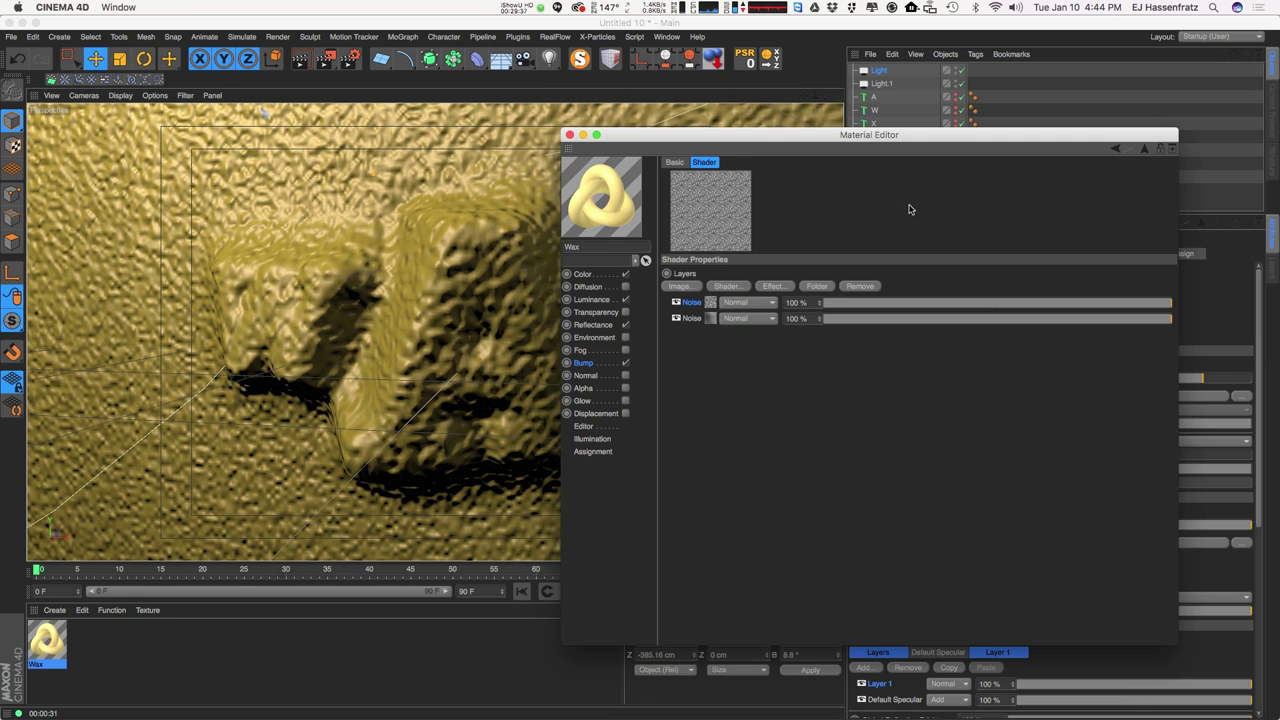
{"action": "left_click", "coordinate": [766, 304]}
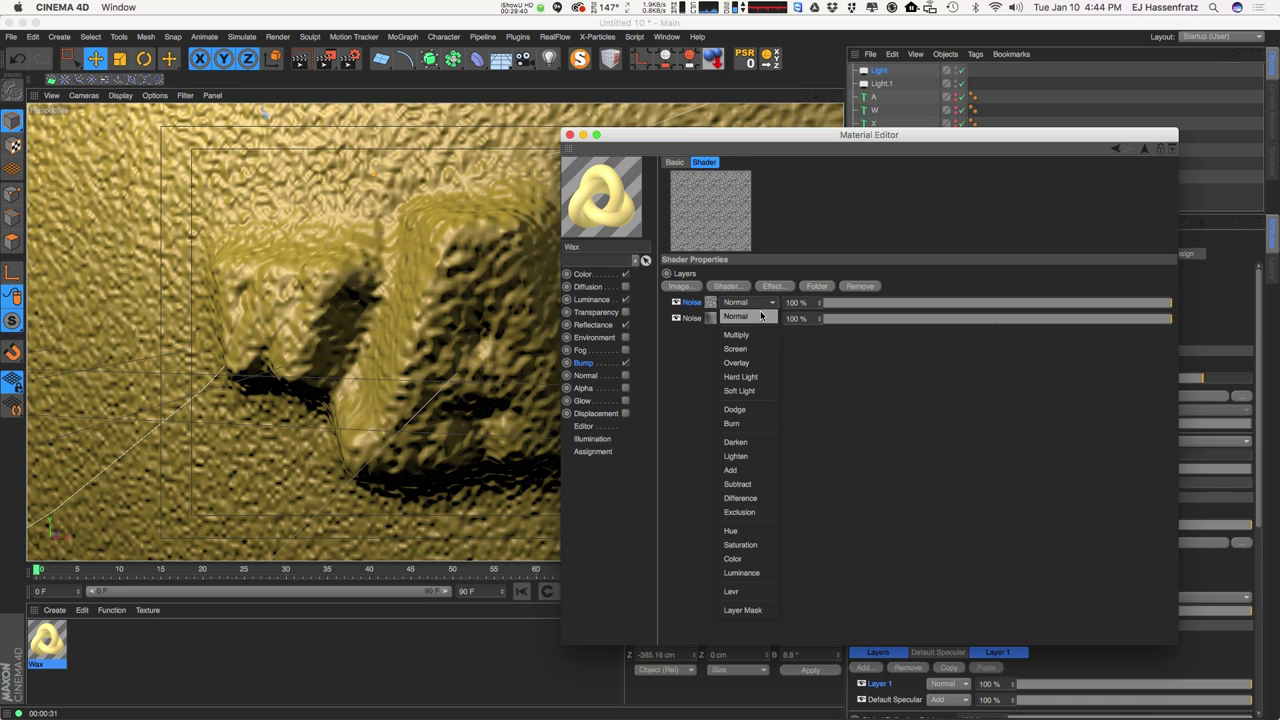
{"action": "left_click", "coordinate": [758, 364]}
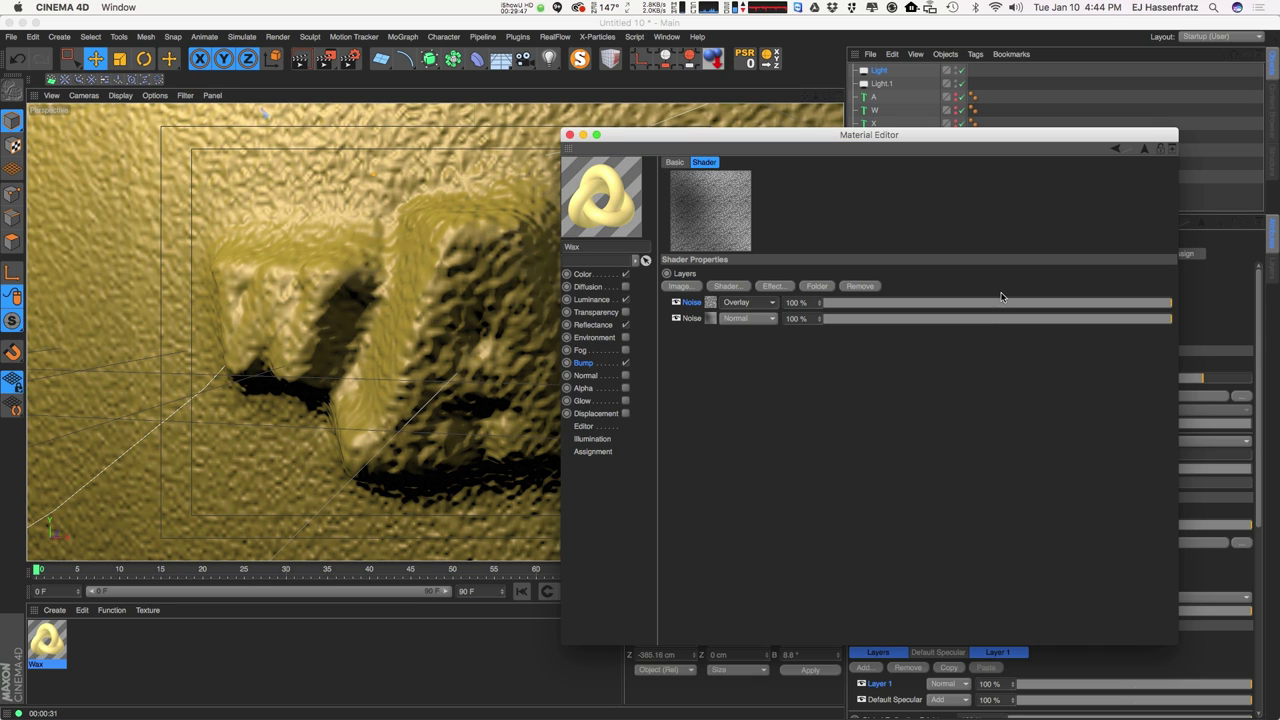
{"action": "left_click_drag", "start_coordinate": [1086, 299], "coordinate": [847, 312]}
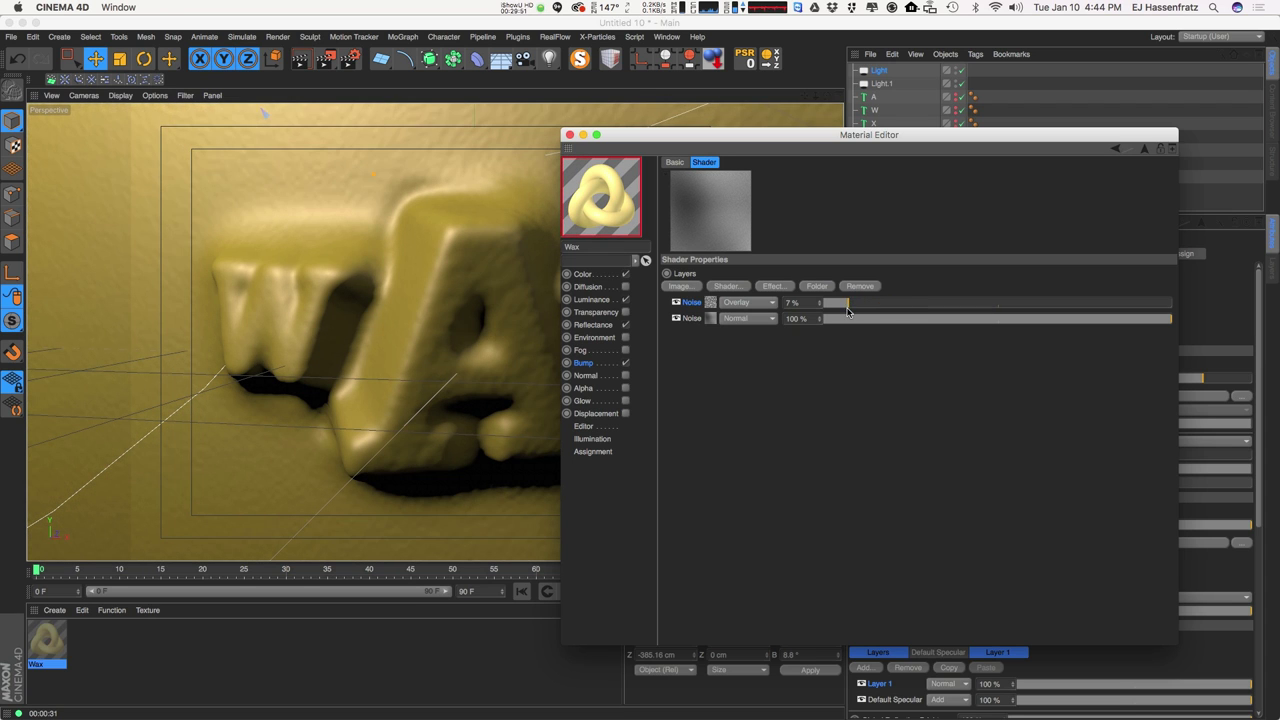
Close the material settings and render the perspective view to check the layered bump on the wax letters.
{"action": "left_click_drag", "start_coordinate": [712, 138], "coordinate": [873, 133]}
{"action": "left_click", "coordinate": [787, 132]}
{"action": "left_click", "coordinate": [303, 52]}
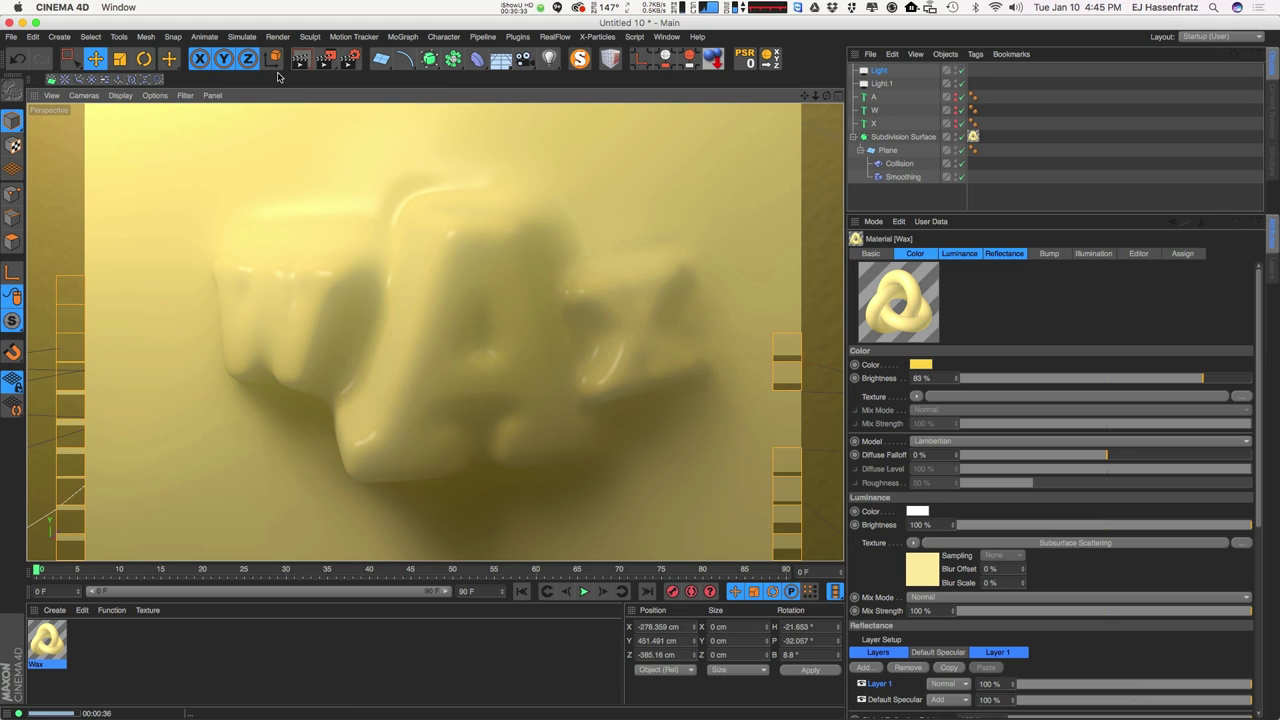
{"action": "left_click", "coordinate": [164, 96]}
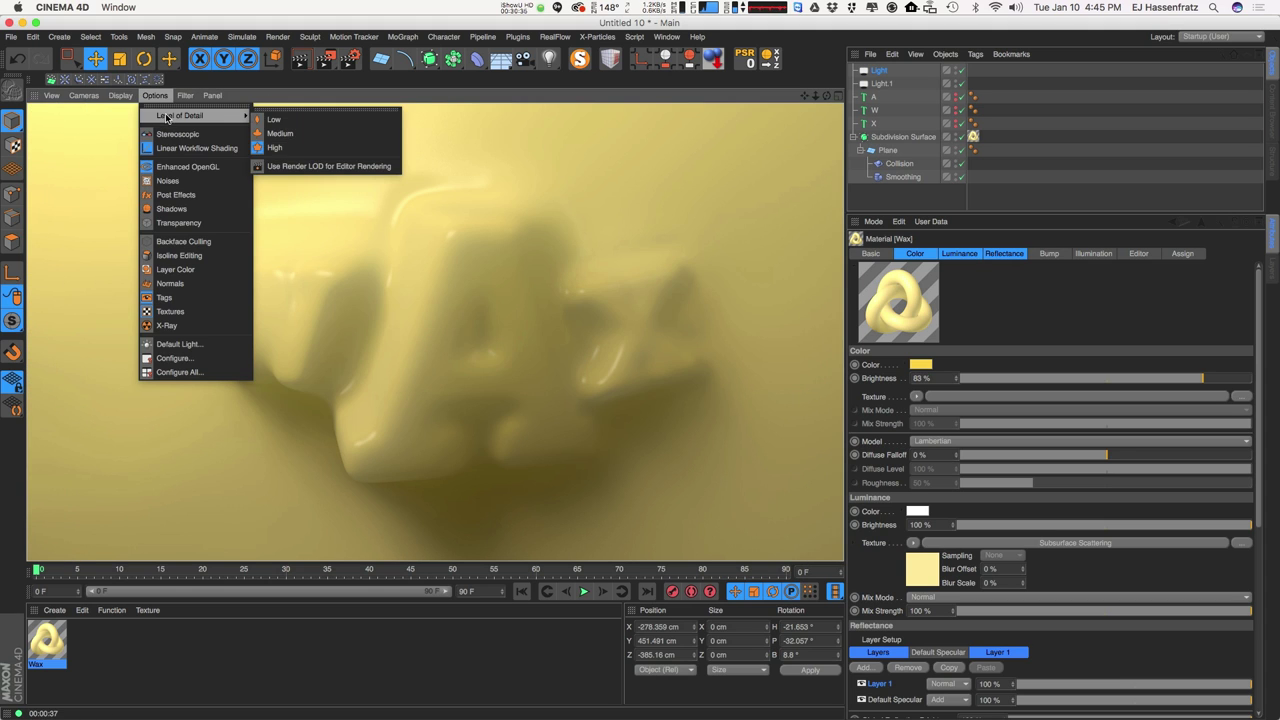
{"action": "left_click", "coordinate": [511, 94]}
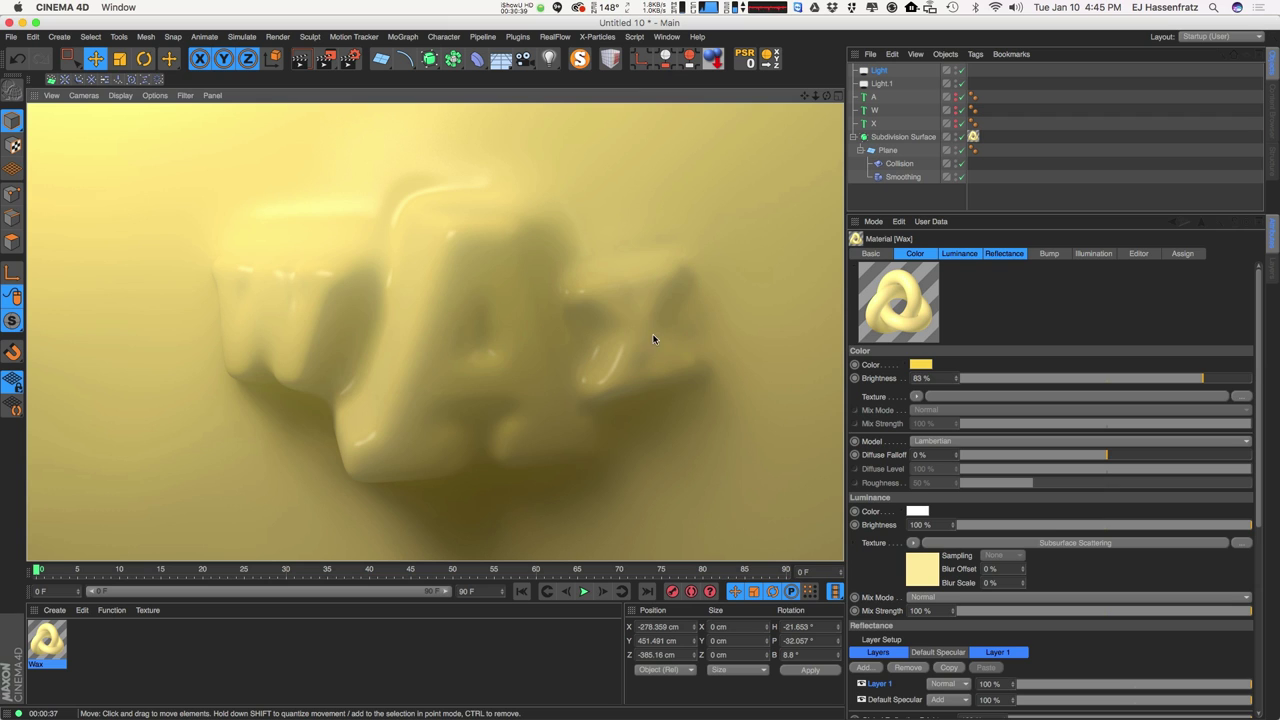
Switch the render settings to the Physical renderer with Sampling Quality set to Medium.
{"action": "left_click", "coordinate": [350, 58]}
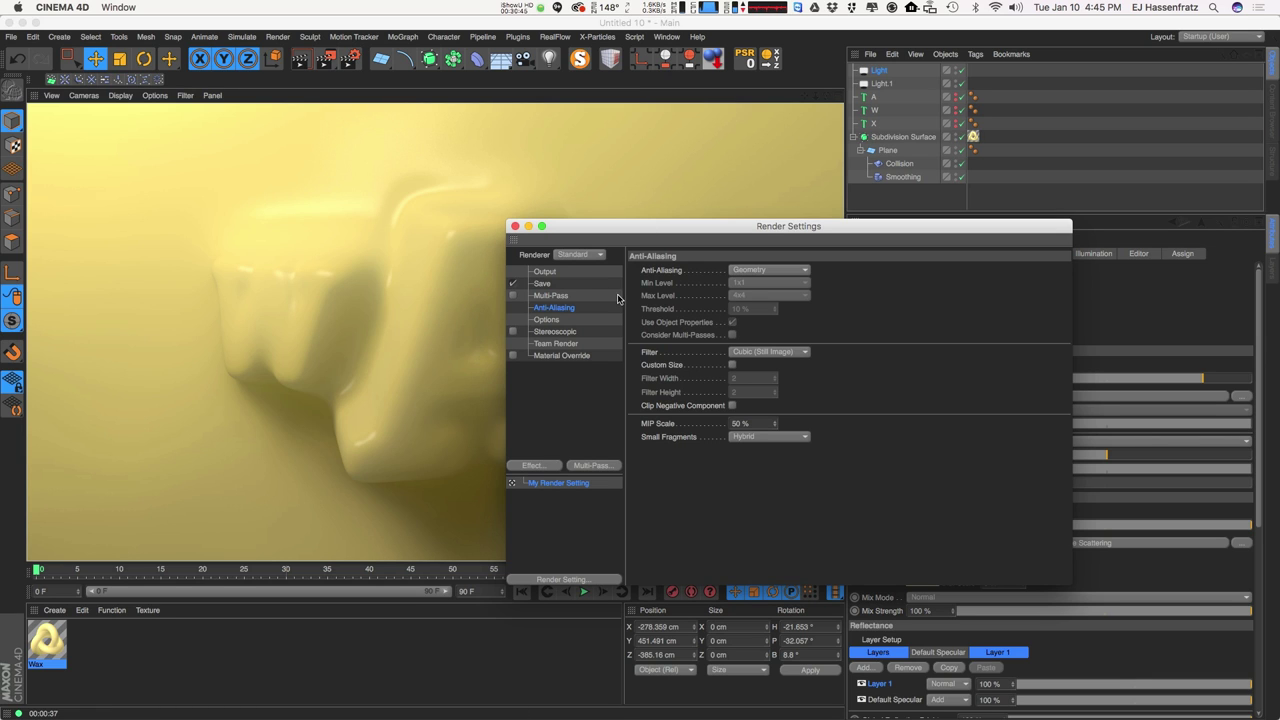
{"action": "left_click", "coordinate": [757, 270]}
{"action": "left_click", "coordinate": [550, 289]}
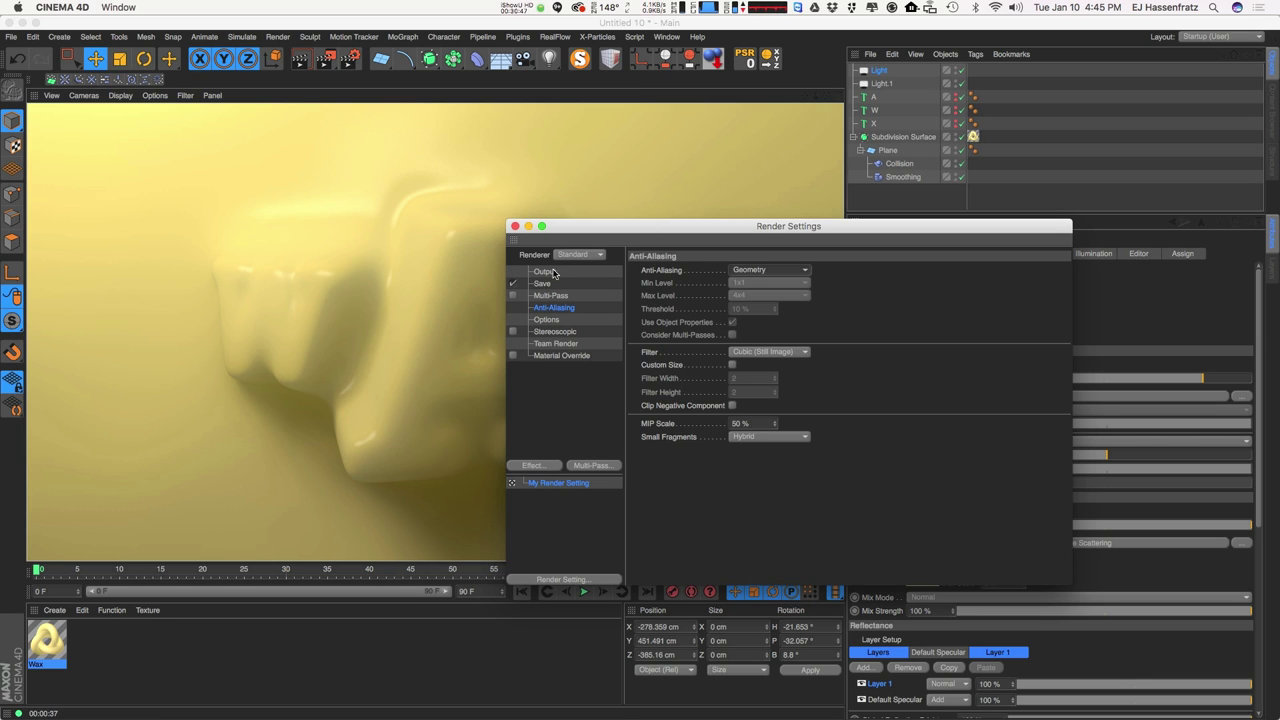
{"action": "left_click", "coordinate": [579, 254]}
{"action": "left_click", "coordinate": [585, 281]}
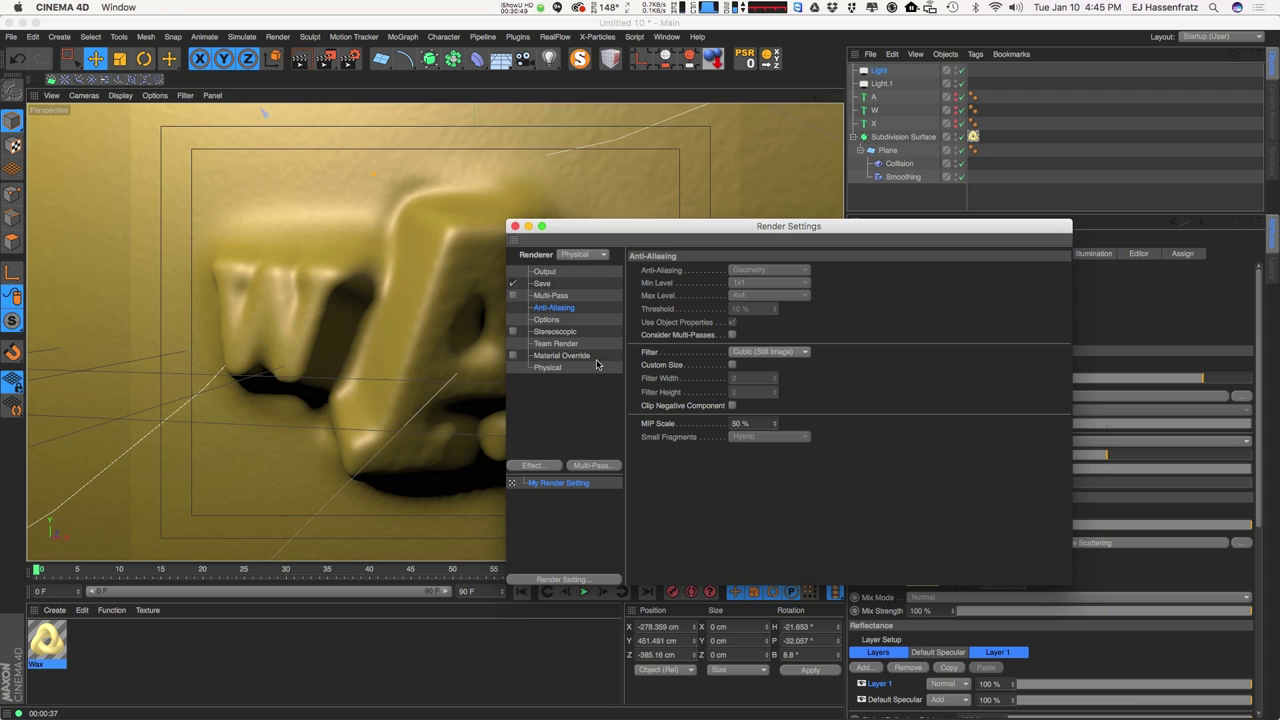
{"action": "left_click", "coordinate": [548, 368]}
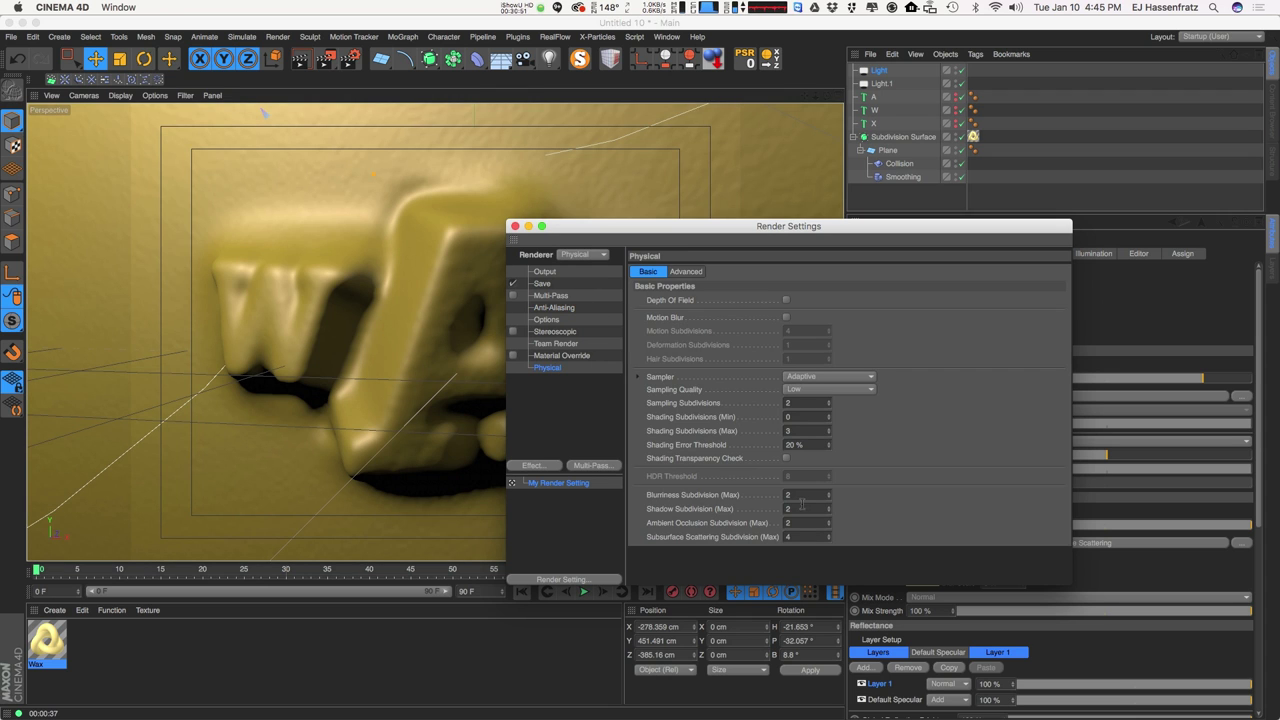
{"action": "left_click", "coordinate": [827, 391]}
{"action": "left_click", "coordinate": [817, 413]}
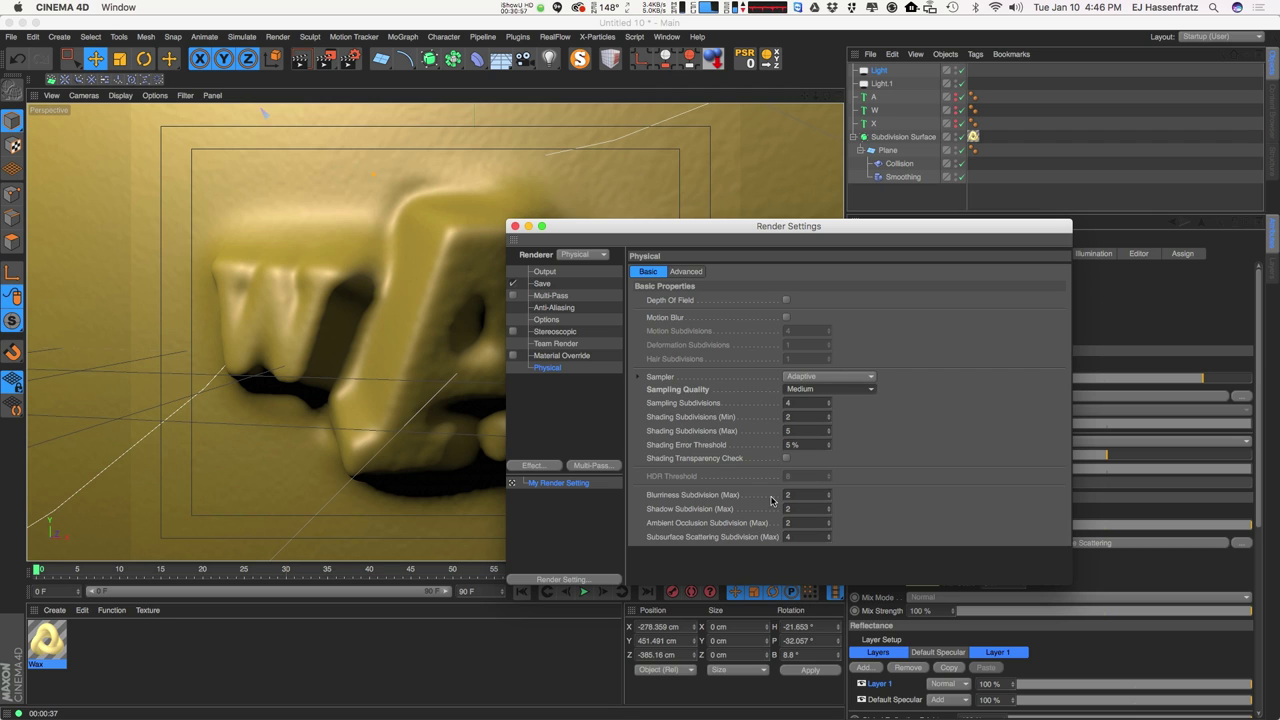
{"action": "left_click", "coordinate": [515, 226]}
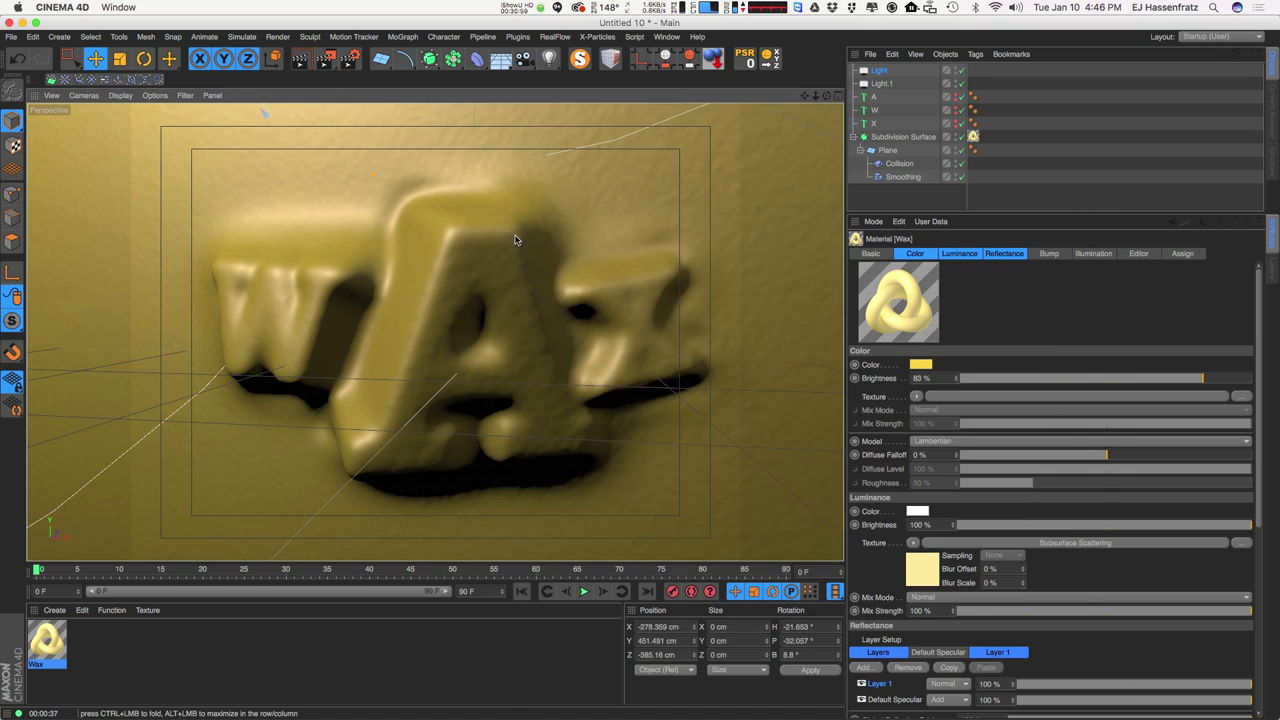
Add the Ambient Occlusion effect to the render settings and lighten the black end of its color gradient to dark gray.
{"action": "left_click", "coordinate": [352, 65]}
{"action": "left_click", "coordinate": [530, 464]}
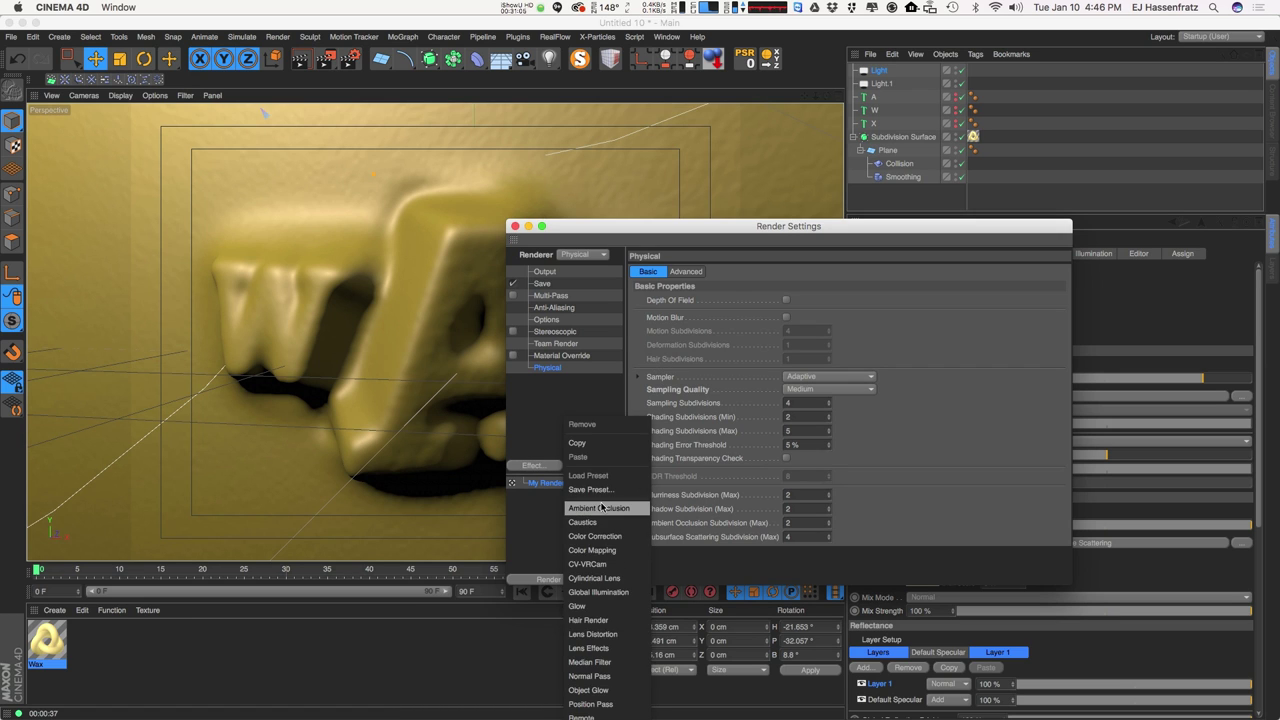
{"action": "left_click", "coordinate": [606, 508]}
{"action": "double_click", "coordinate": [727, 320]}
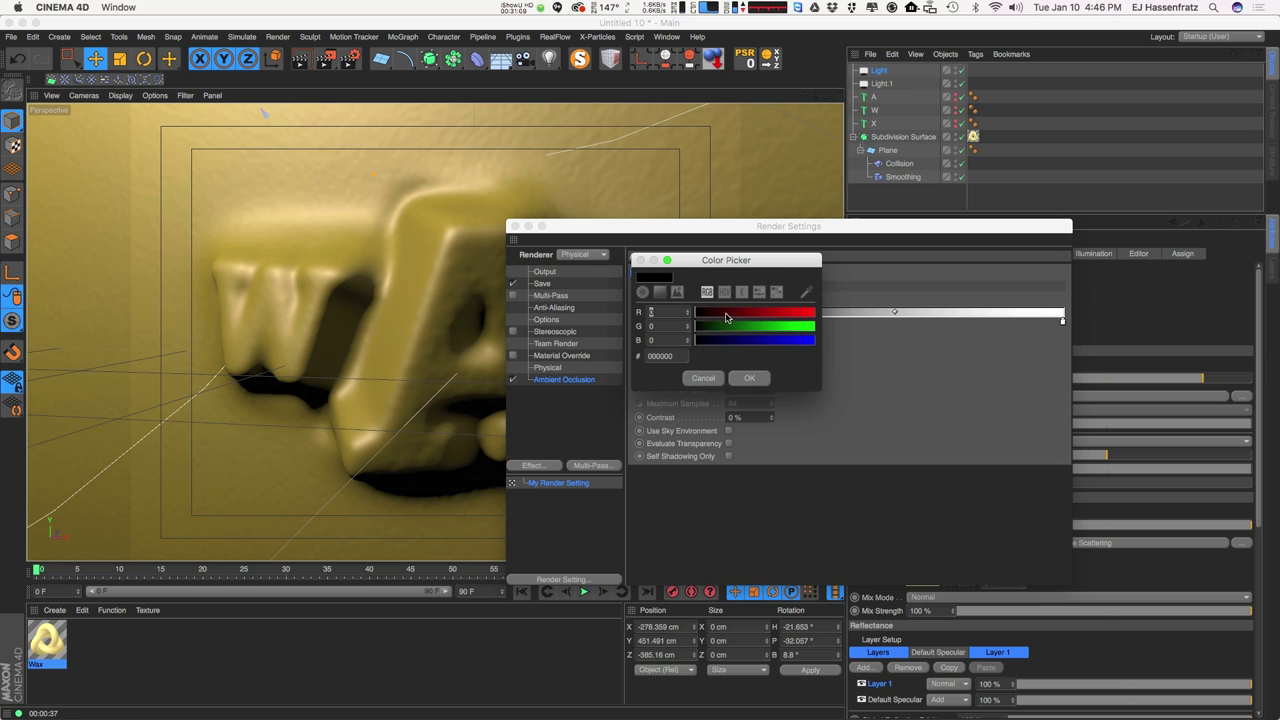
{"action": "left_click", "coordinate": [659, 291]}
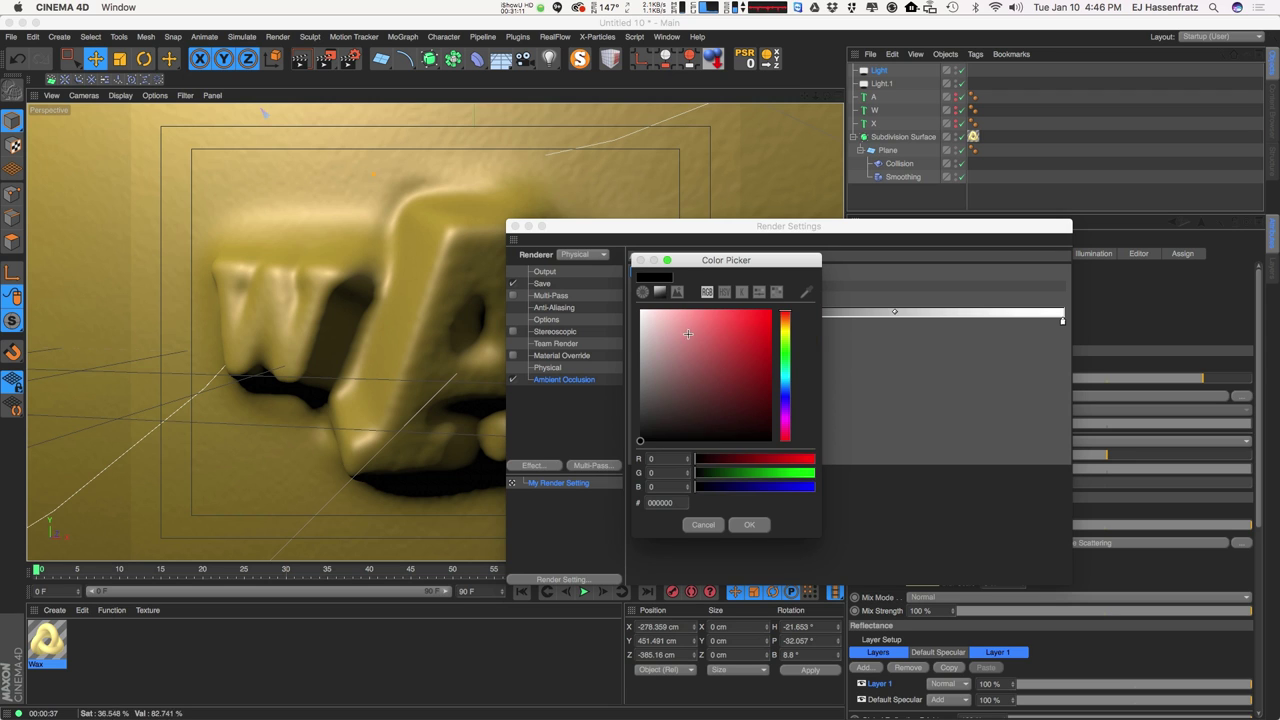
{"action": "left_click", "coordinate": [641, 397]}
{"action": "left_click", "coordinate": [749, 525]}
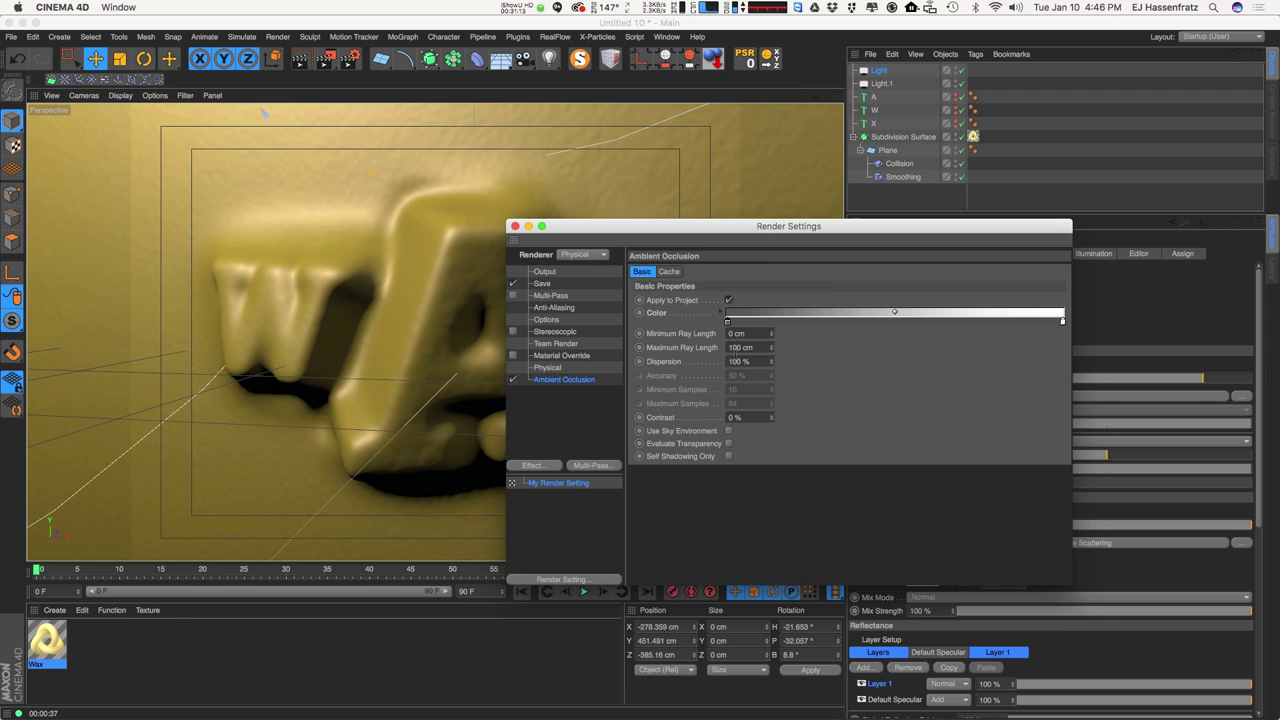
{"action": "left_click", "coordinate": [515, 226]}
Review the Save render settings, render the scene to the Picture Viewer and show the Untitled 10 render from the history.
{"action": "left_click", "coordinate": [350, 58]}
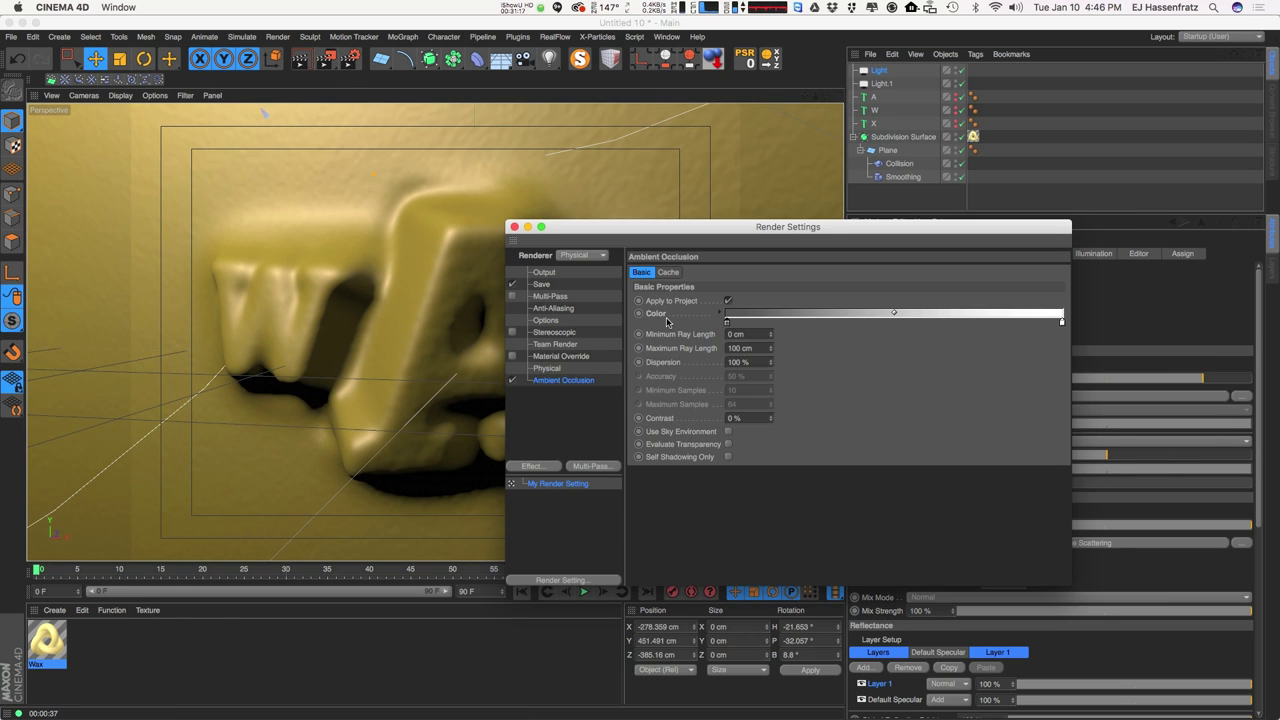
{"action": "left_click", "coordinate": [541, 285]}
{"action": "left_click", "coordinate": [515, 226]}
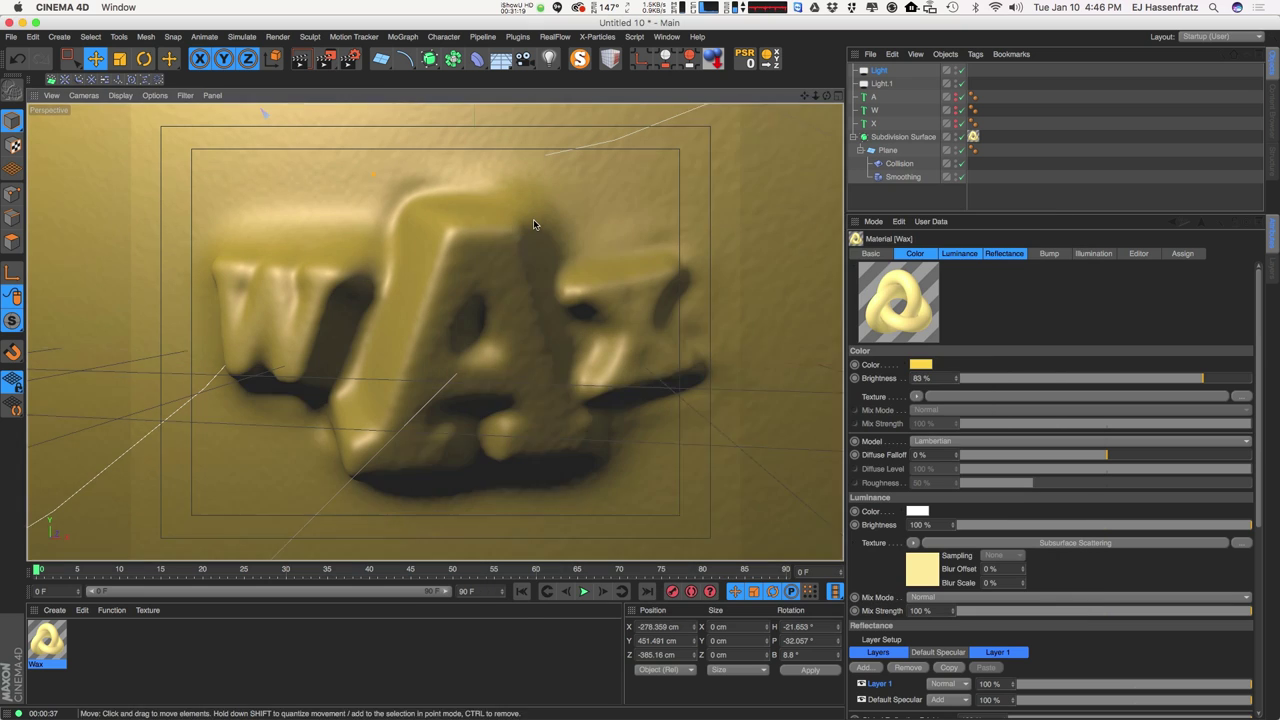
{"action": "left_click_drag", "start_coordinate": [326, 58], "coordinate": [372, 129]}
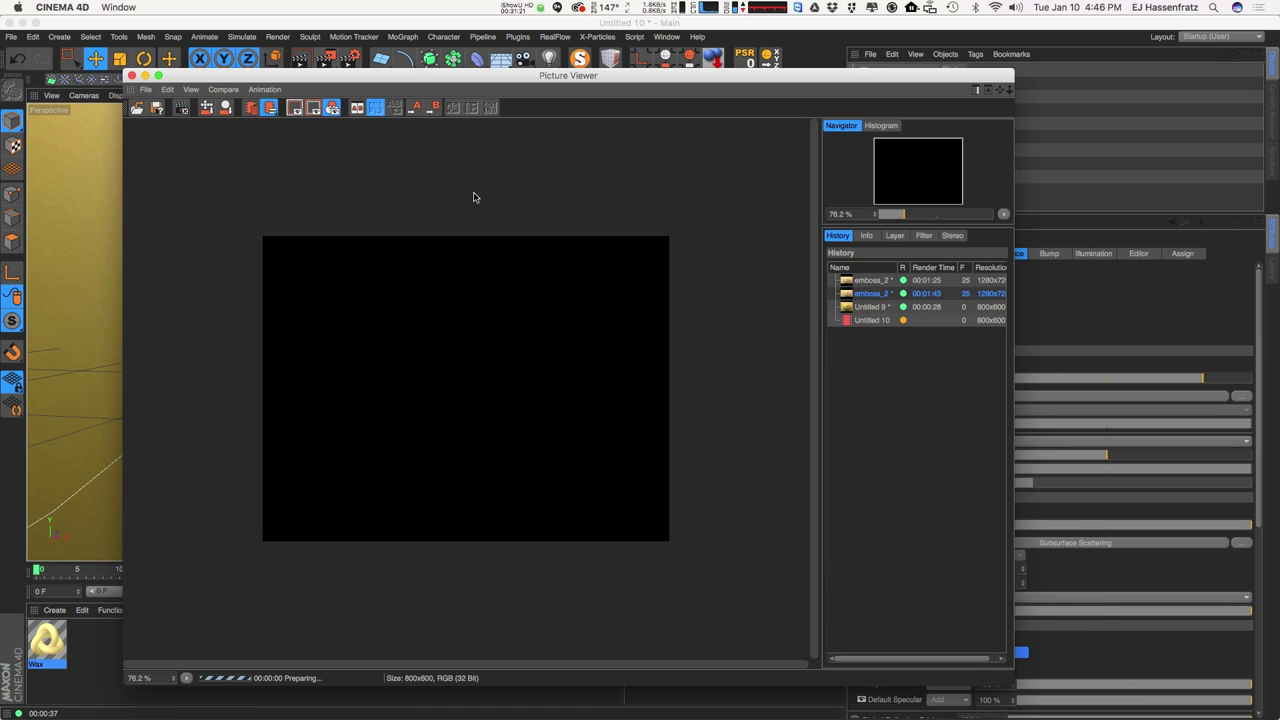
{"action": "left_click", "coordinate": [858, 322]}
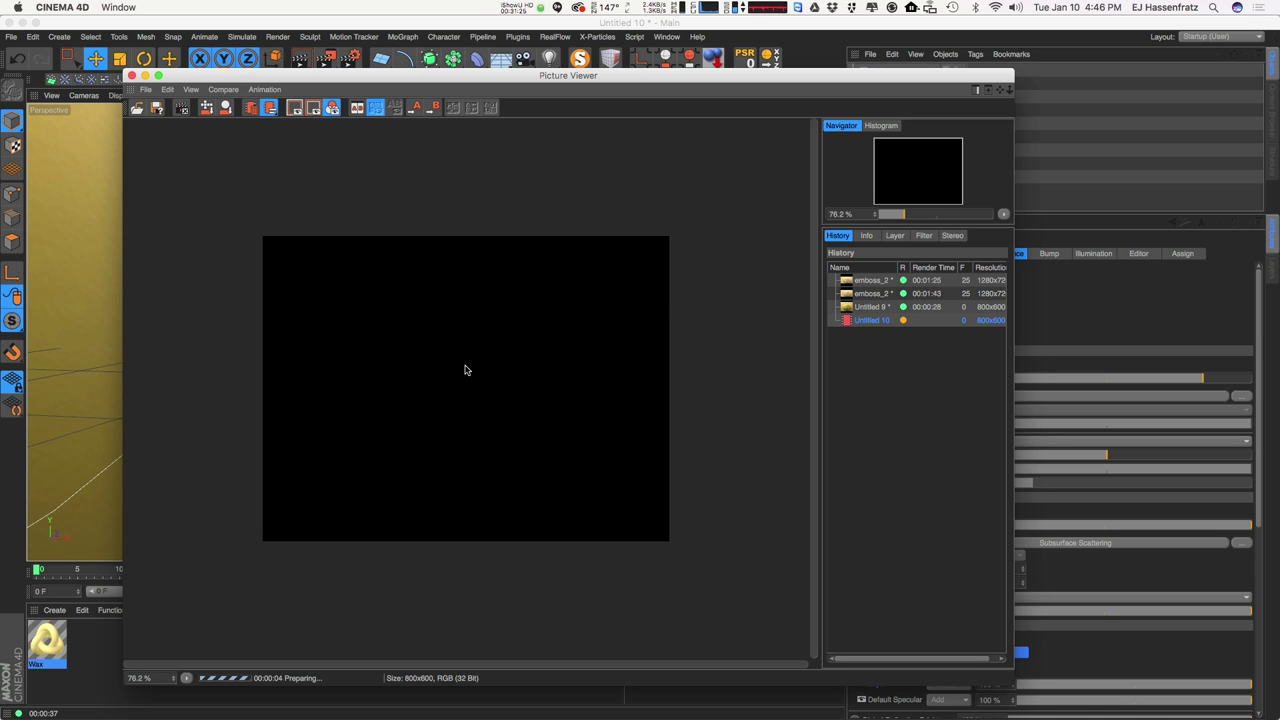
{"action": "left_click_drag", "start_coordinate": [553, 85], "coordinate": [517, 92]}
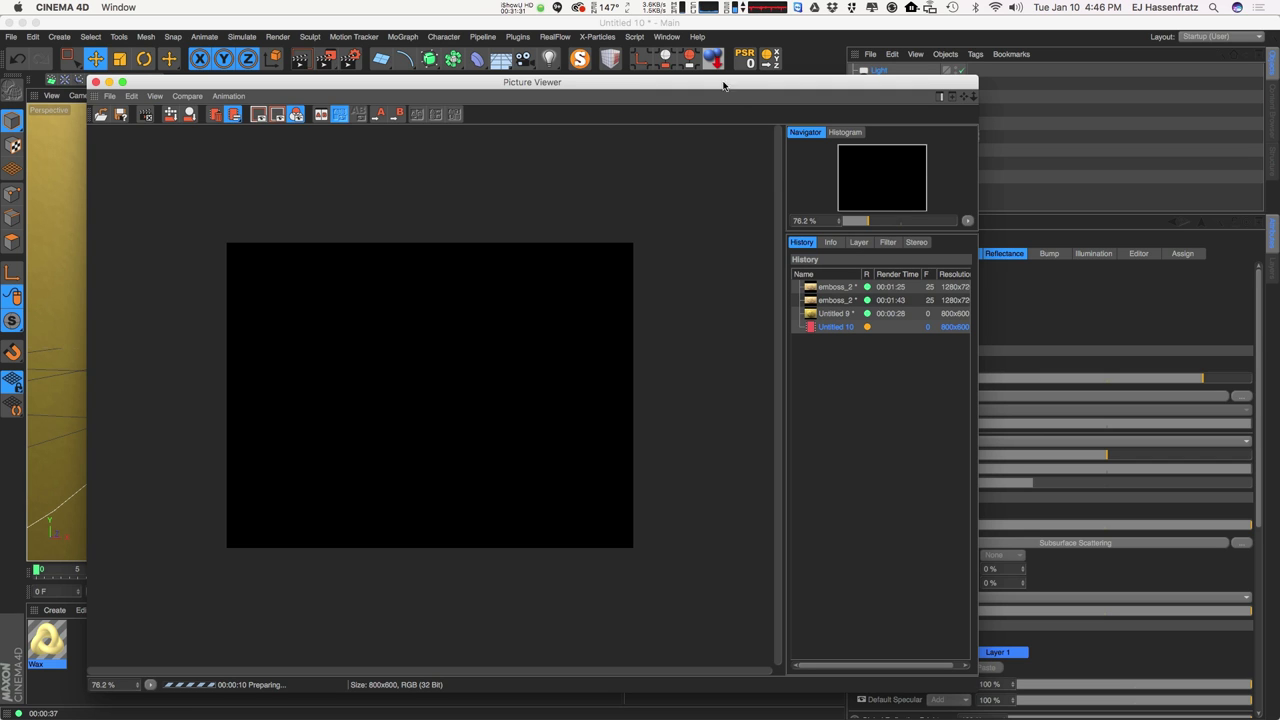
{"action": "left_click_drag", "start_coordinate": [737, 81], "coordinate": [787, 59]}
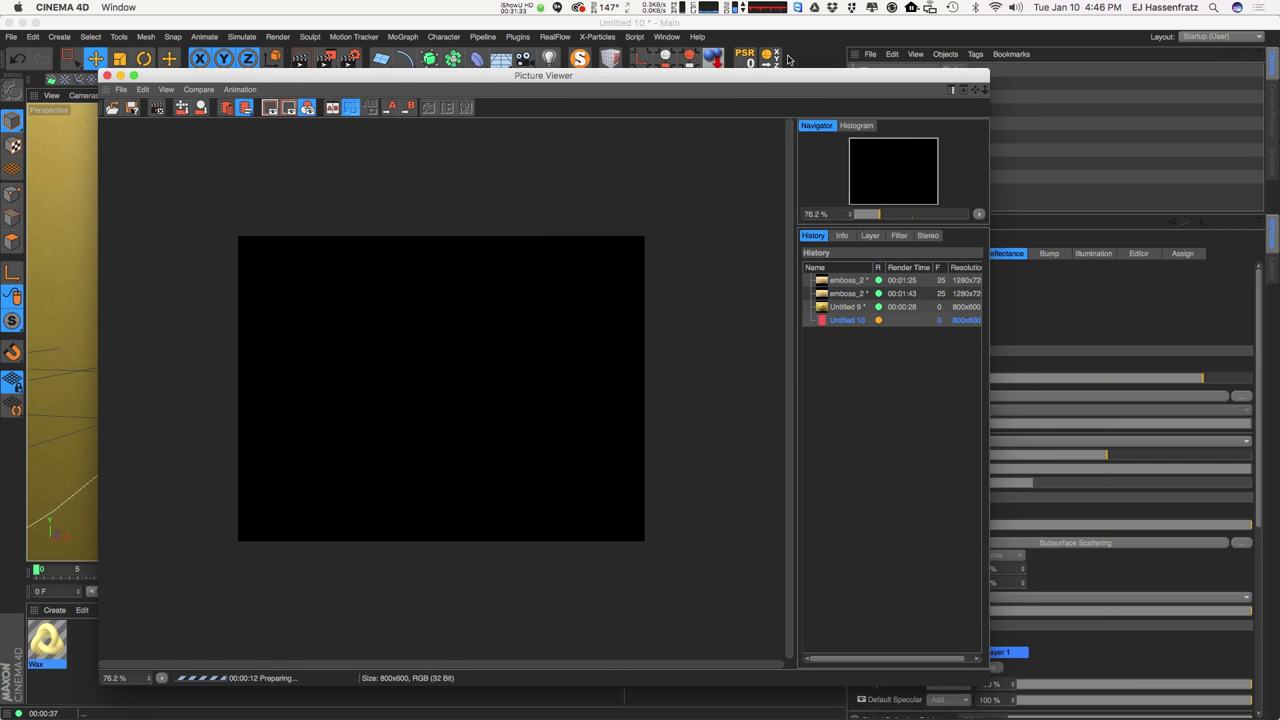
Reset the Picture Viewer's image filter to its defaults and widen the filter settings area.
{"action": "left_click", "coordinate": [899, 236]}
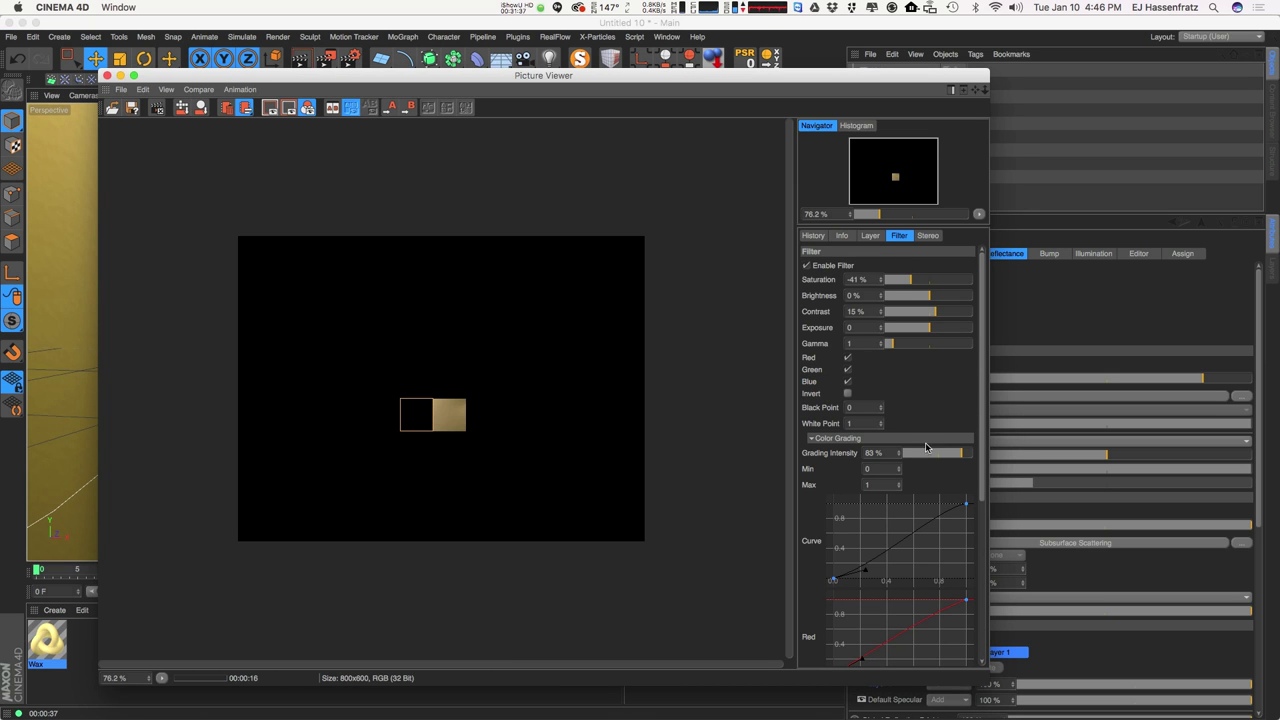
{"action": "scroll", "coordinate": [984, 500], "scroll_direction": "down", "scroll_amount": 5}
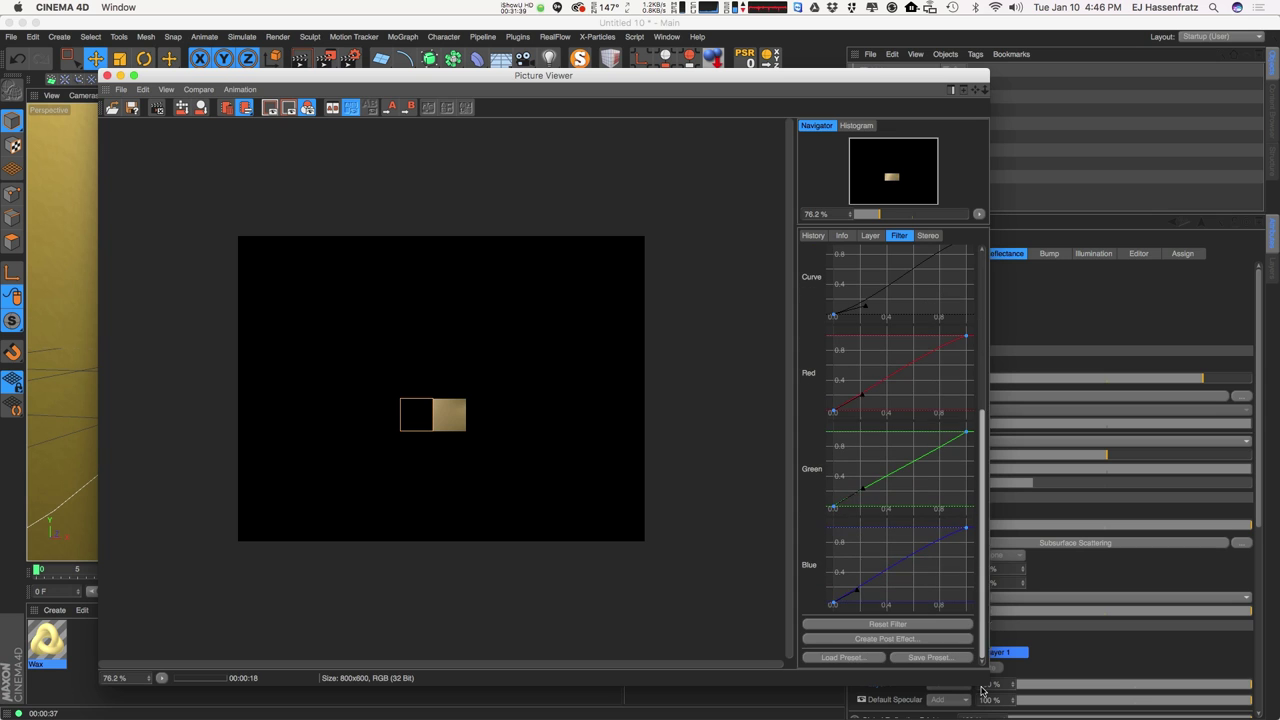
{"action": "scroll", "coordinate": [890, 450], "scroll_direction": "up", "scroll_amount": 5}
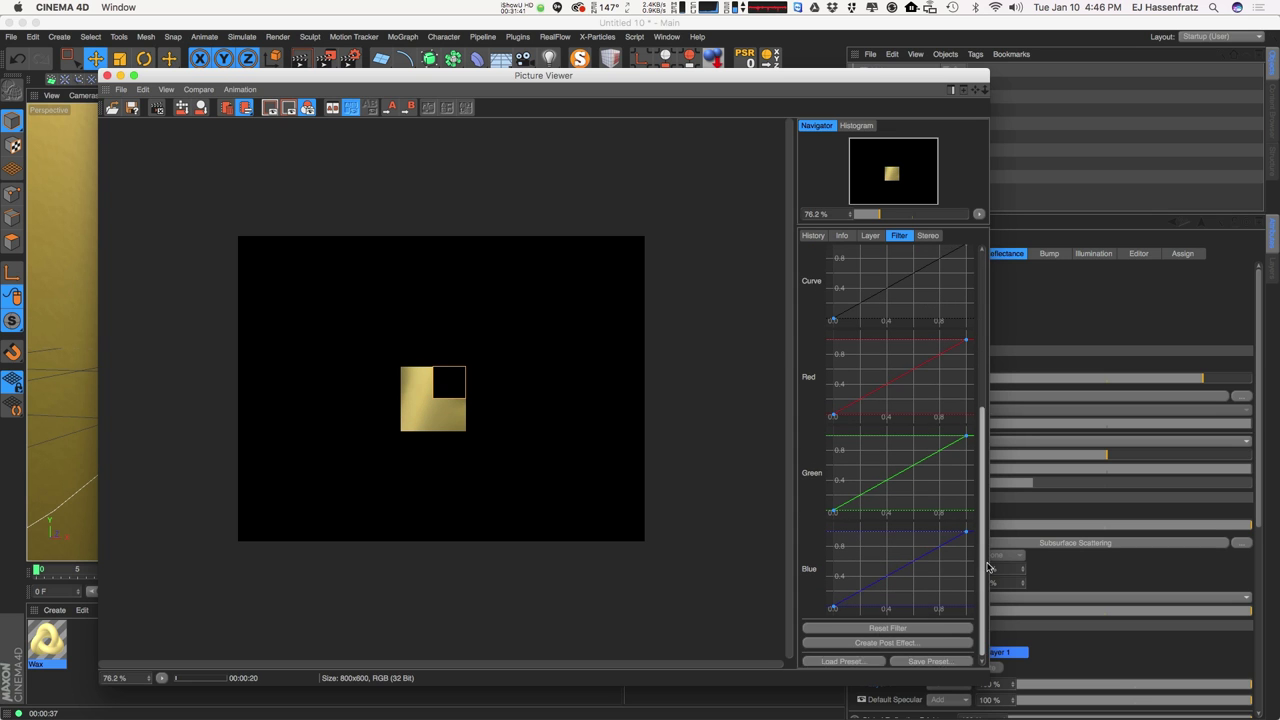
{"action": "left_click_drag", "start_coordinate": [796, 330], "coordinate": [720, 330]}
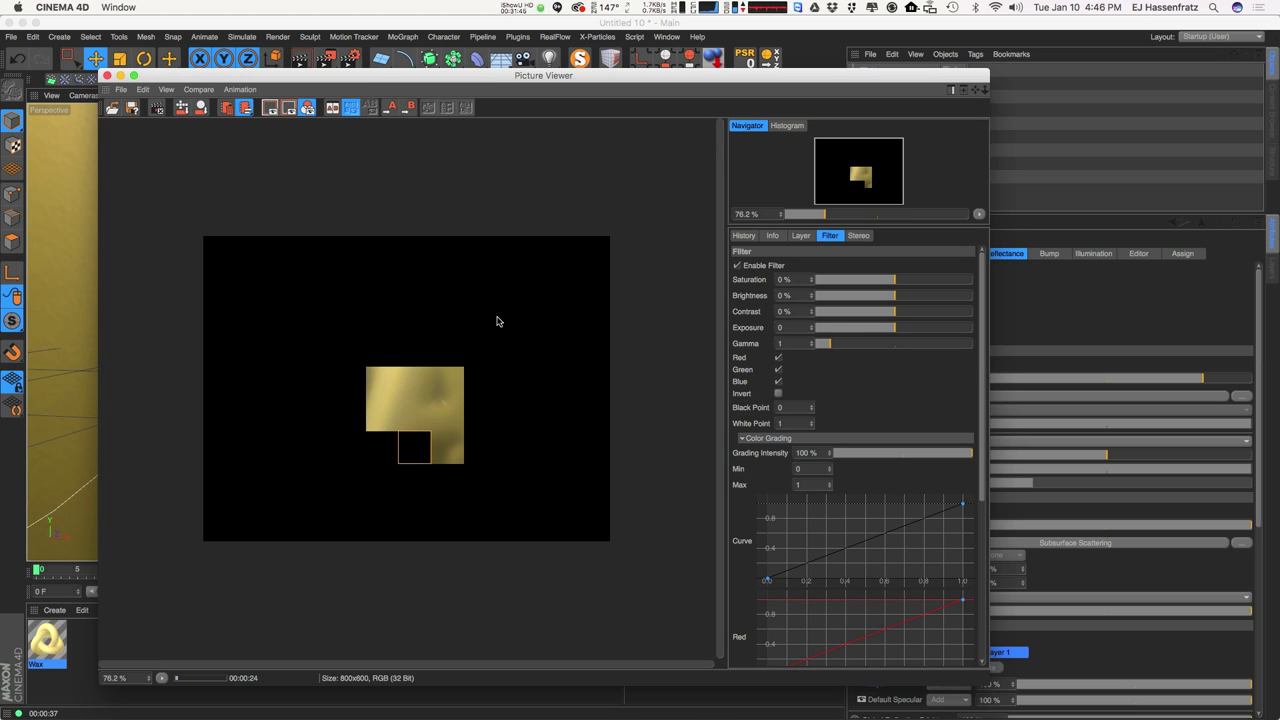
Shape the main color grading curve into a gentle S, brightening the highlights and darkening the shadows.
{"action": "left_click_drag", "start_coordinate": [982, 386], "coordinate": [983, 415]}
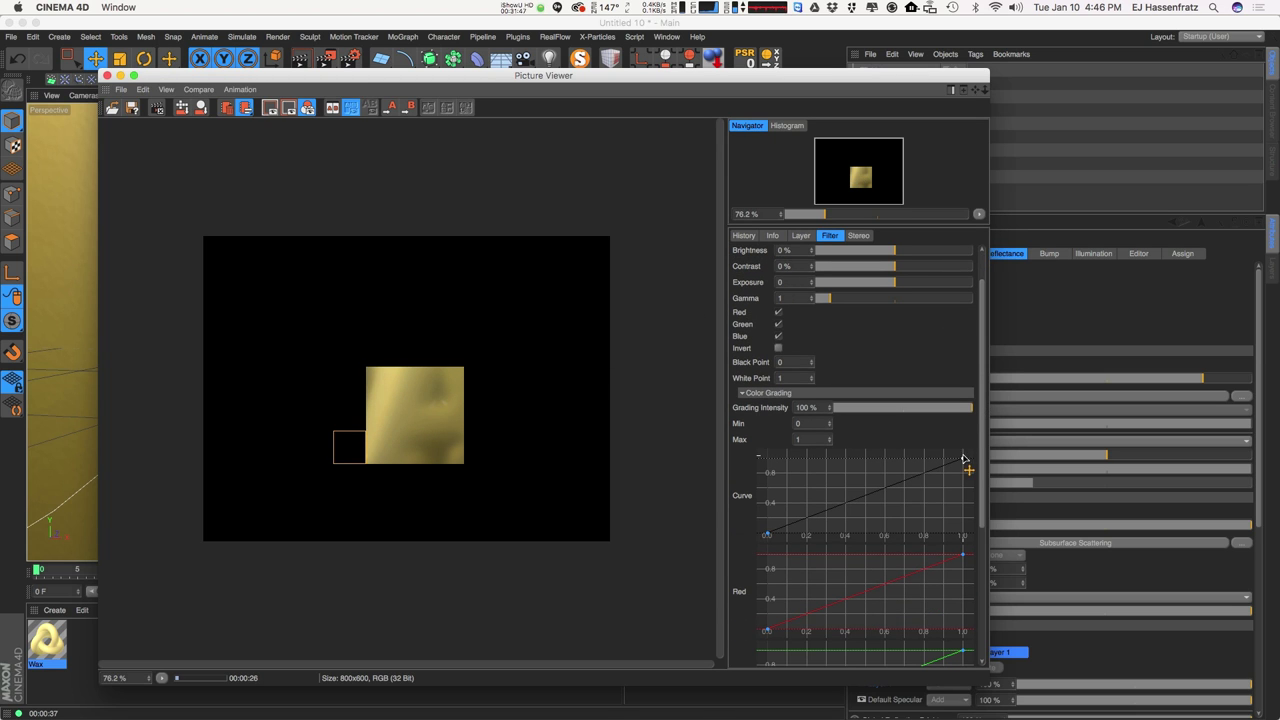
{"action": "left_click_drag", "start_coordinate": [925, 461], "coordinate": [924, 460]}
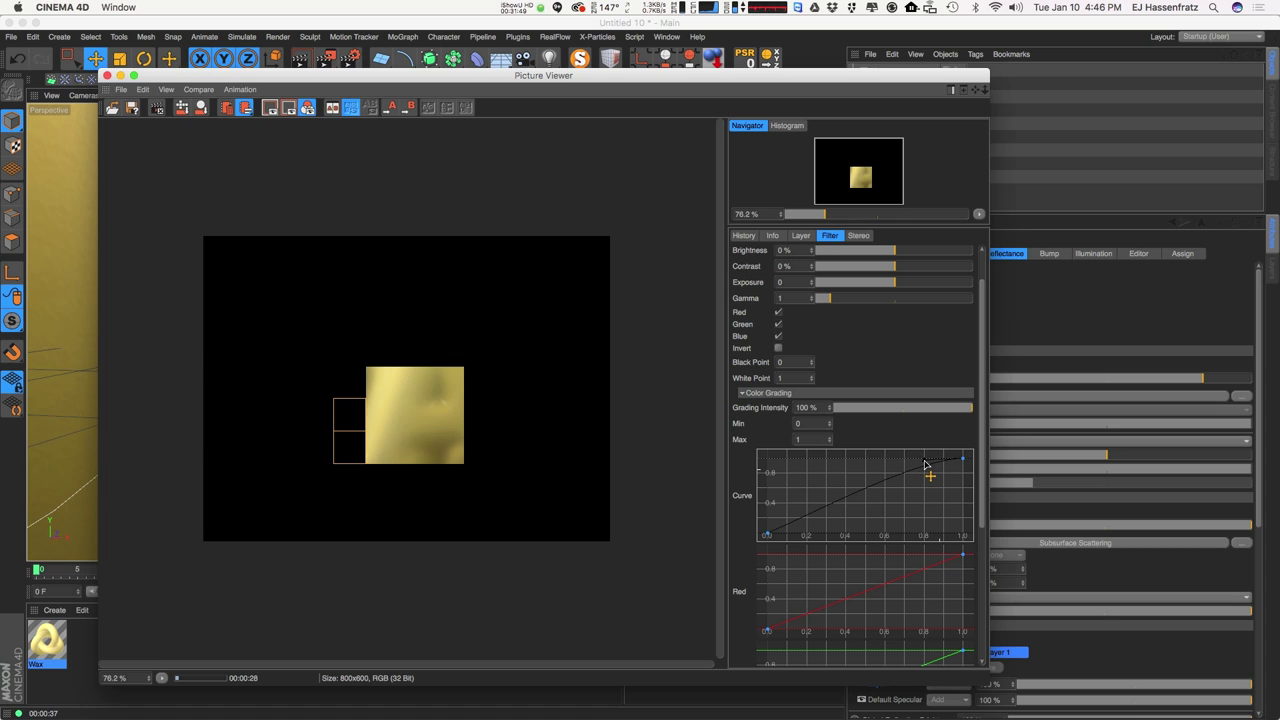
{"action": "left_click", "coordinate": [768, 532]}
{"action": "left_click_drag", "start_coordinate": [793, 531], "coordinate": [806, 536]}
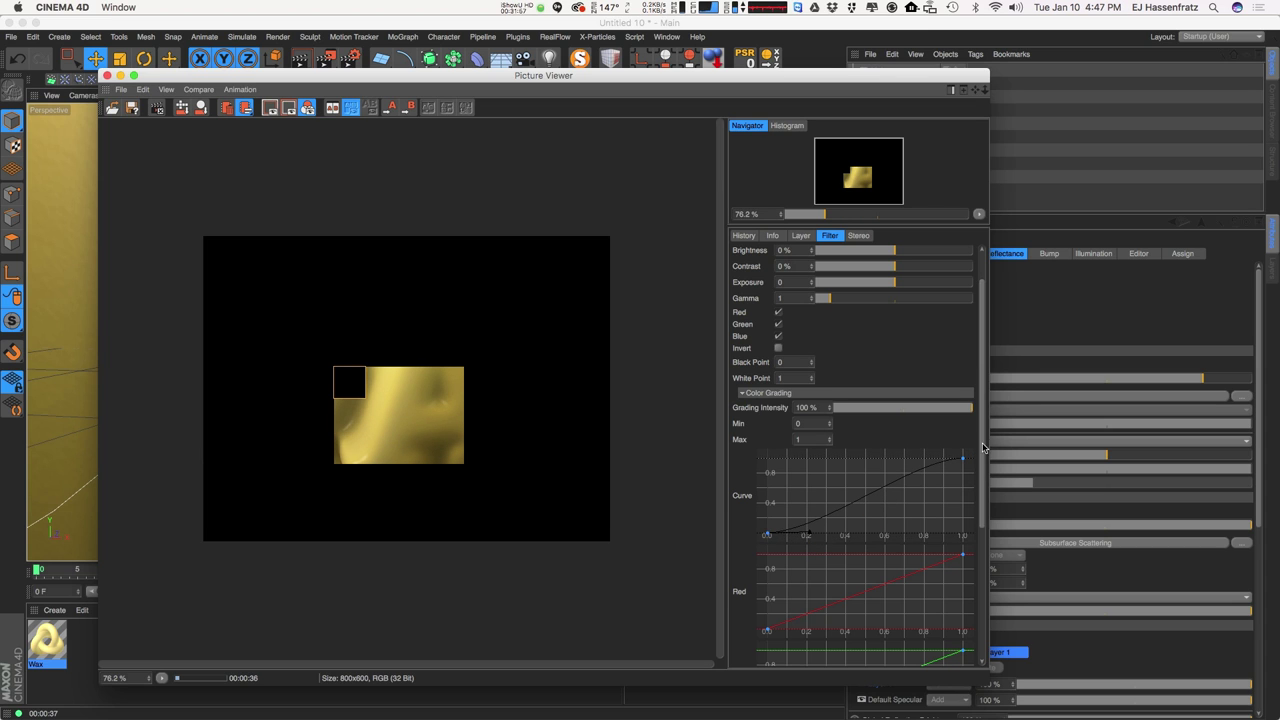
Fine-tune the highlight and shadow ends of the Red and Green color grading curves.
{"action": "scroll", "coordinate": [955, 432], "scroll_direction": "down", "scroll_amount": 3}
{"action": "left_click_drag", "start_coordinate": [942, 420], "coordinate": [766, 486]}
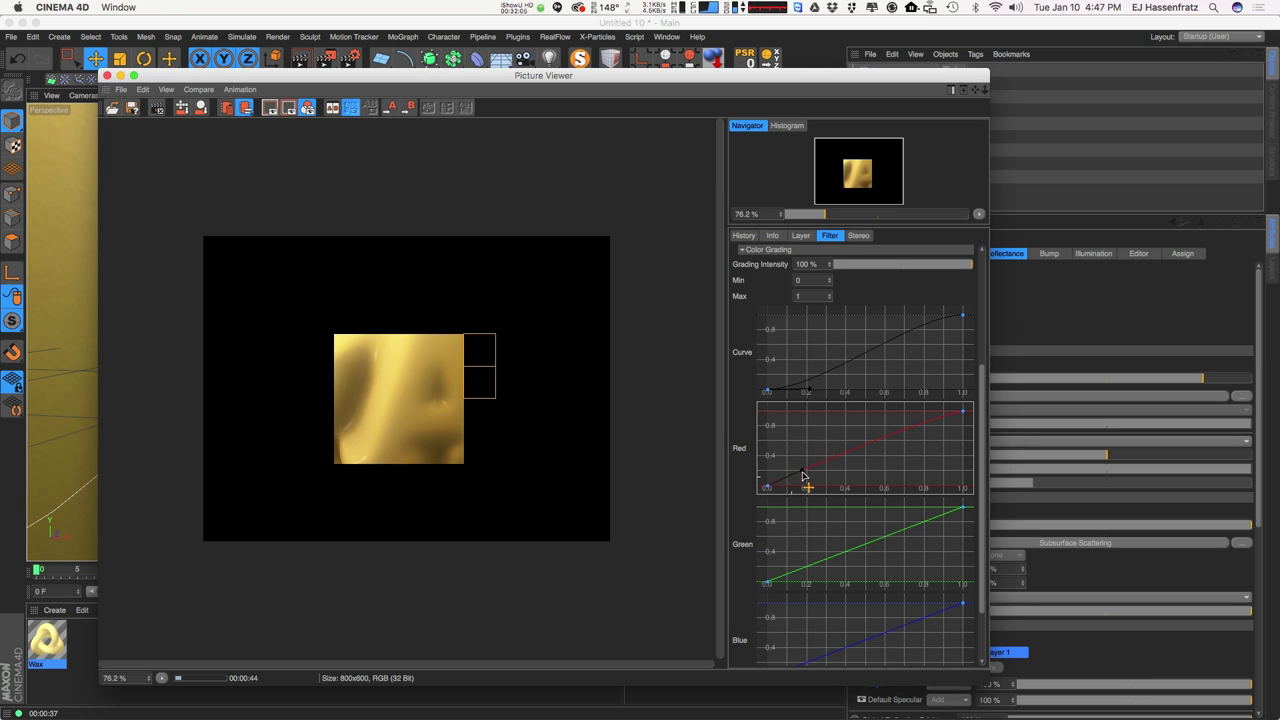
{"action": "scroll", "coordinate": [981, 495], "scroll_direction": "down", "scroll_amount": 3}
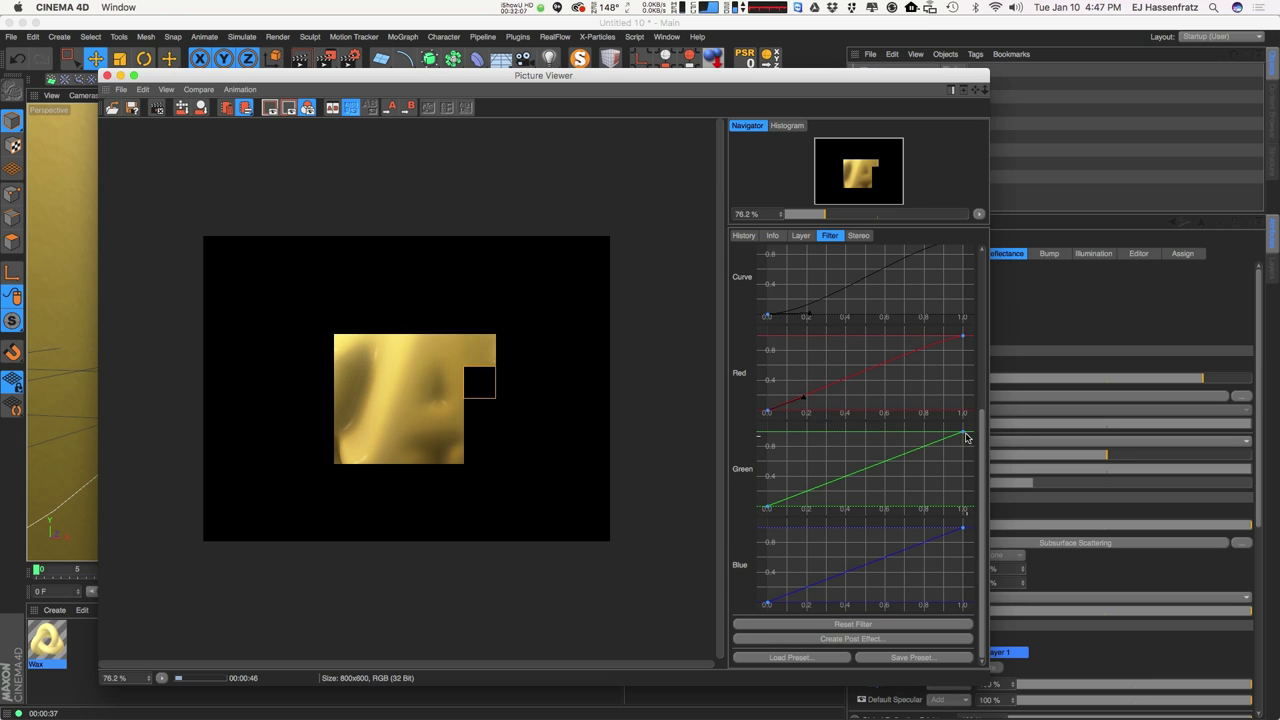
{"action": "left_click_drag", "start_coordinate": [946, 447], "coordinate": [932, 449]}
{"action": "left_click", "coordinate": [770, 506]}
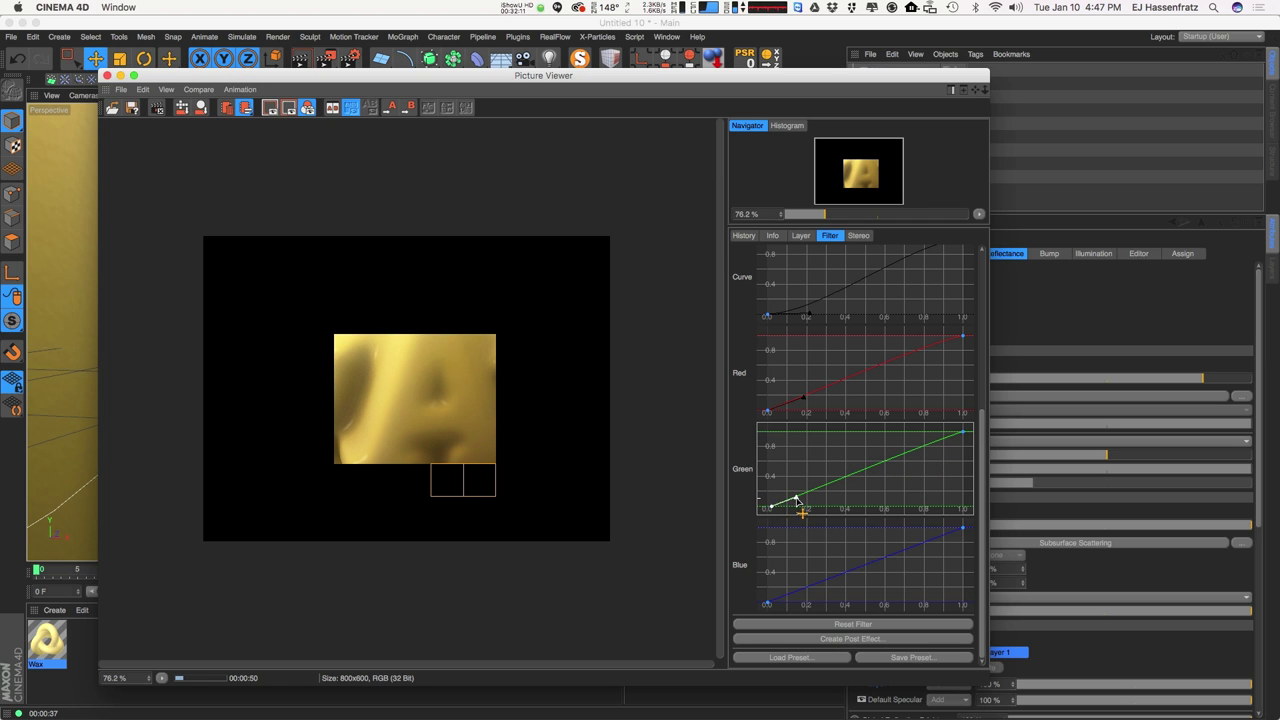
{"action": "left_click_drag", "start_coordinate": [769, 506], "coordinate": [803, 495]}
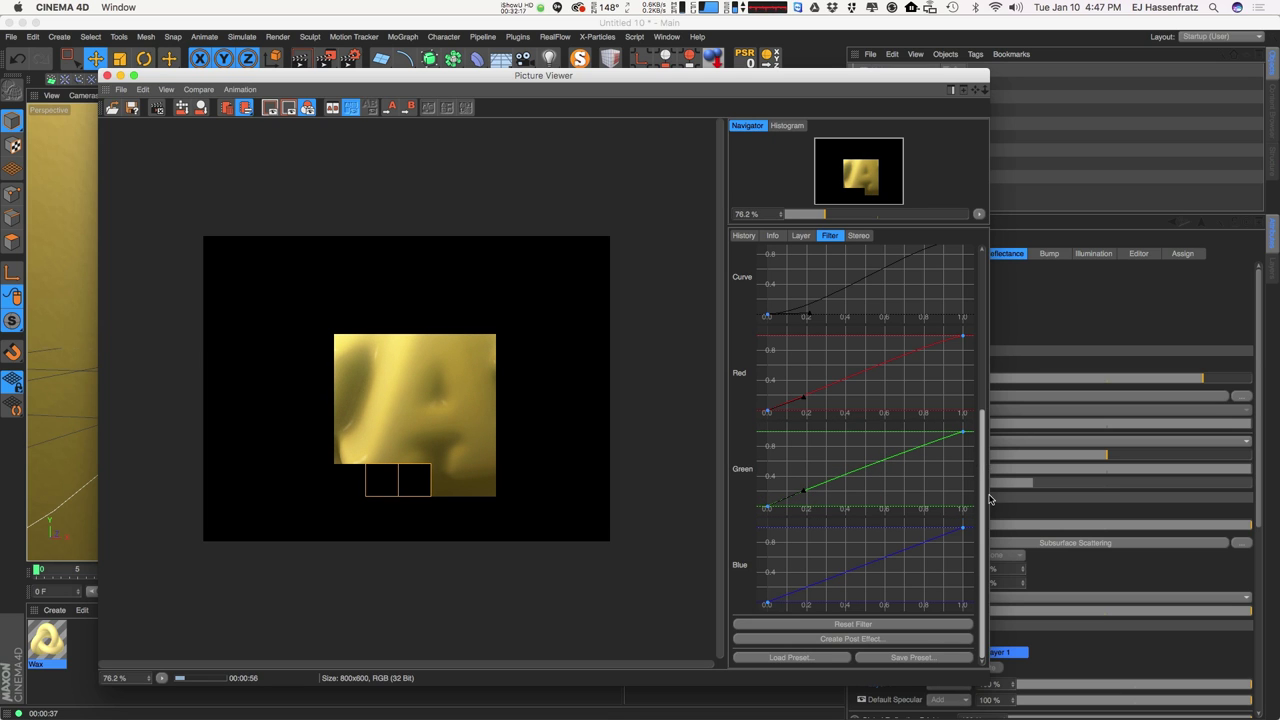
Adjust the Blue grading curve's highlights and lift its shadows to tint the dark areas bluer.
{"action": "left_click", "coordinate": [963, 527]}
{"action": "left_click_drag", "start_coordinate": [937, 537], "coordinate": [928, 546]}
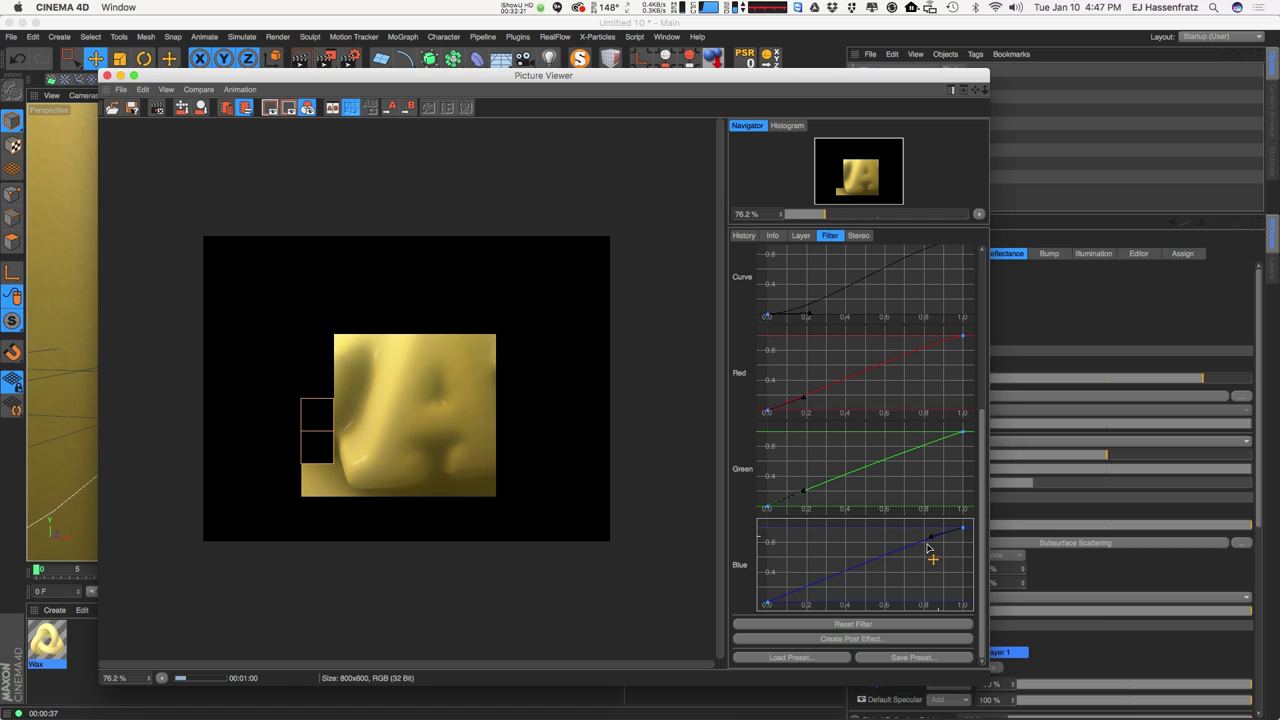
{"action": "left_click_drag", "start_coordinate": [769, 606], "coordinate": [793, 585]}
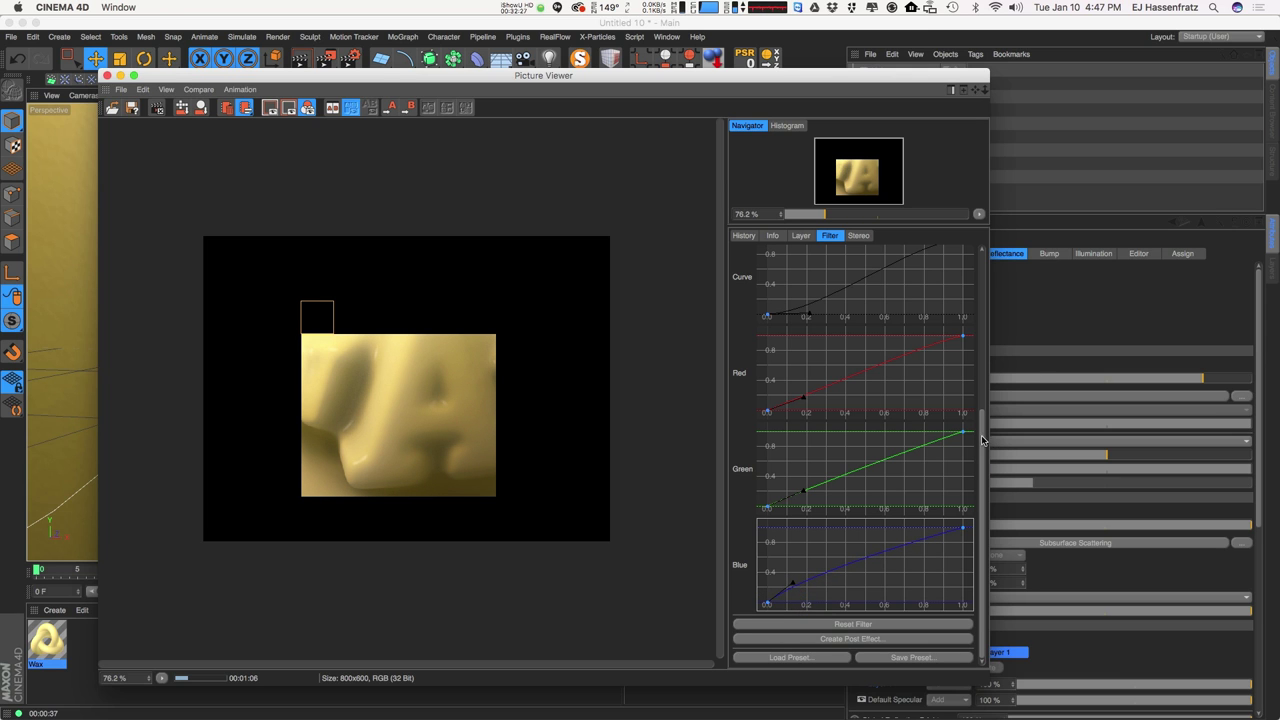
Set the filter's Saturation to -18% and its Contrast to 18%.
{"action": "left_click_drag", "start_coordinate": [983, 440], "coordinate": [983, 285]}
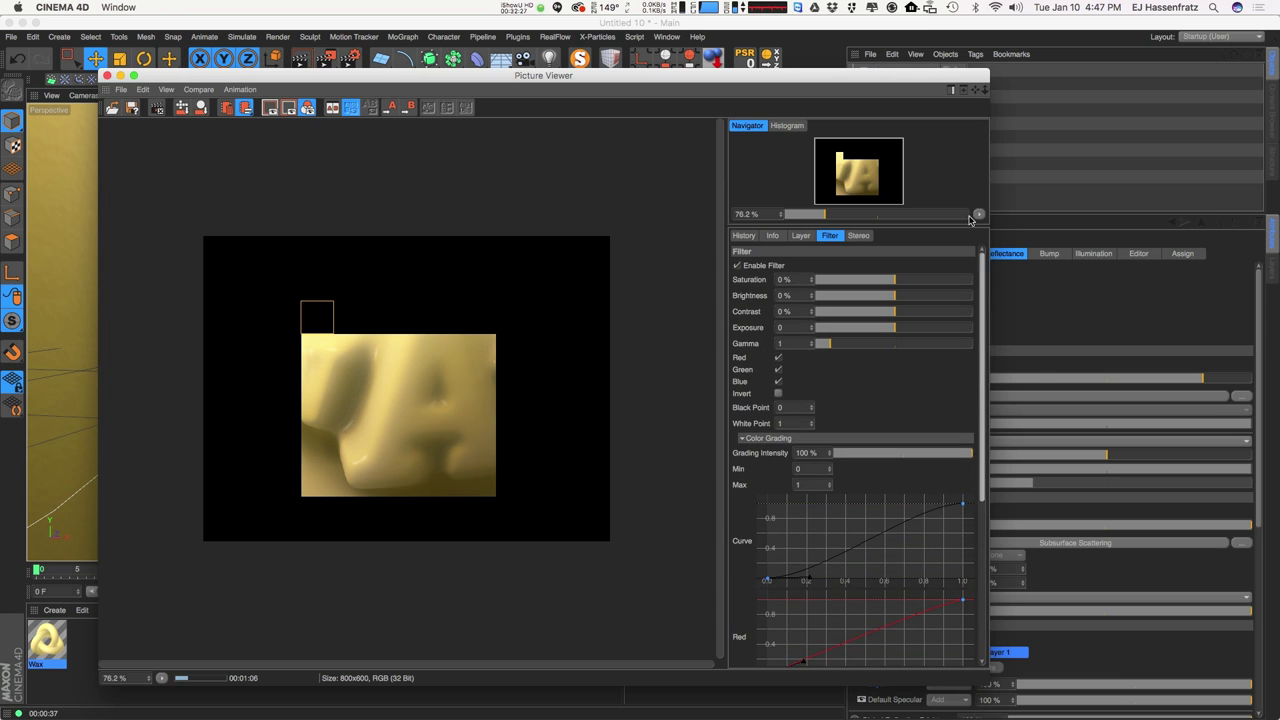
{"action": "left_click", "coordinate": [885, 279]}
{"action": "left_click_drag", "start_coordinate": [881, 282], "coordinate": [882, 282]}
{"action": "left_click", "coordinate": [905, 311]}
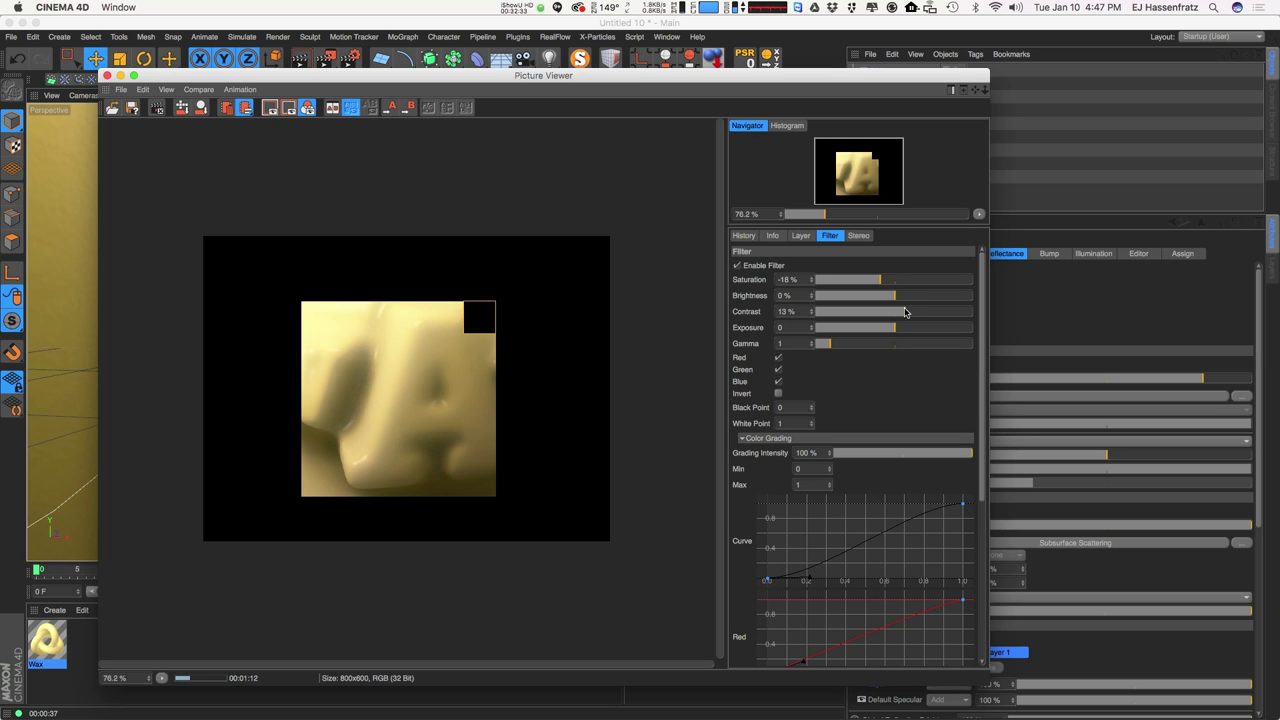
{"action": "left_click_drag", "start_coordinate": [908, 313], "coordinate": [911, 312]}
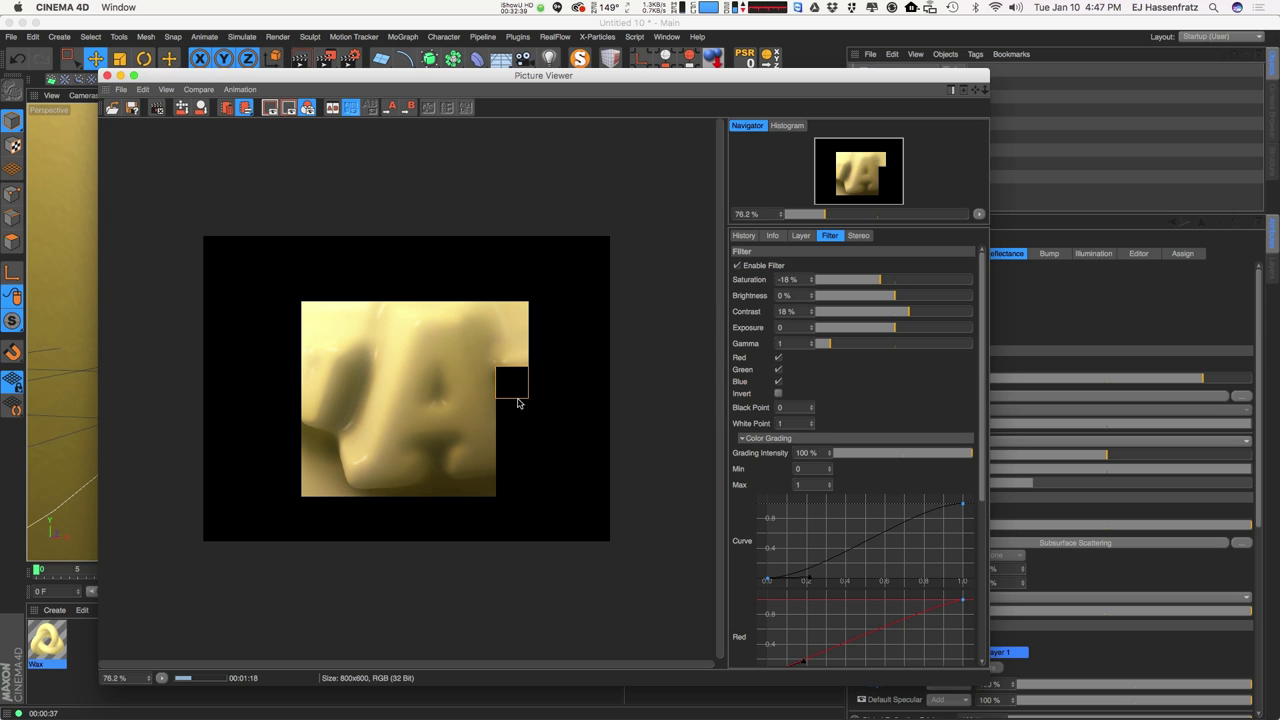
Compare the render with the filter off and on, and slightly refine the shadow end of the main grading curve.
{"action": "left_click", "coordinate": [737, 266]}
{"action": "left_click", "coordinate": [737, 266]}
{"action": "left_click", "coordinate": [738, 267]}
{"action": "left_click", "coordinate": [737, 266]}
{"action": "left_click", "coordinate": [737, 266]}
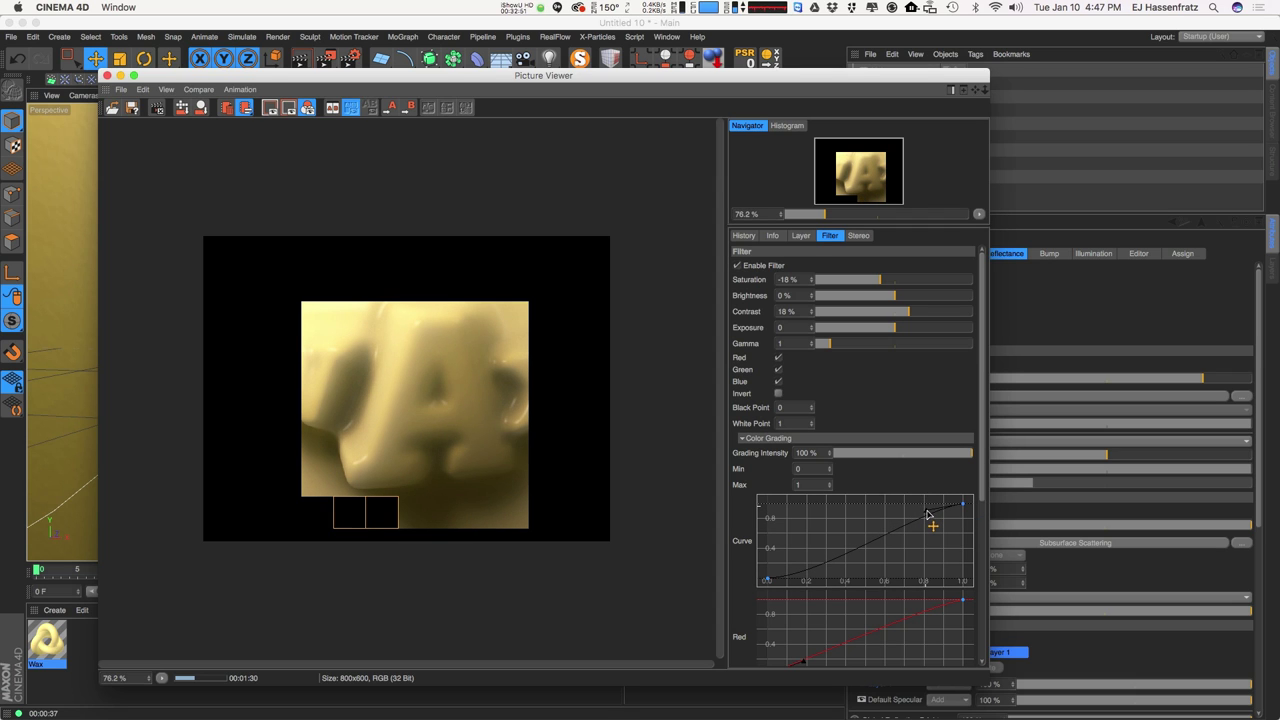
{"action": "left_click", "coordinate": [769, 577]}
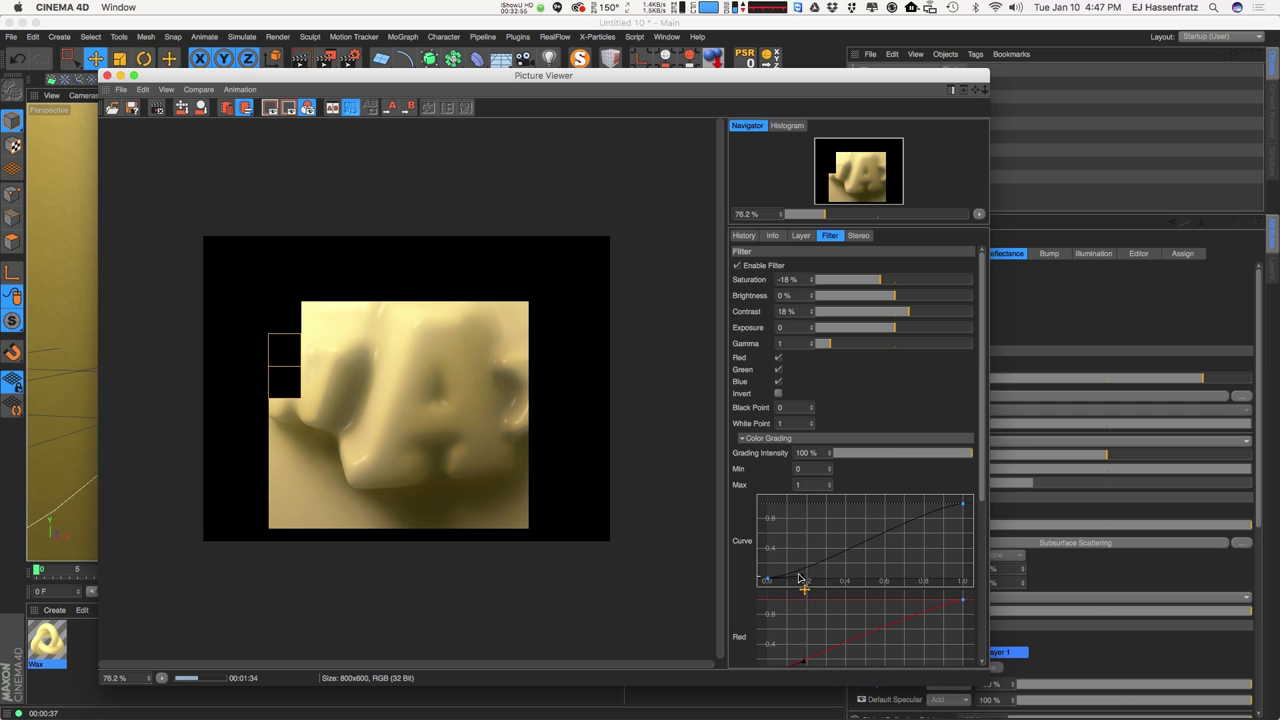
Reposition the Picture Viewer window and examine the graded wax letter render at 100% zoom.
{"action": "left_click_drag", "start_coordinate": [547, 84], "coordinate": [585, 73]}
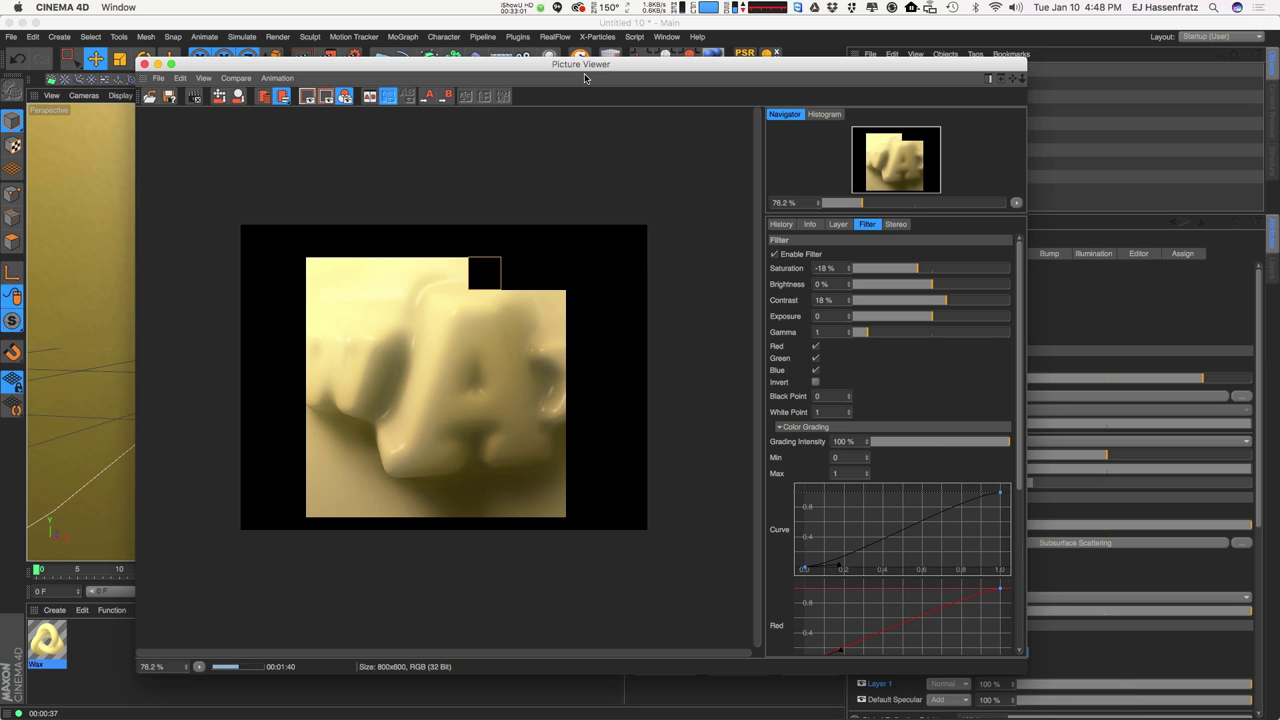
{"action": "mouse_move", "coordinate": [781, 65]}
{"action": "left_mouse_down"}
{"action": "mouse_move", "coordinate": [613, 93]}
{"action": "mouse_move", "coordinate": [770, 76]}
{"action": "left_mouse_up"}
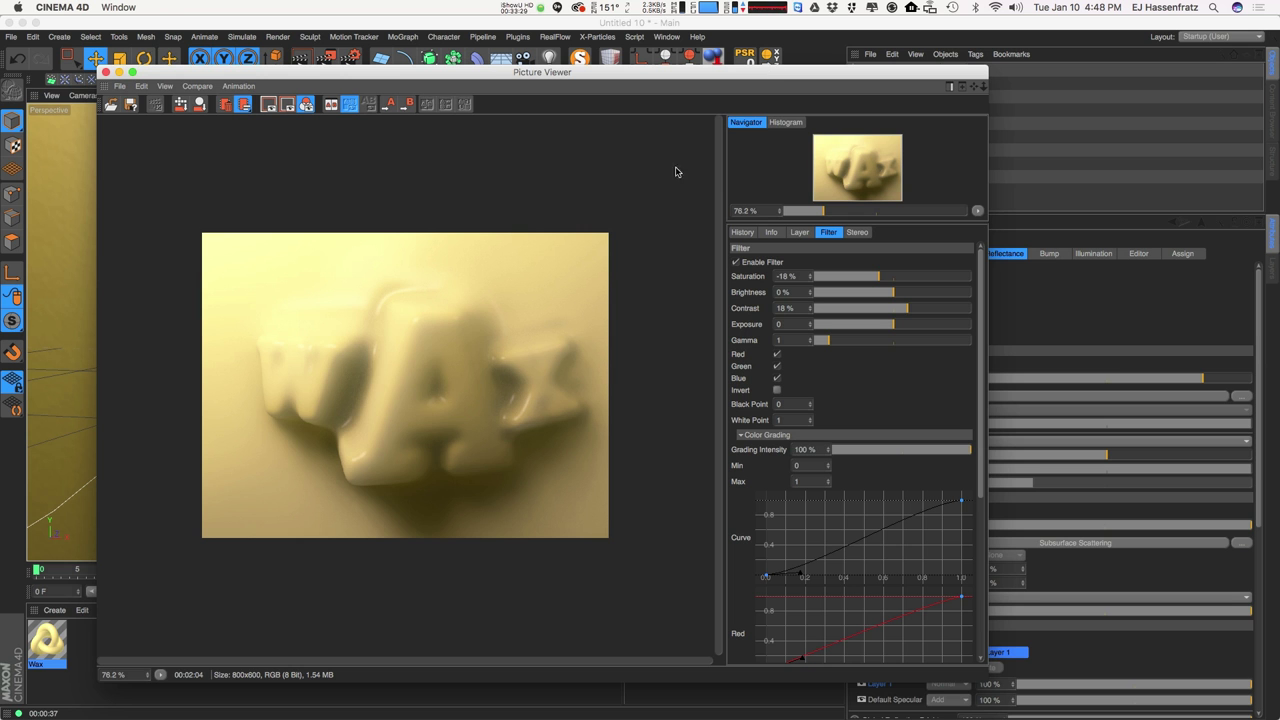
{"action": "left_click_drag", "start_coordinate": [768, 206], "coordinate": [600, 244]}
{"action": "type", "text": "100"}
{"action": "key", "text": "Return"}
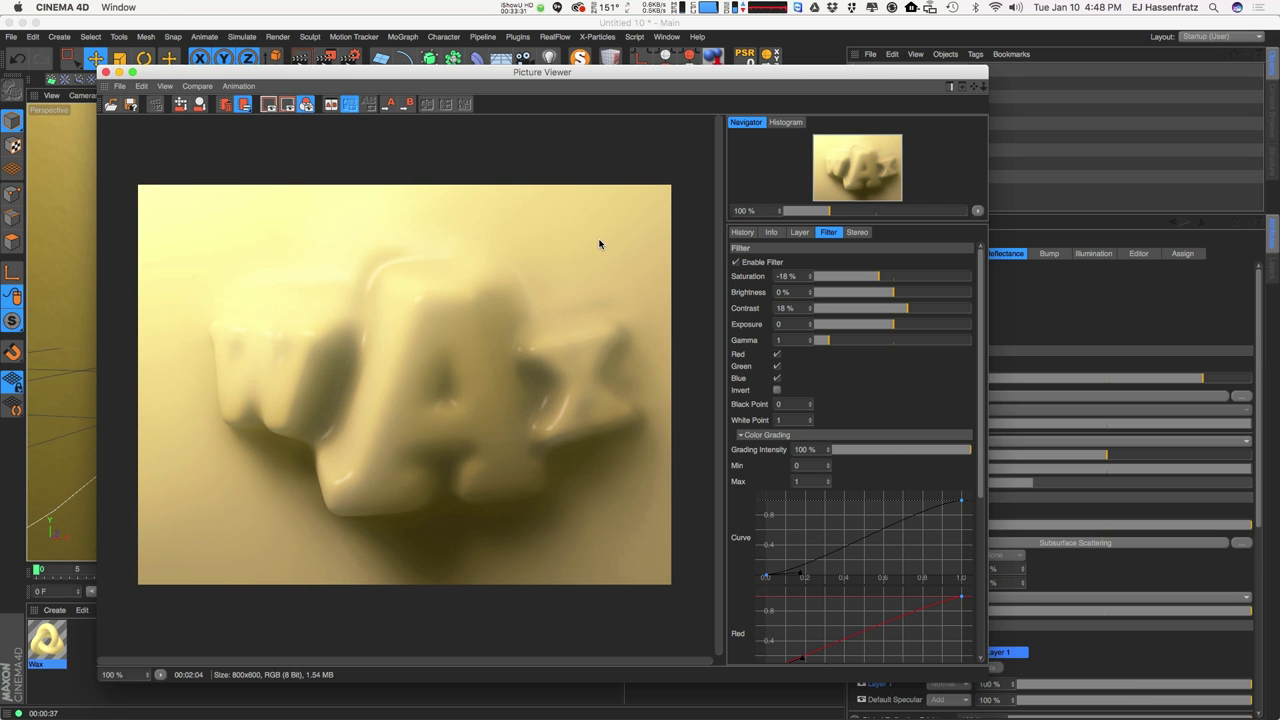